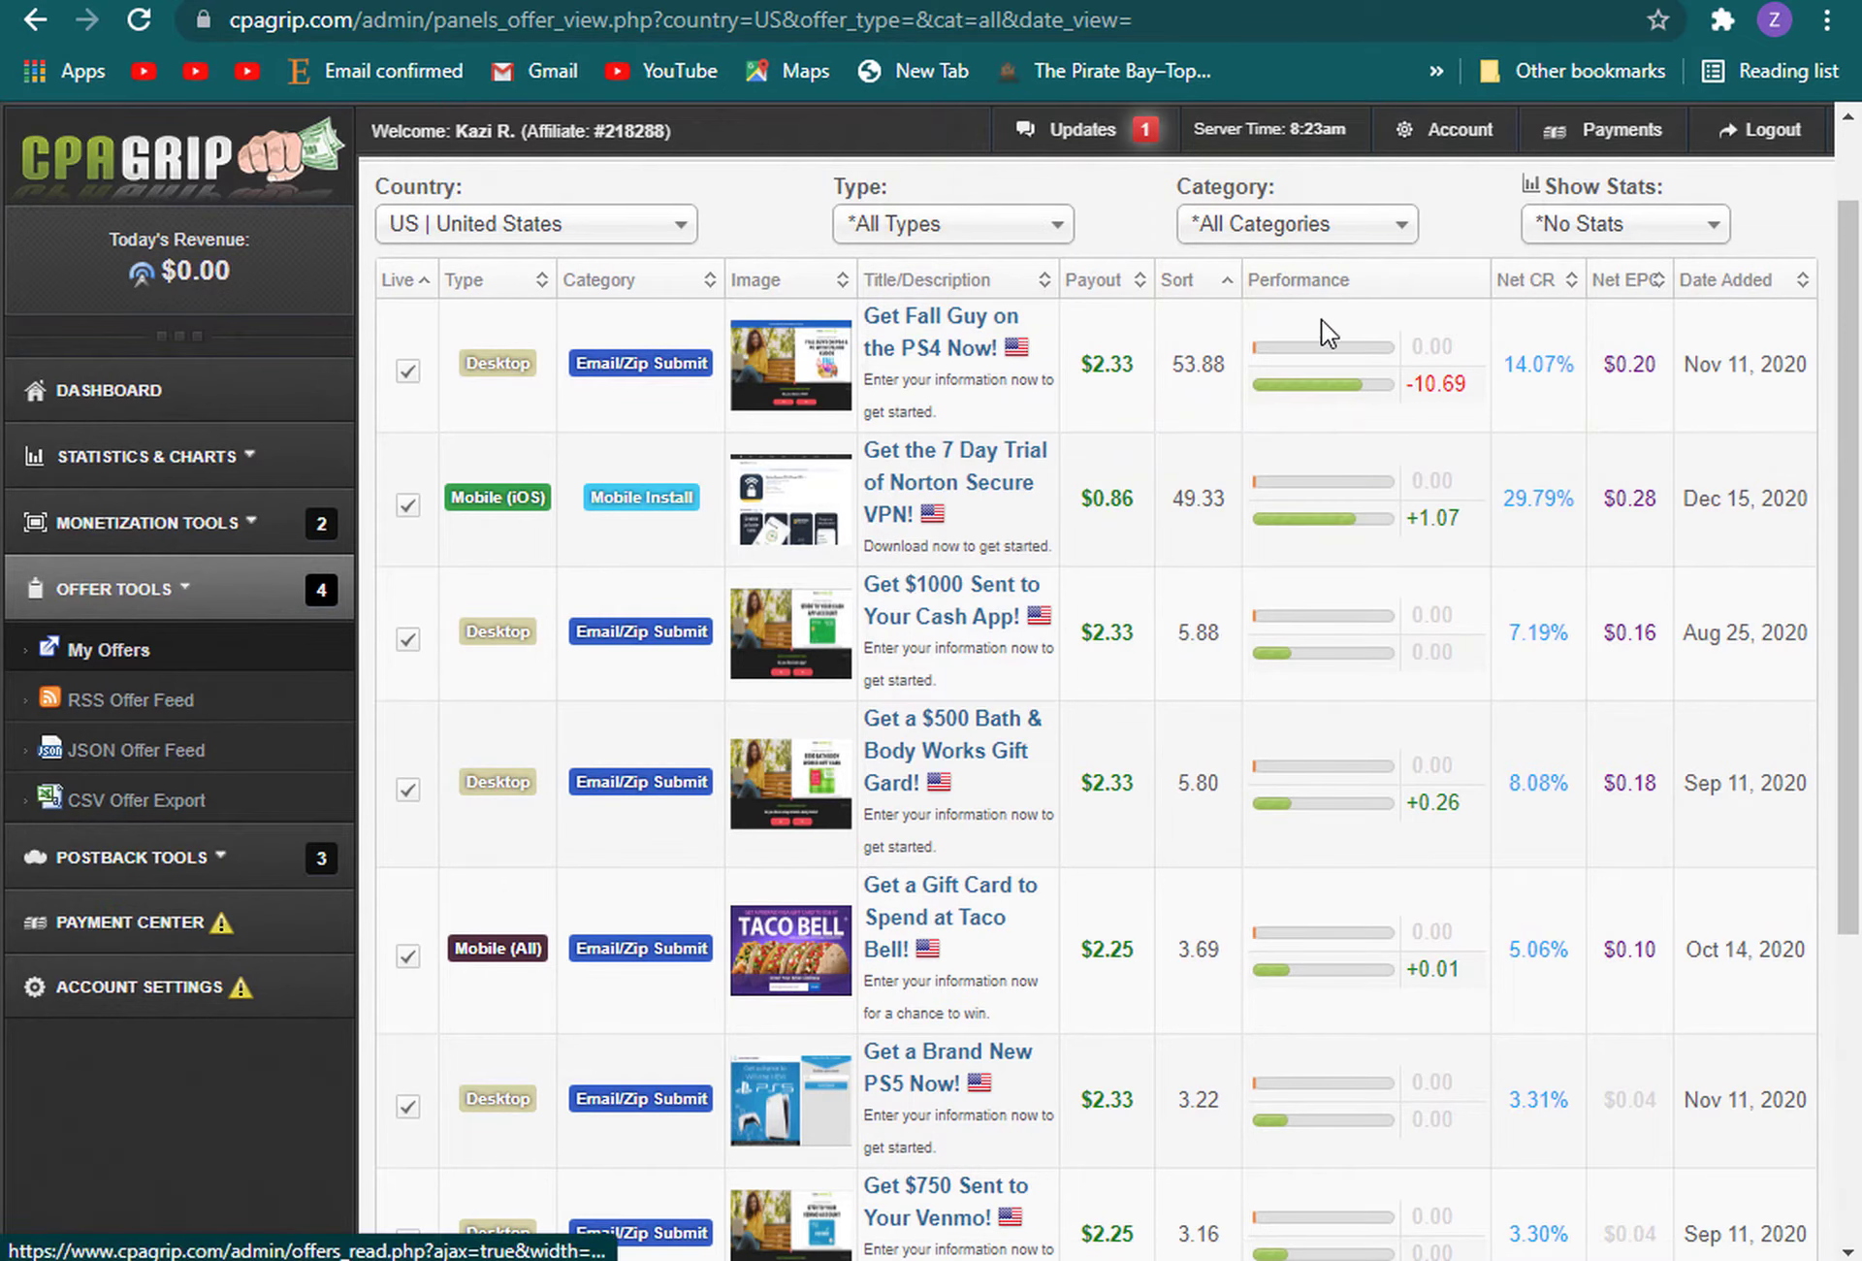
Look through the United States offers and filter the list to the Mobile type
{"action": "scroll", "coordinate": [1358, 335], "scroll_direction": "down", "scroll_amount": 5}
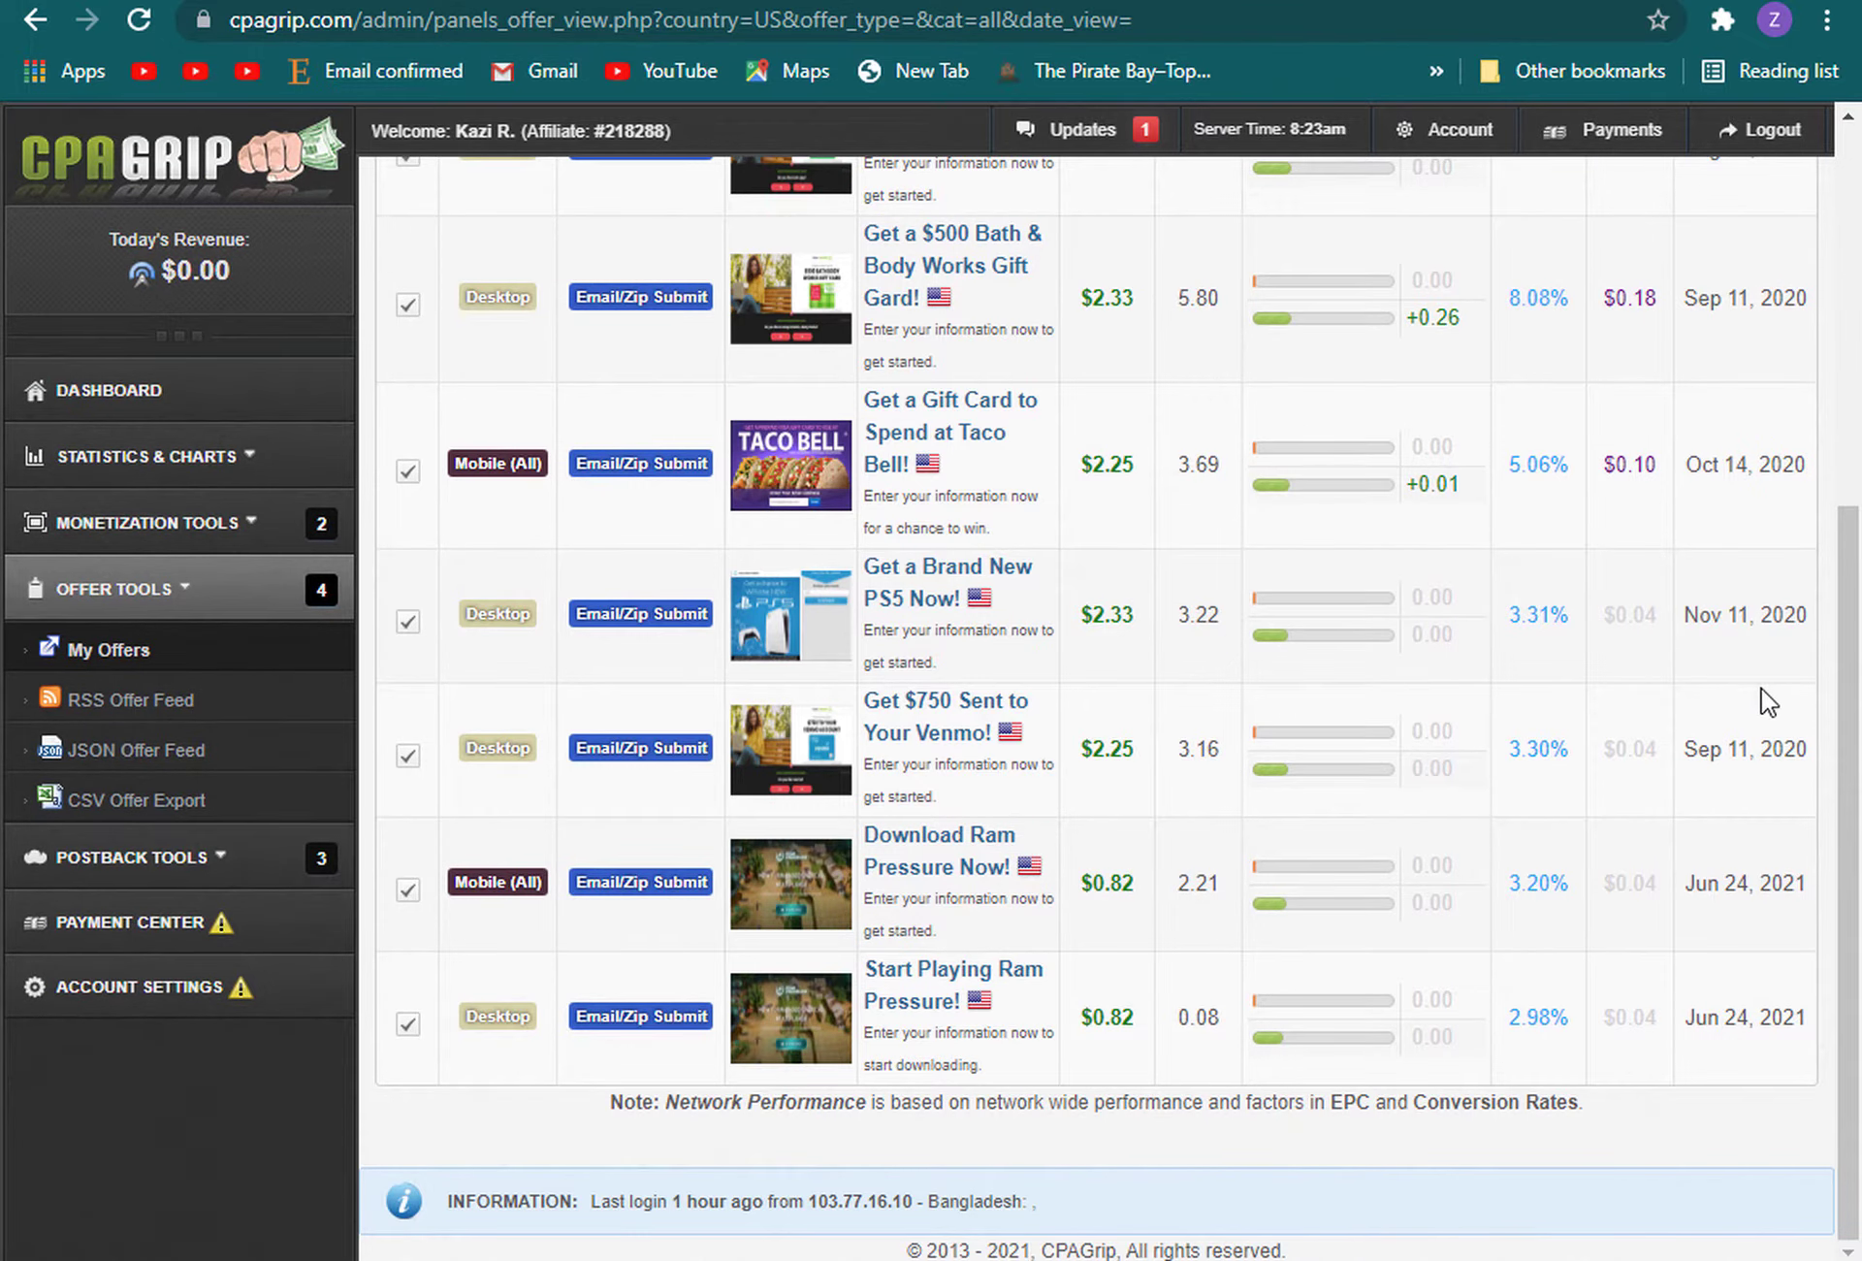
{"action": "scroll", "coordinate": [1770, 699], "scroll_direction": "up", "scroll_amount": 2}
{"action": "scroll", "coordinate": [1770, 698], "scroll_direction": "up", "scroll_amount": 4}
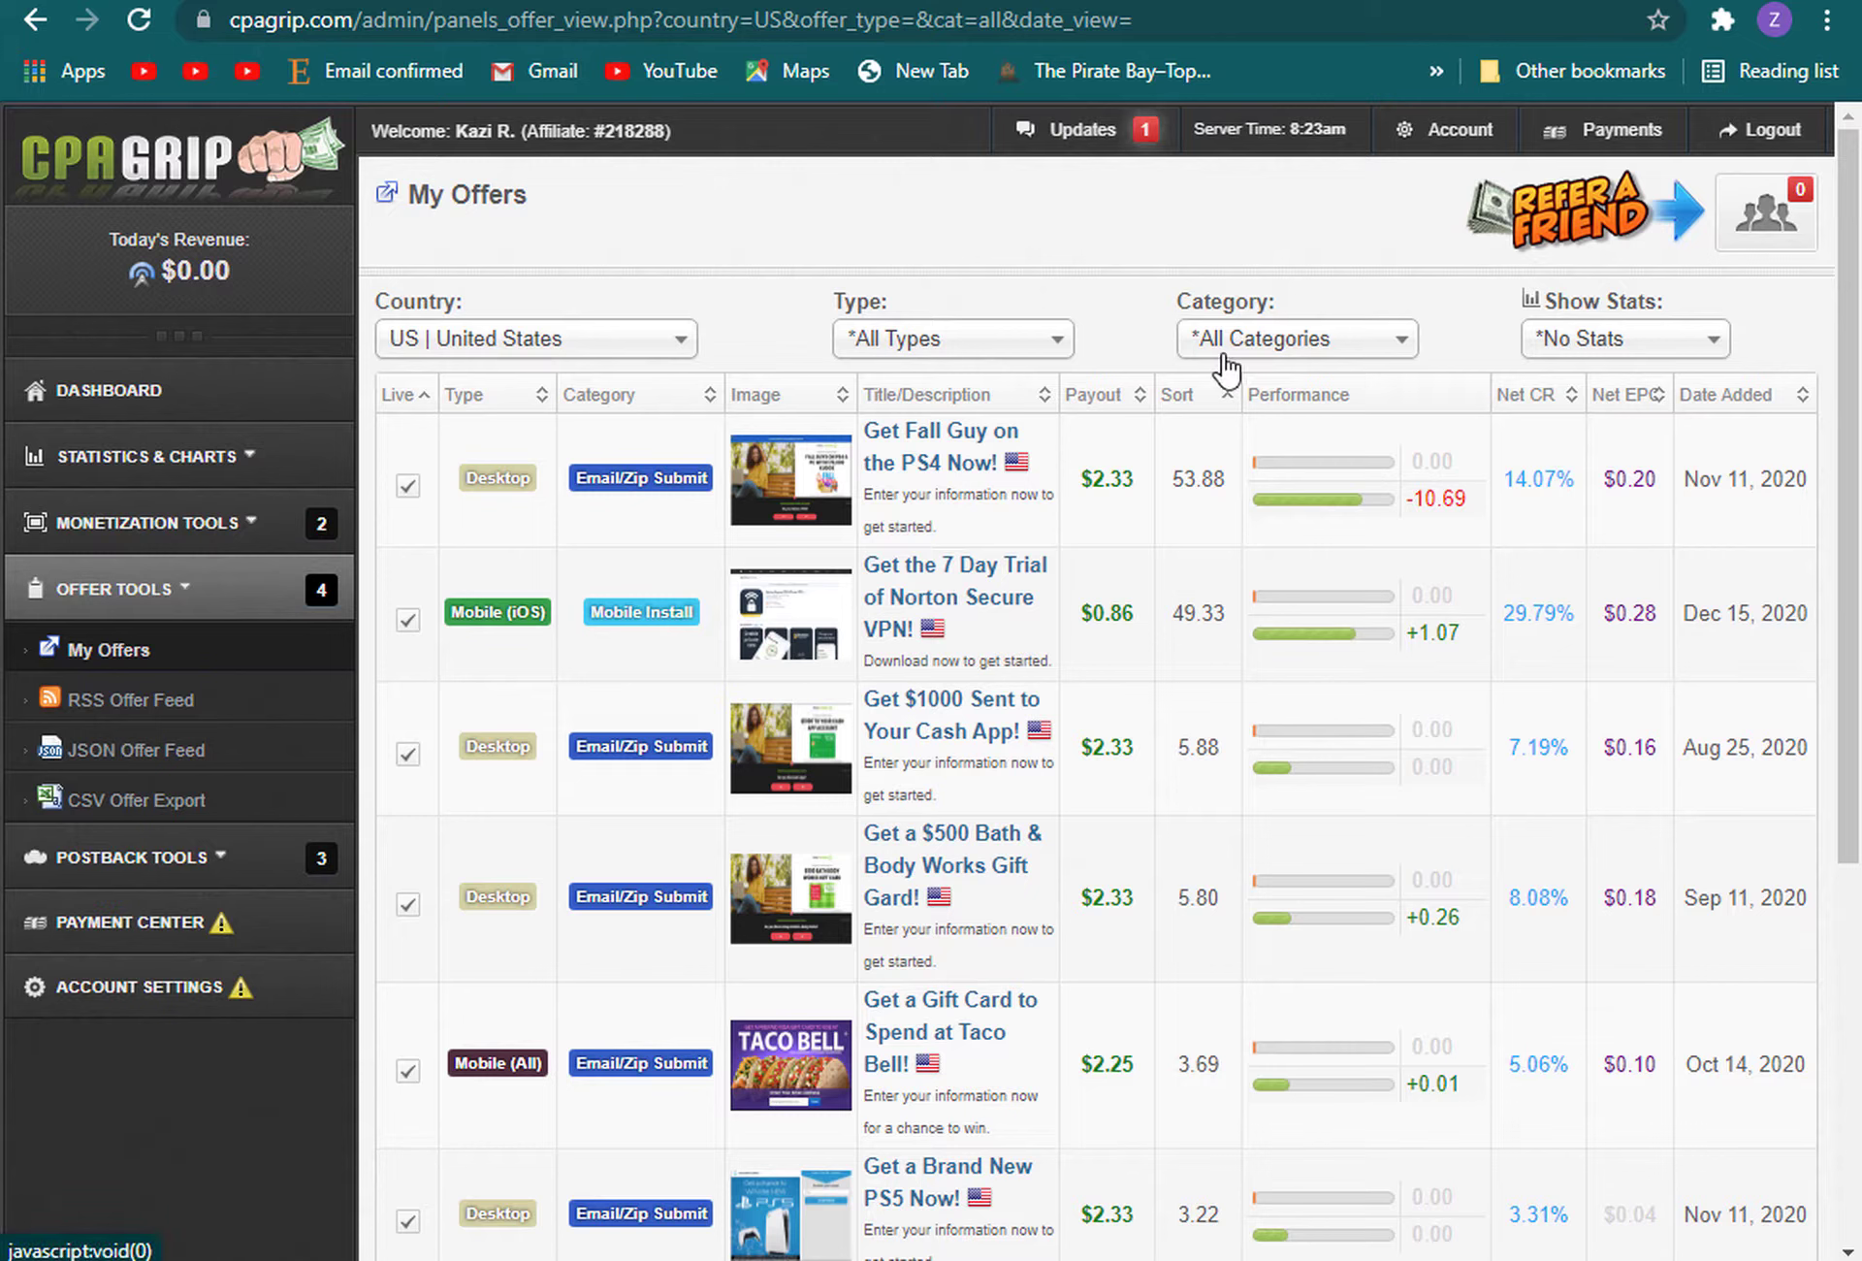
{"action": "left_click", "coordinate": [1004, 344]}
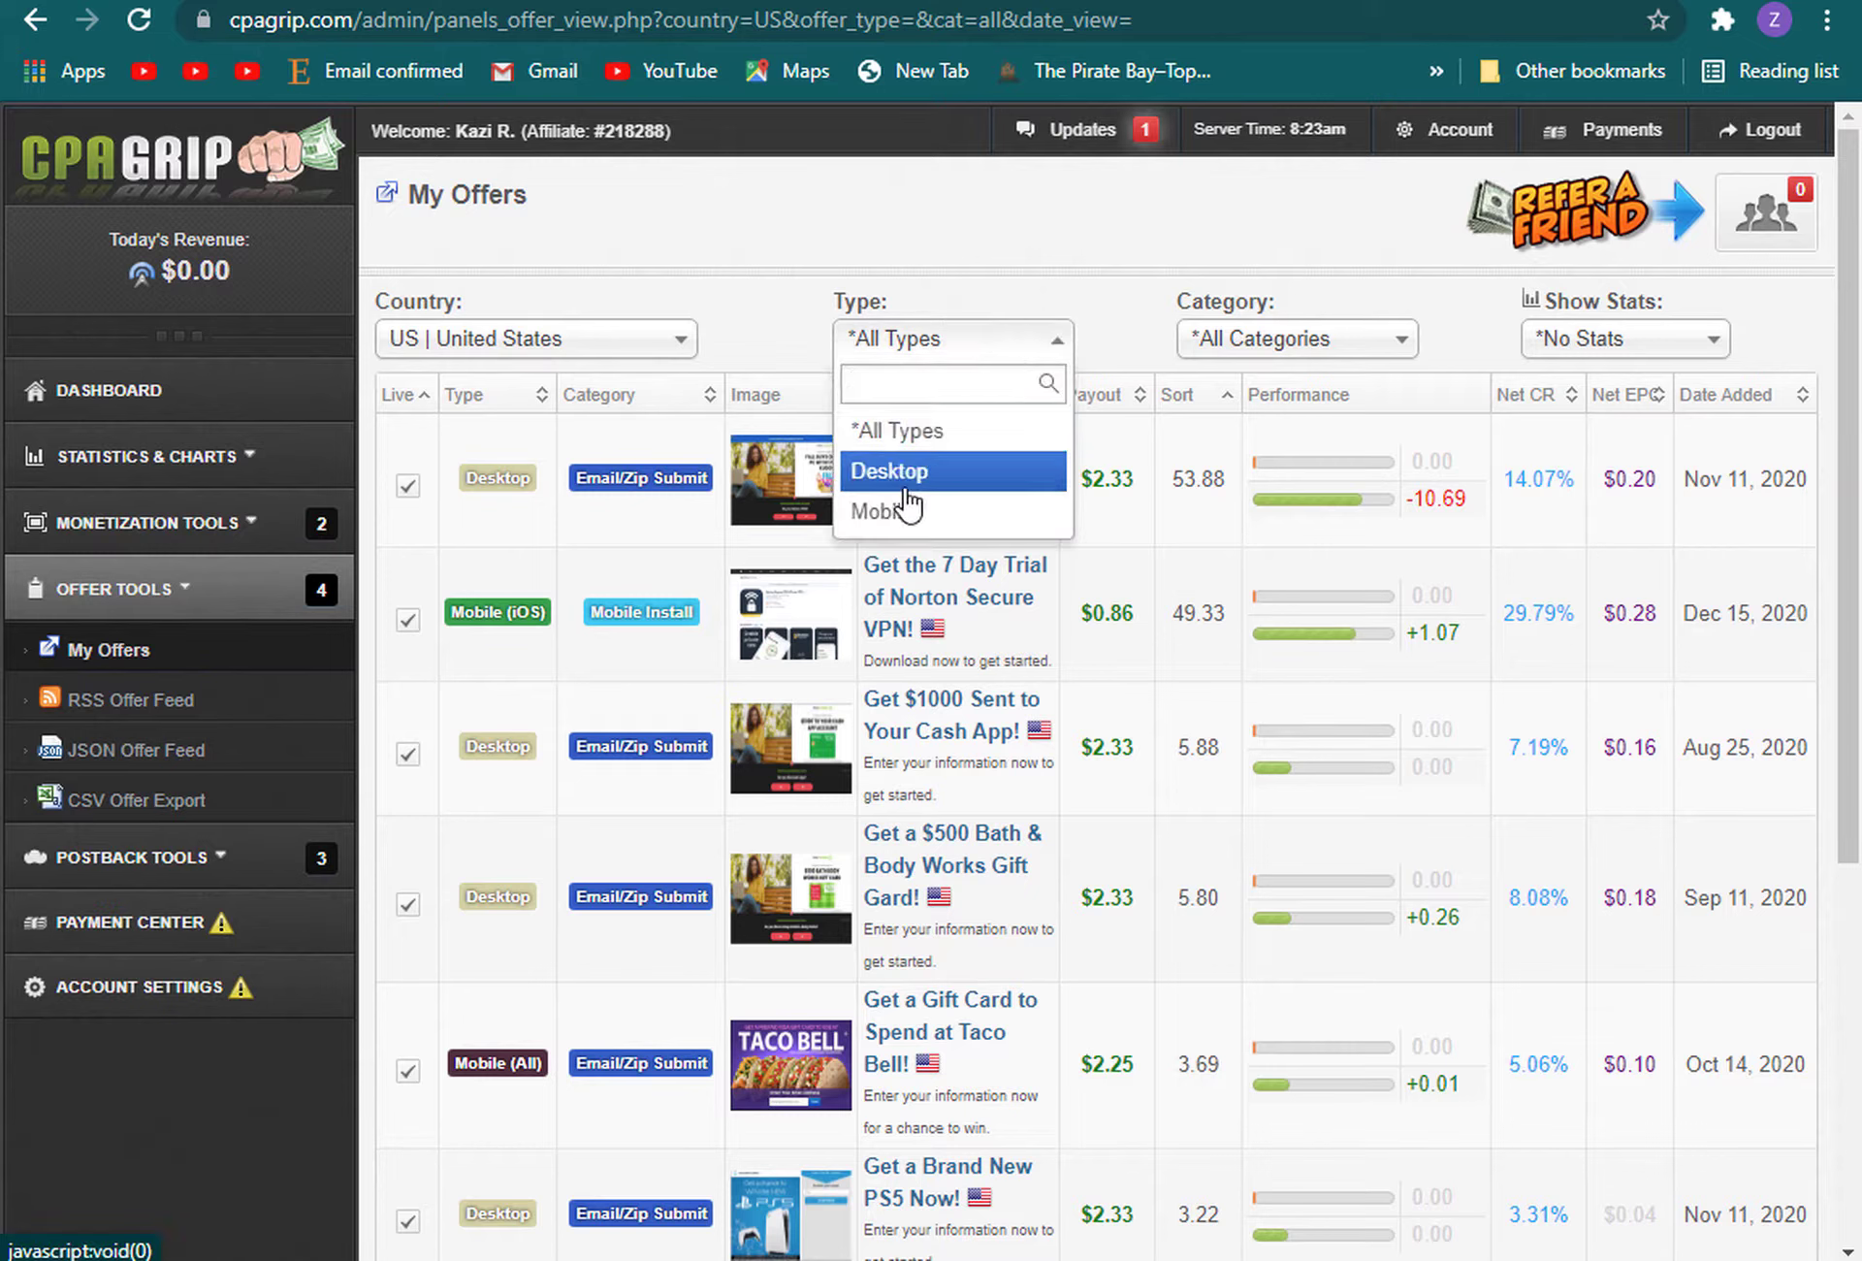
{"action": "left_click", "coordinate": [902, 511]}
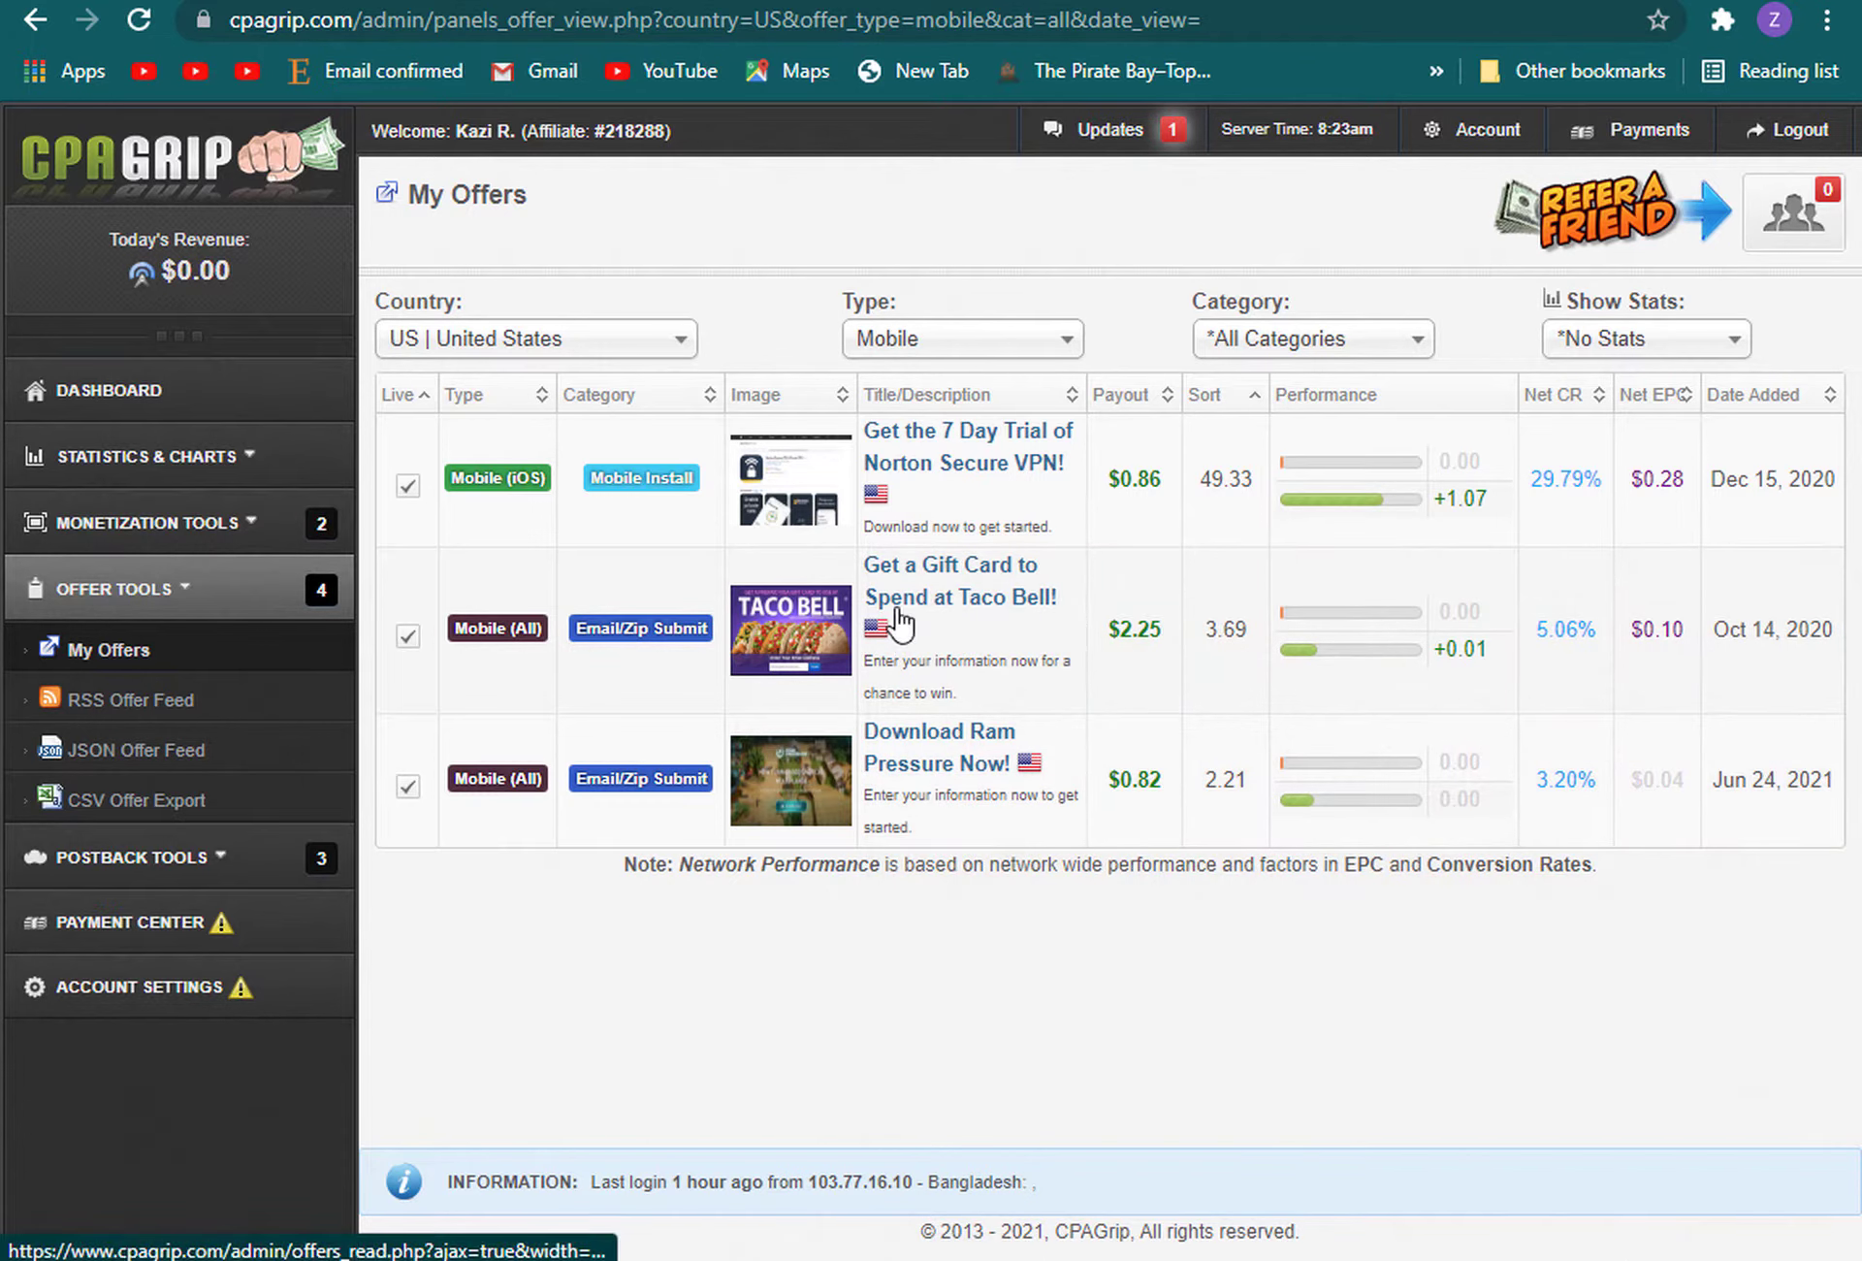
View the details of the "Get a Gift Card to Spend at Taco Bell!" offer and close them
{"action": "left_click", "coordinate": [949, 609]}
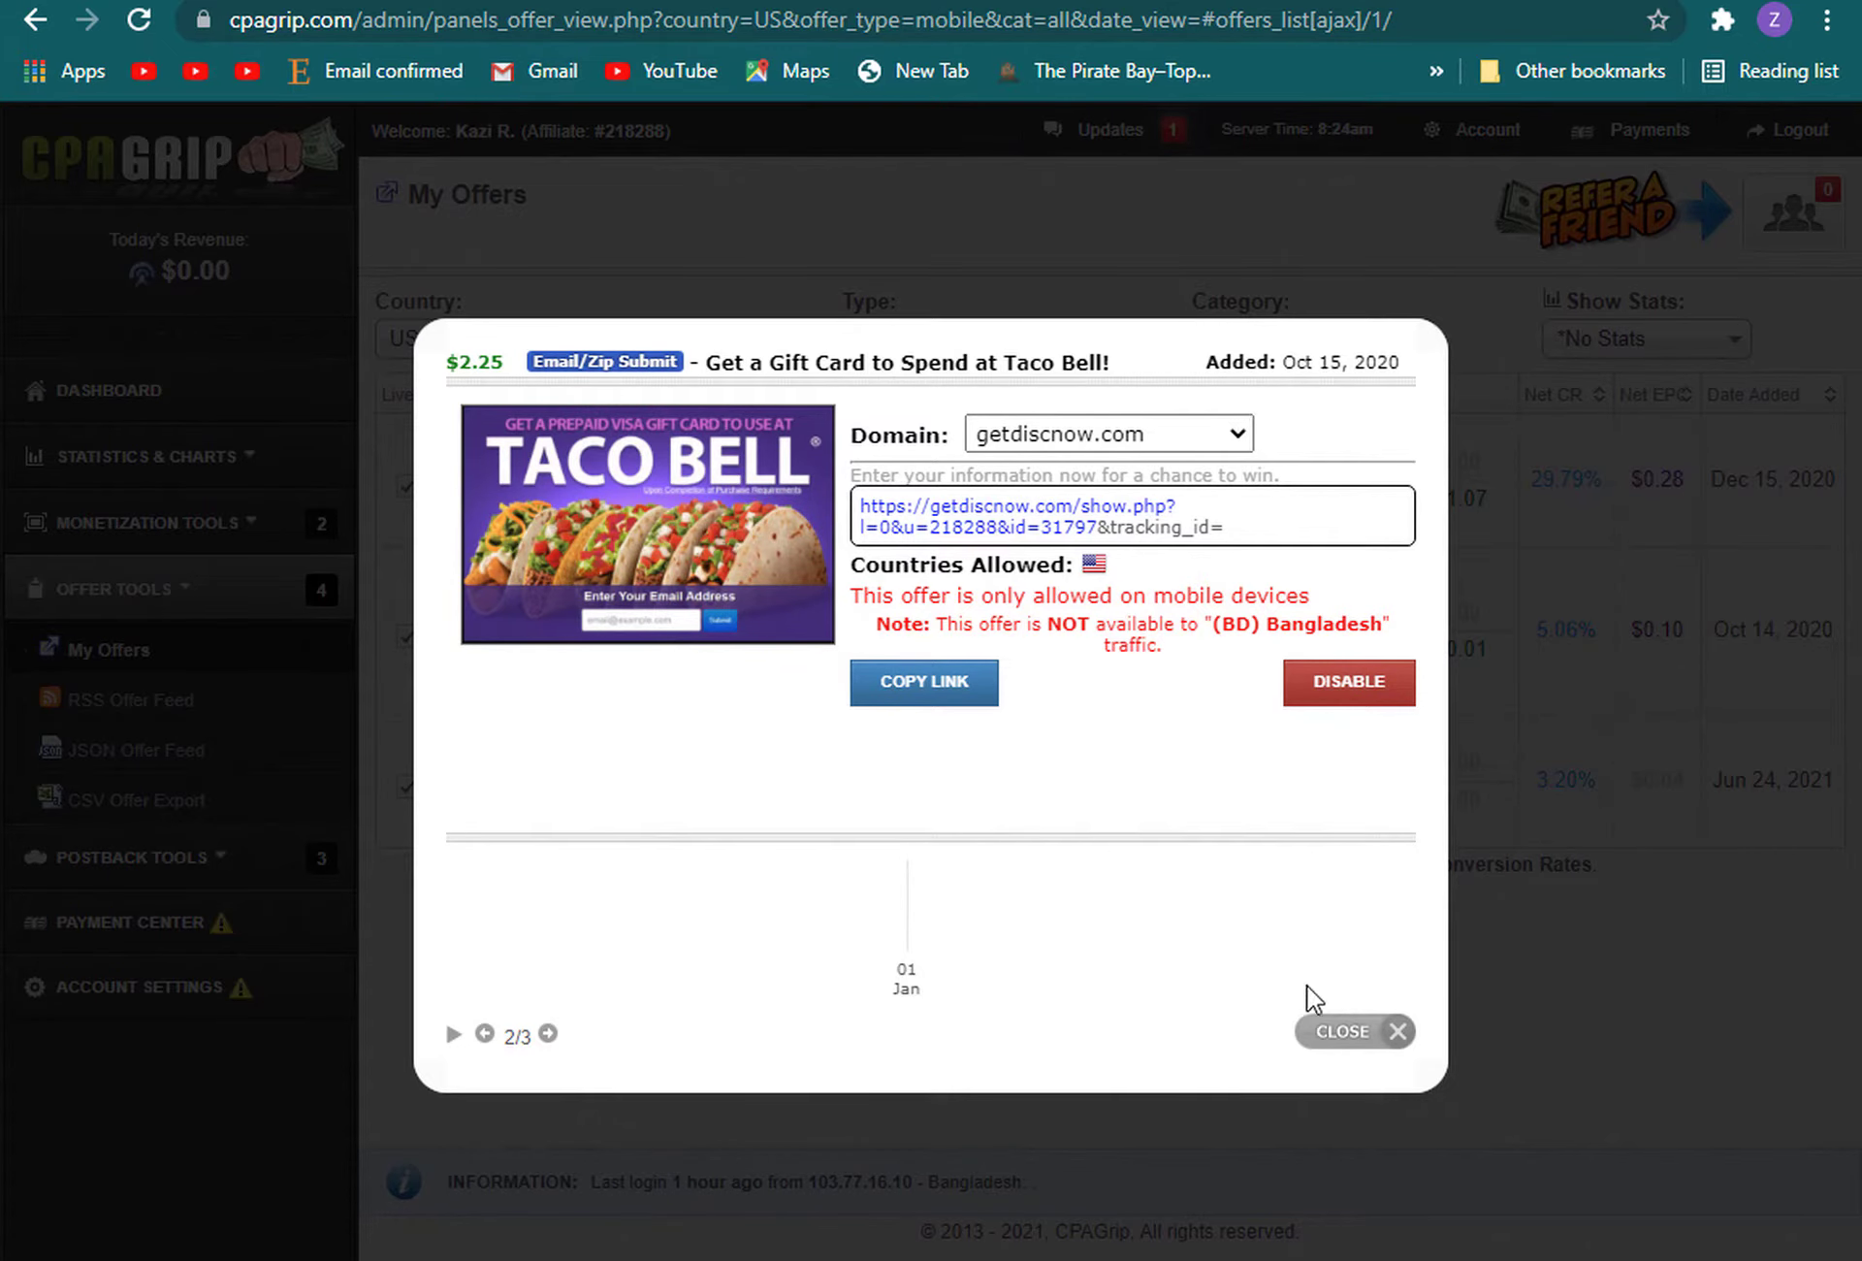
{"action": "left_click", "coordinate": [1387, 1034]}
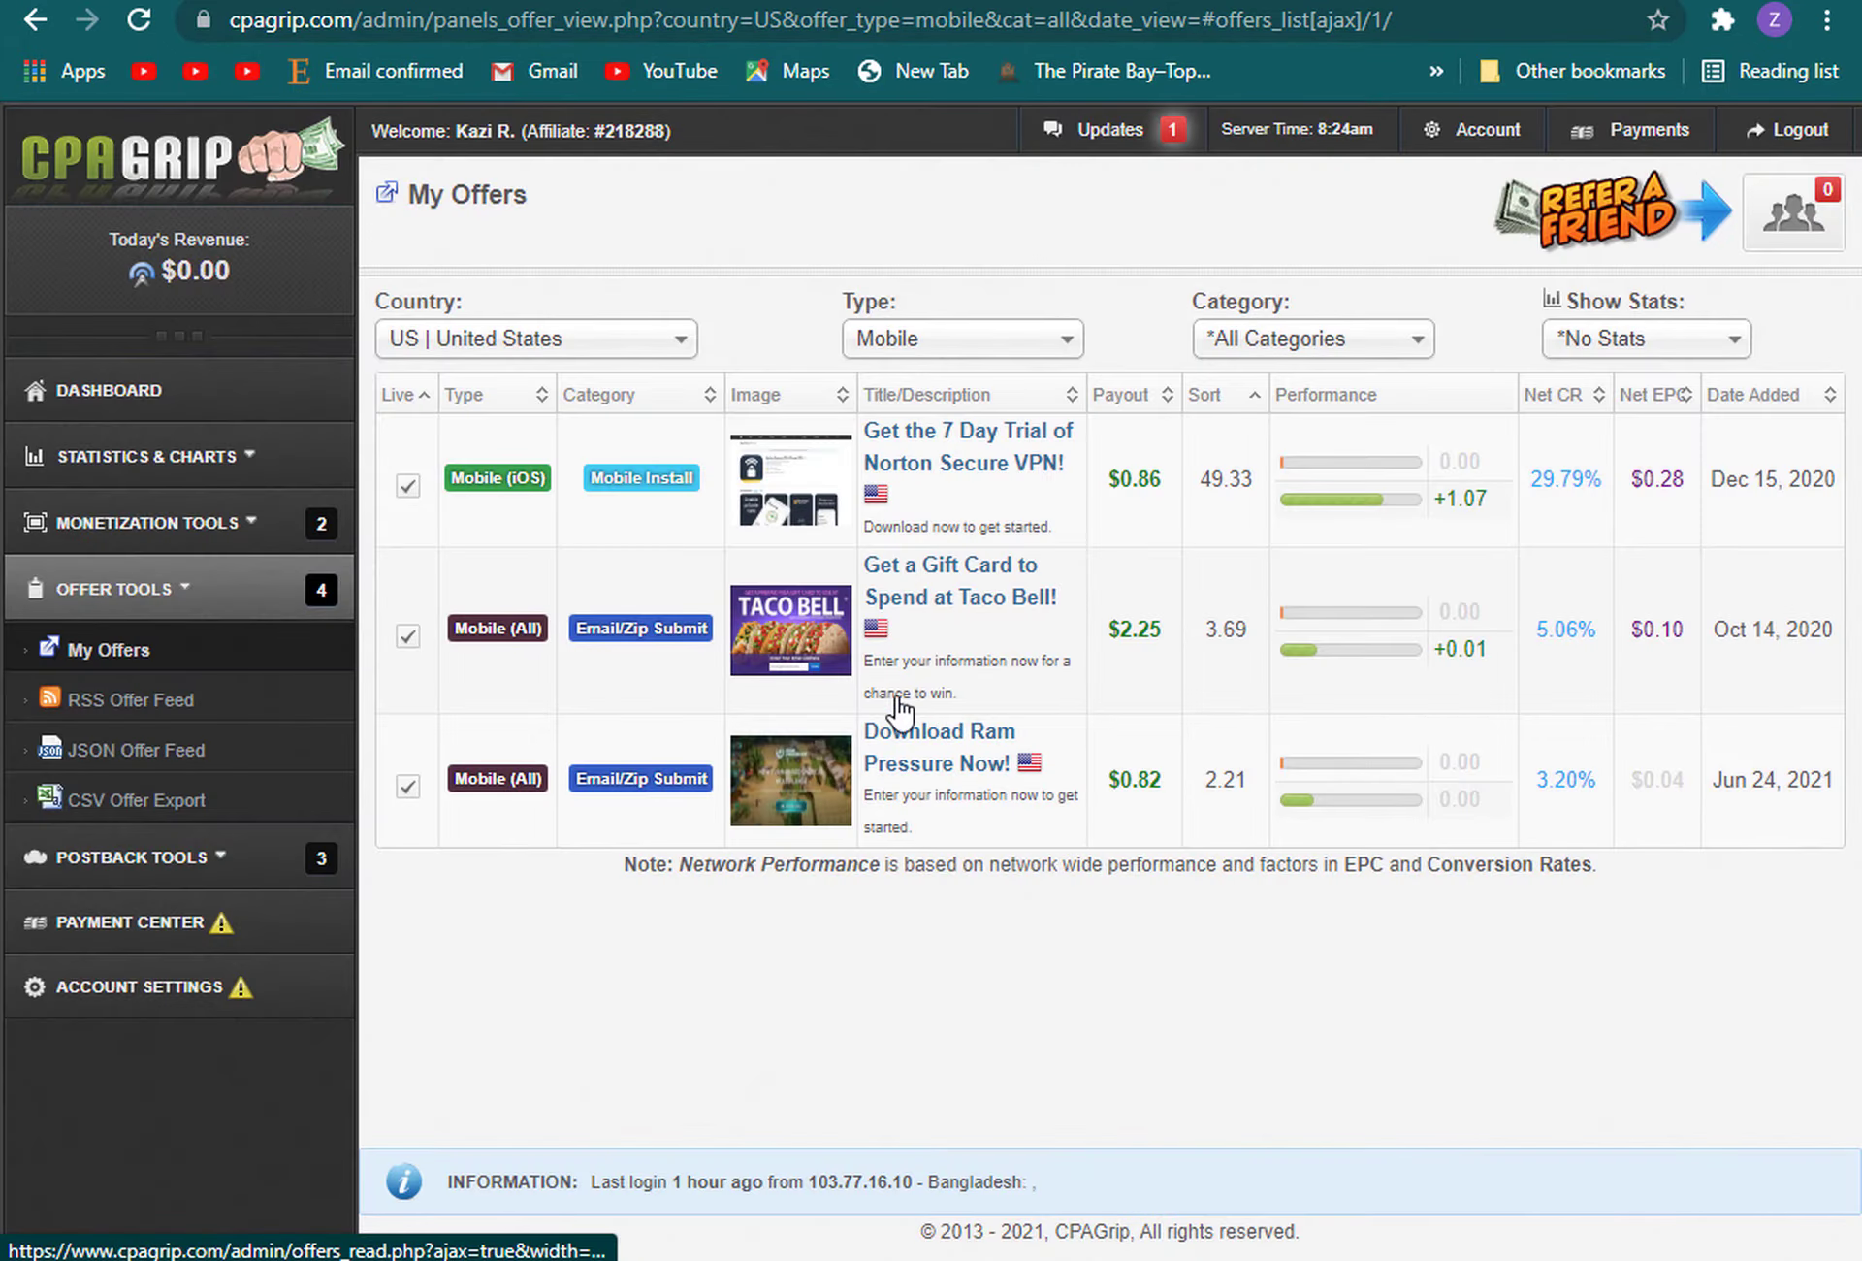
{"action": "mouse_move", "coordinate": [801, 682]}
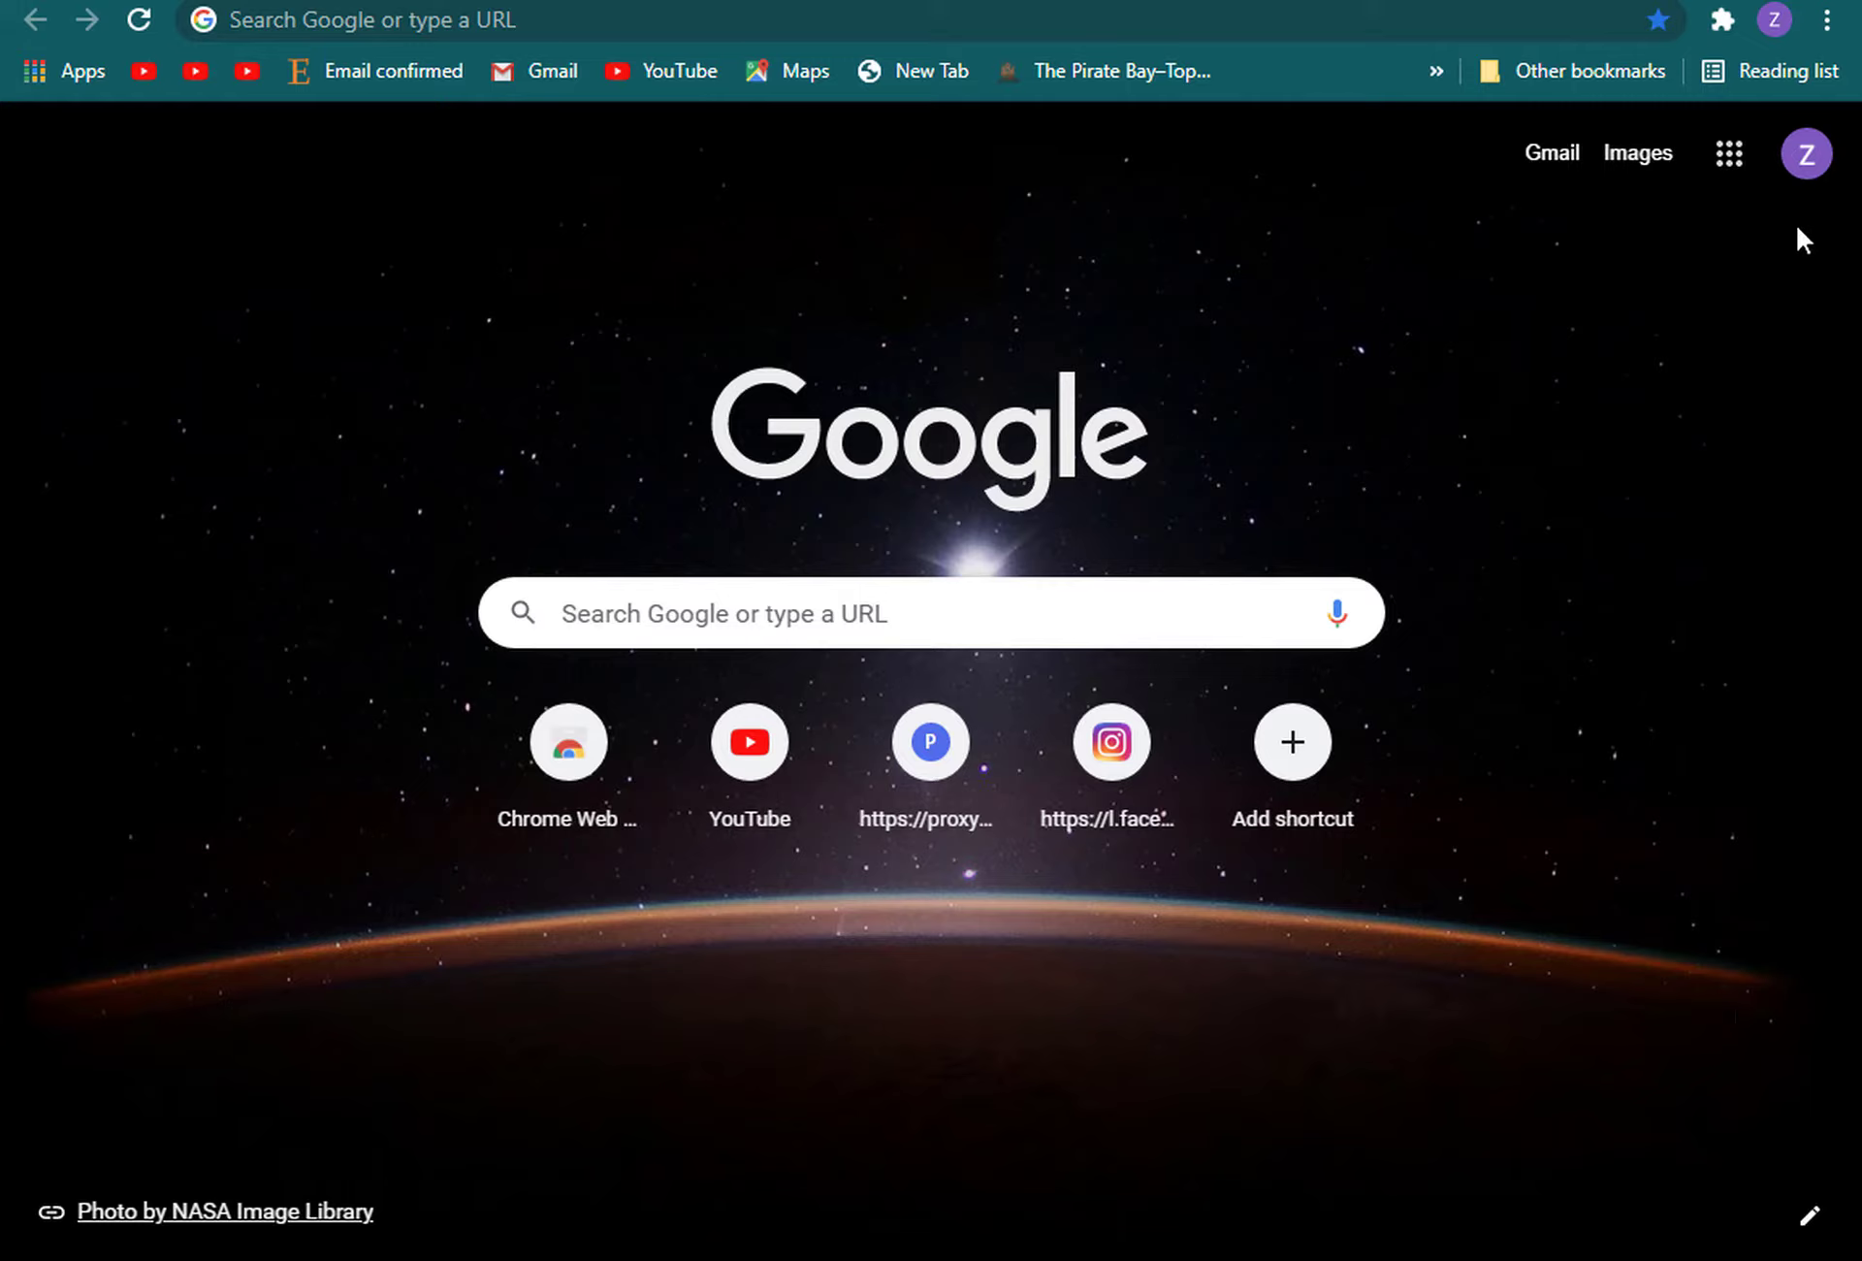
Go to Google Drive from a new tab and create a new blank Google Sites site
{"action": "left_click", "coordinate": [1744, 172]}
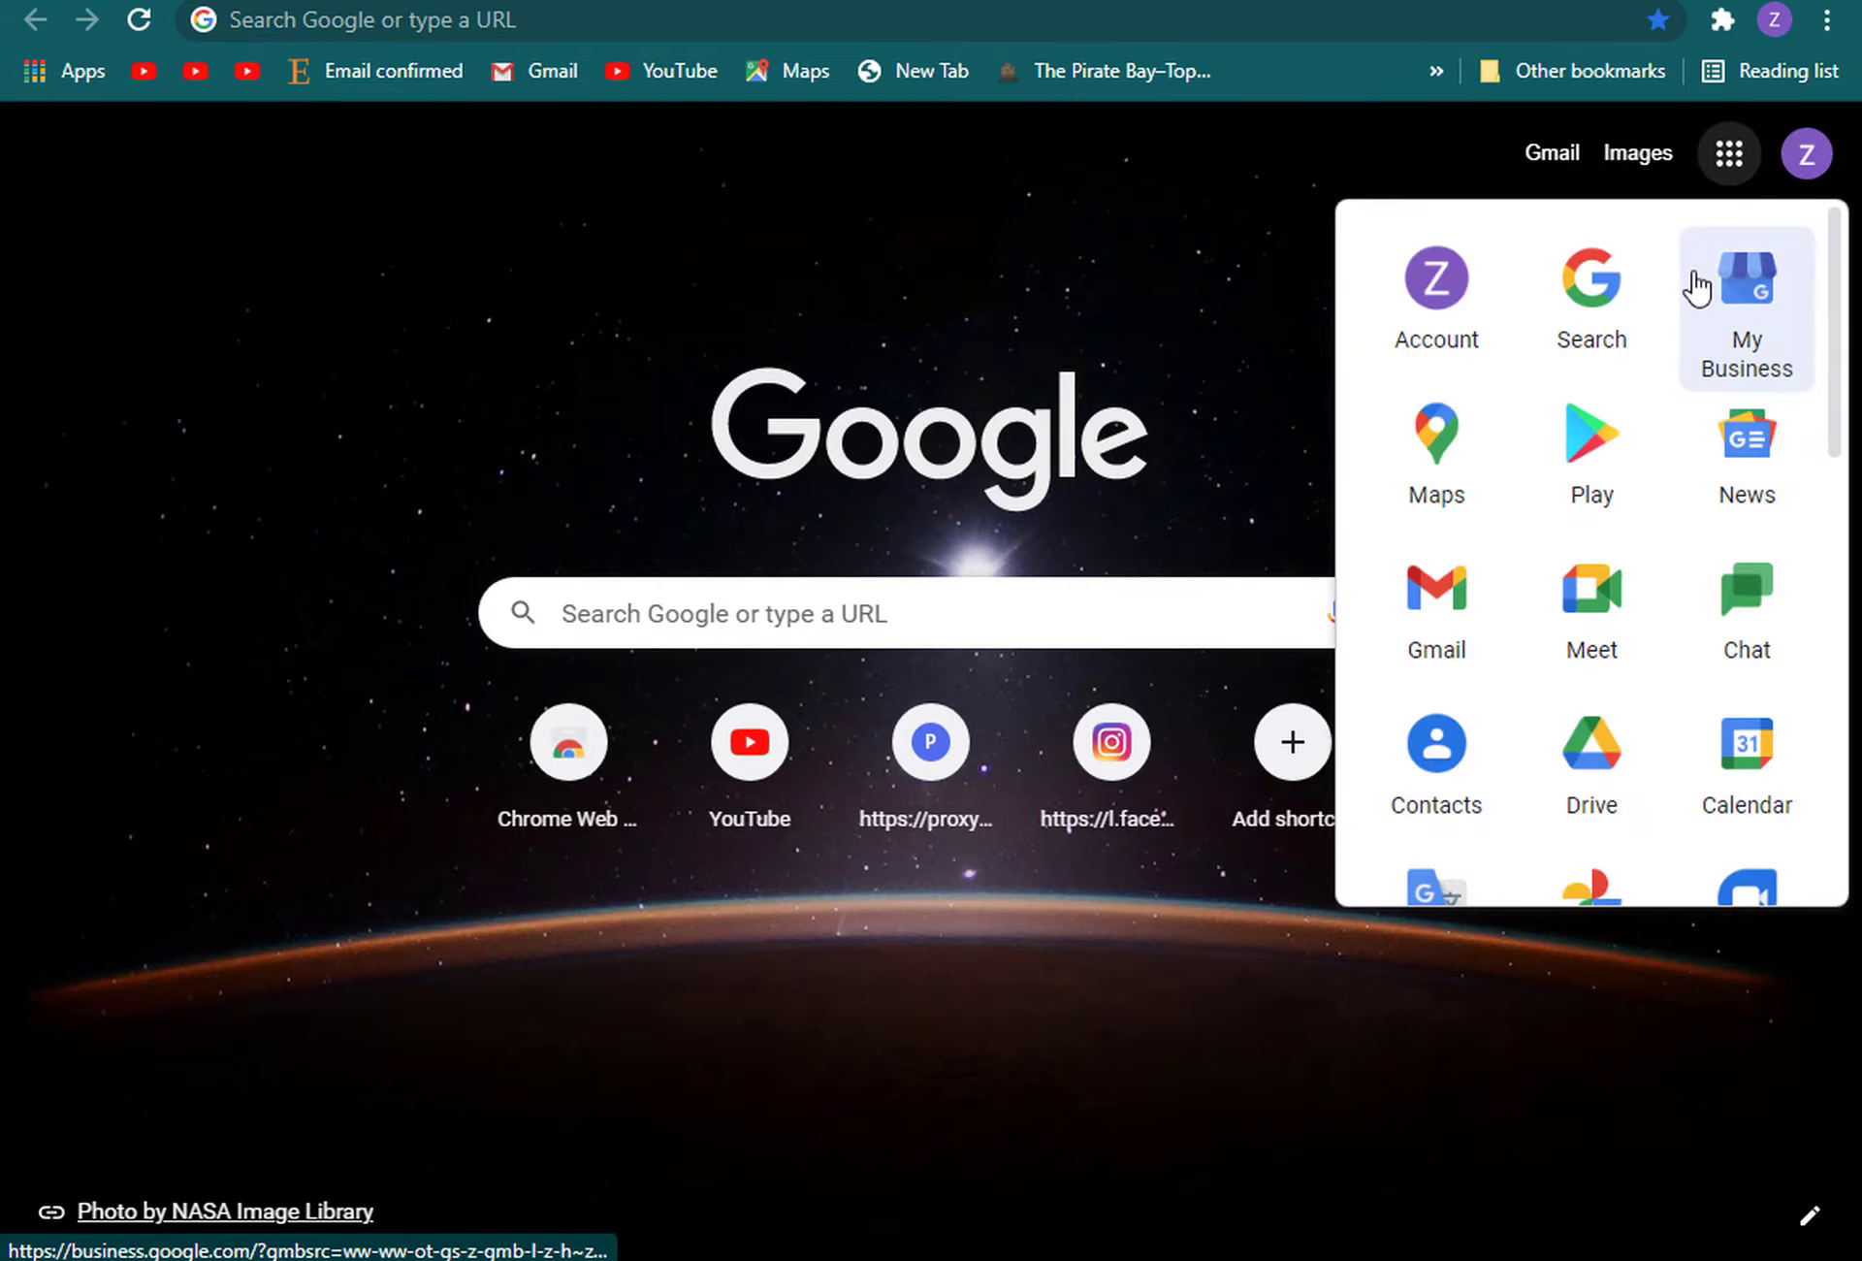
{"action": "scroll", "coordinate": [1669, 417], "scroll_direction": "down", "scroll_amount": 2}
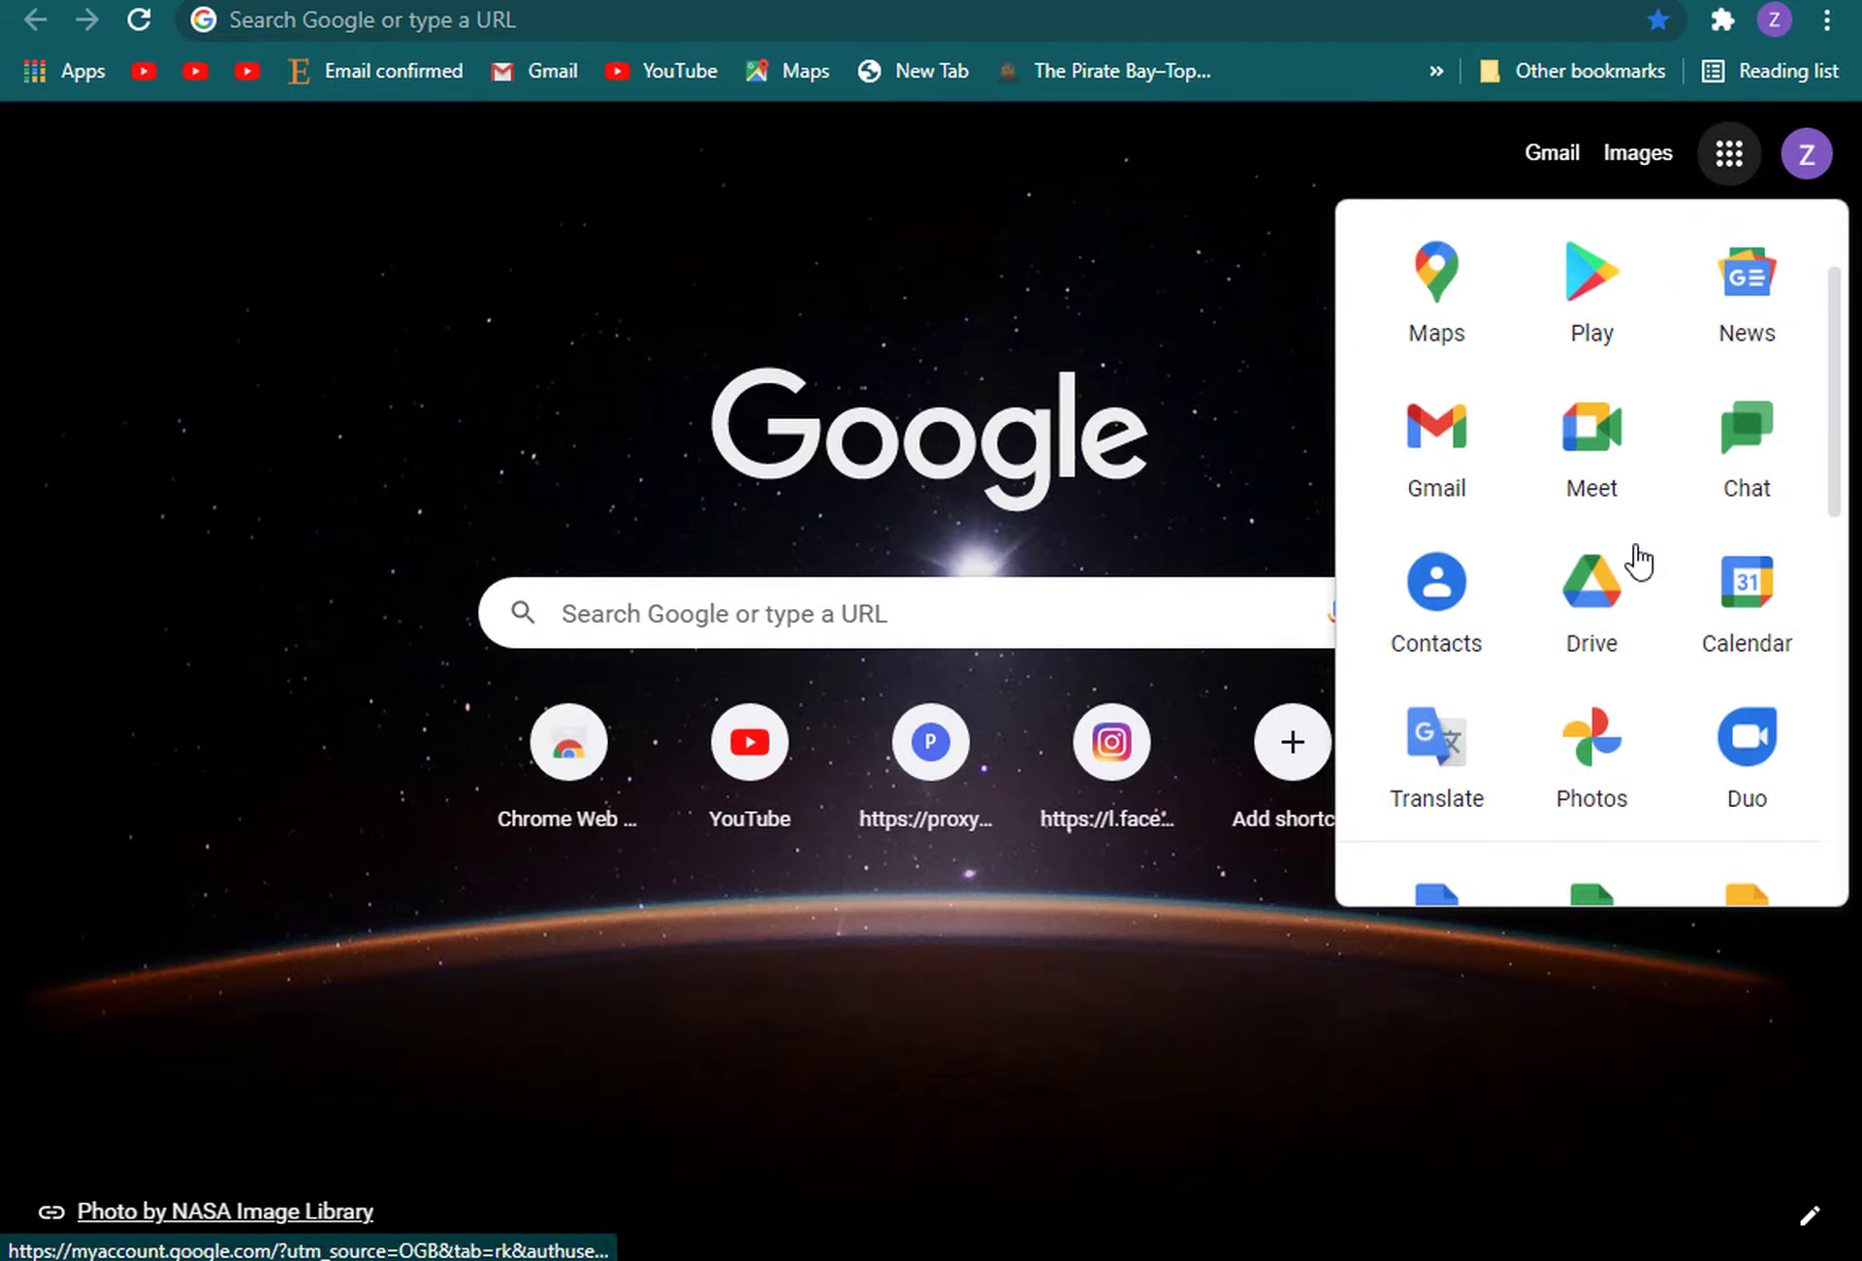
{"action": "left_click", "coordinate": [1627, 622]}
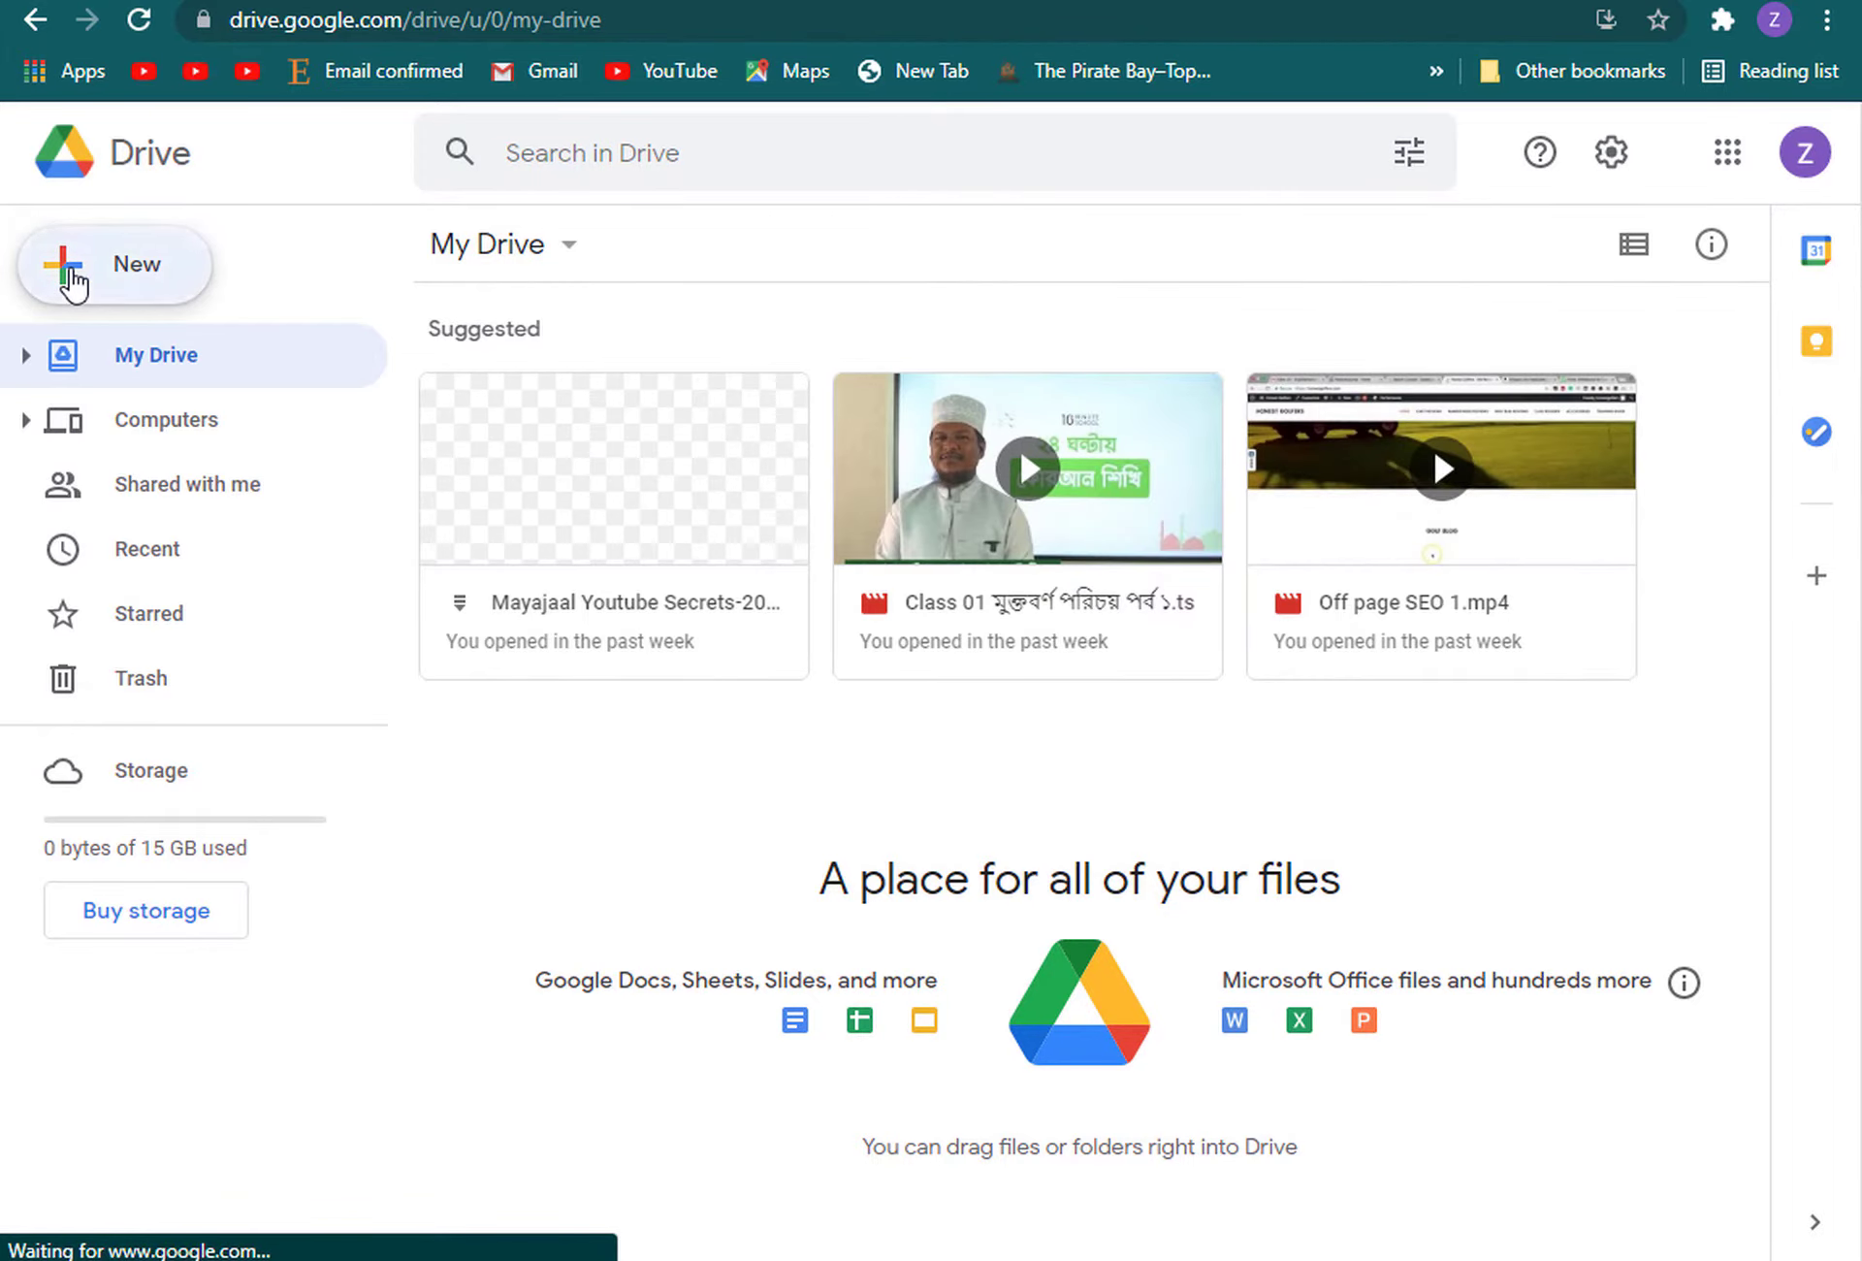
{"action": "left_click", "coordinate": [70, 282]}
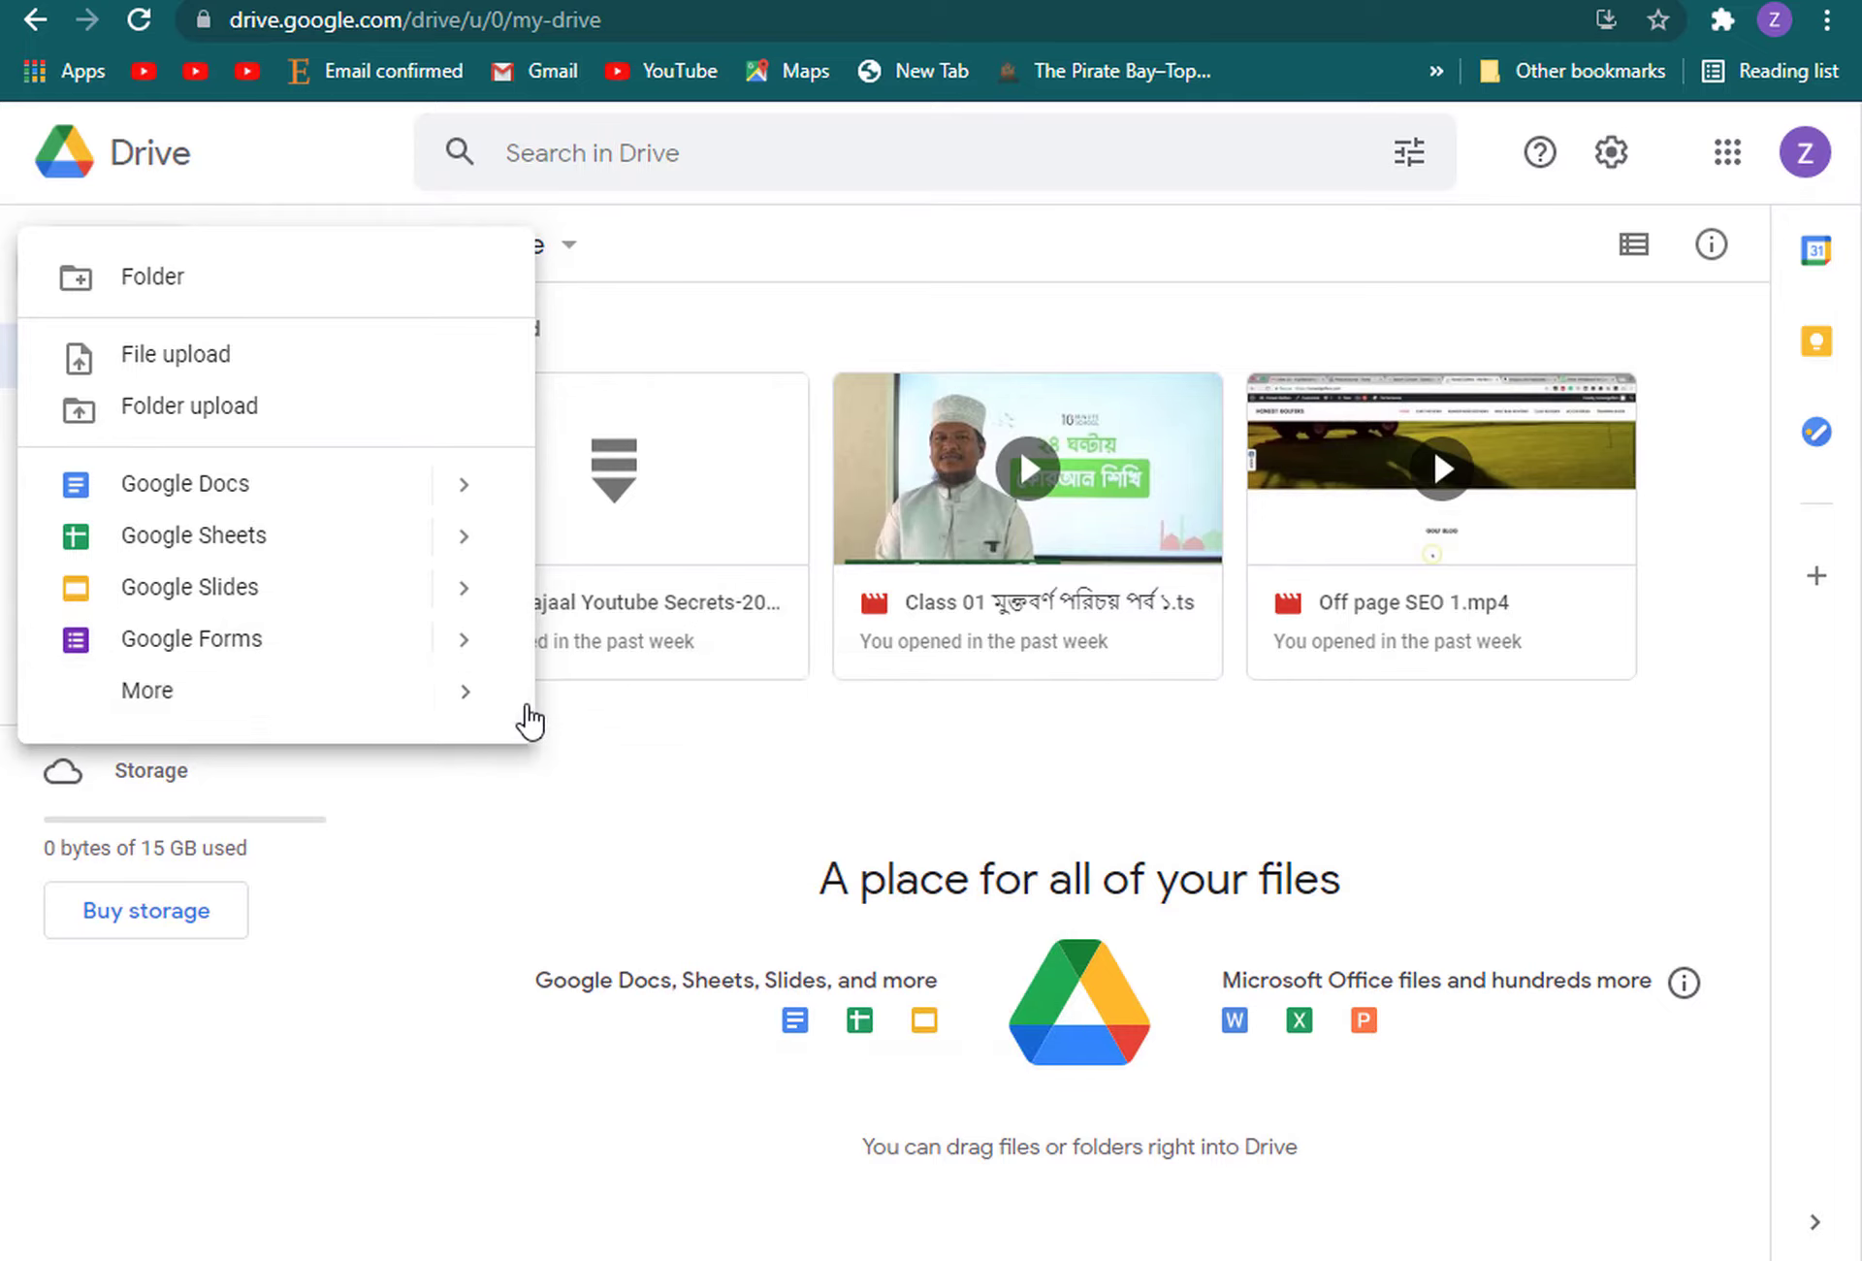
{"action": "mouse_move", "coordinate": [491, 715]}
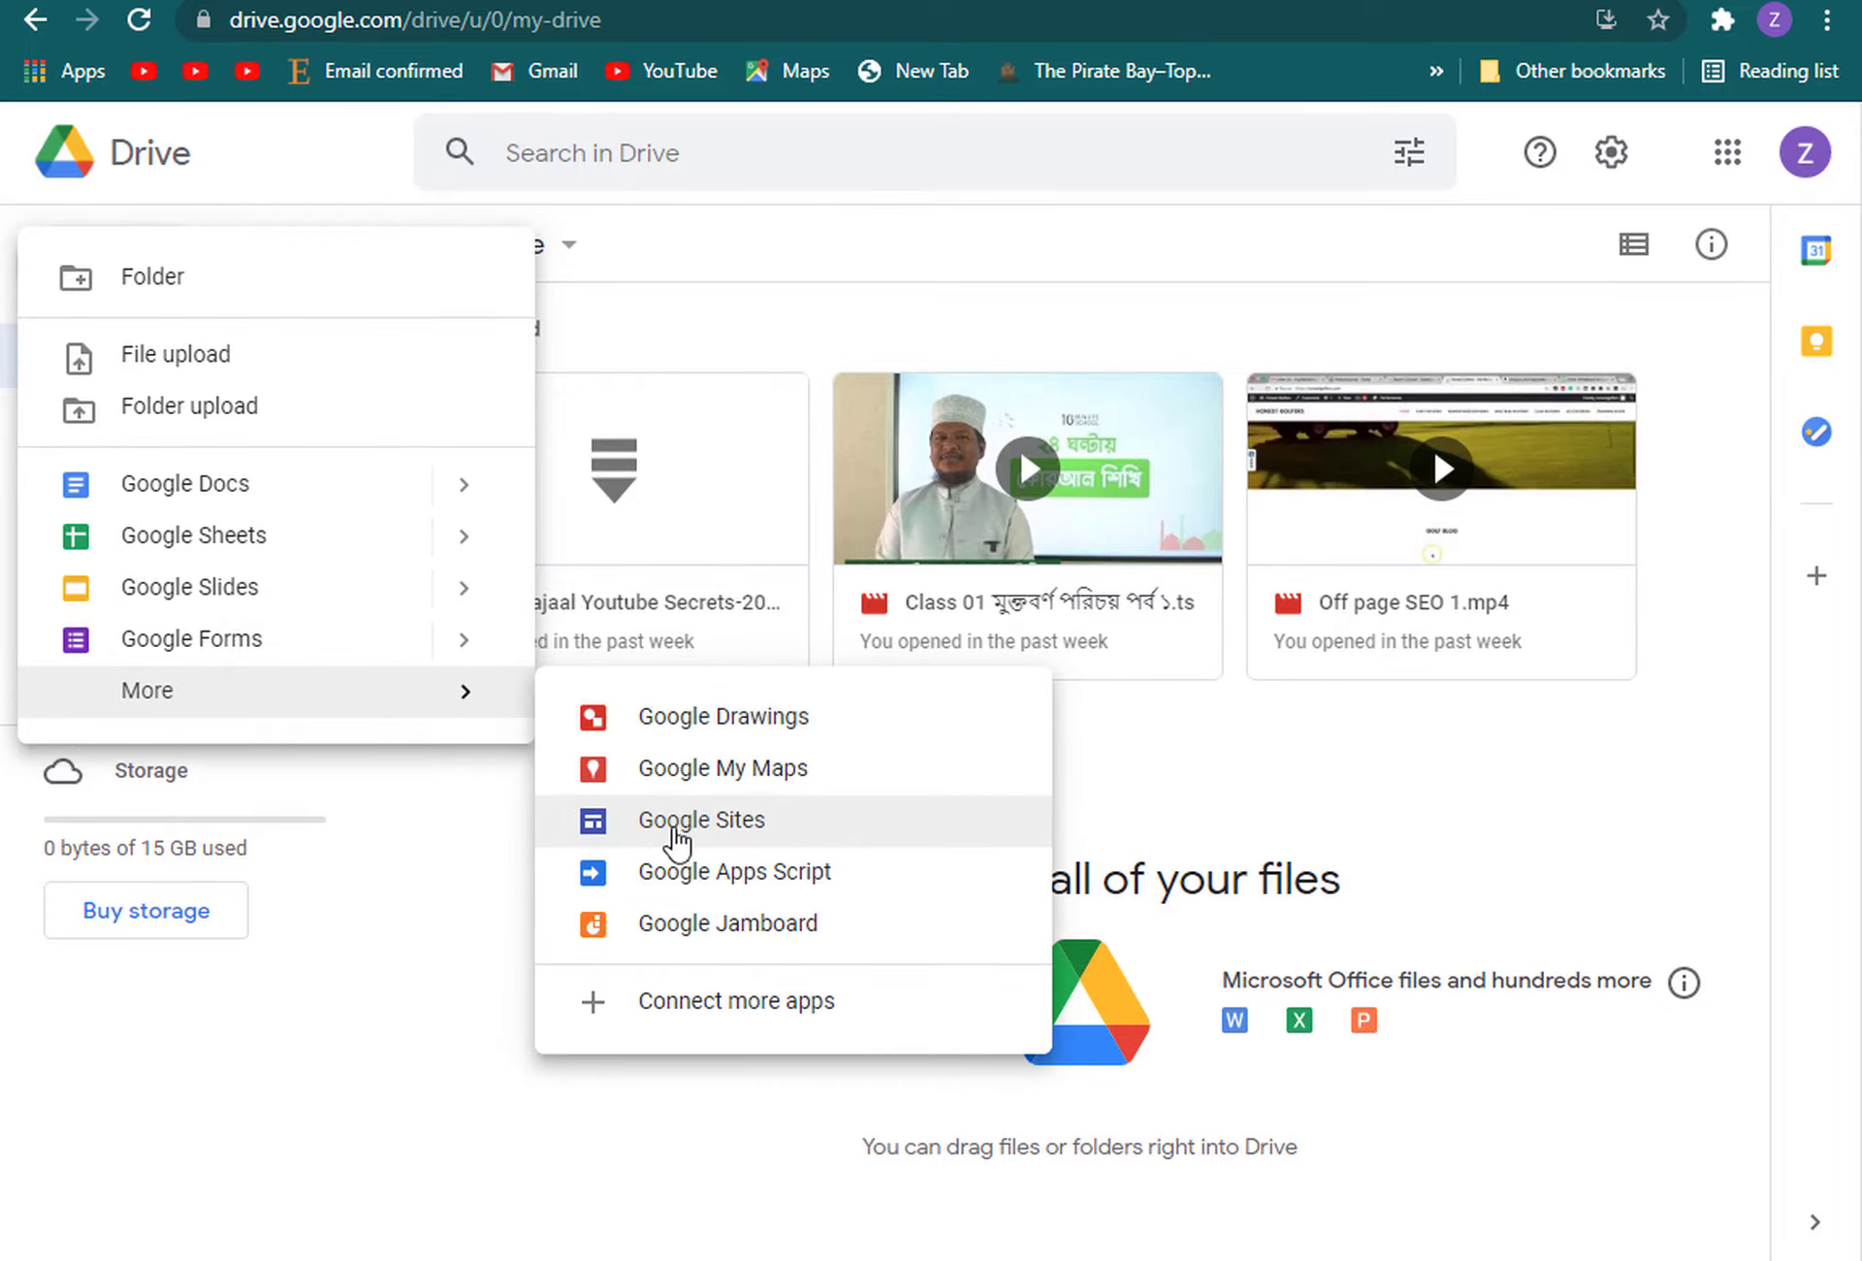
{"action": "left_click", "coordinate": [676, 840]}
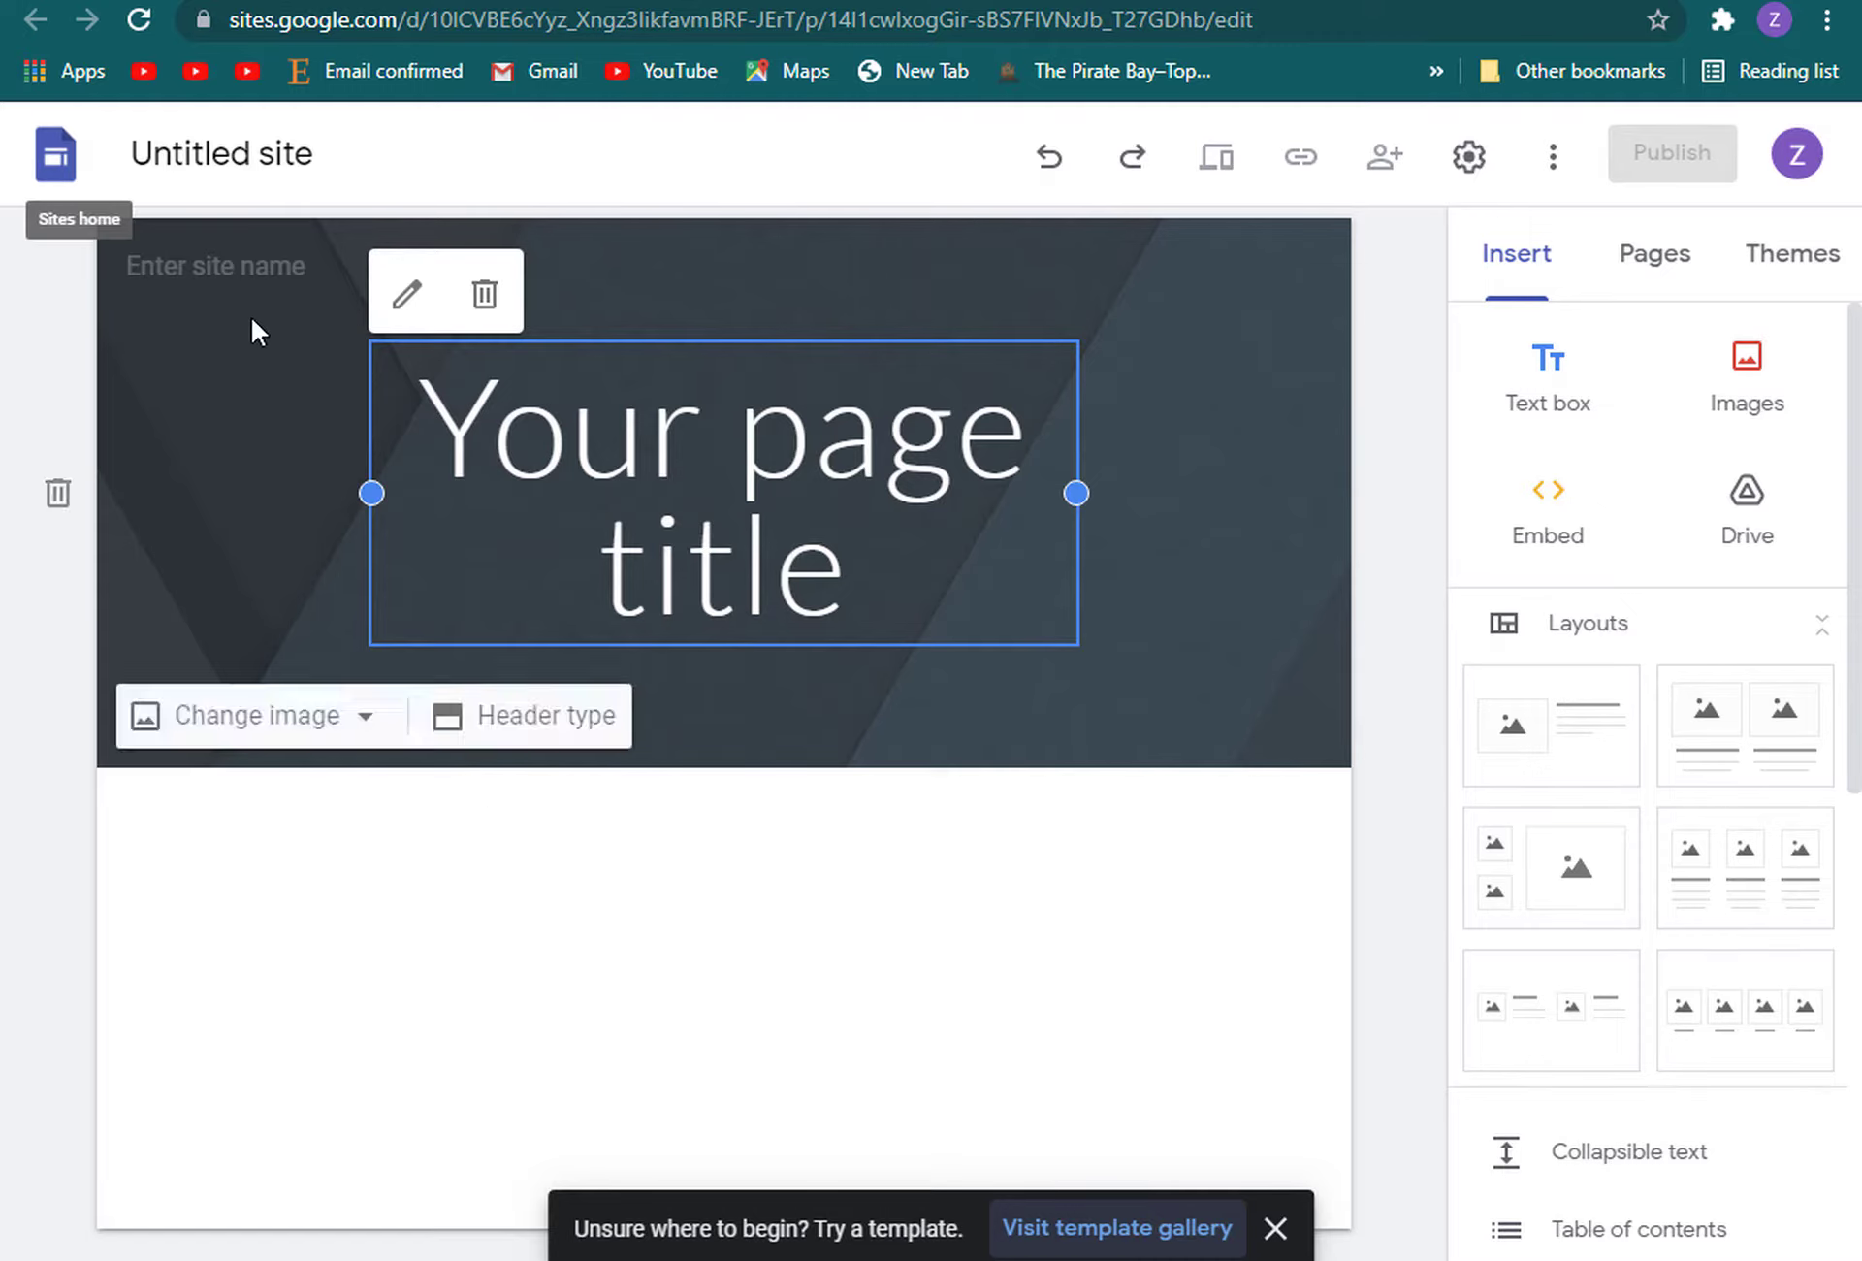
Switch to CPAGrip, reopen the Taco Bell gift card offer and highlight its title as reference for the site name
{"action": "left_click", "coordinate": [300, 262]}
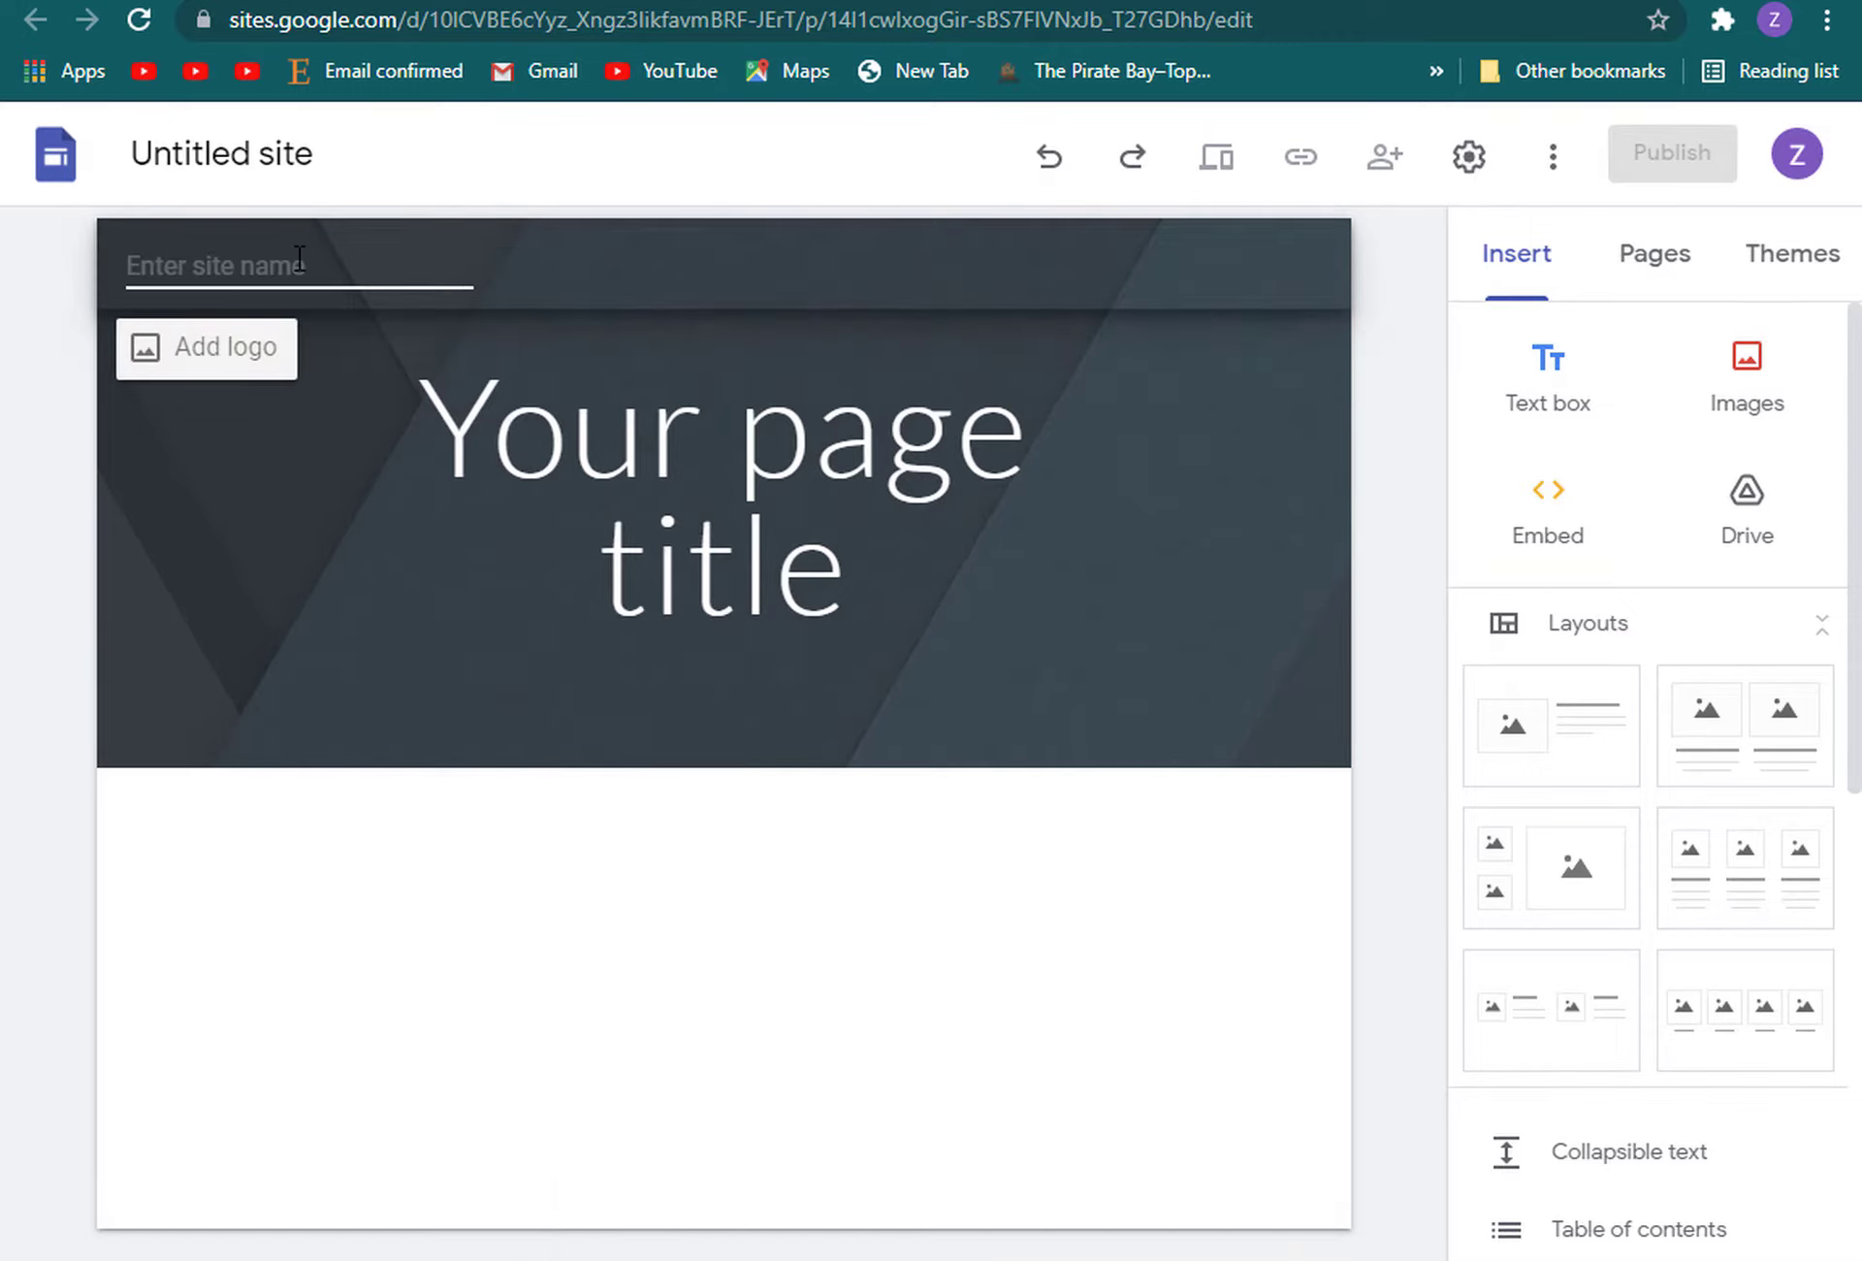
{"action": "left_click", "coordinate": [288, 2]}
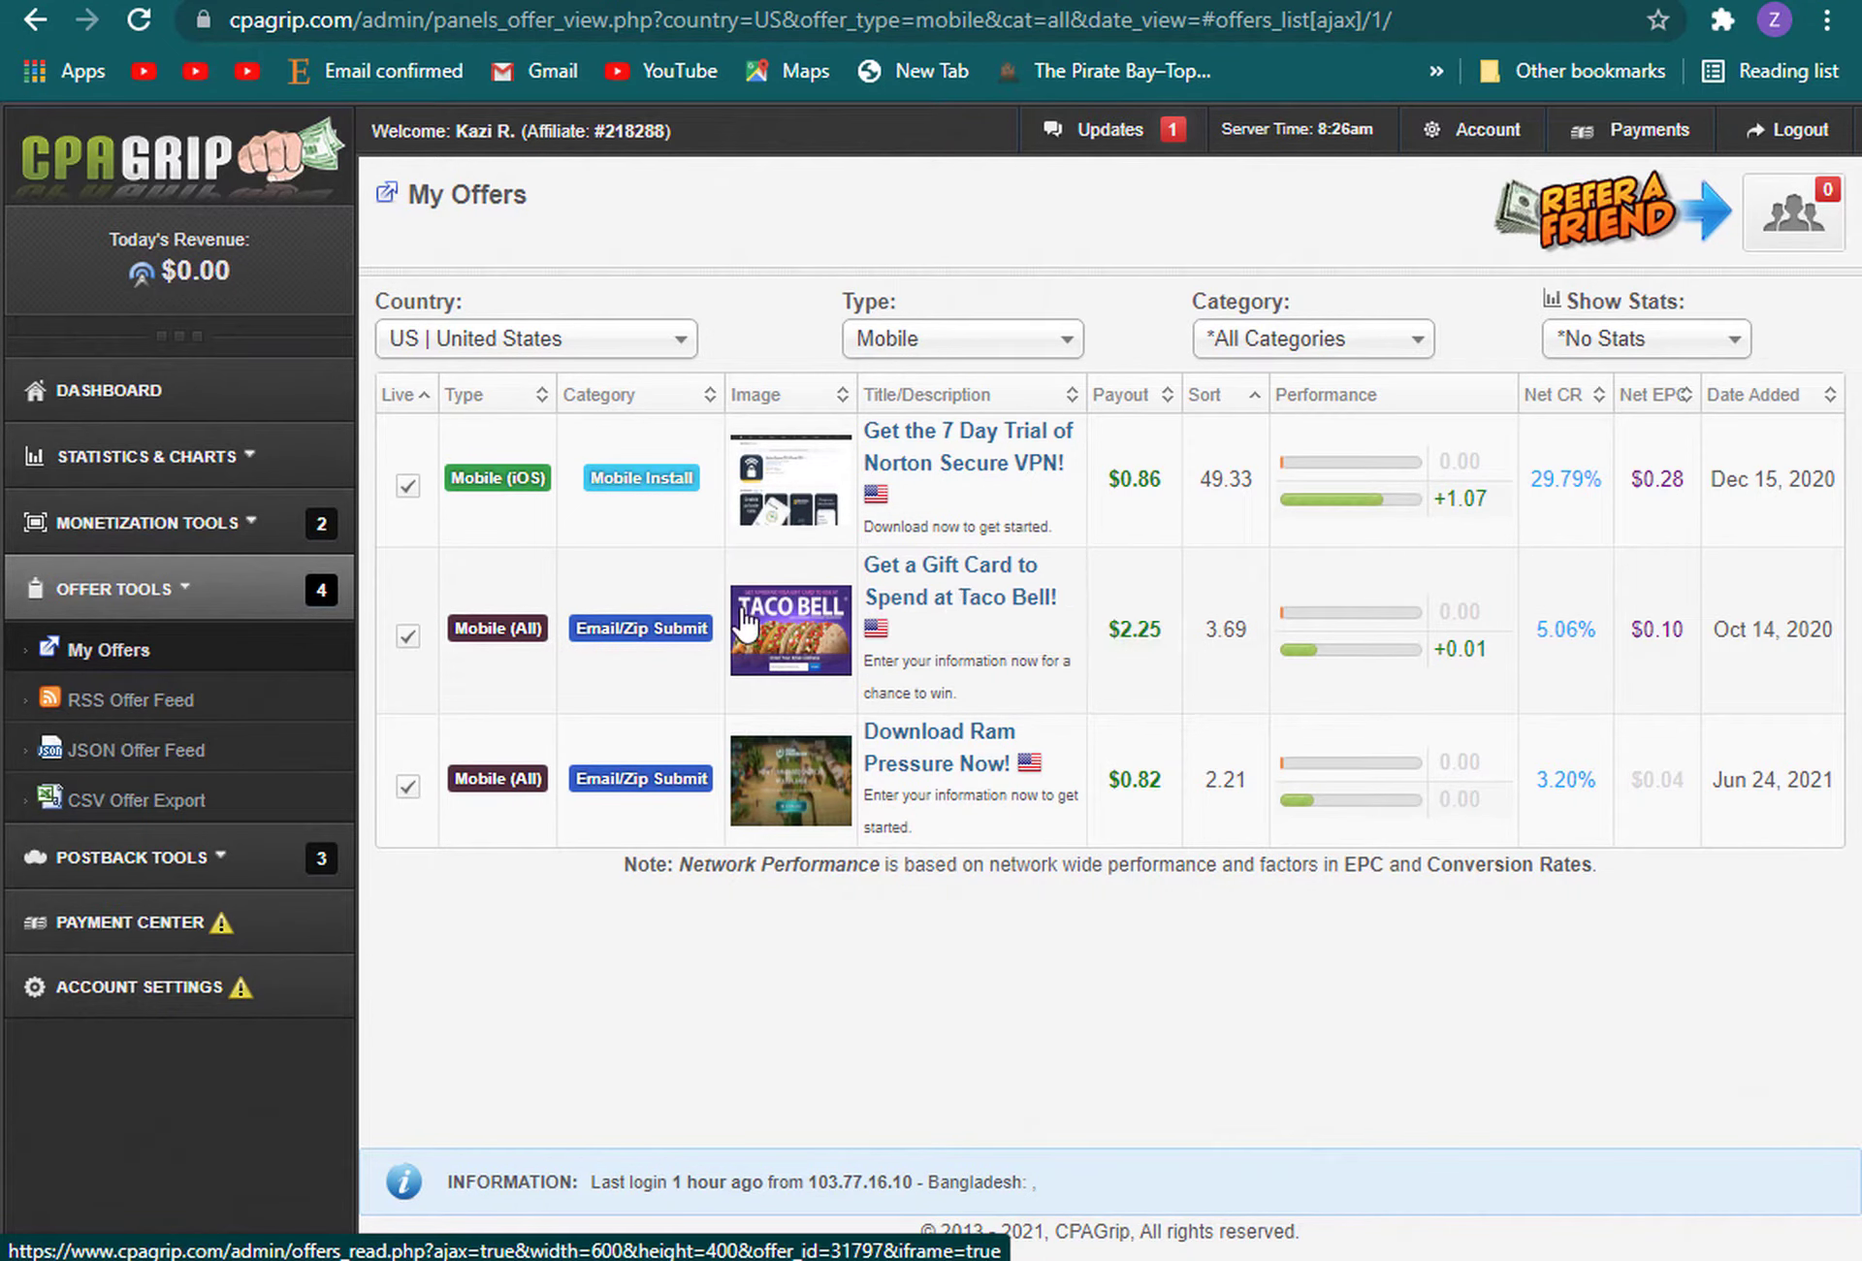
{"action": "left_click", "coordinate": [937, 588]}
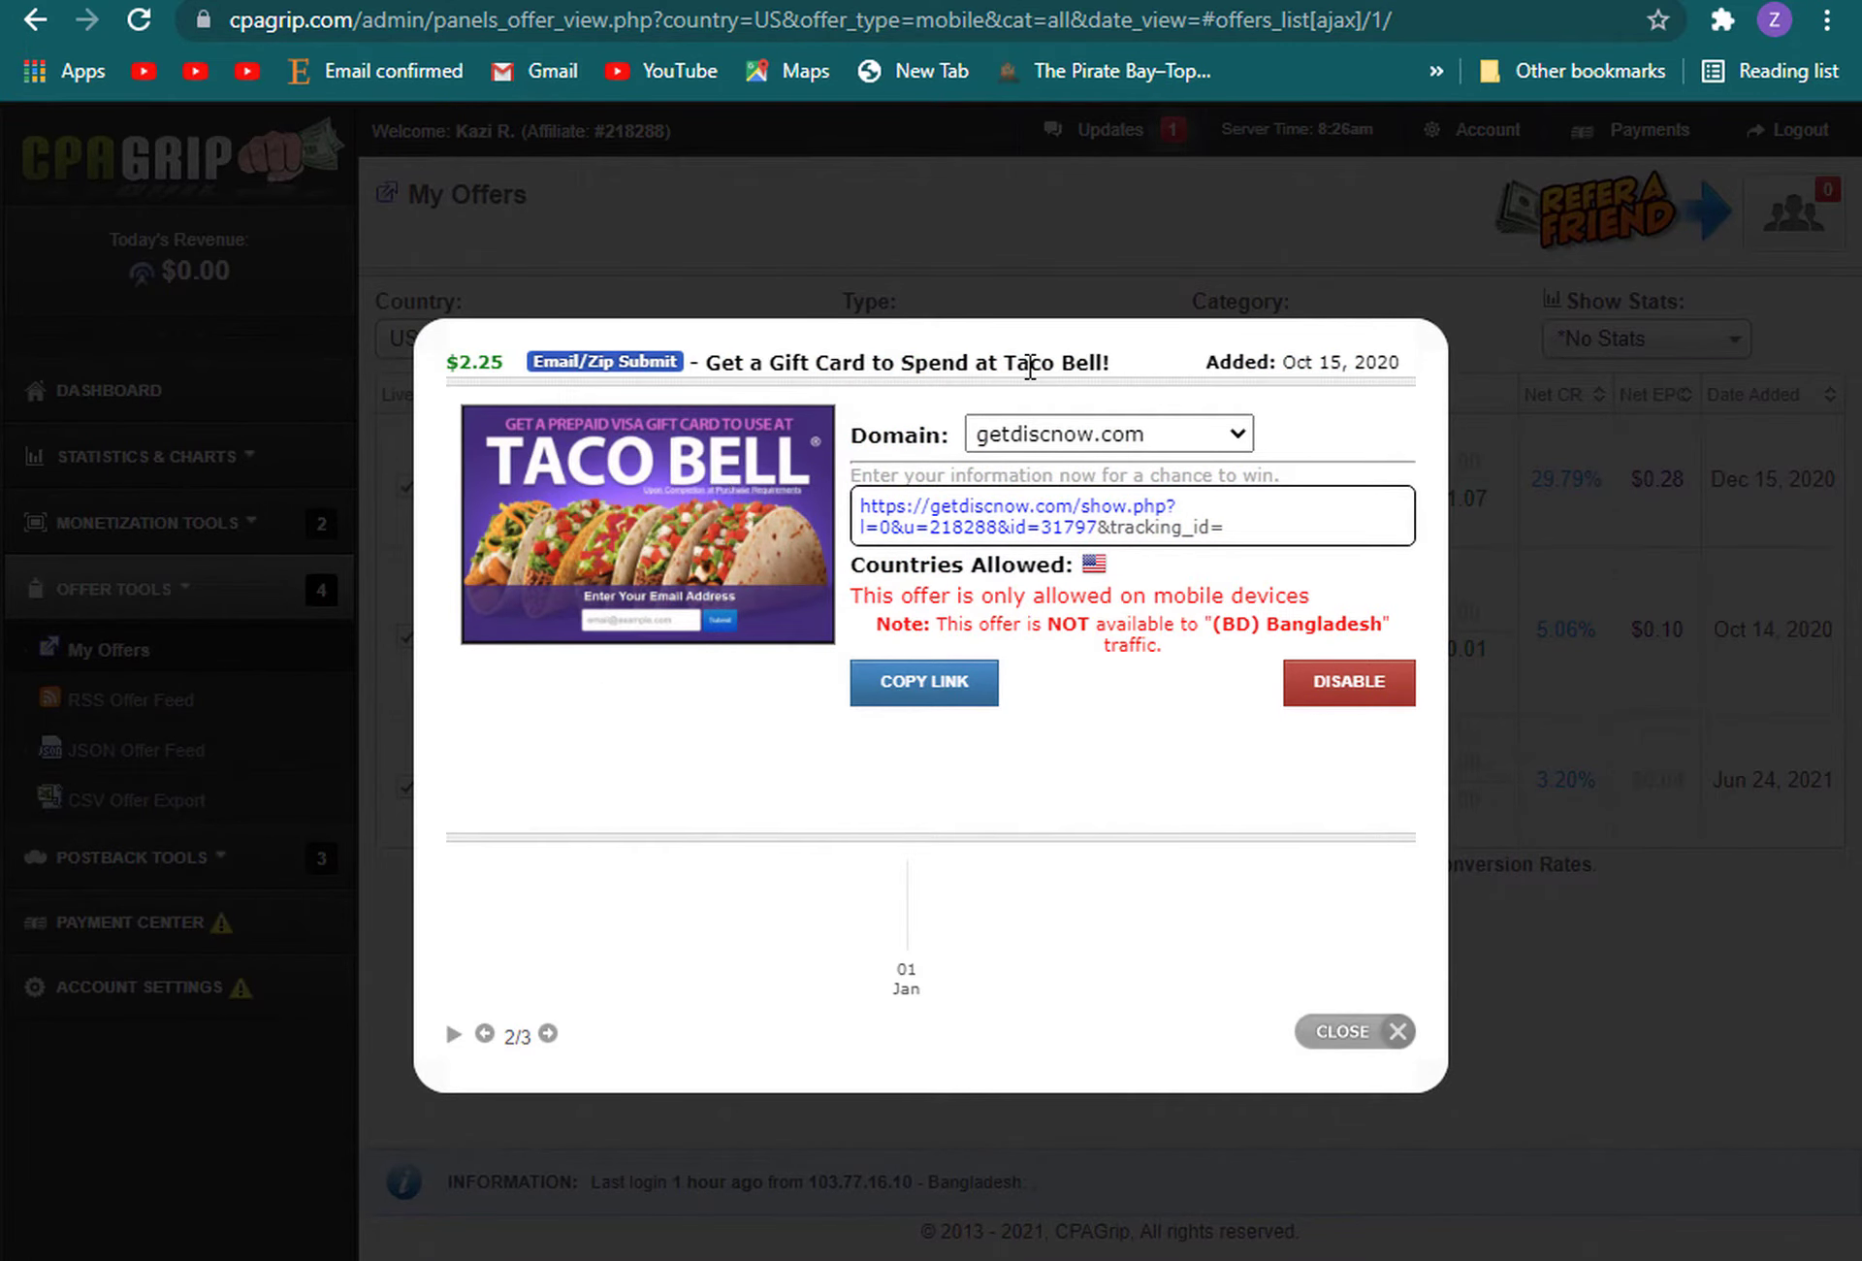
{"action": "left_click_drag", "start_coordinate": [1116, 360], "coordinate": [722, 361]}
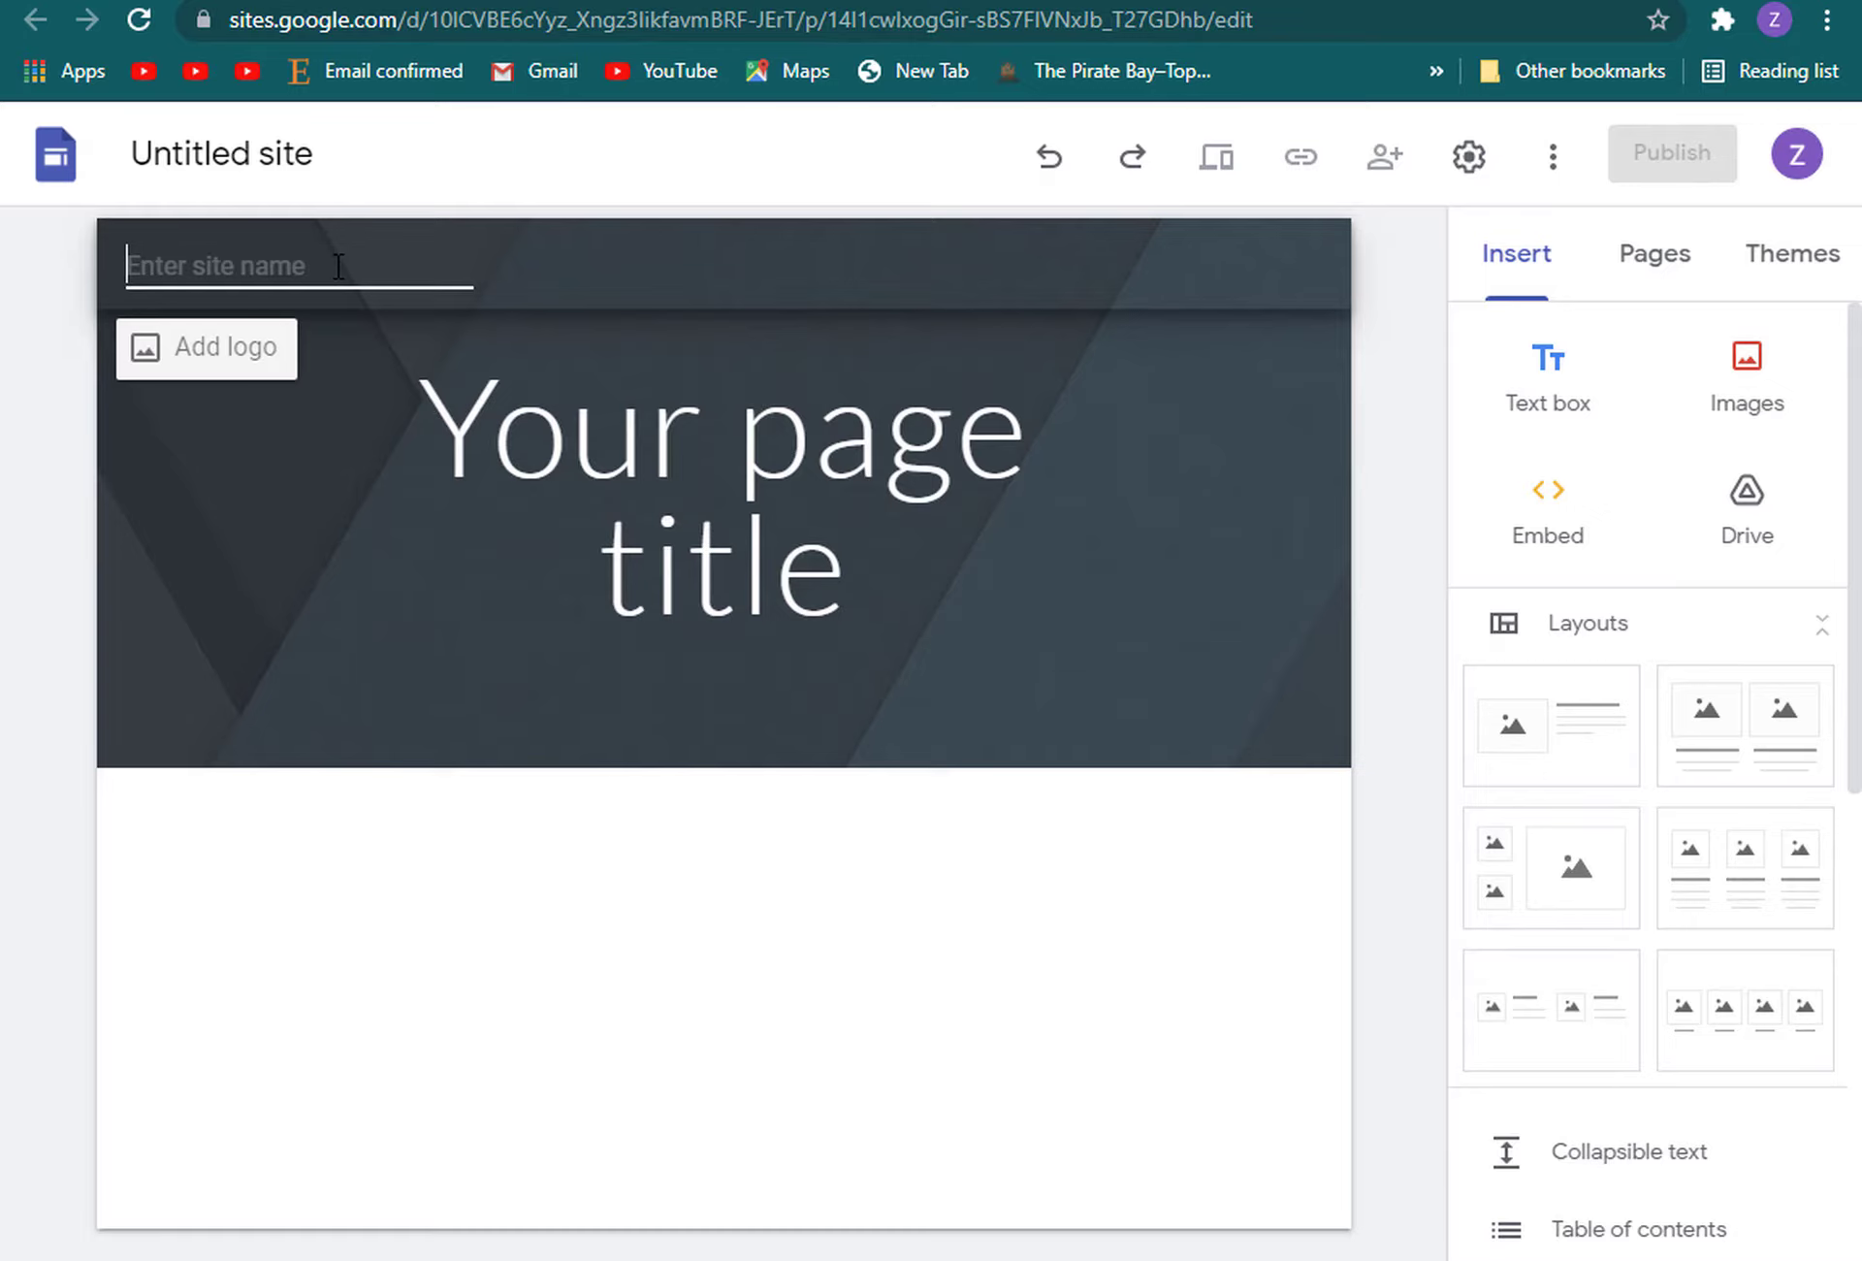
Enter "Get a Gift Card Free" as the site name in Google Sites
{"action": "type", "text": "Ge"}
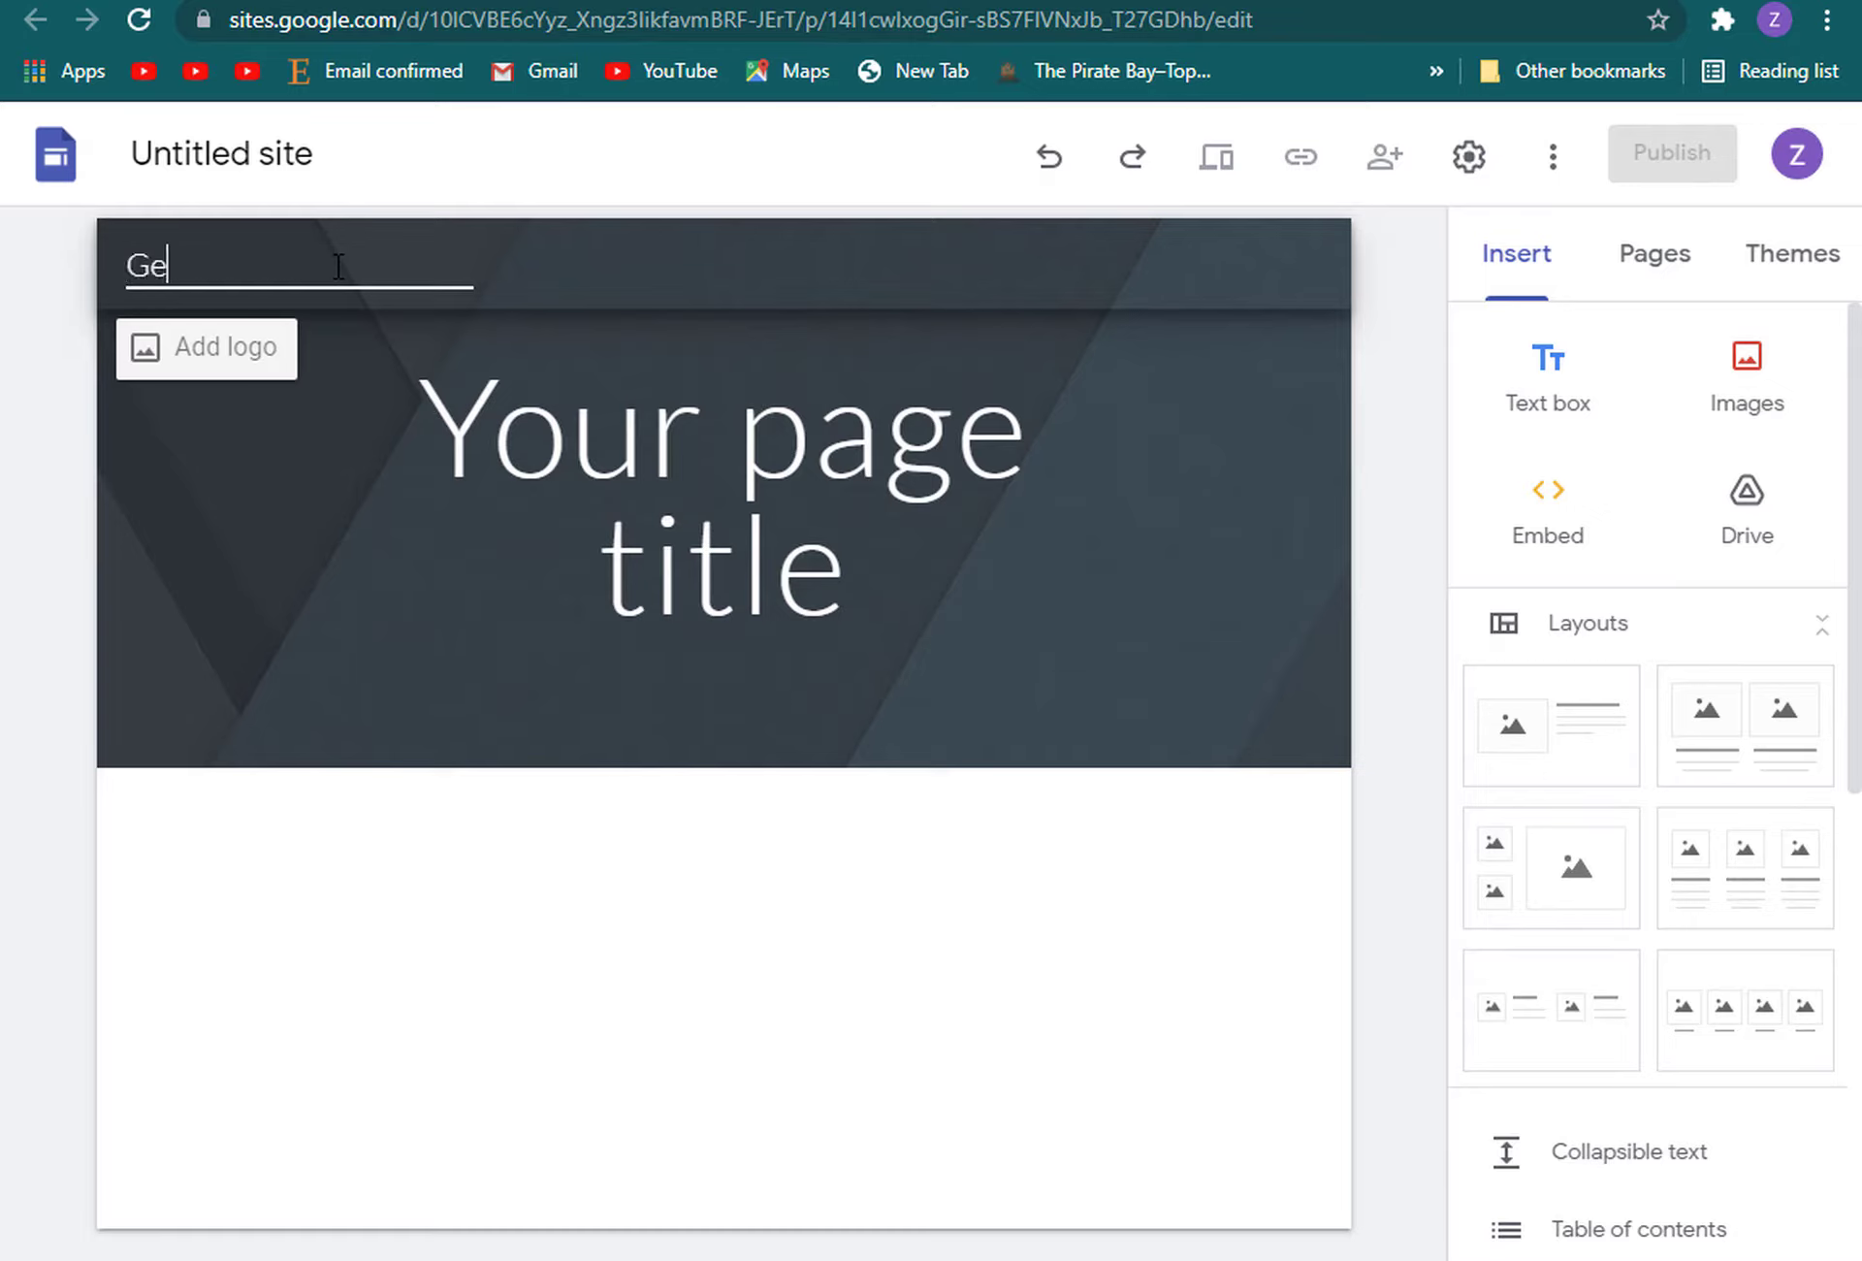
{"action": "type", "text": "t a Gift Card"}
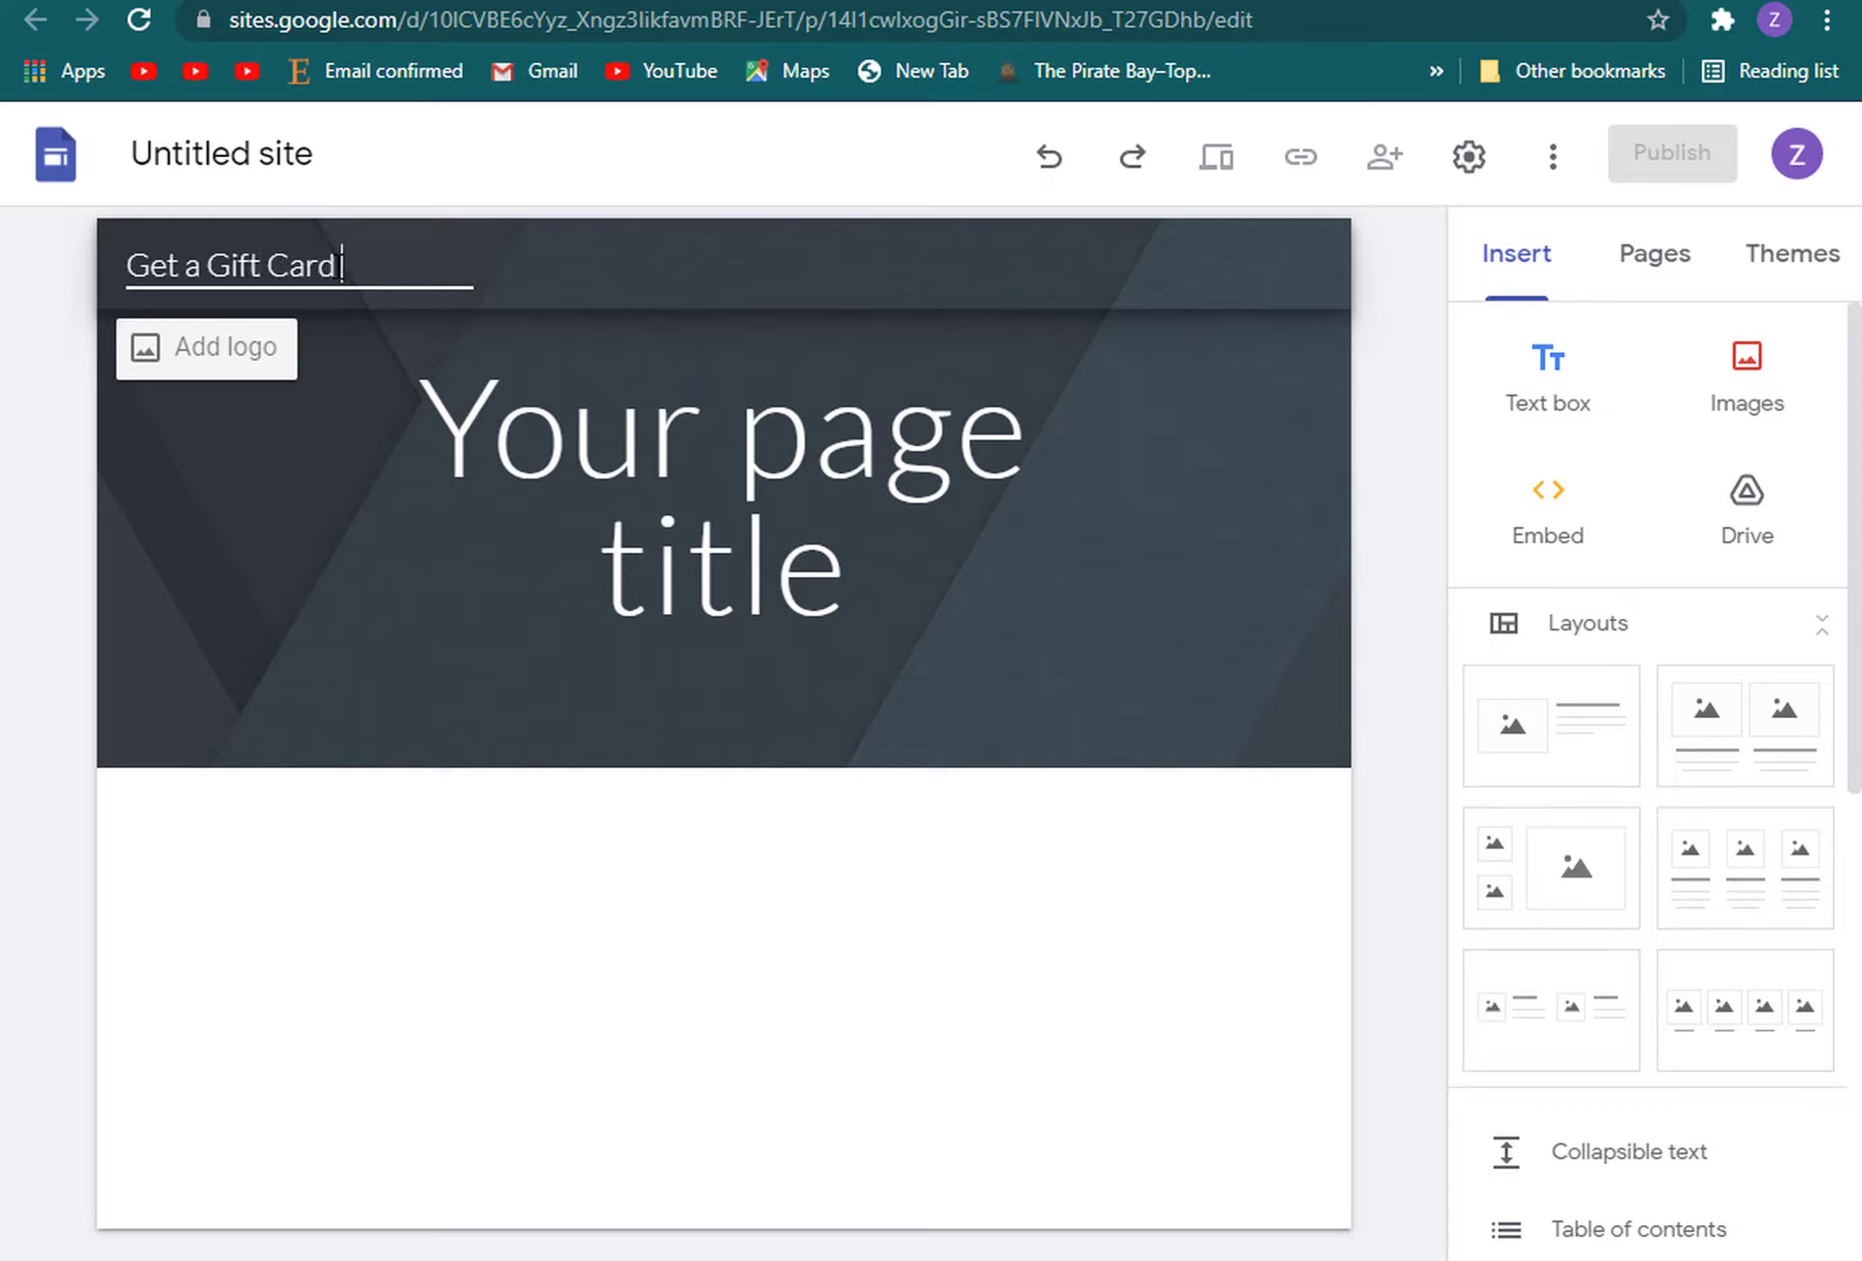
{"action": "type", "text": " Fro"}
{"action": "key", "text": "BackSpace"}
{"action": "key", "text": "BackSpace"}
{"action": "type", "text": "Free"}
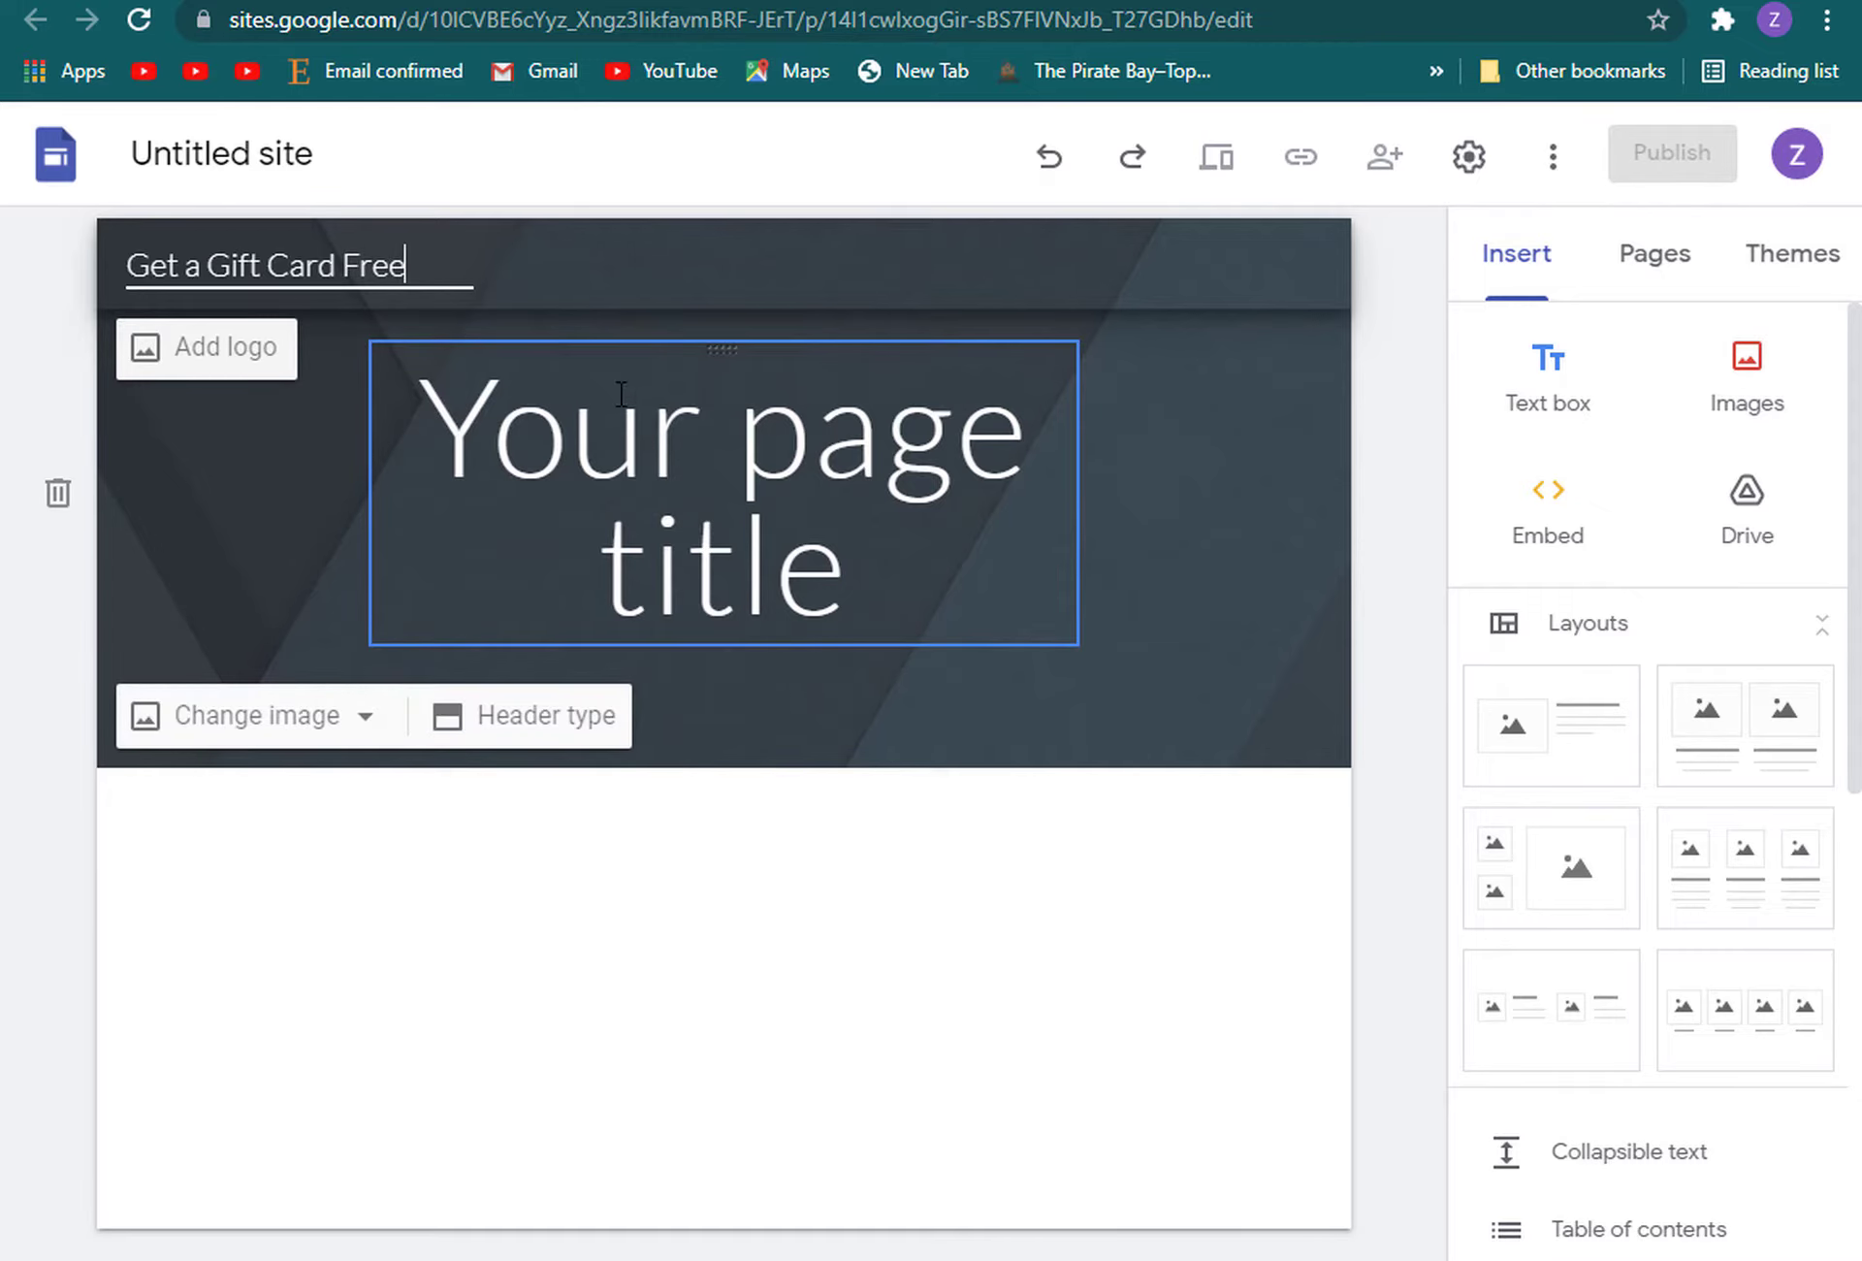
Examine the Taco Bell offer's banner image in CPAGrip and return to the Google Sites editor
{"action": "key", "text": "ctrl+Tab"}
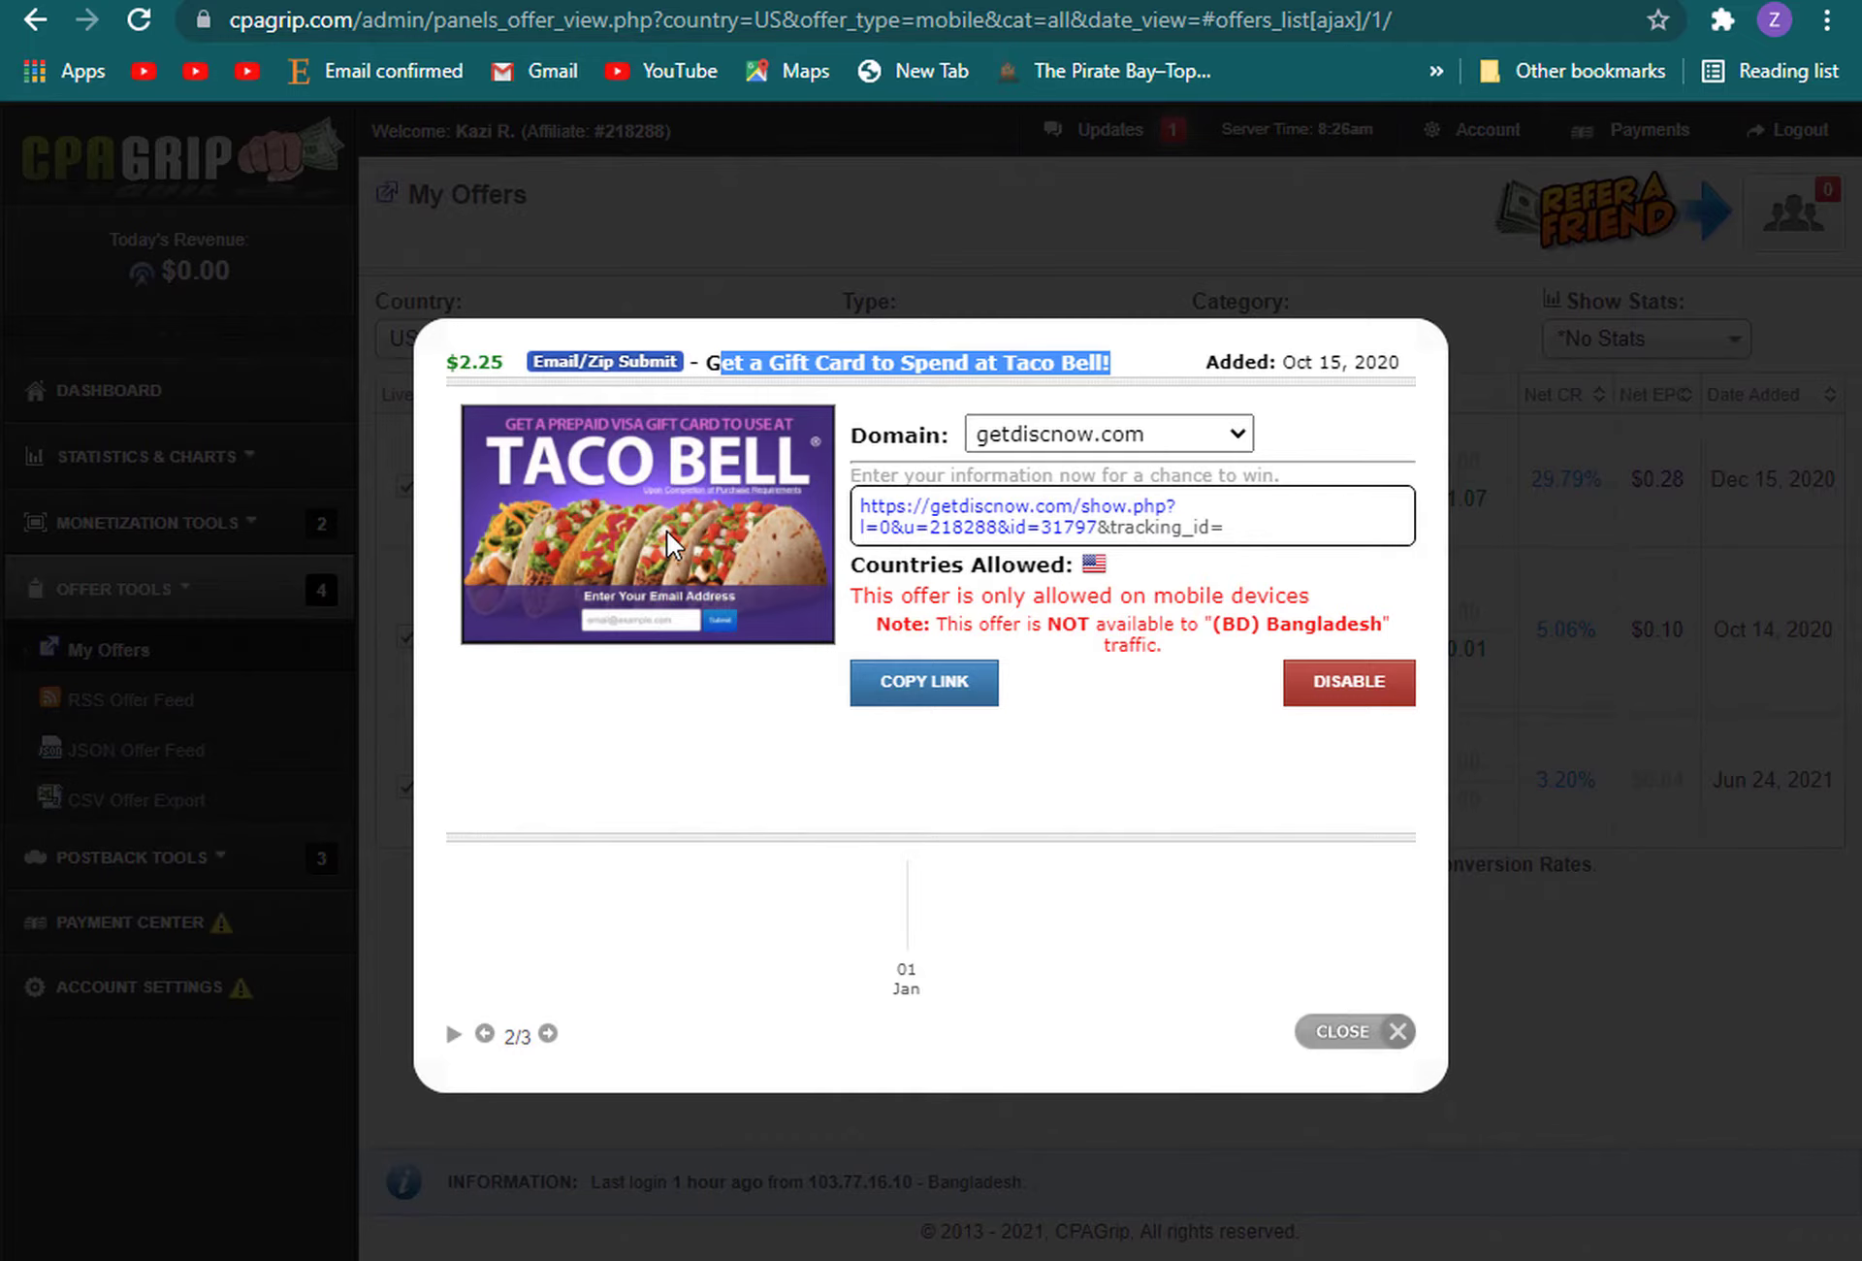
{"action": "key", "text": "ctrl+Tab"}
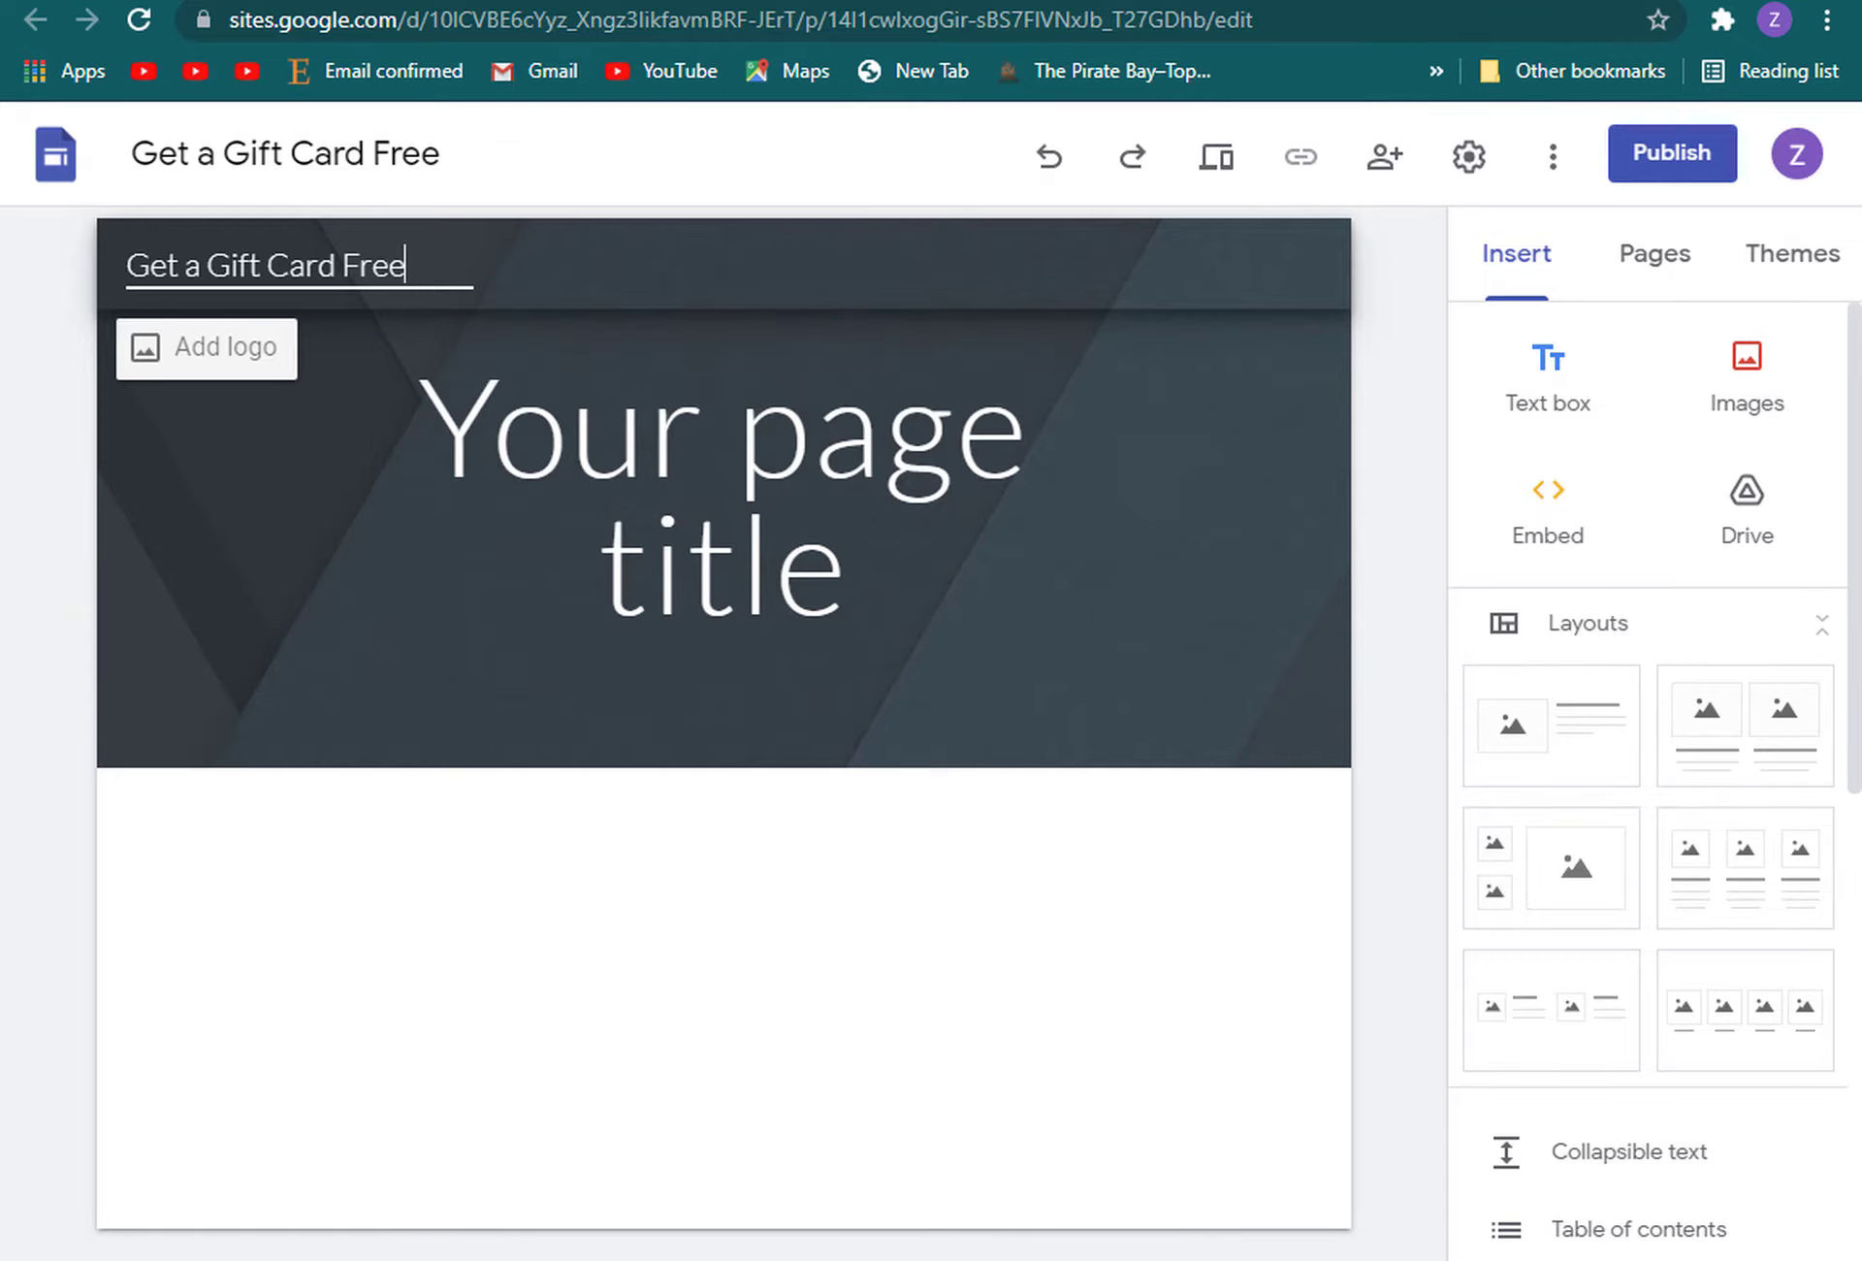
{"action": "key", "text": "ctrl+Tab"}
{"action": "key", "text": "ctrl+Tab"}
{"action": "key", "text": "ctrl+Tab"}
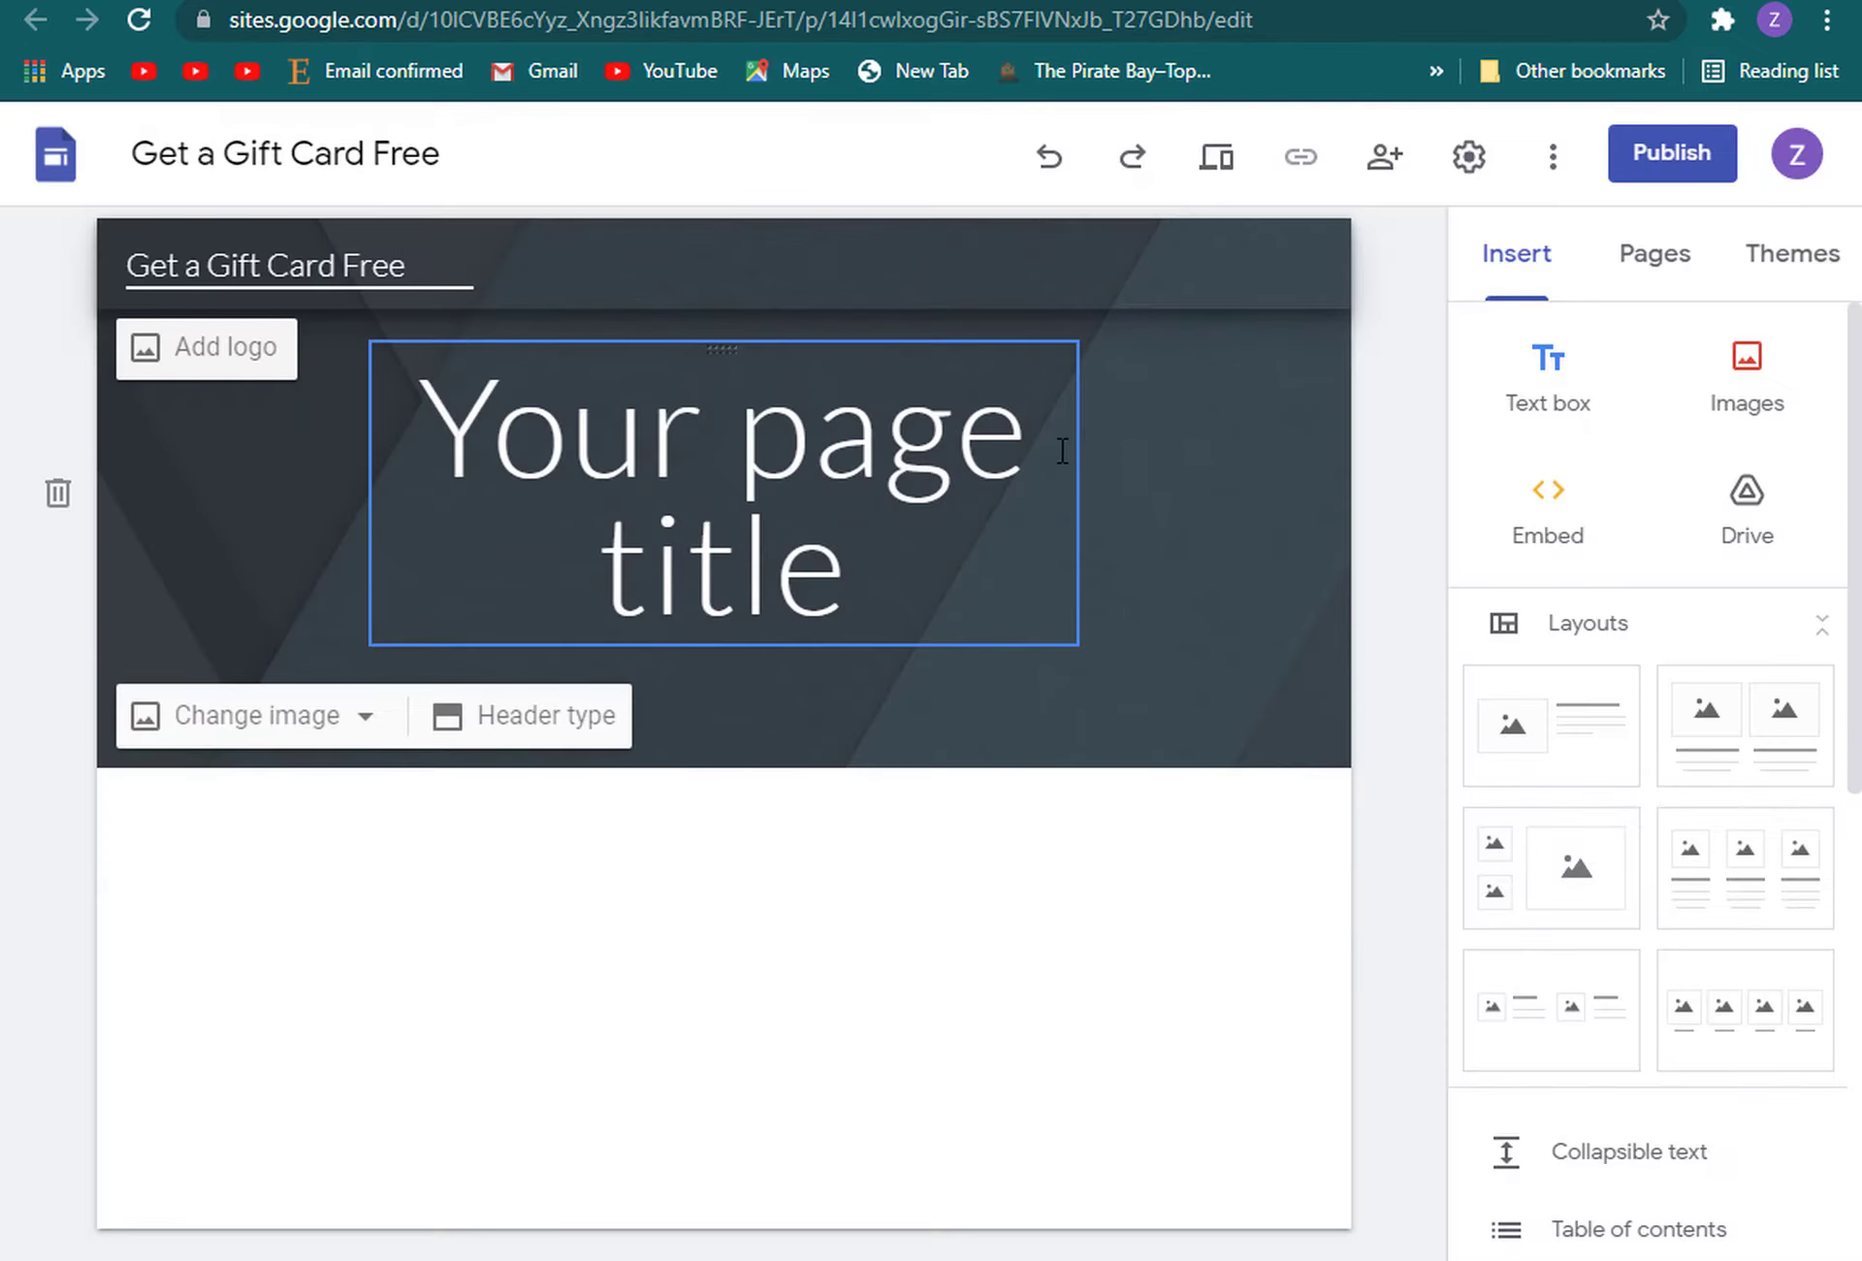
Upload pexels-photo-8448327 from the Downloads folder as the header background image
{"action": "left_click", "coordinate": [1179, 480]}
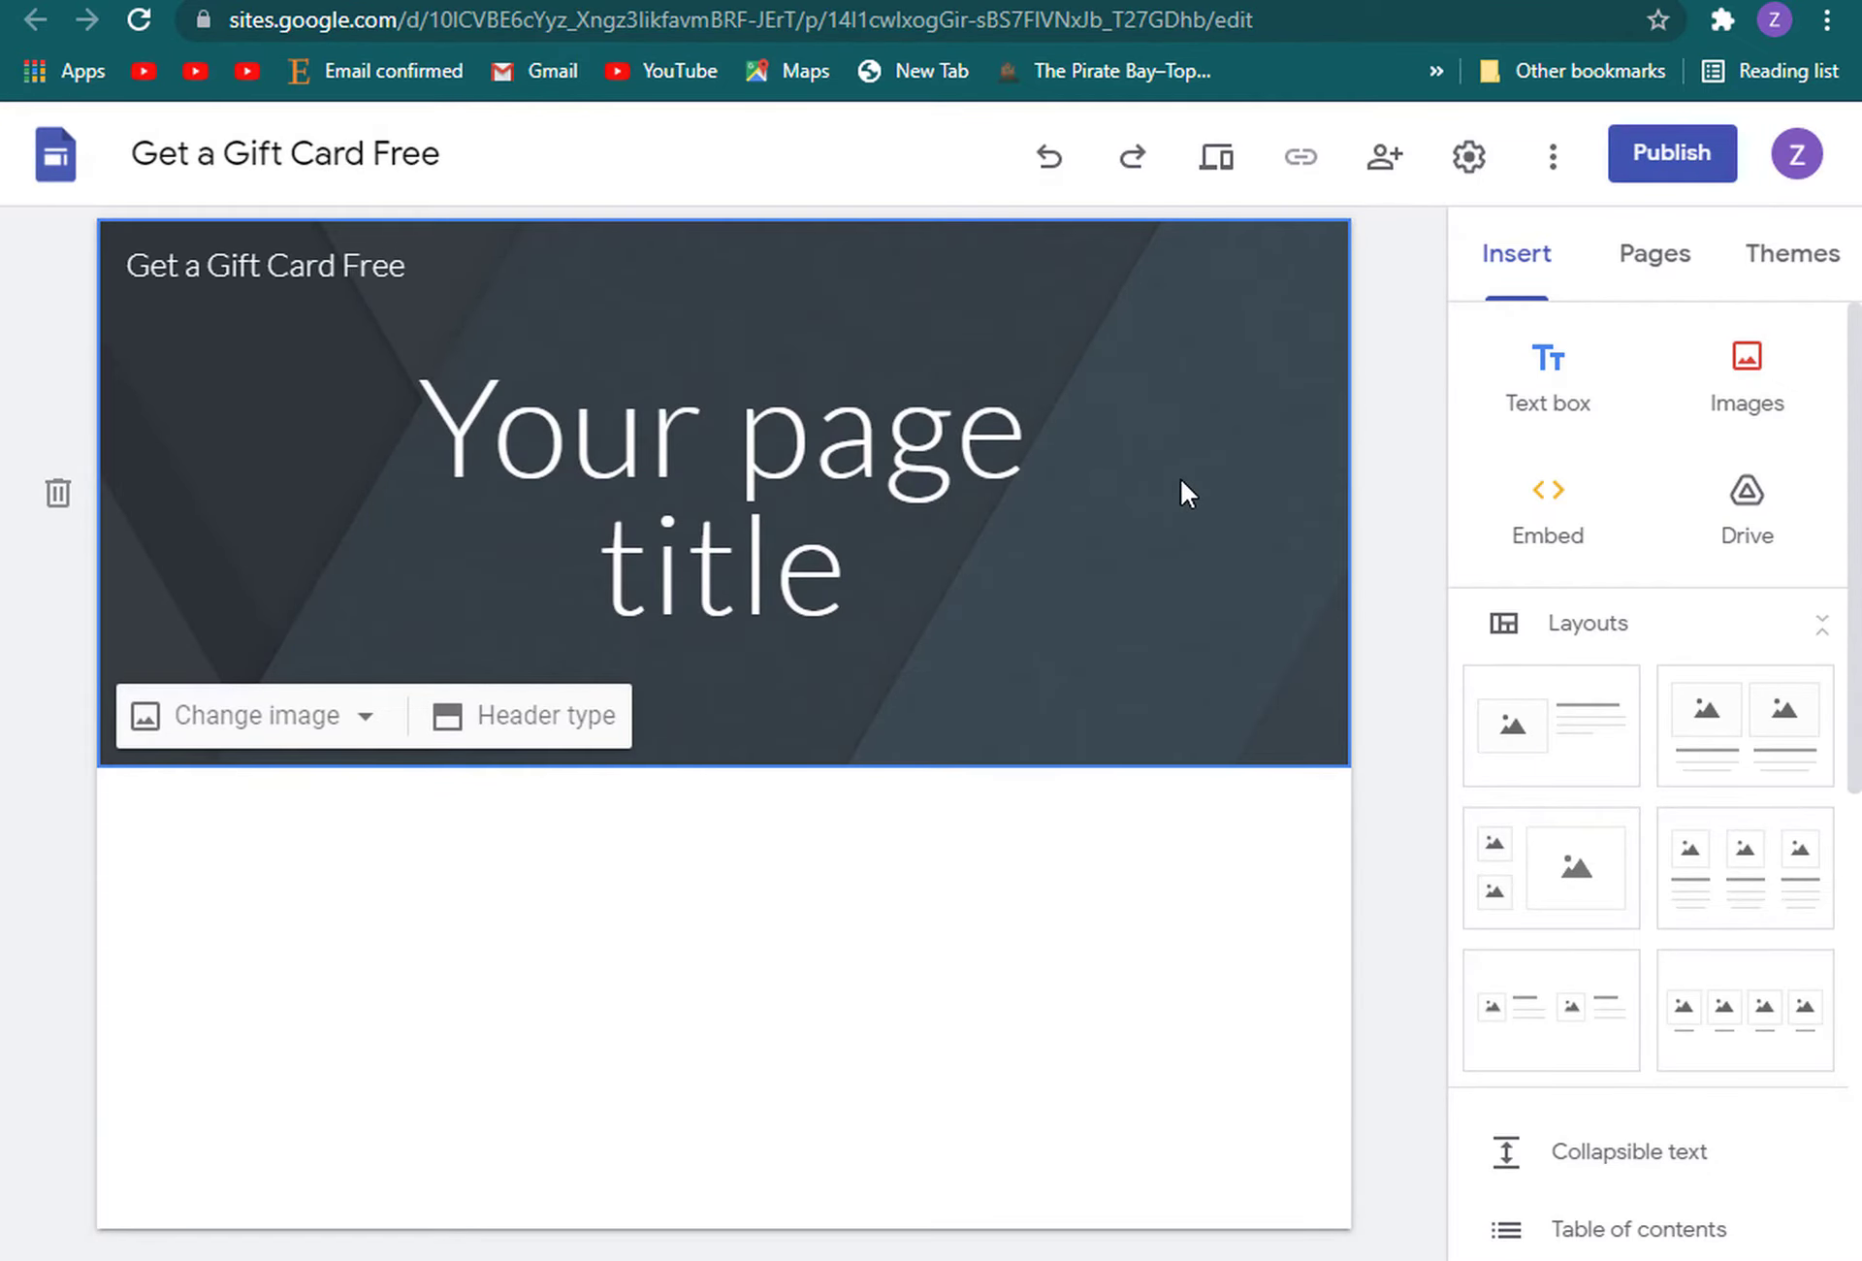
{"action": "left_click", "coordinate": [341, 724]}
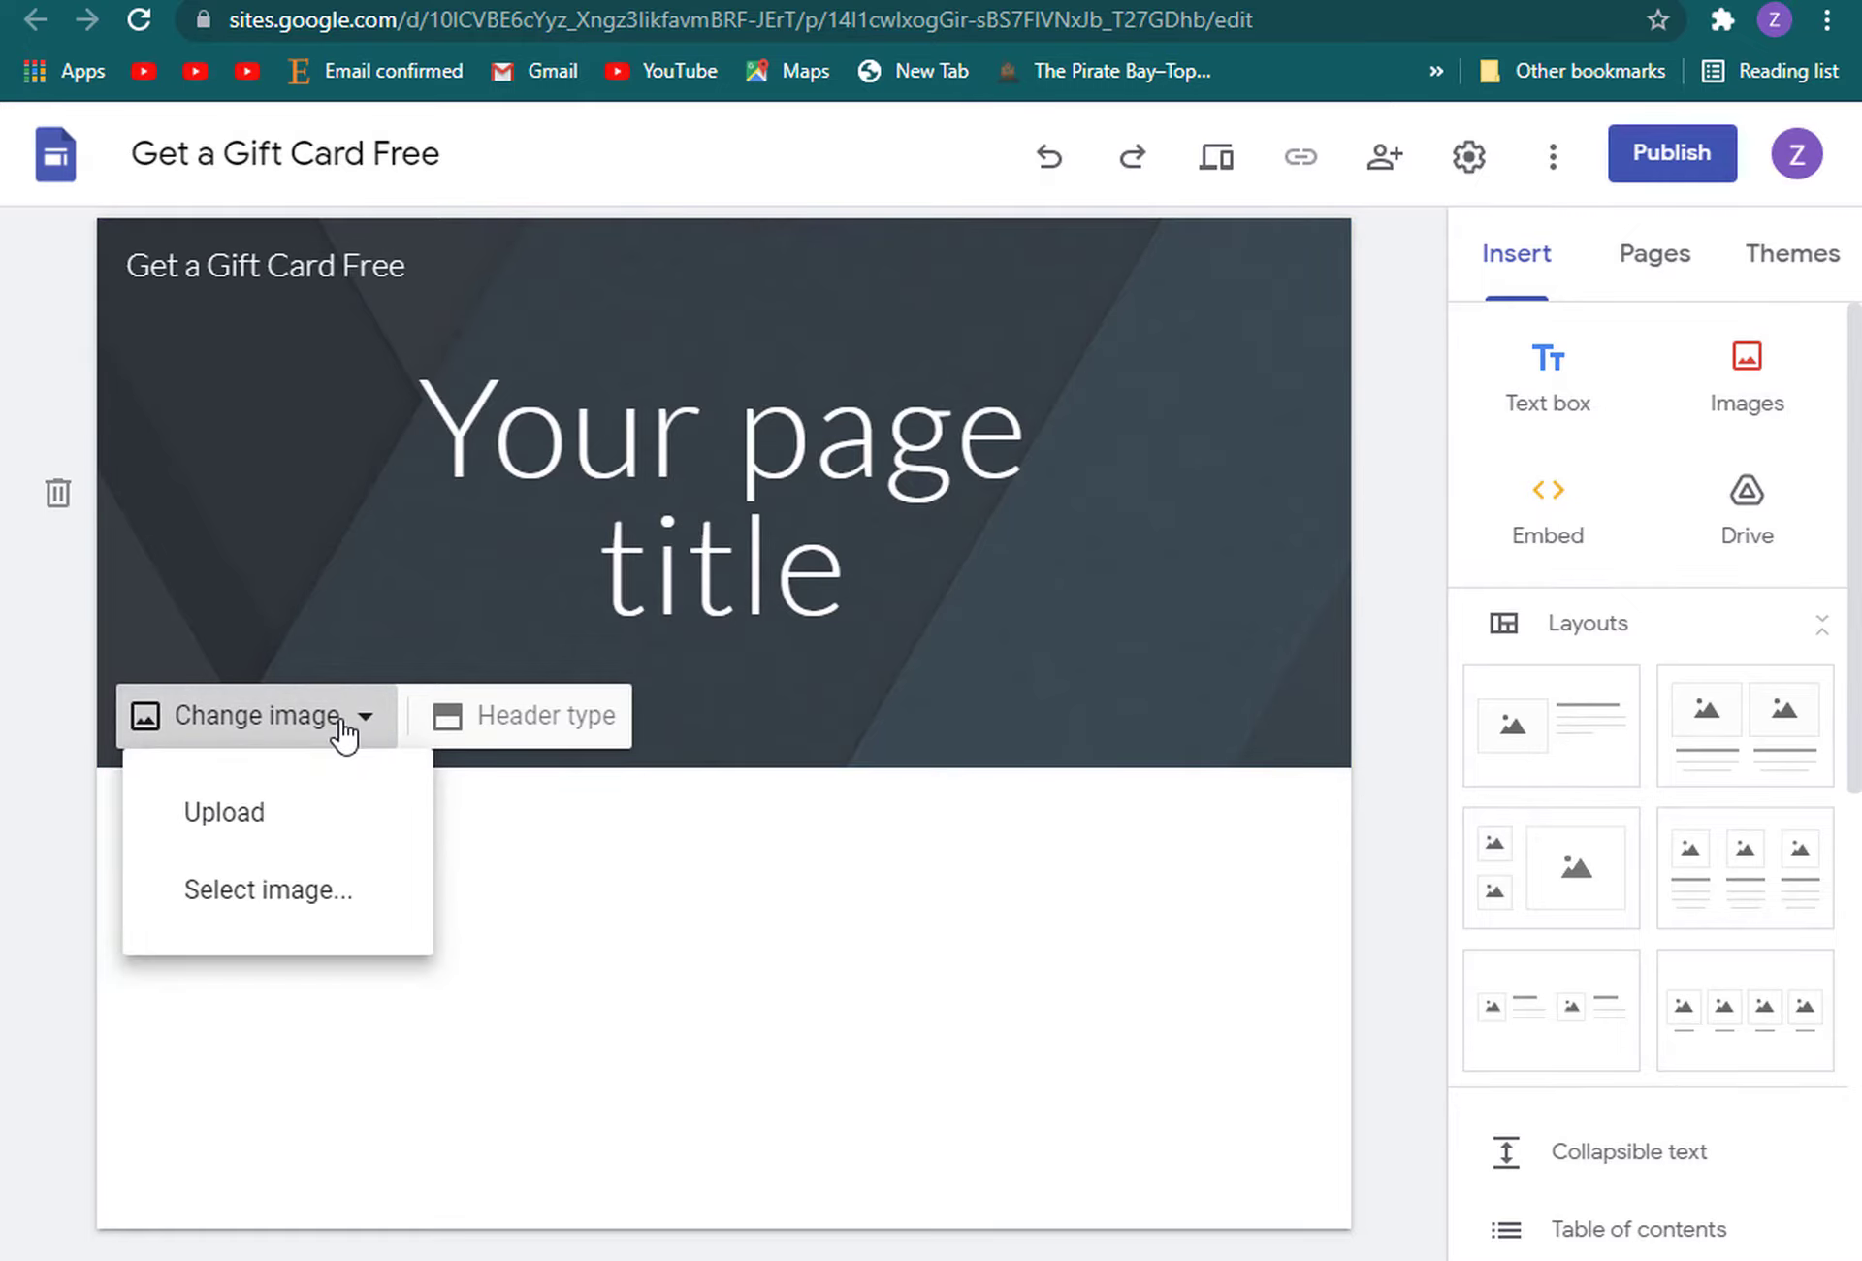
{"action": "left_click", "coordinate": [231, 825]}
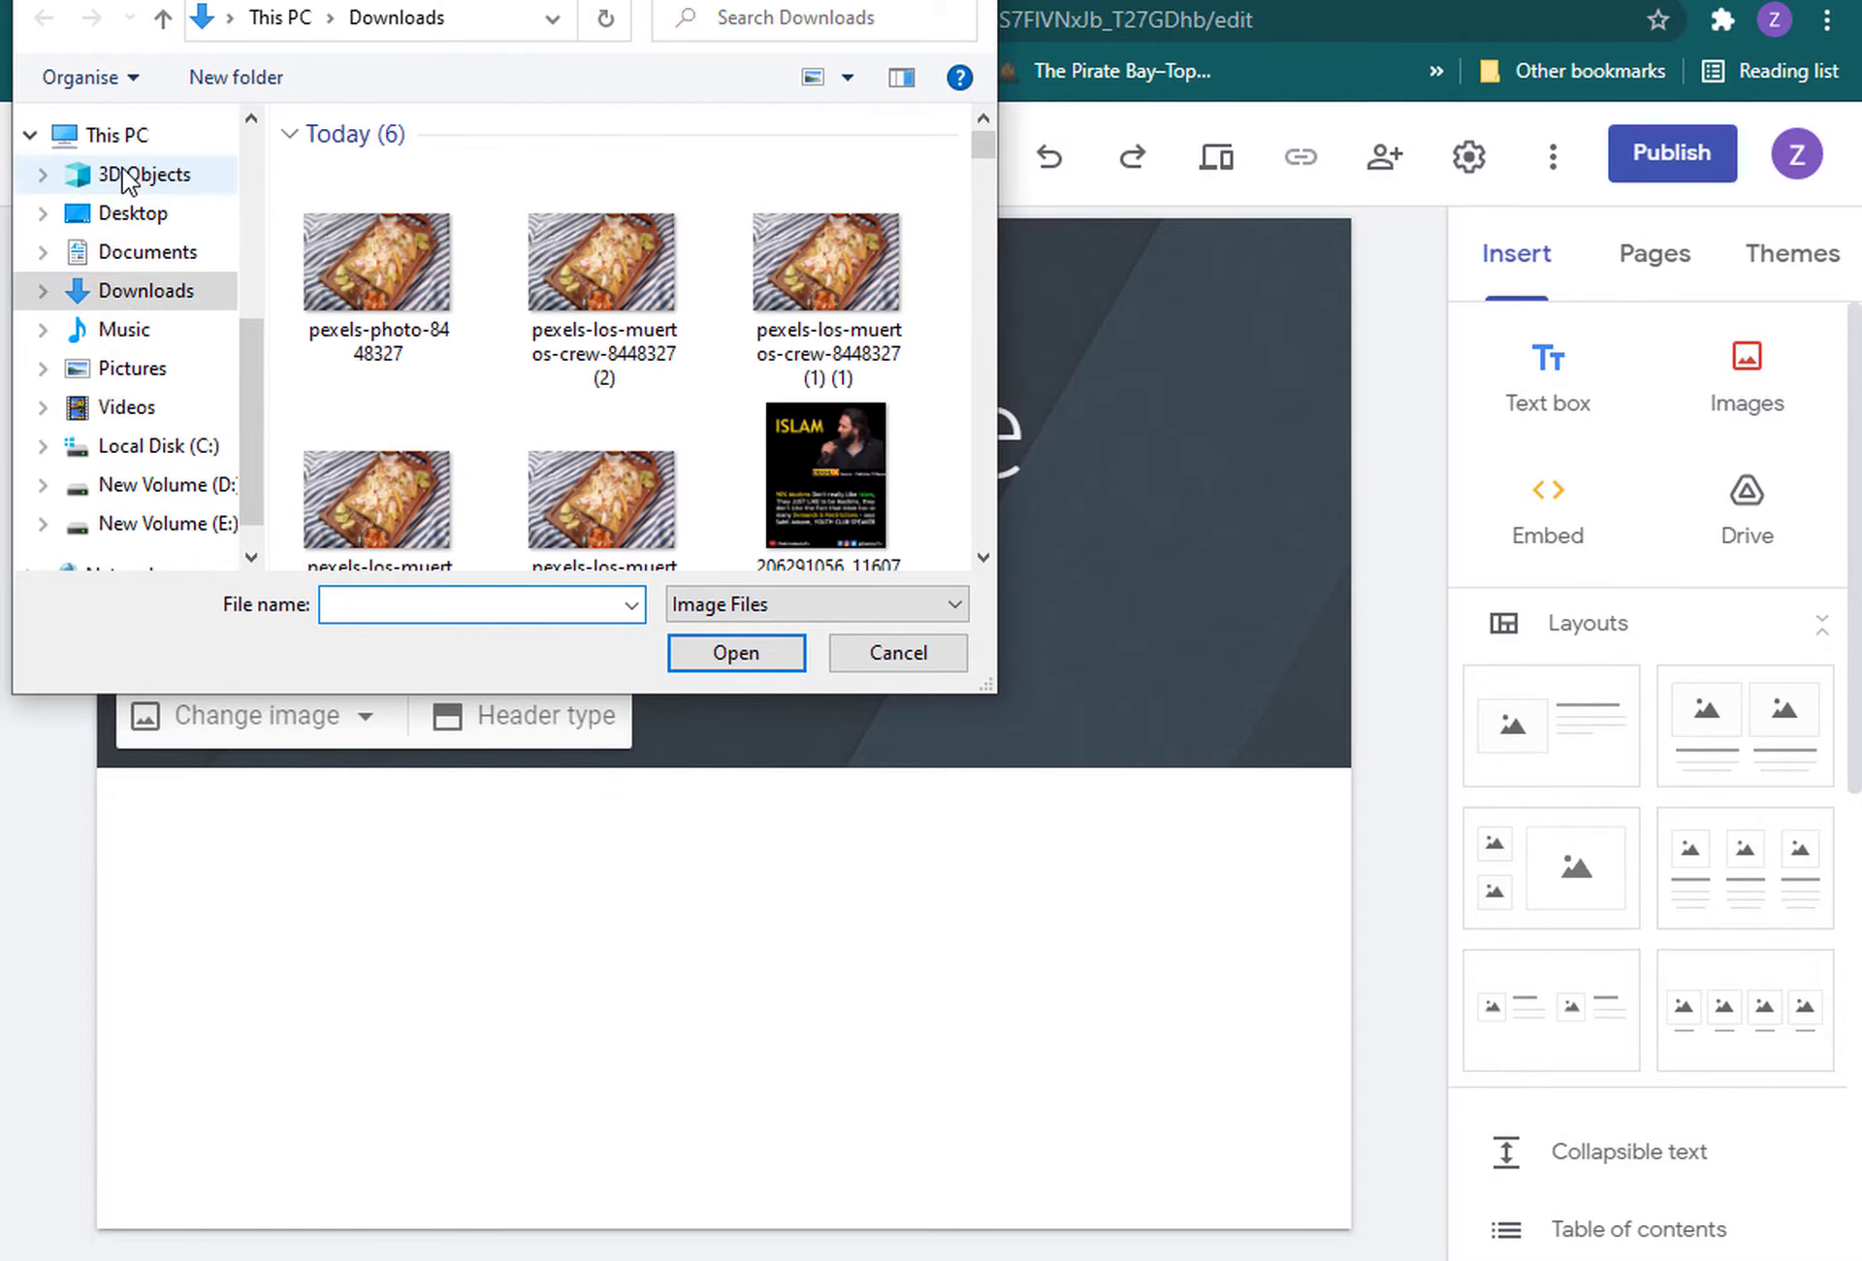
{"action": "left_click", "coordinate": [429, 320]}
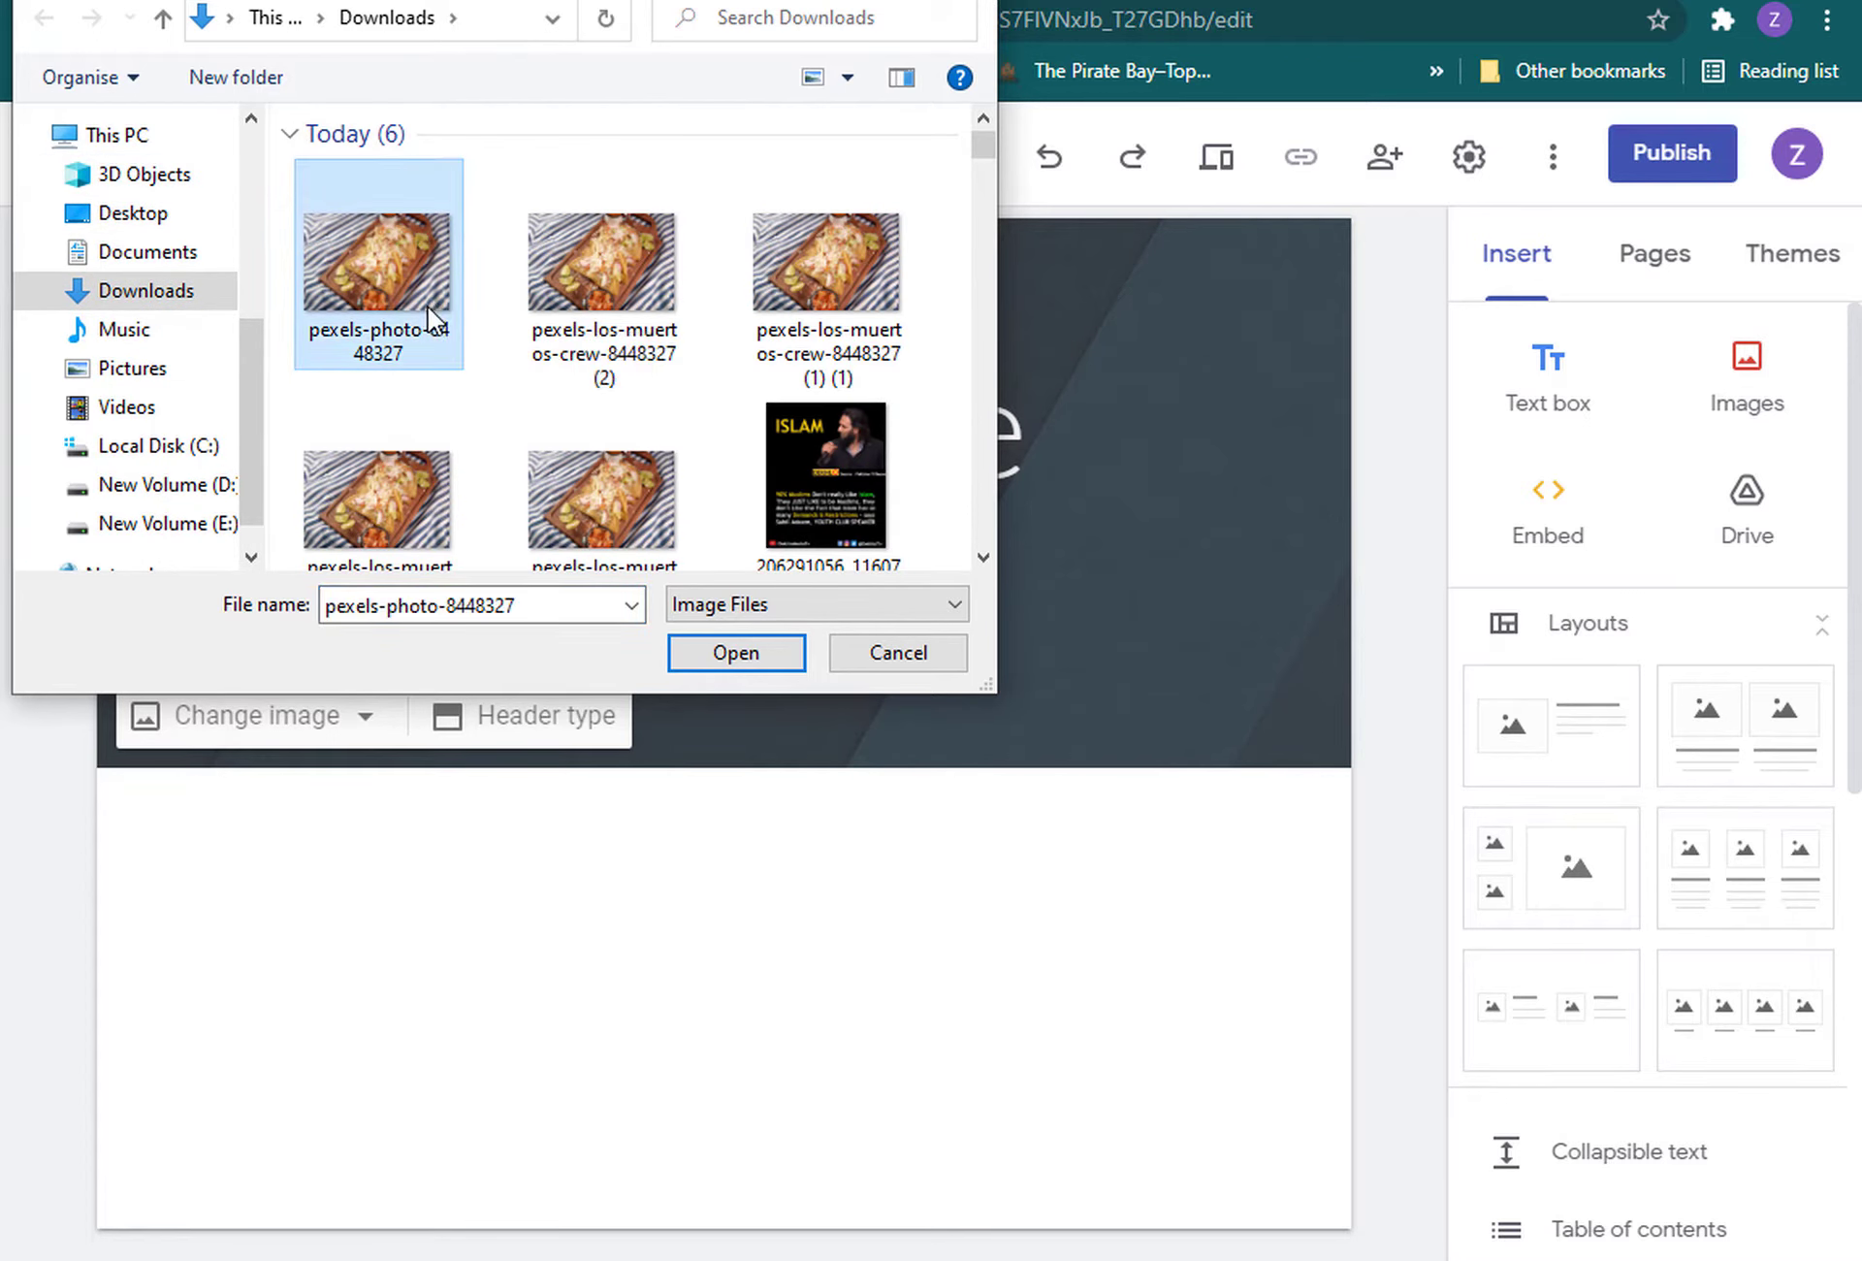
{"action": "left_click", "coordinate": [715, 652]}
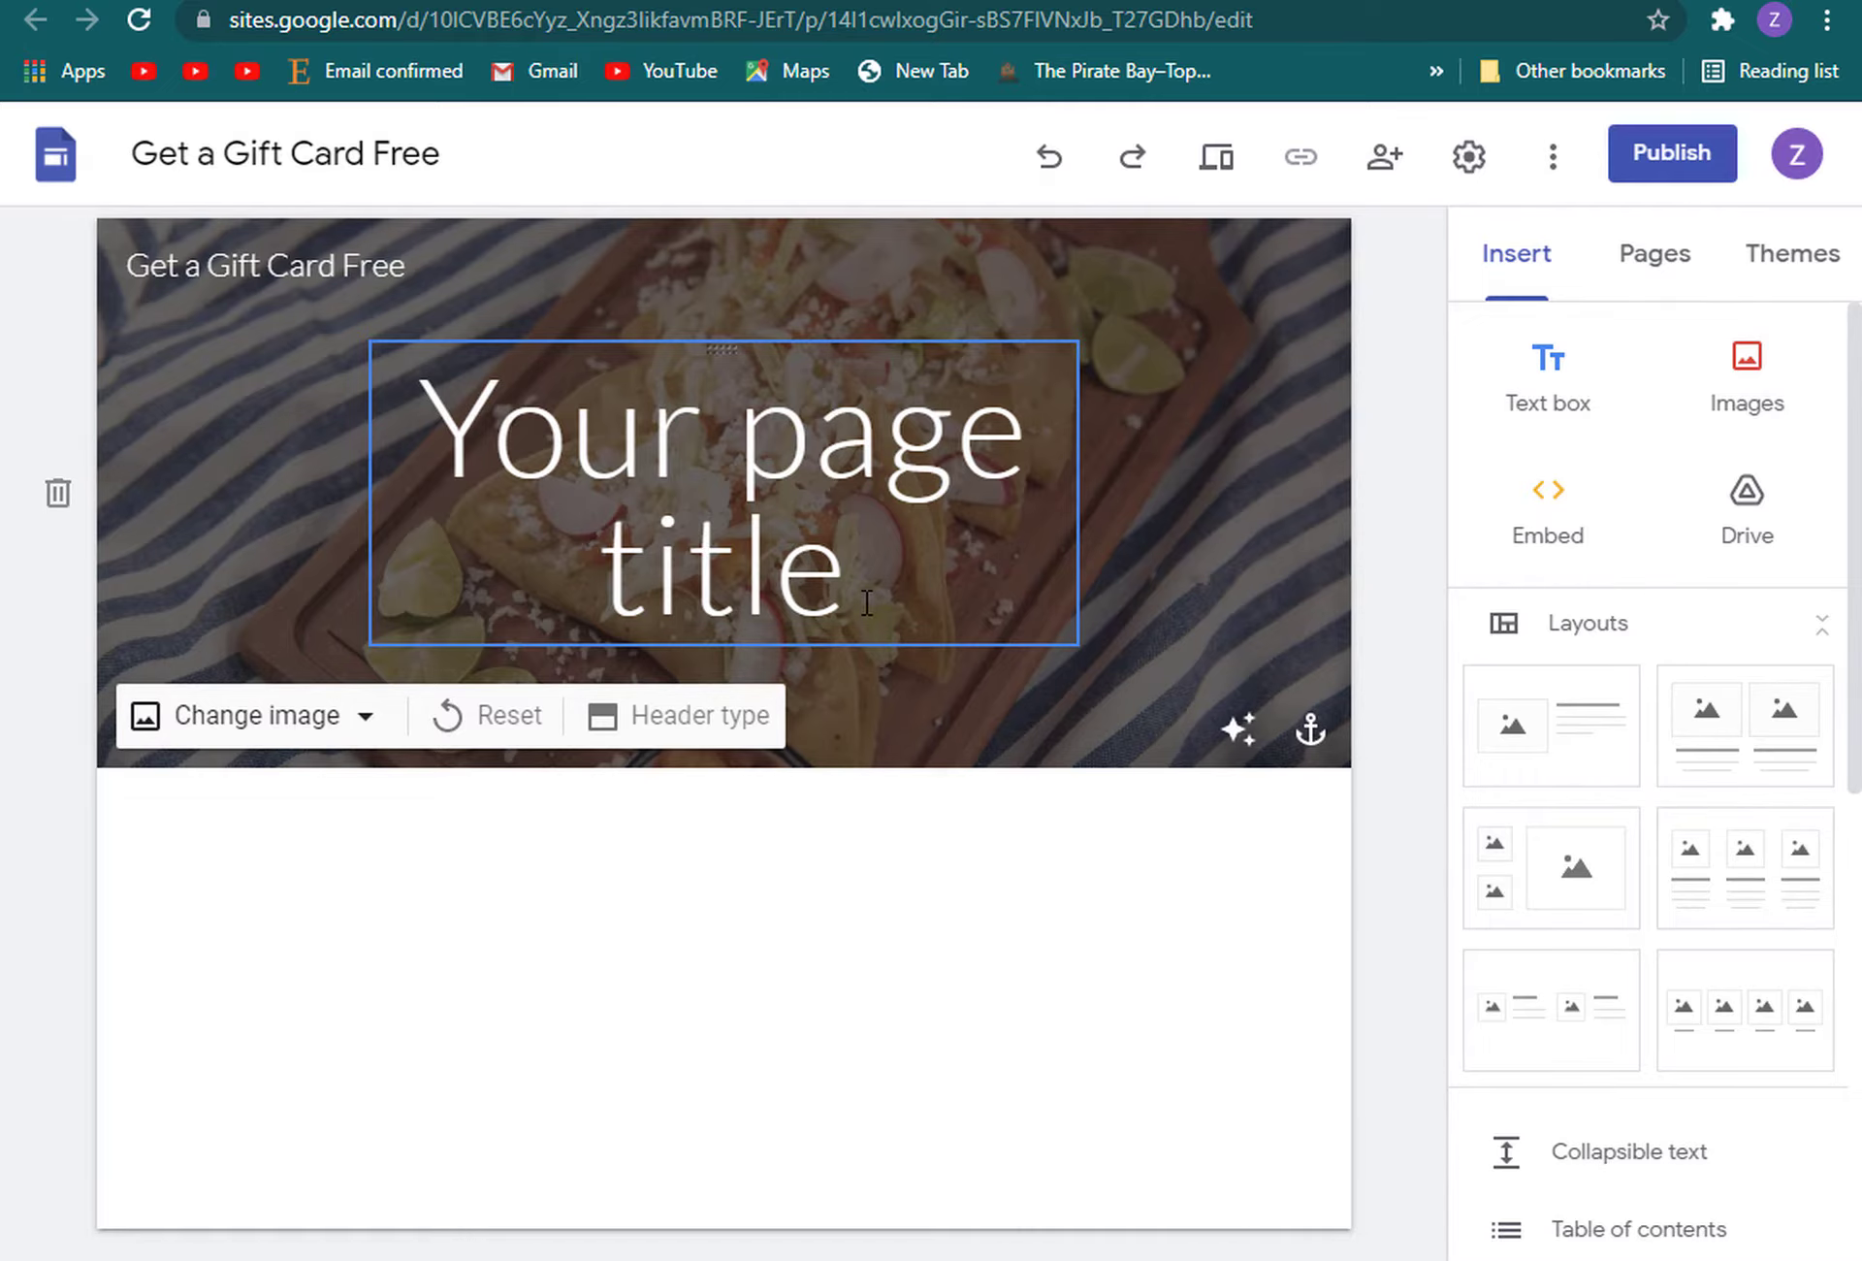
Check the Taco Bell offer's wording in CPAGrip, return to Google Sites and clear the header's placeholder page title
{"action": "left_click", "coordinate": [708, 2]}
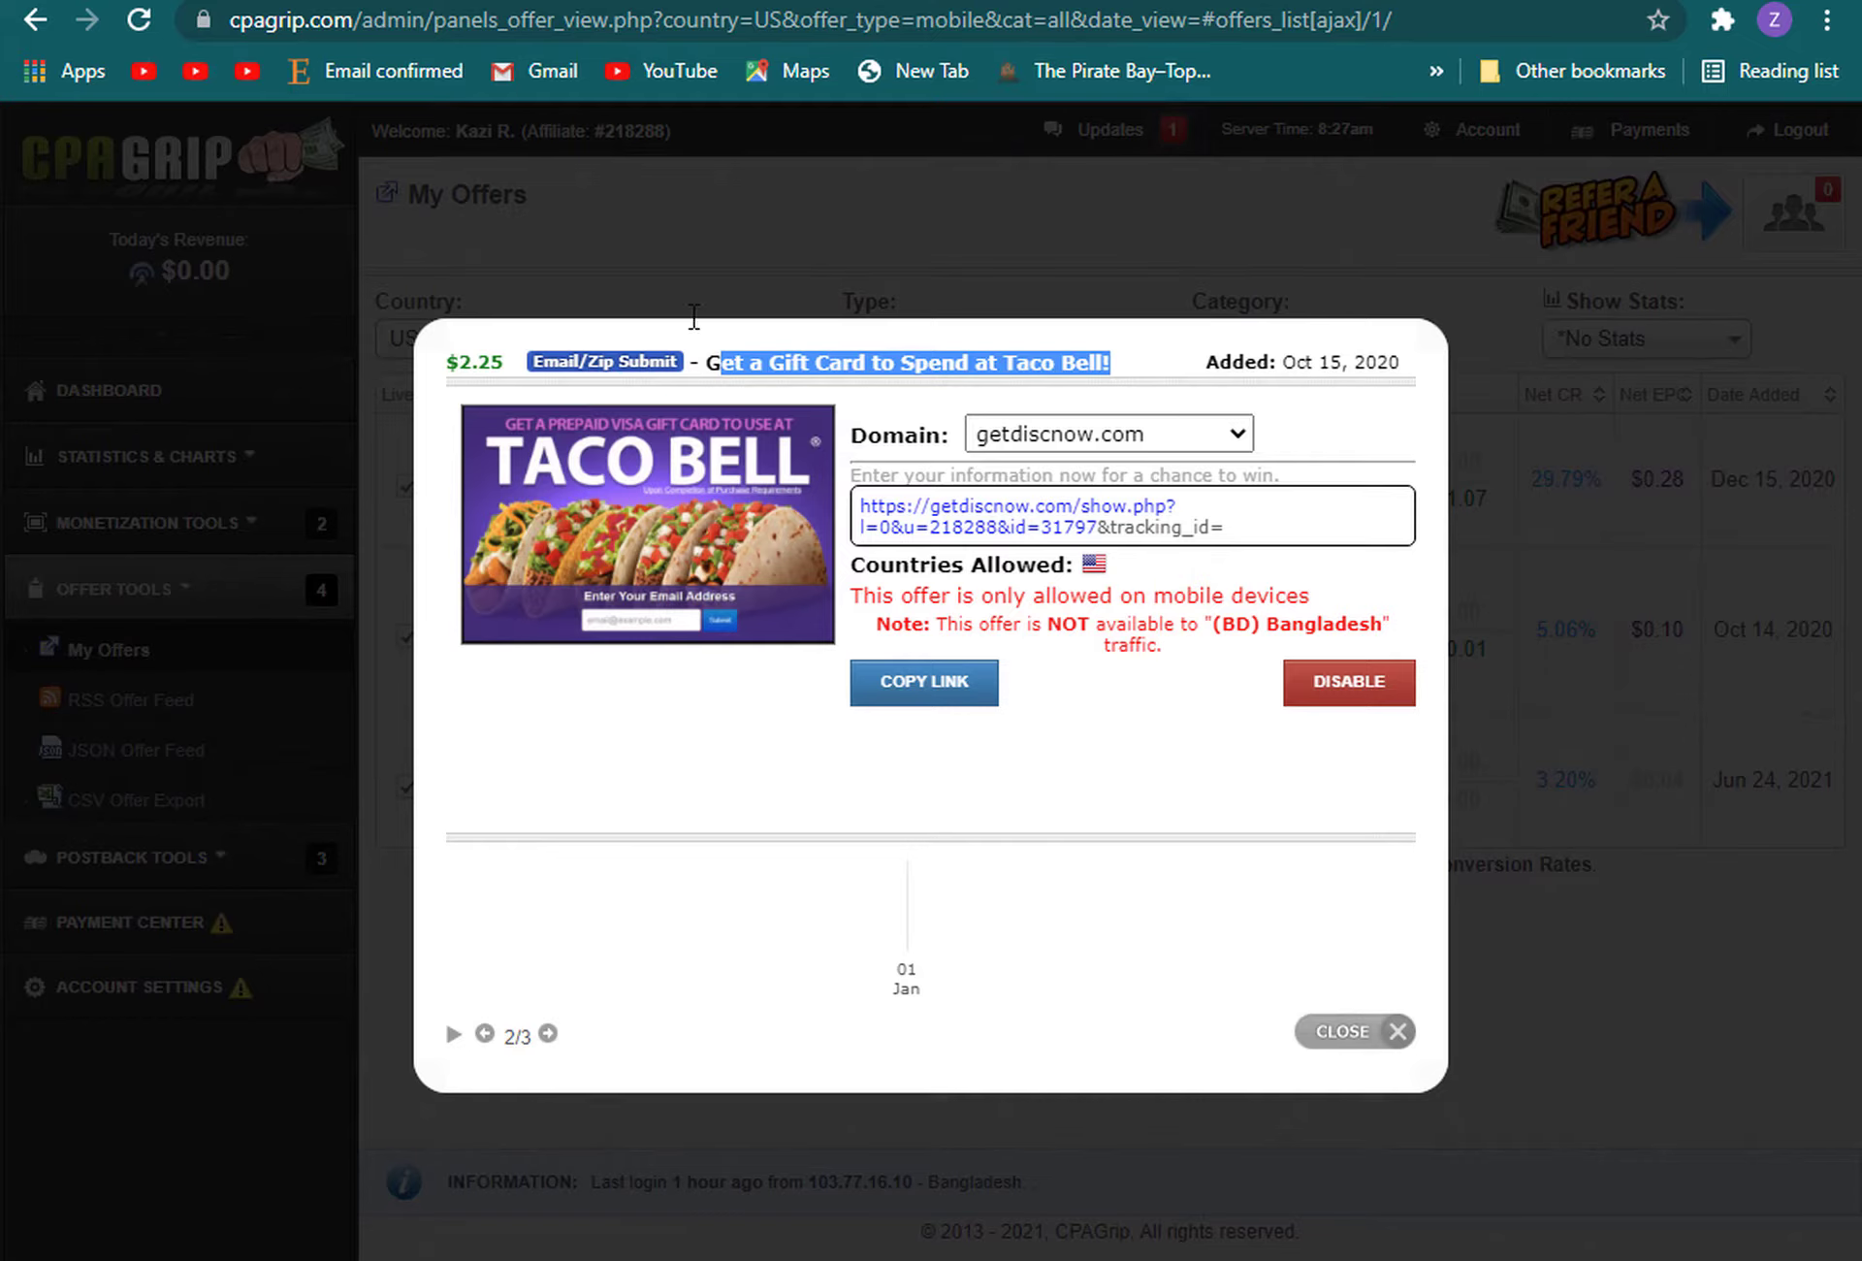
{"action": "left_click", "coordinate": [932, 2]}
{"action": "left_click", "coordinate": [856, 593]}
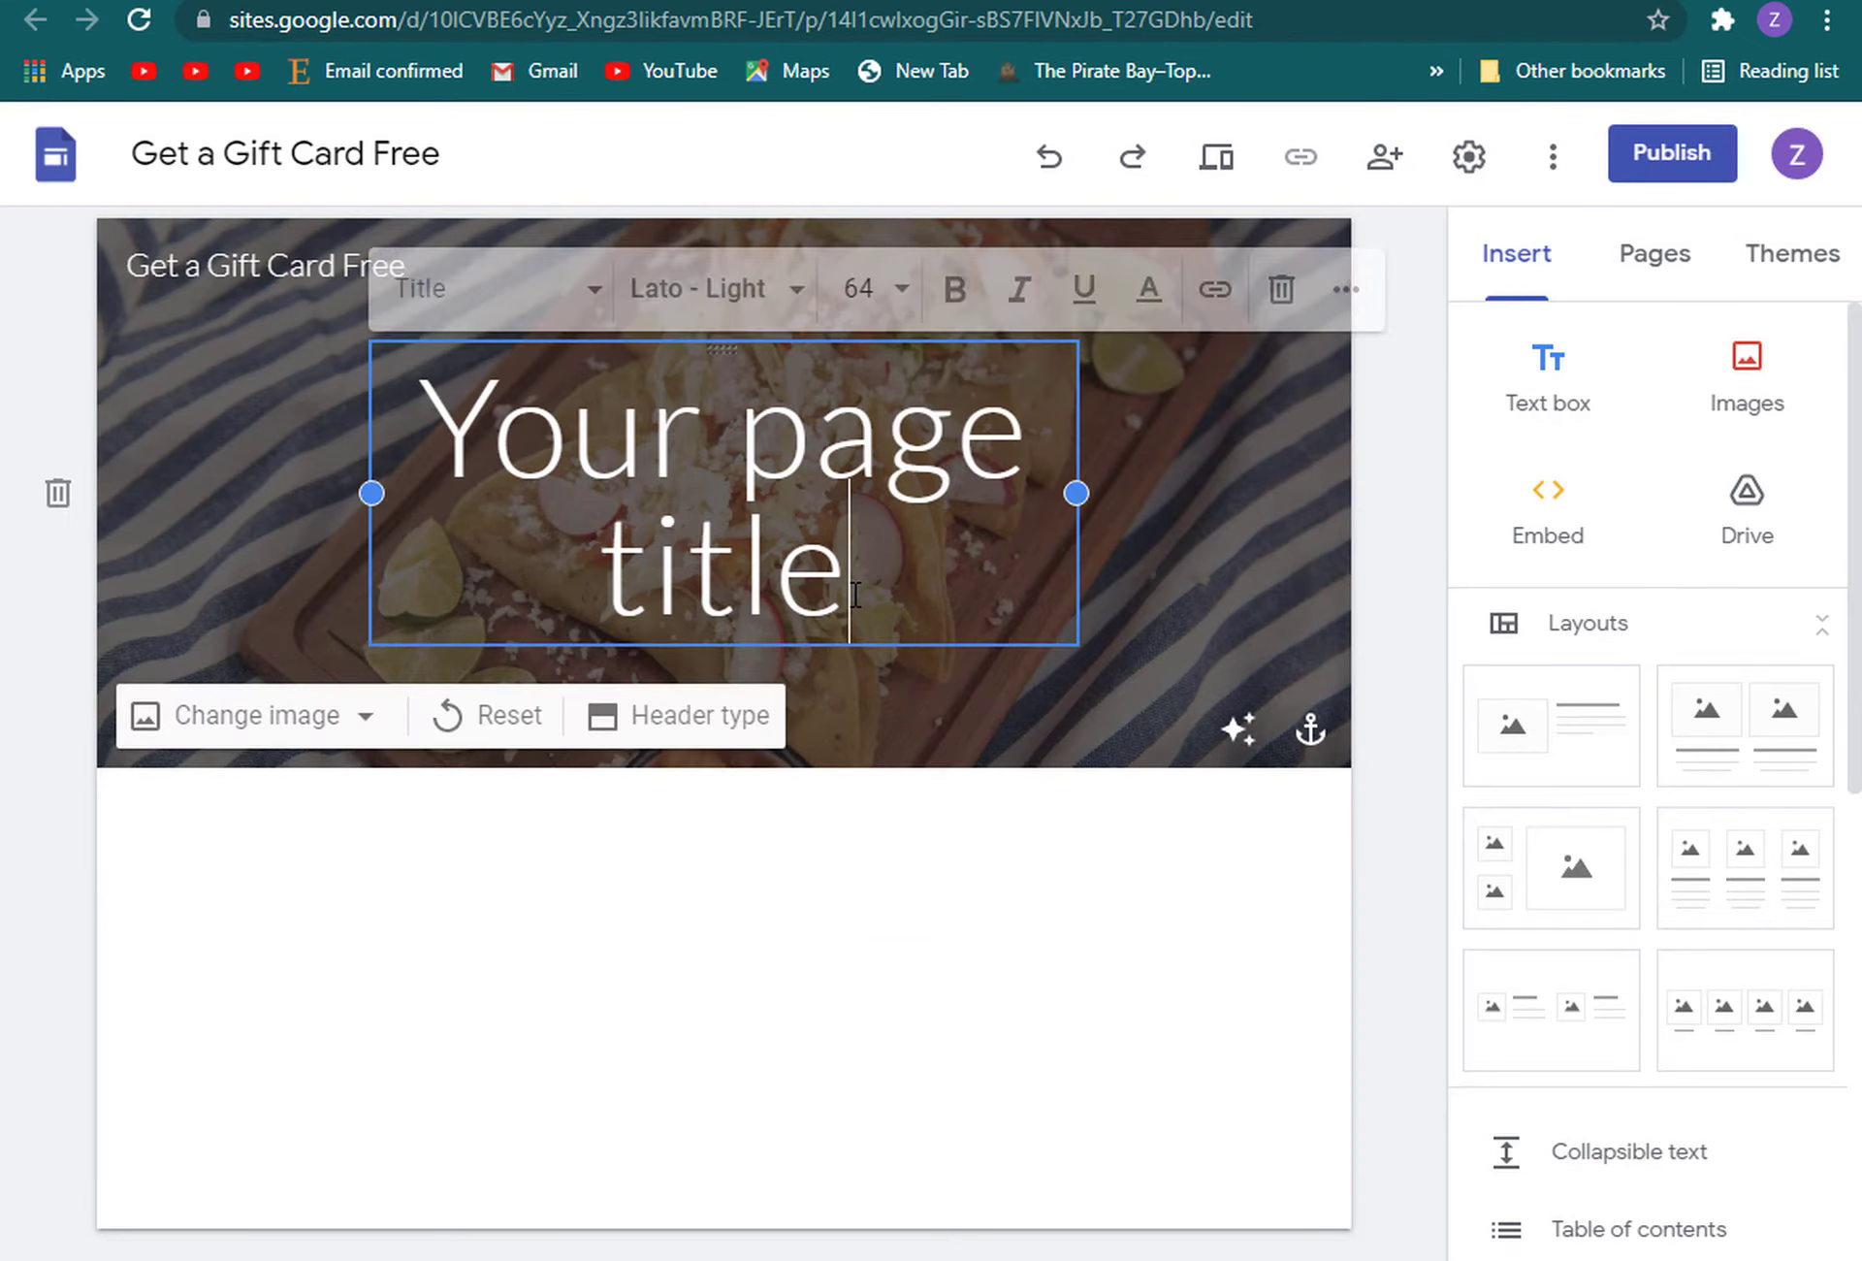
{"action": "key", "text": "BackSpace"}
{"action": "key", "text": "BackSpace"}
{"action": "key", "text": "BackSpace"}
{"action": "key", "text": "BackSpace"}
{"action": "key", "text": "BackSpace"}
{"action": "key", "text": "BackSpace"}
{"action": "key", "text": "BackSpace"}
{"action": "key", "text": "BackSpace"}
{"action": "key", "text": "BackSpace"}
{"action": "key", "text": "BackSpace"}
{"action": "key", "text": "BackSpace"}
{"action": "key", "text": "BackSpace"}
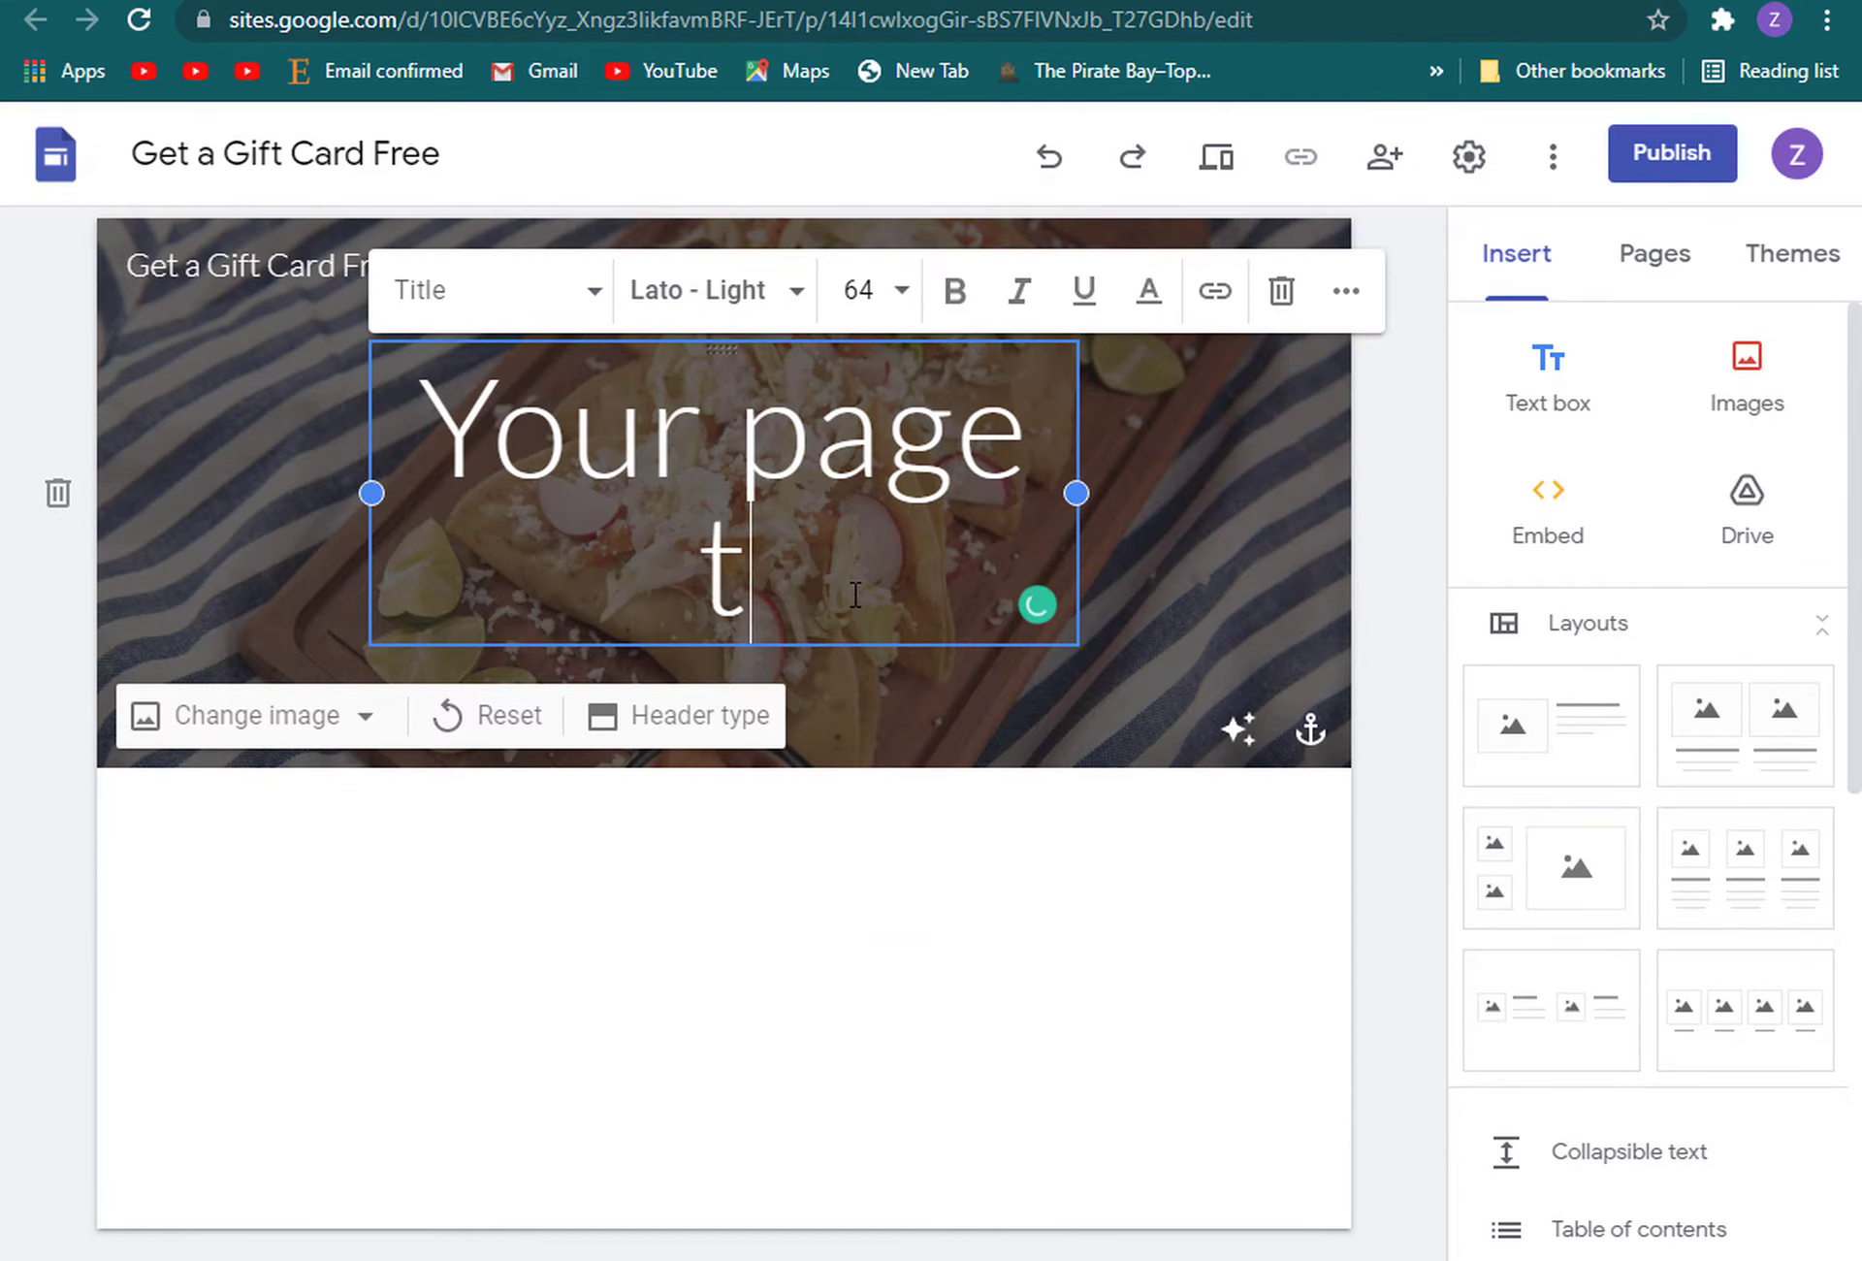
{"action": "key", "text": "BackSpace"}
{"action": "key", "text": "BackSpace"}
{"action": "key", "text": "BackSpace"}
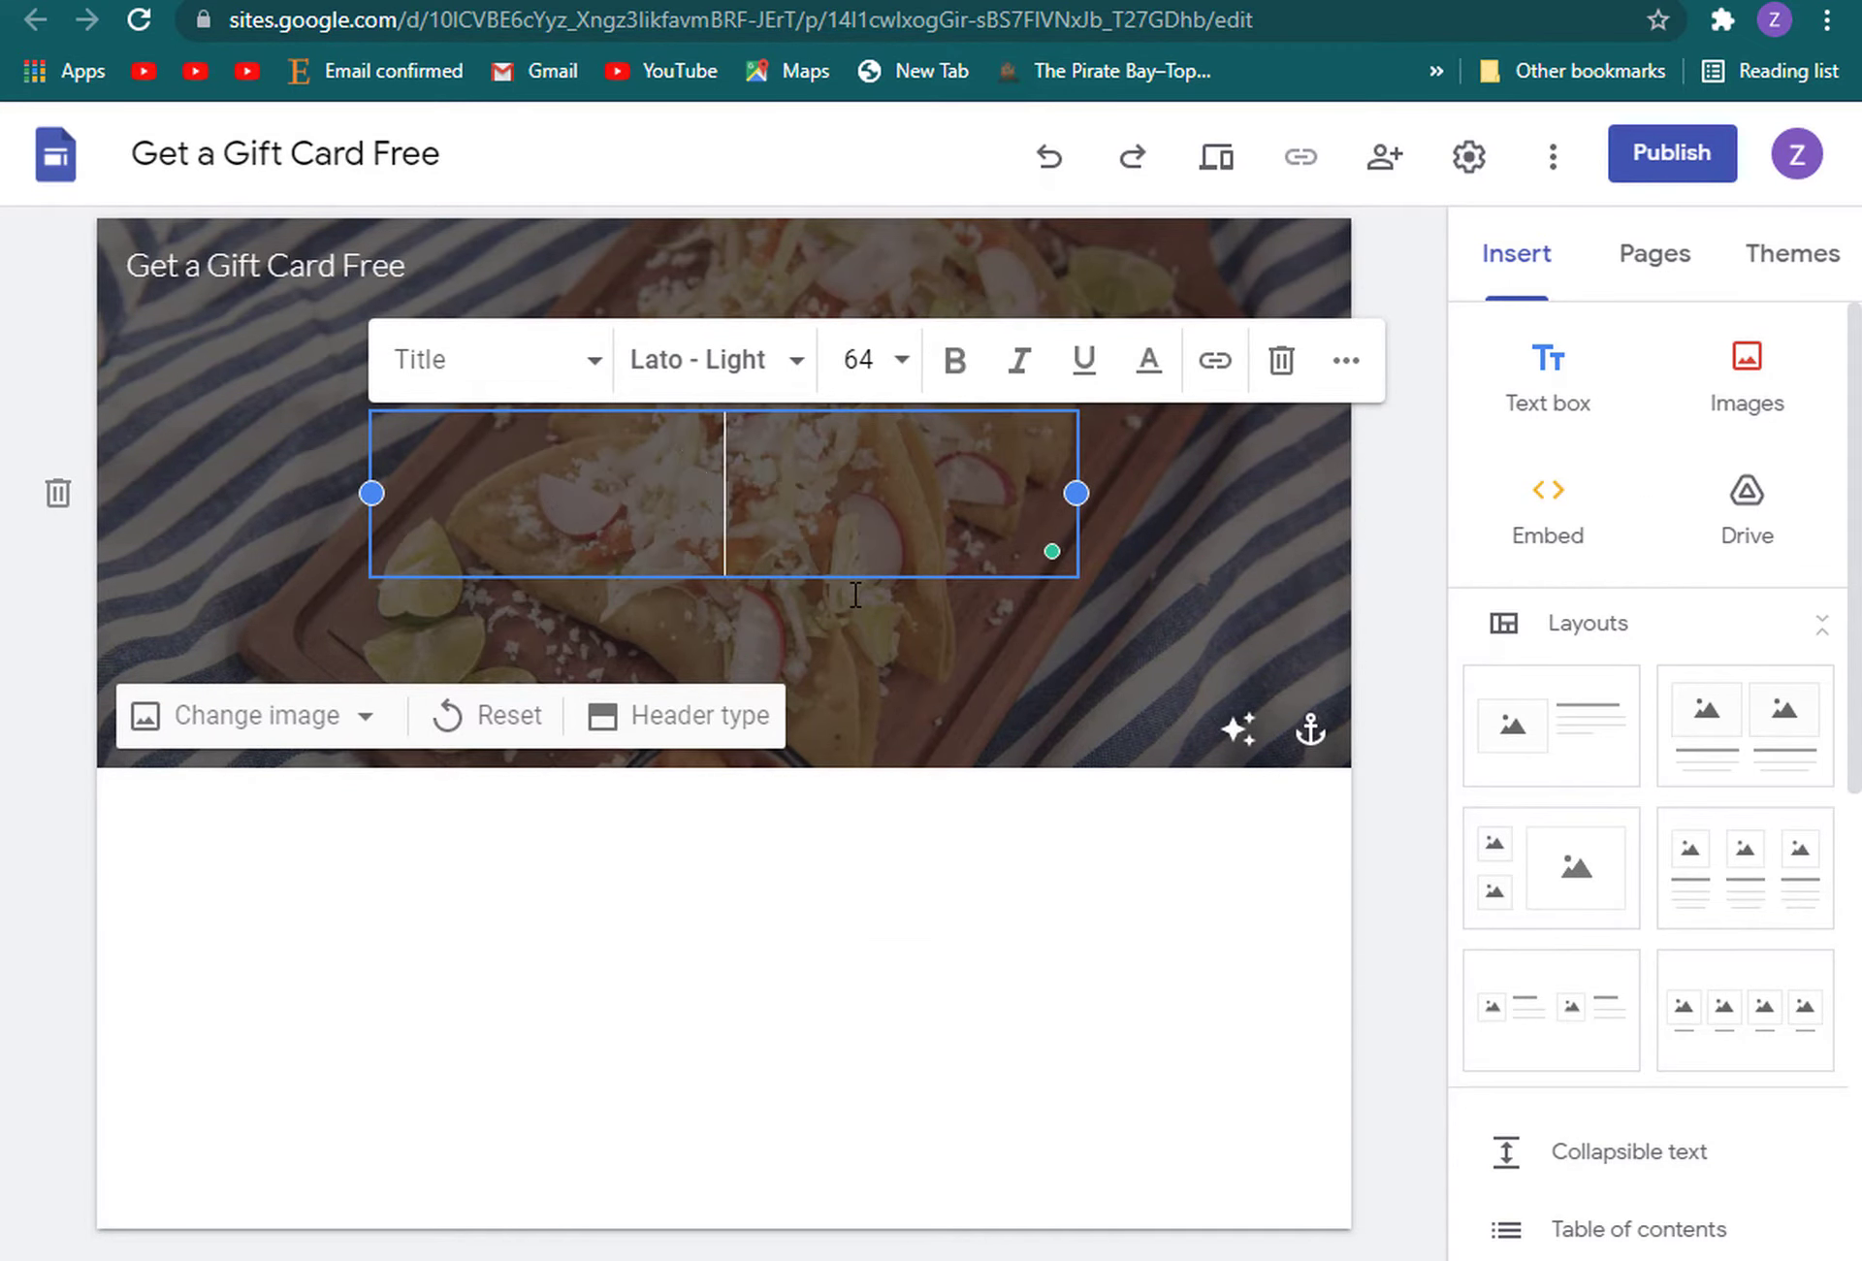
Enter "Get a Prepaid Visa Gift Card From Taco Bell" as the page title in the header
{"action": "type", "text": "Get"}
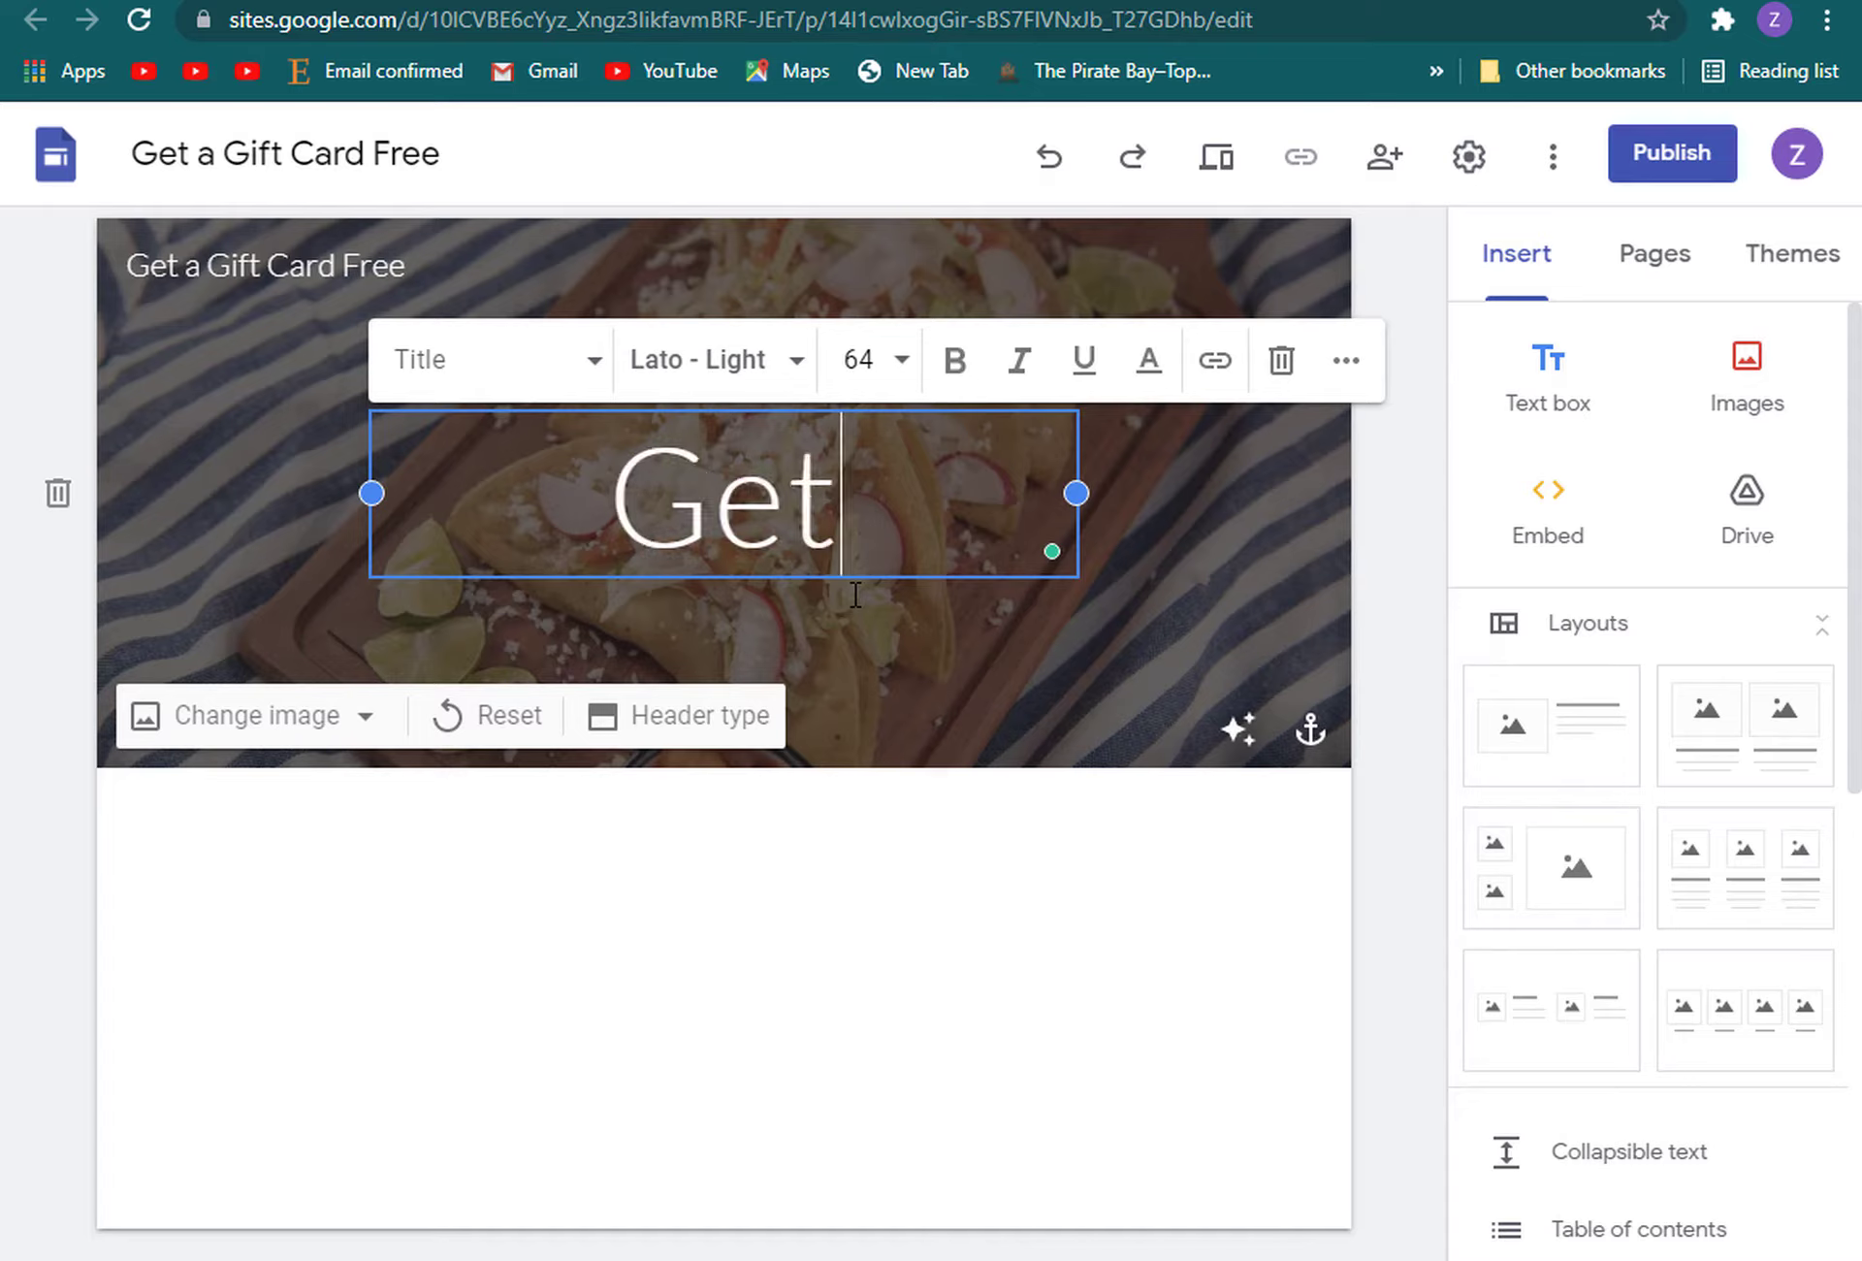
{"action": "type", "text": " a P"}
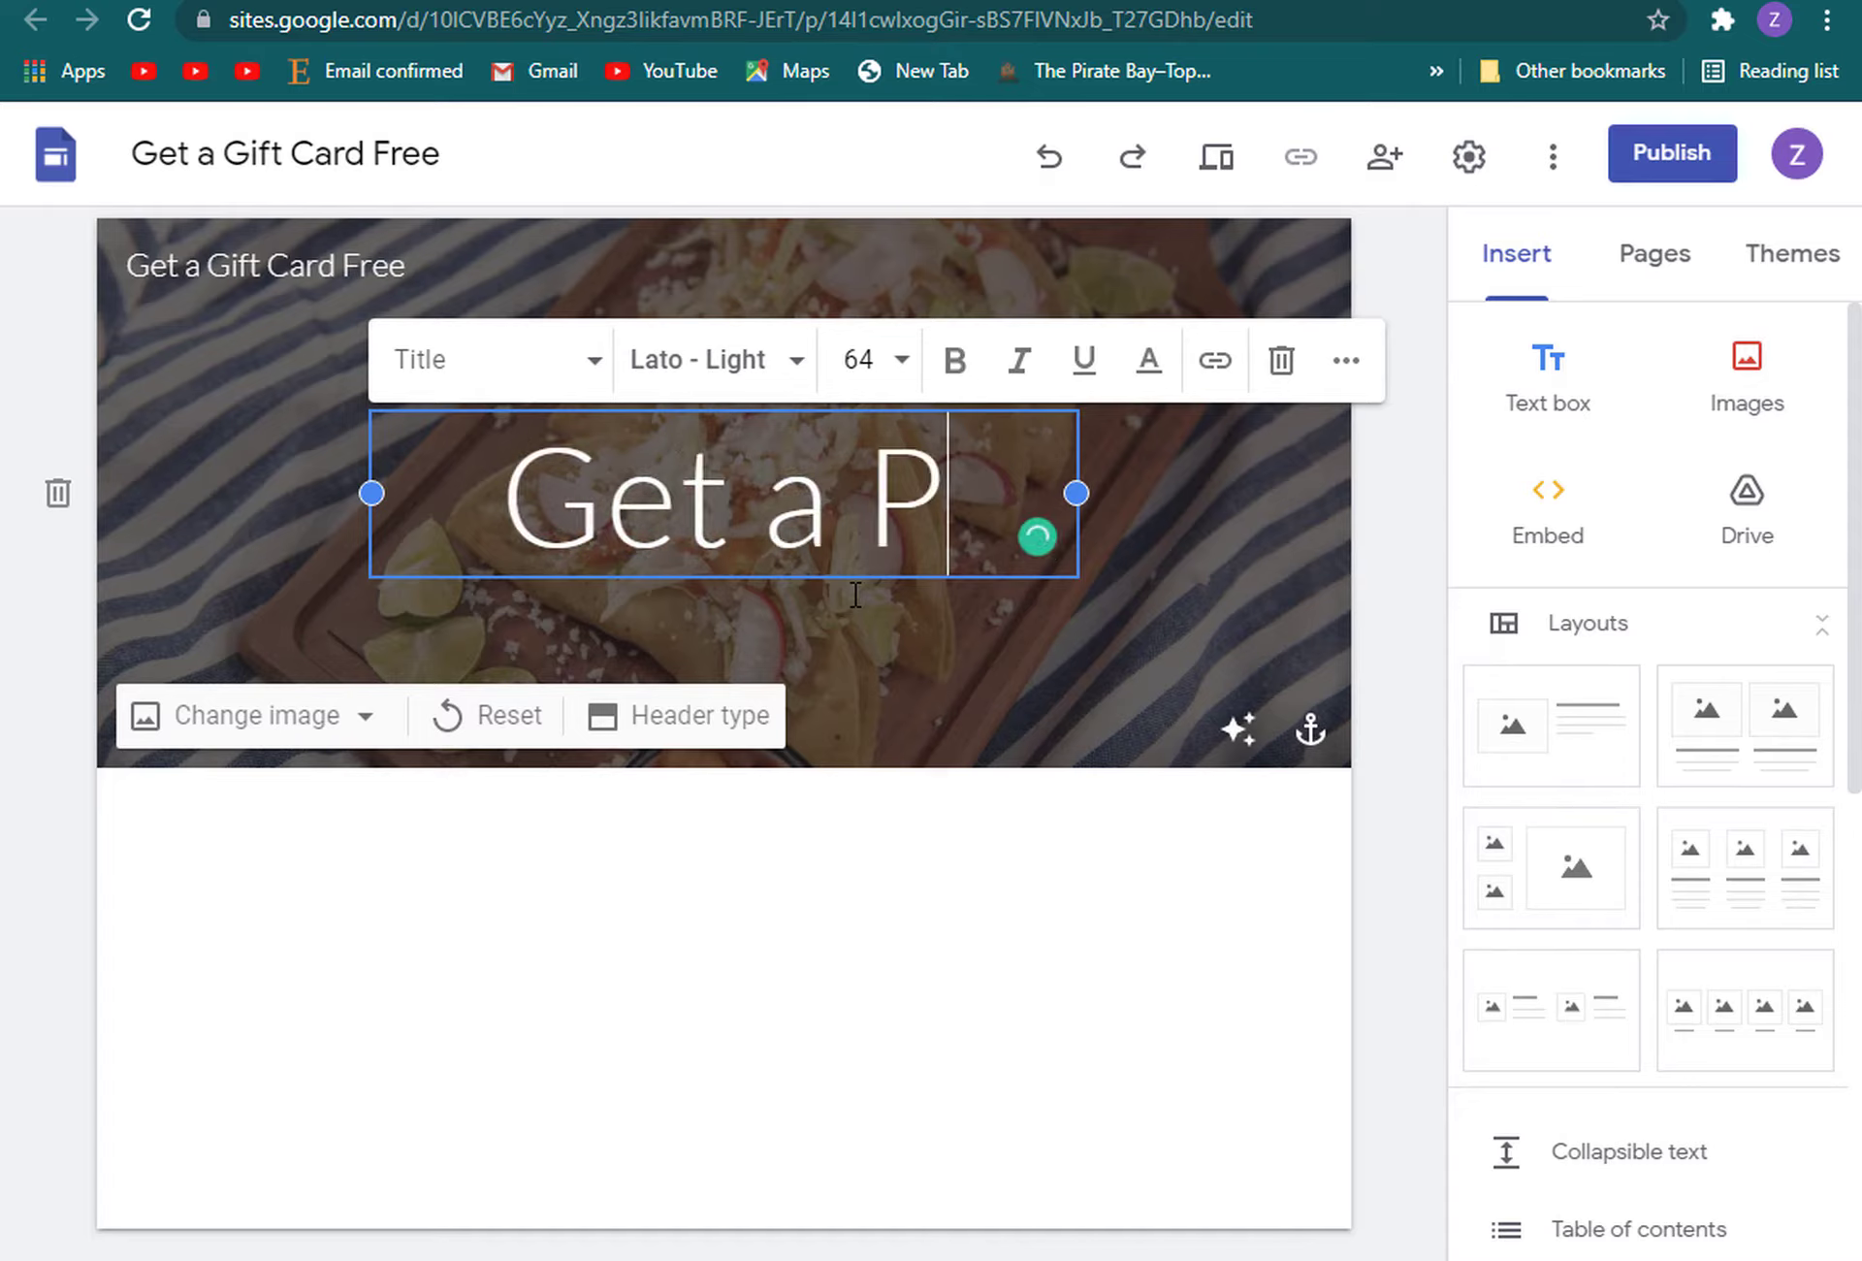
{"action": "type", "text": "repai"}
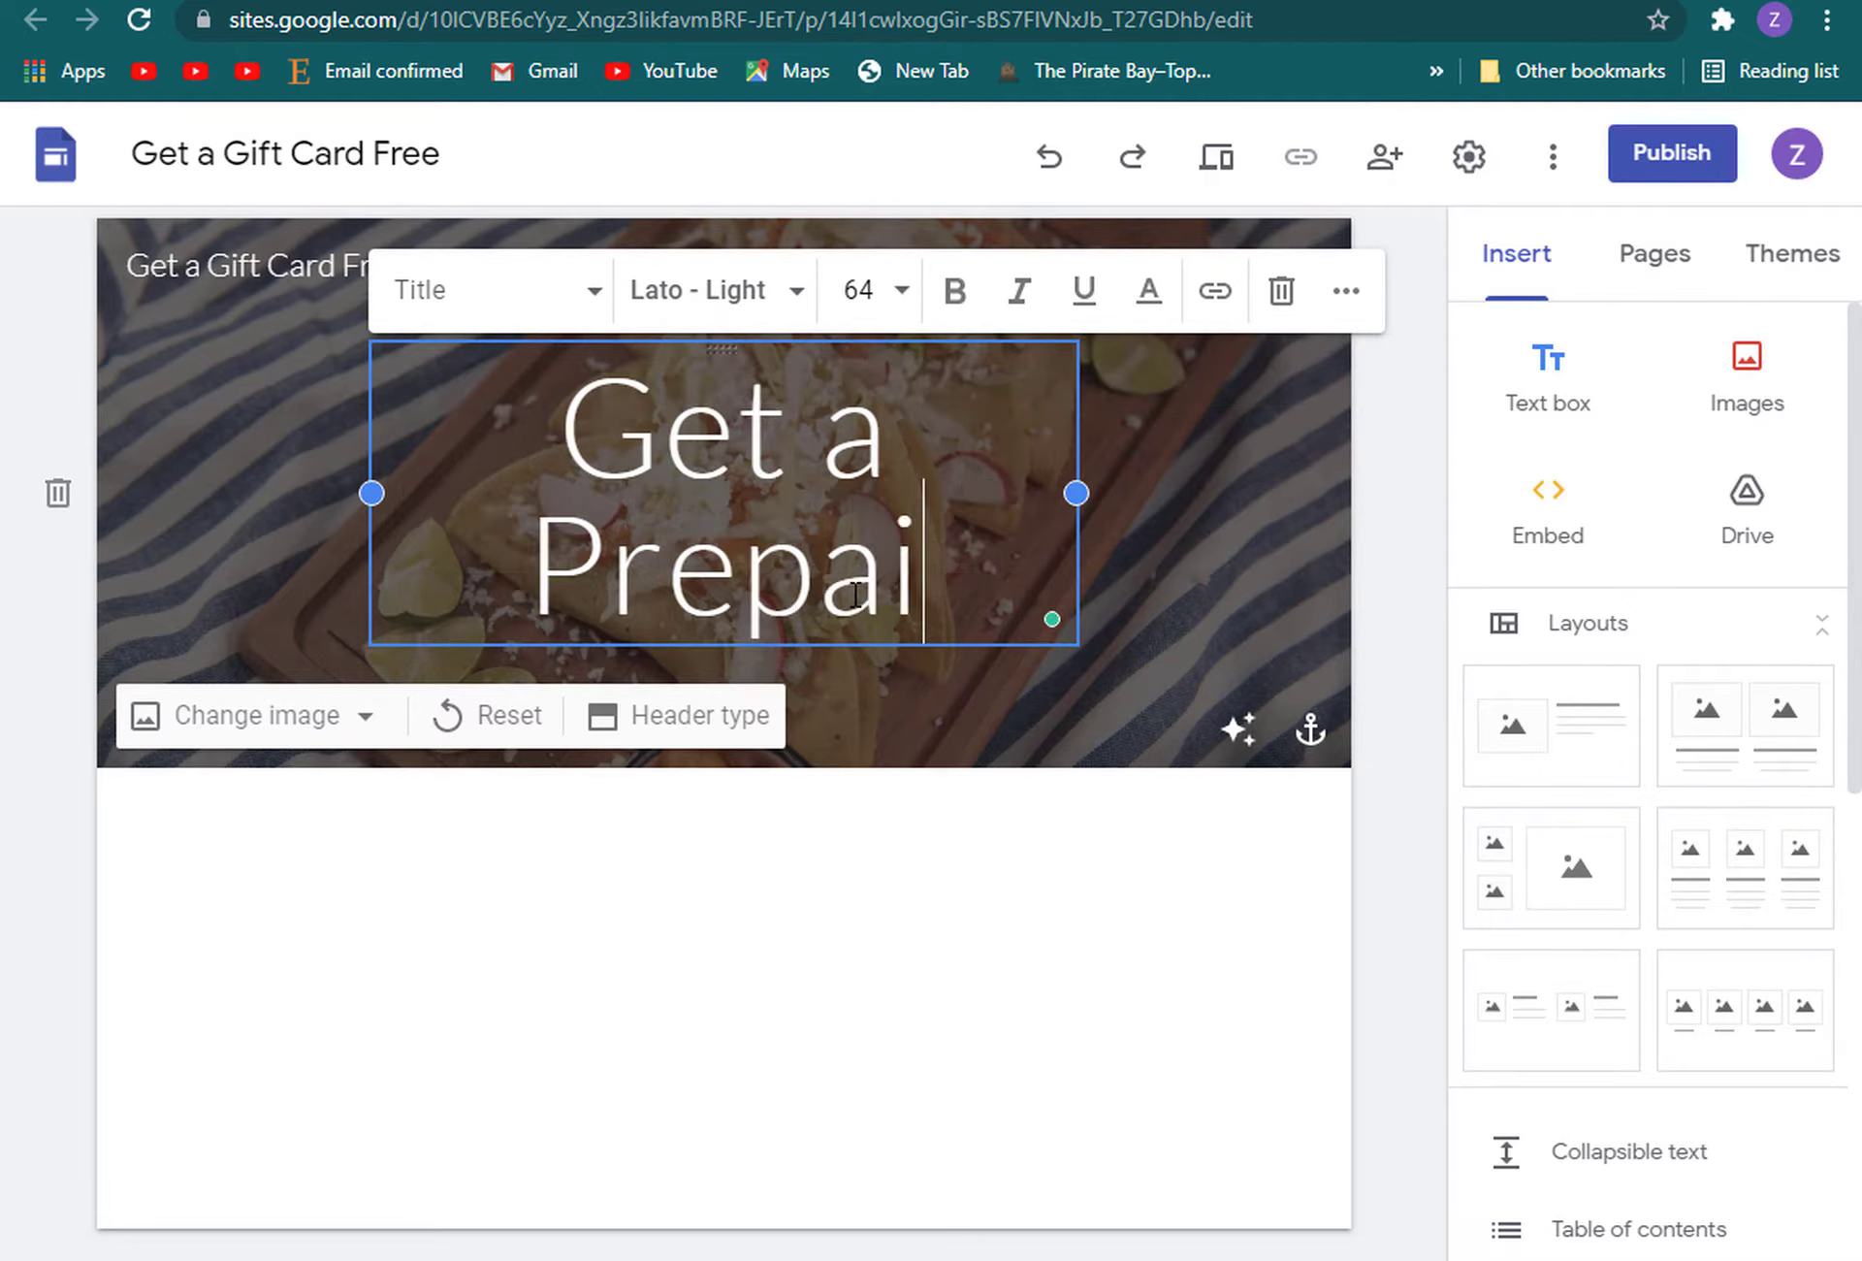
{"action": "type", "text": "d Vi"}
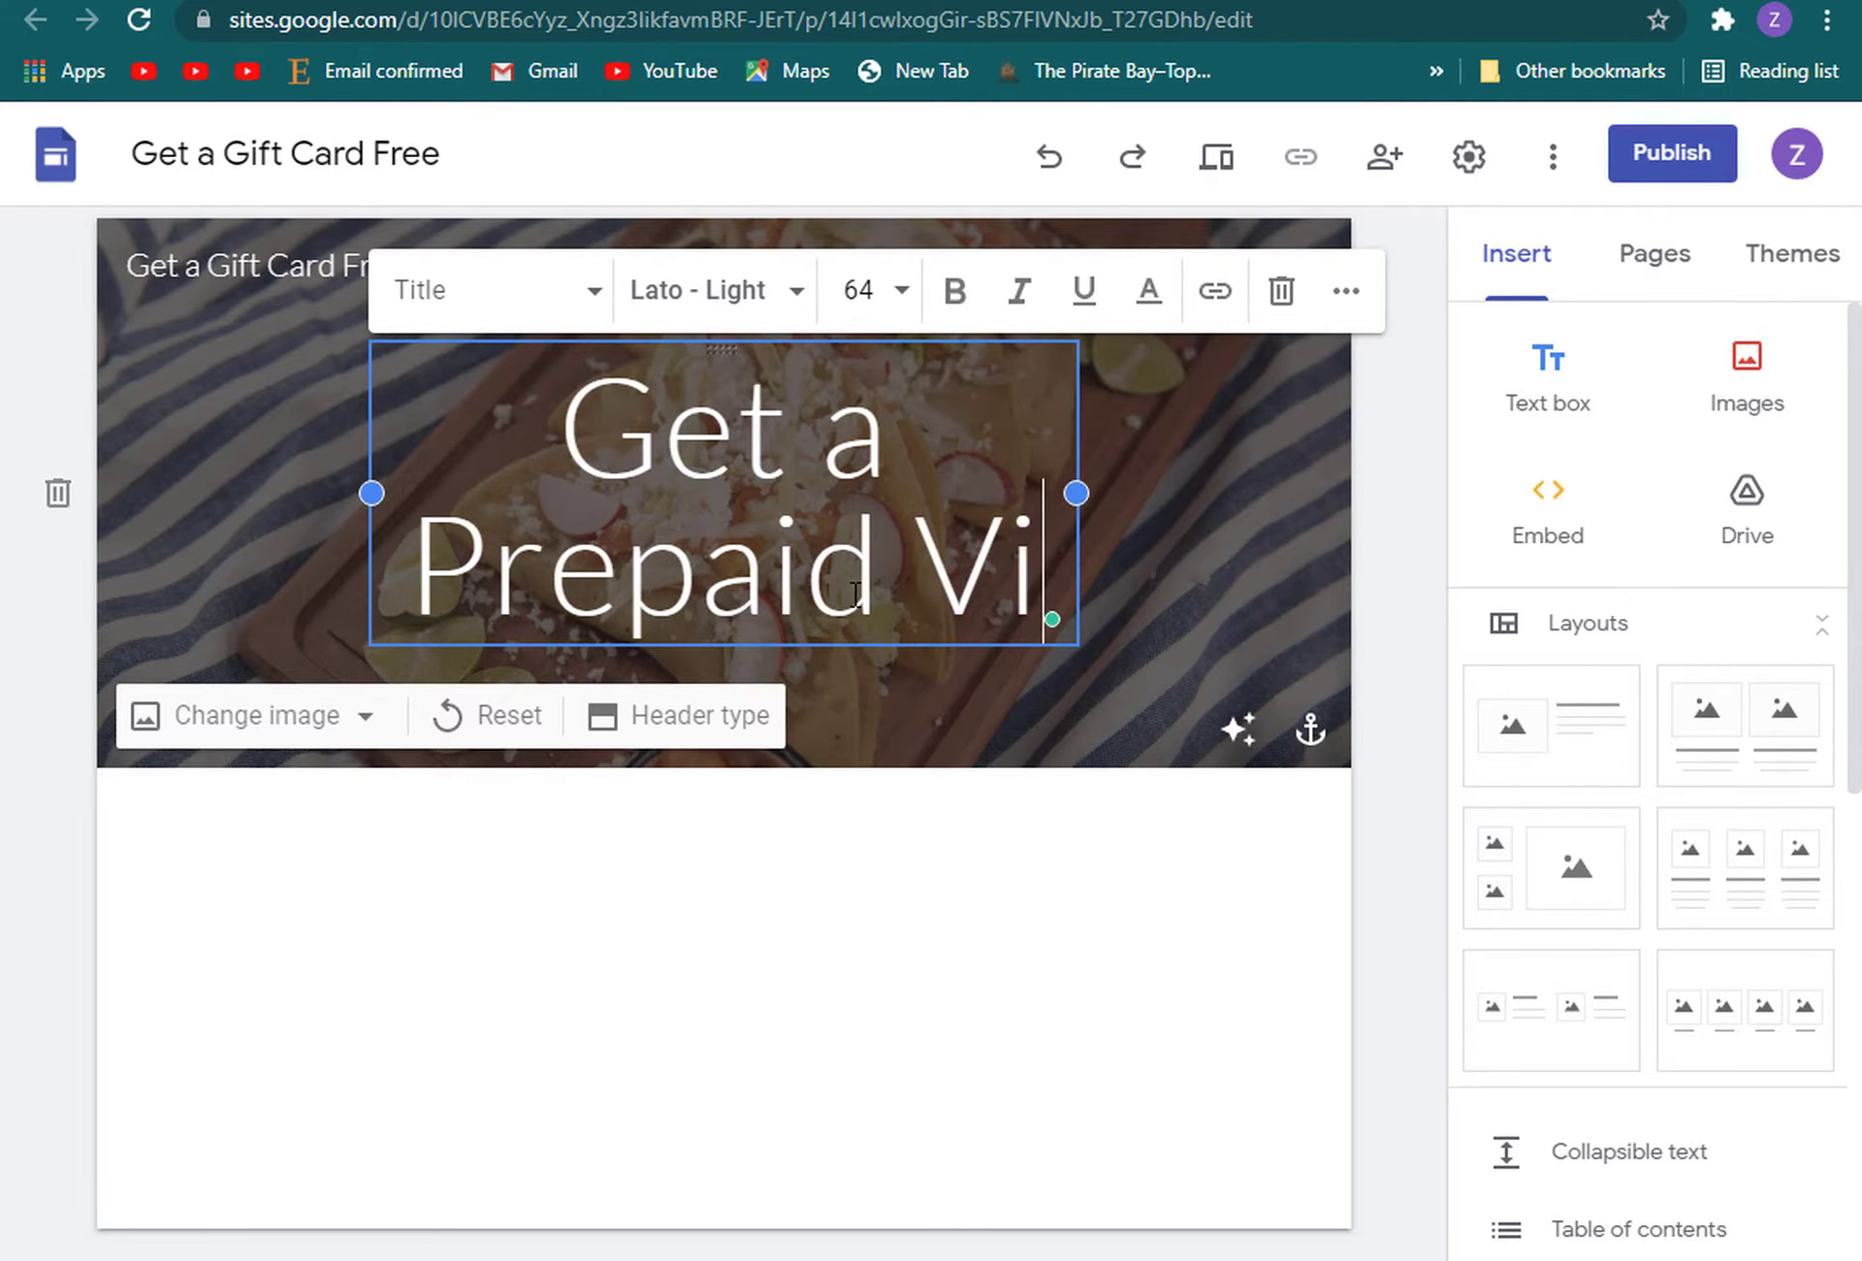
{"action": "type", "text": "sa G"}
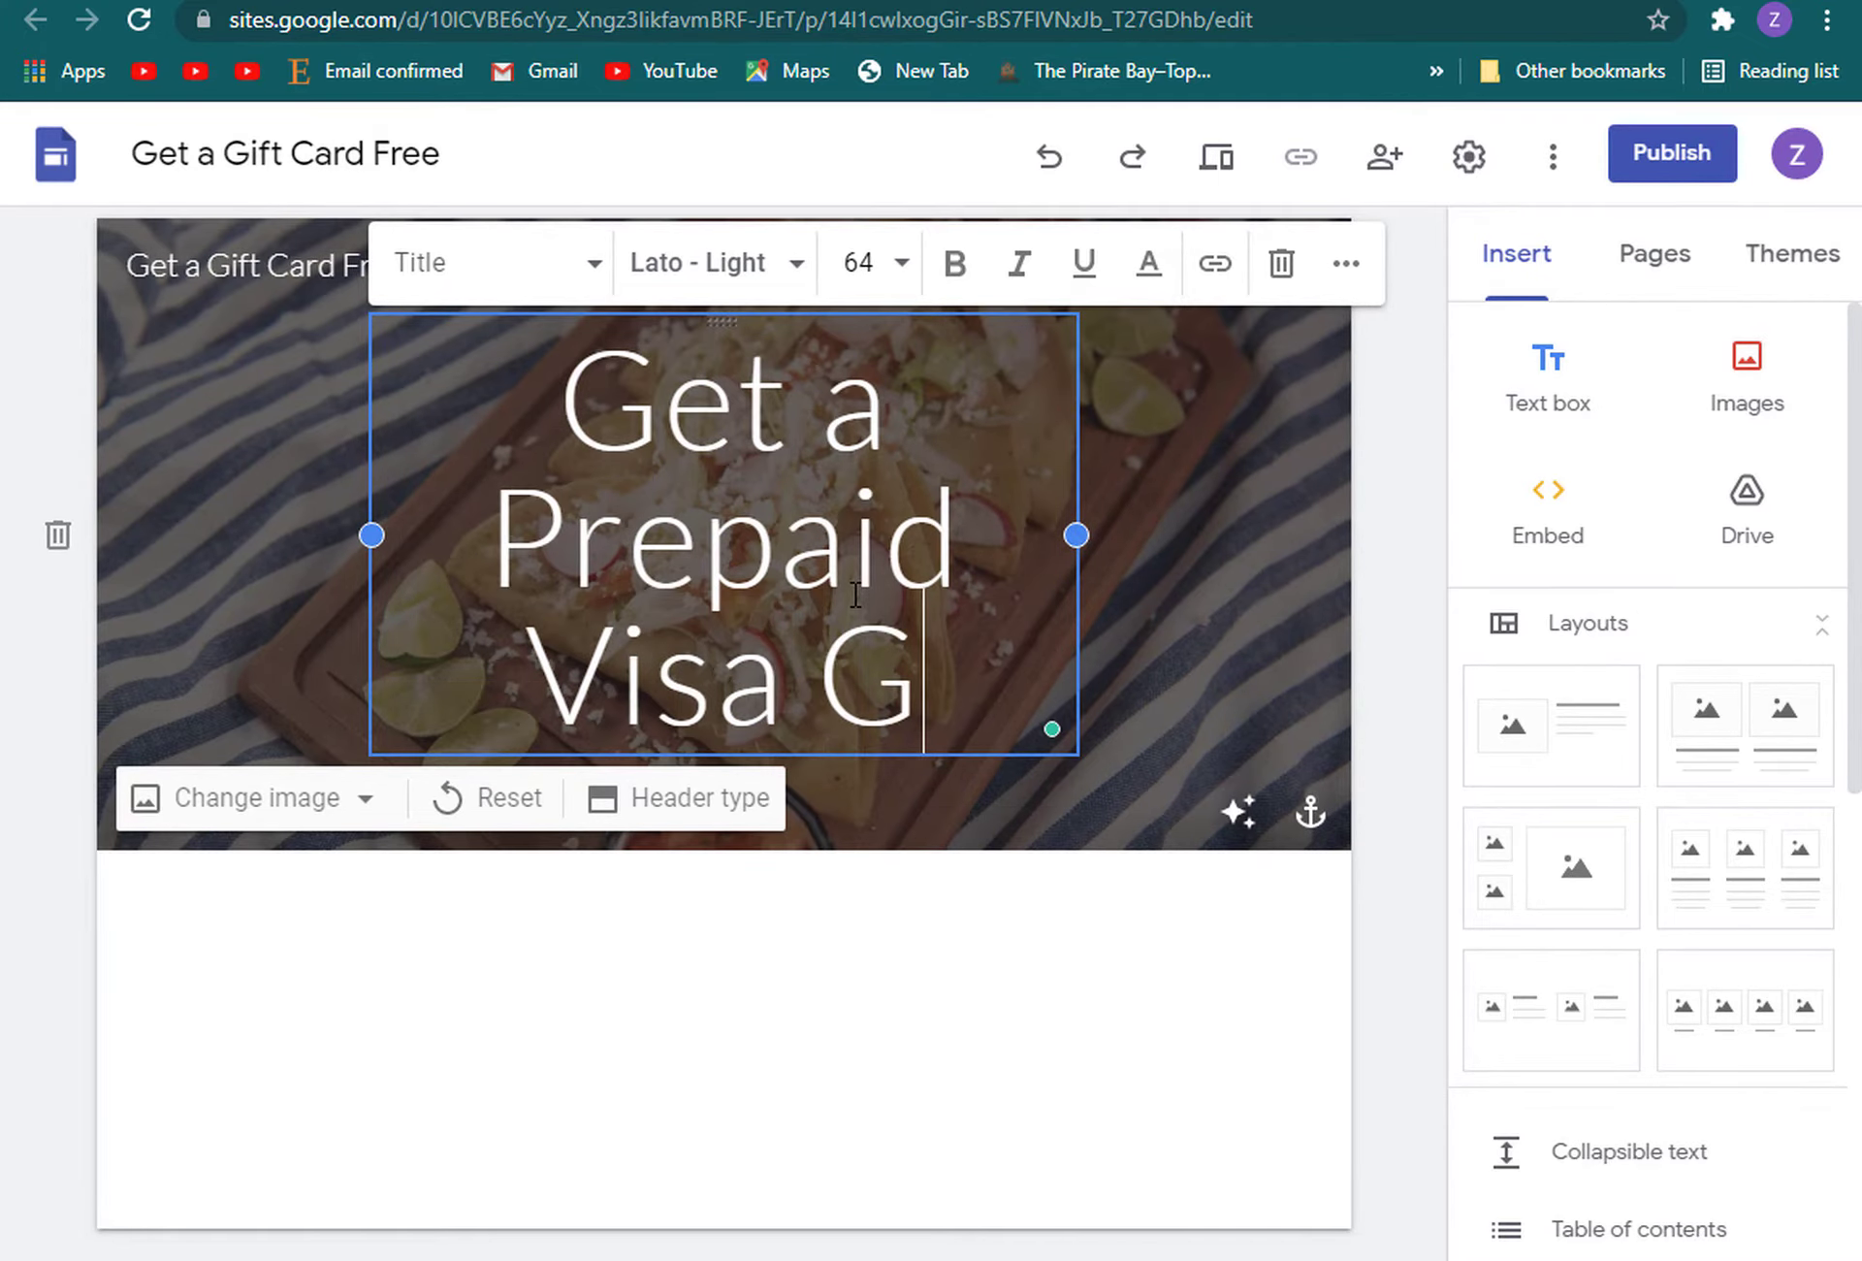
{"action": "type", "text": "ift C"}
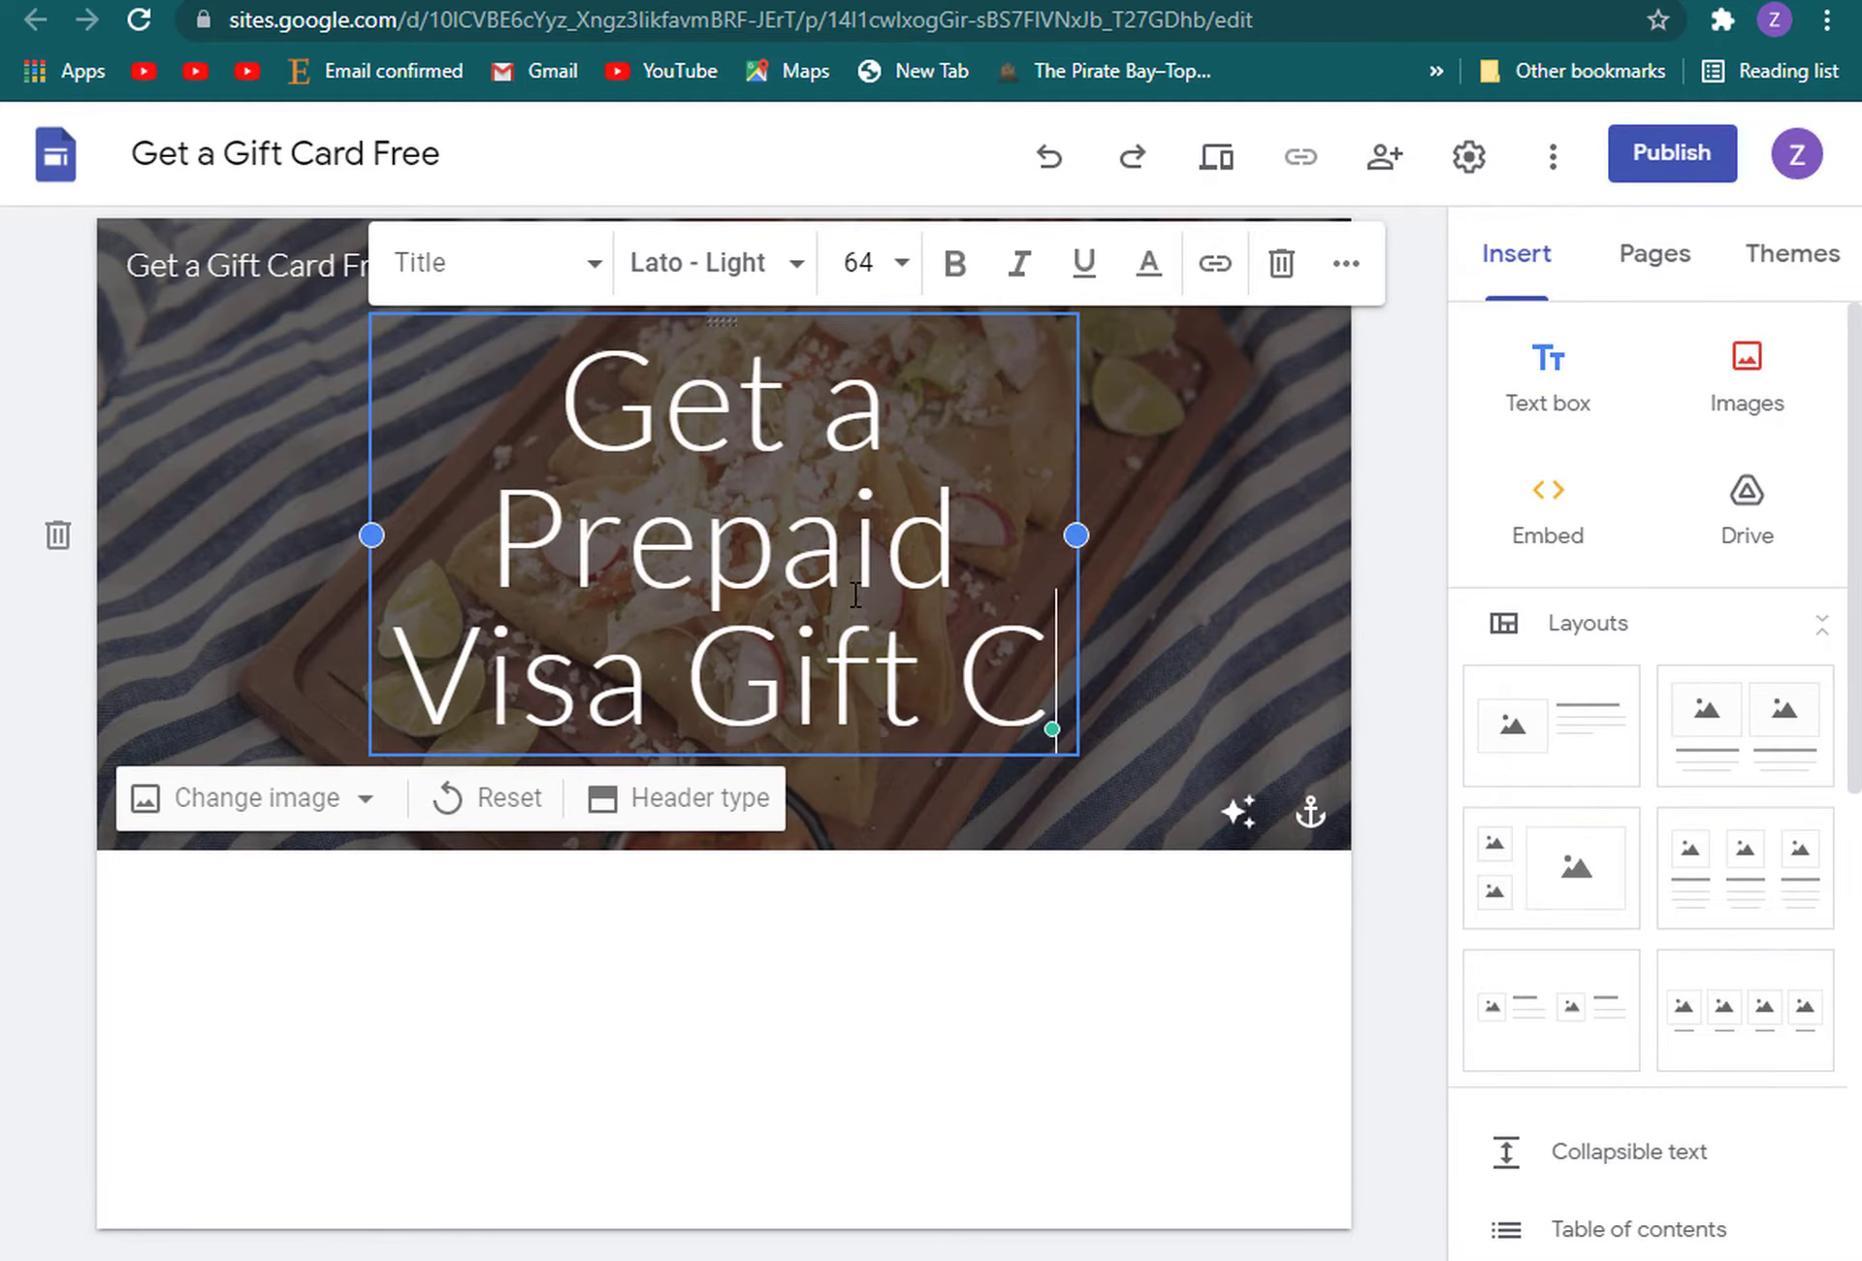
{"action": "type", "text": "ard "}
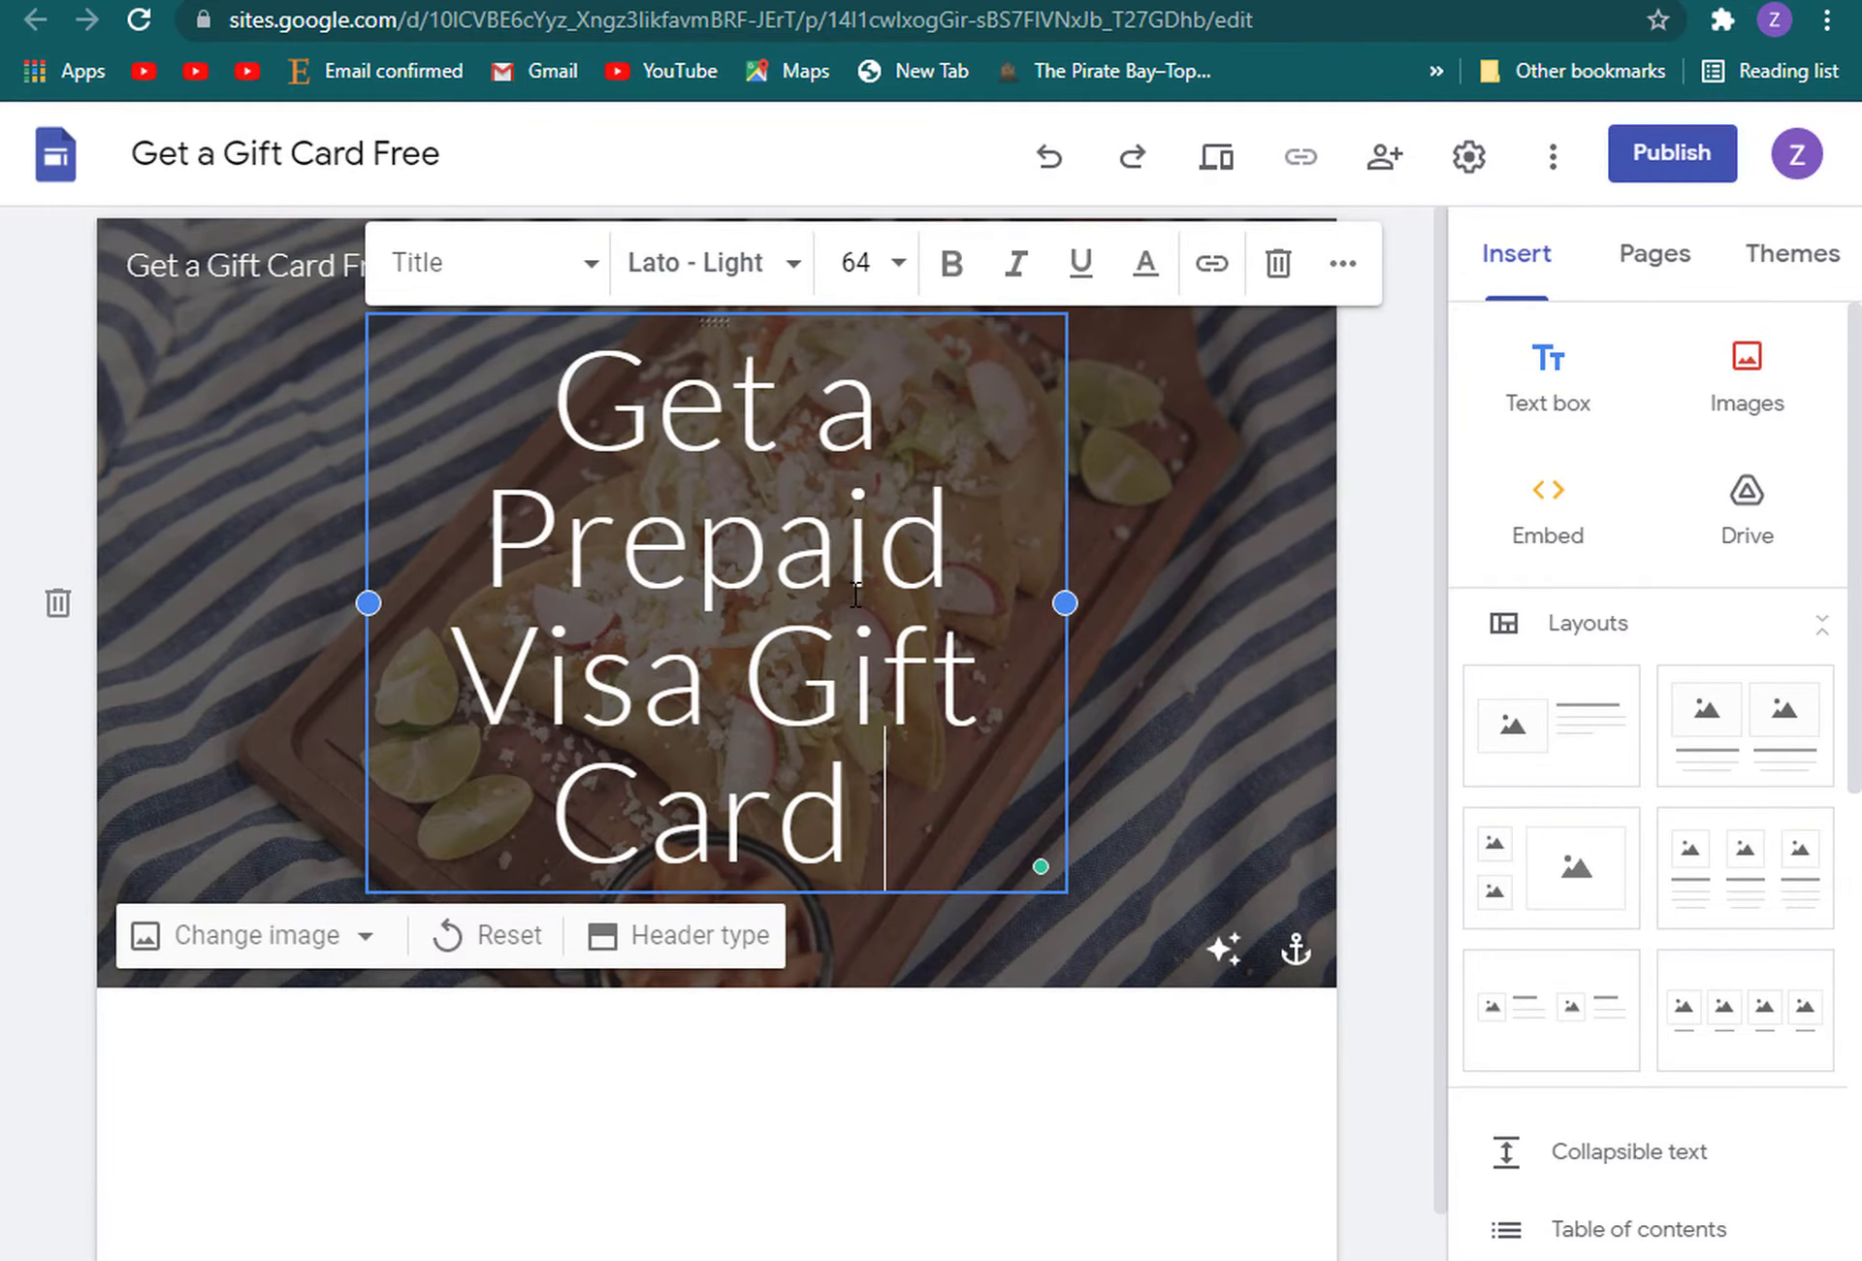
{"action": "type", "text": "F"}
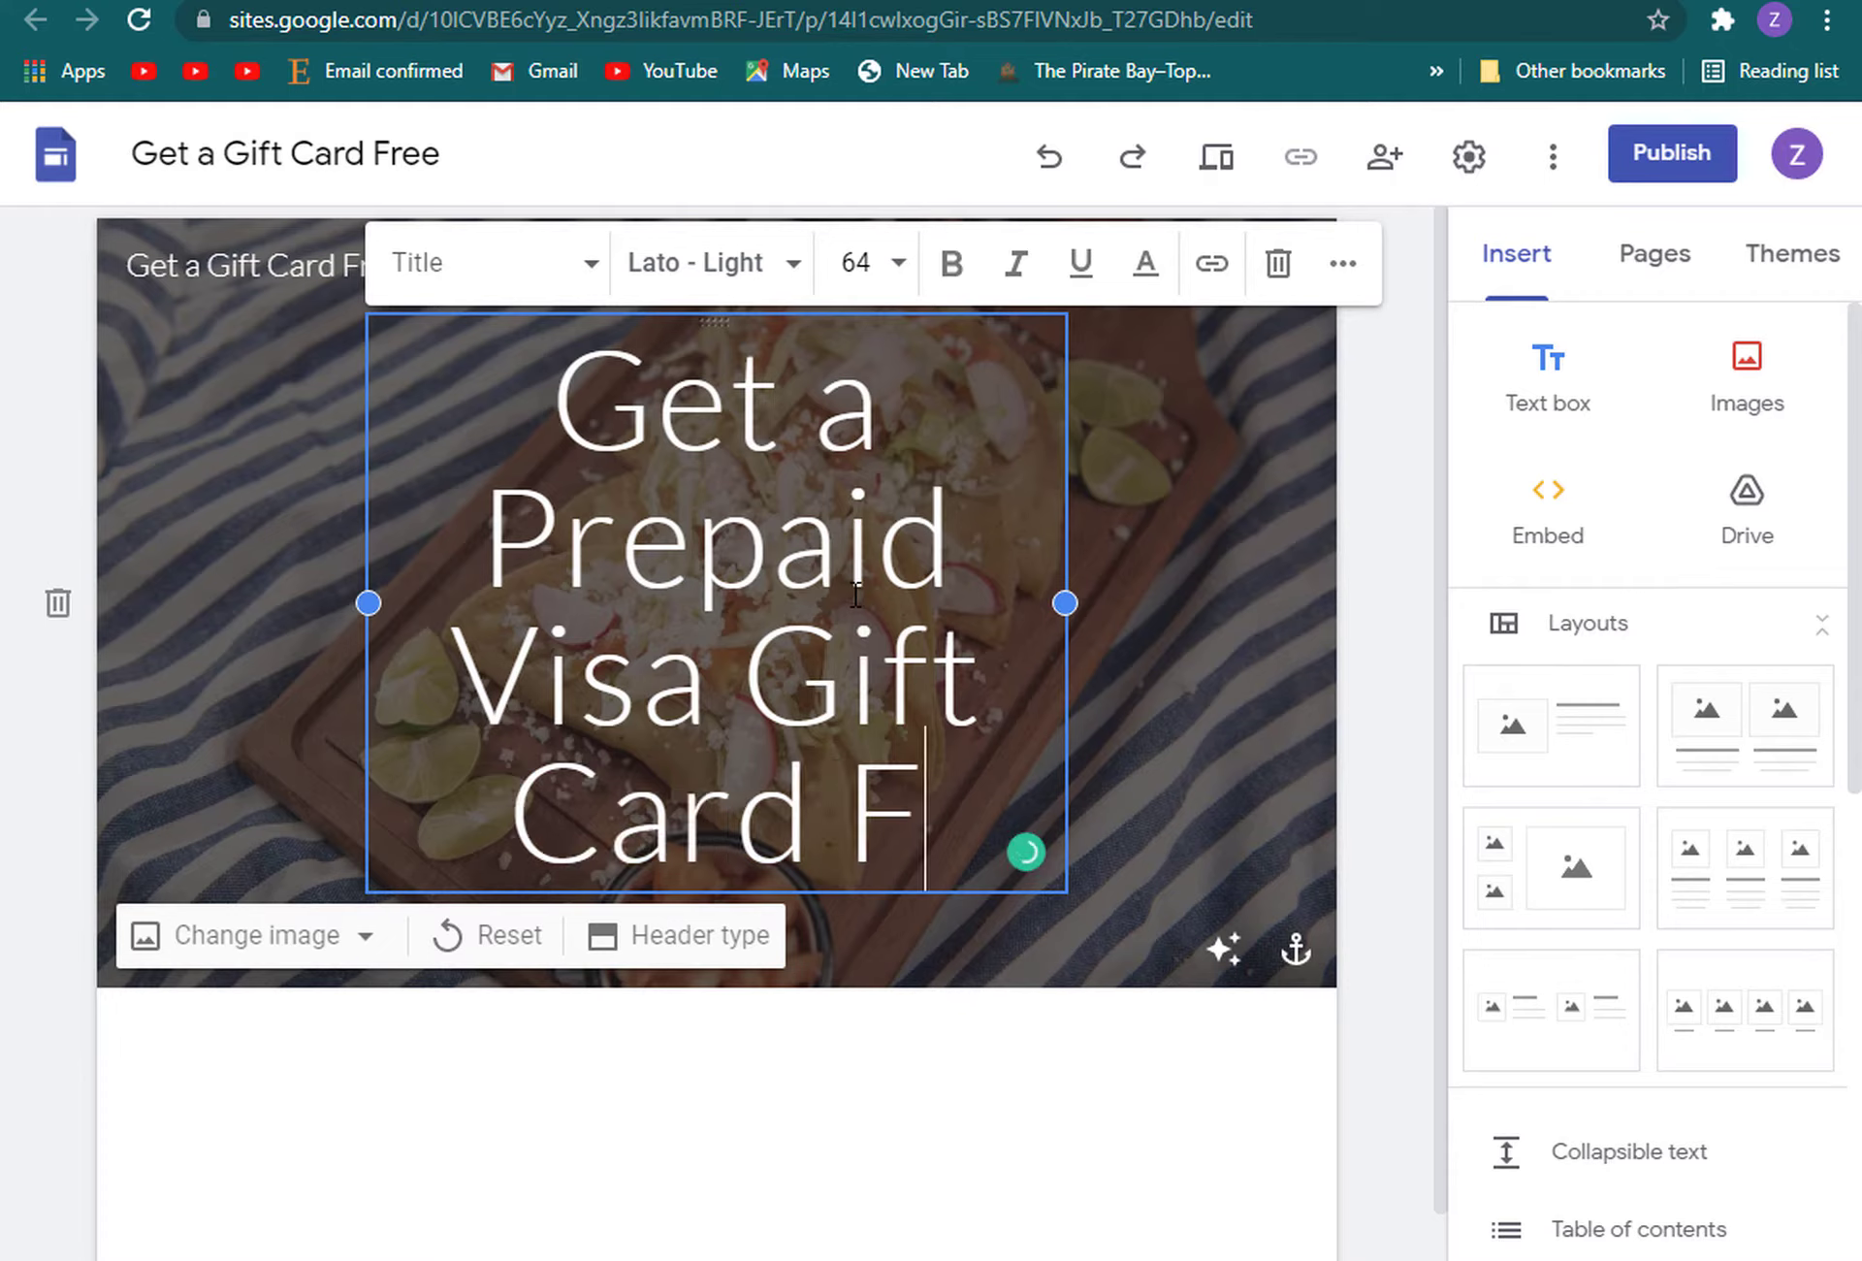
{"action": "type", "text": "Ro"}
{"action": "key", "text": "BackSpace"}
{"action": "key", "text": "BackSpace"}
{"action": "type", "text": "r"}
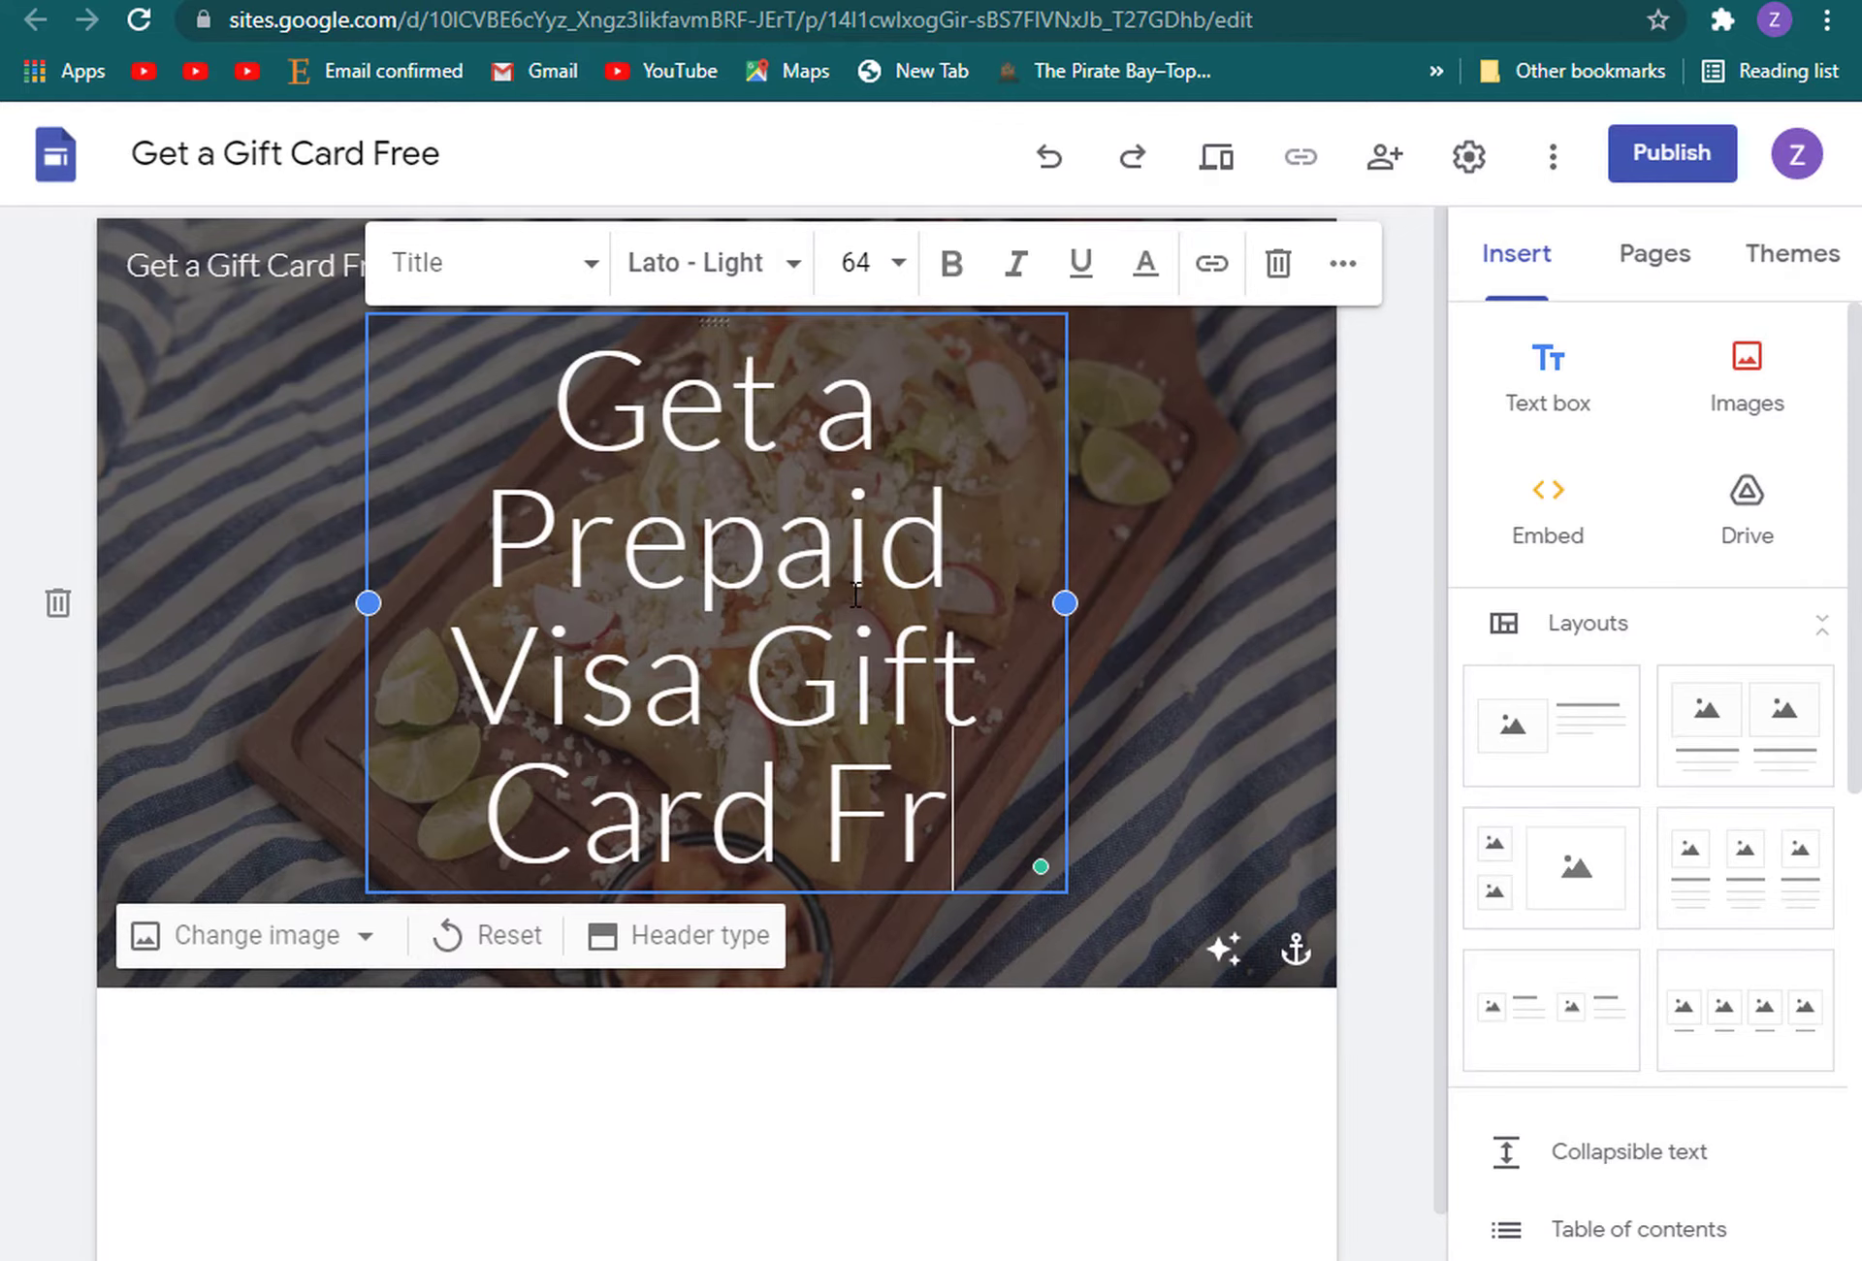
{"action": "type", "text": "om T"}
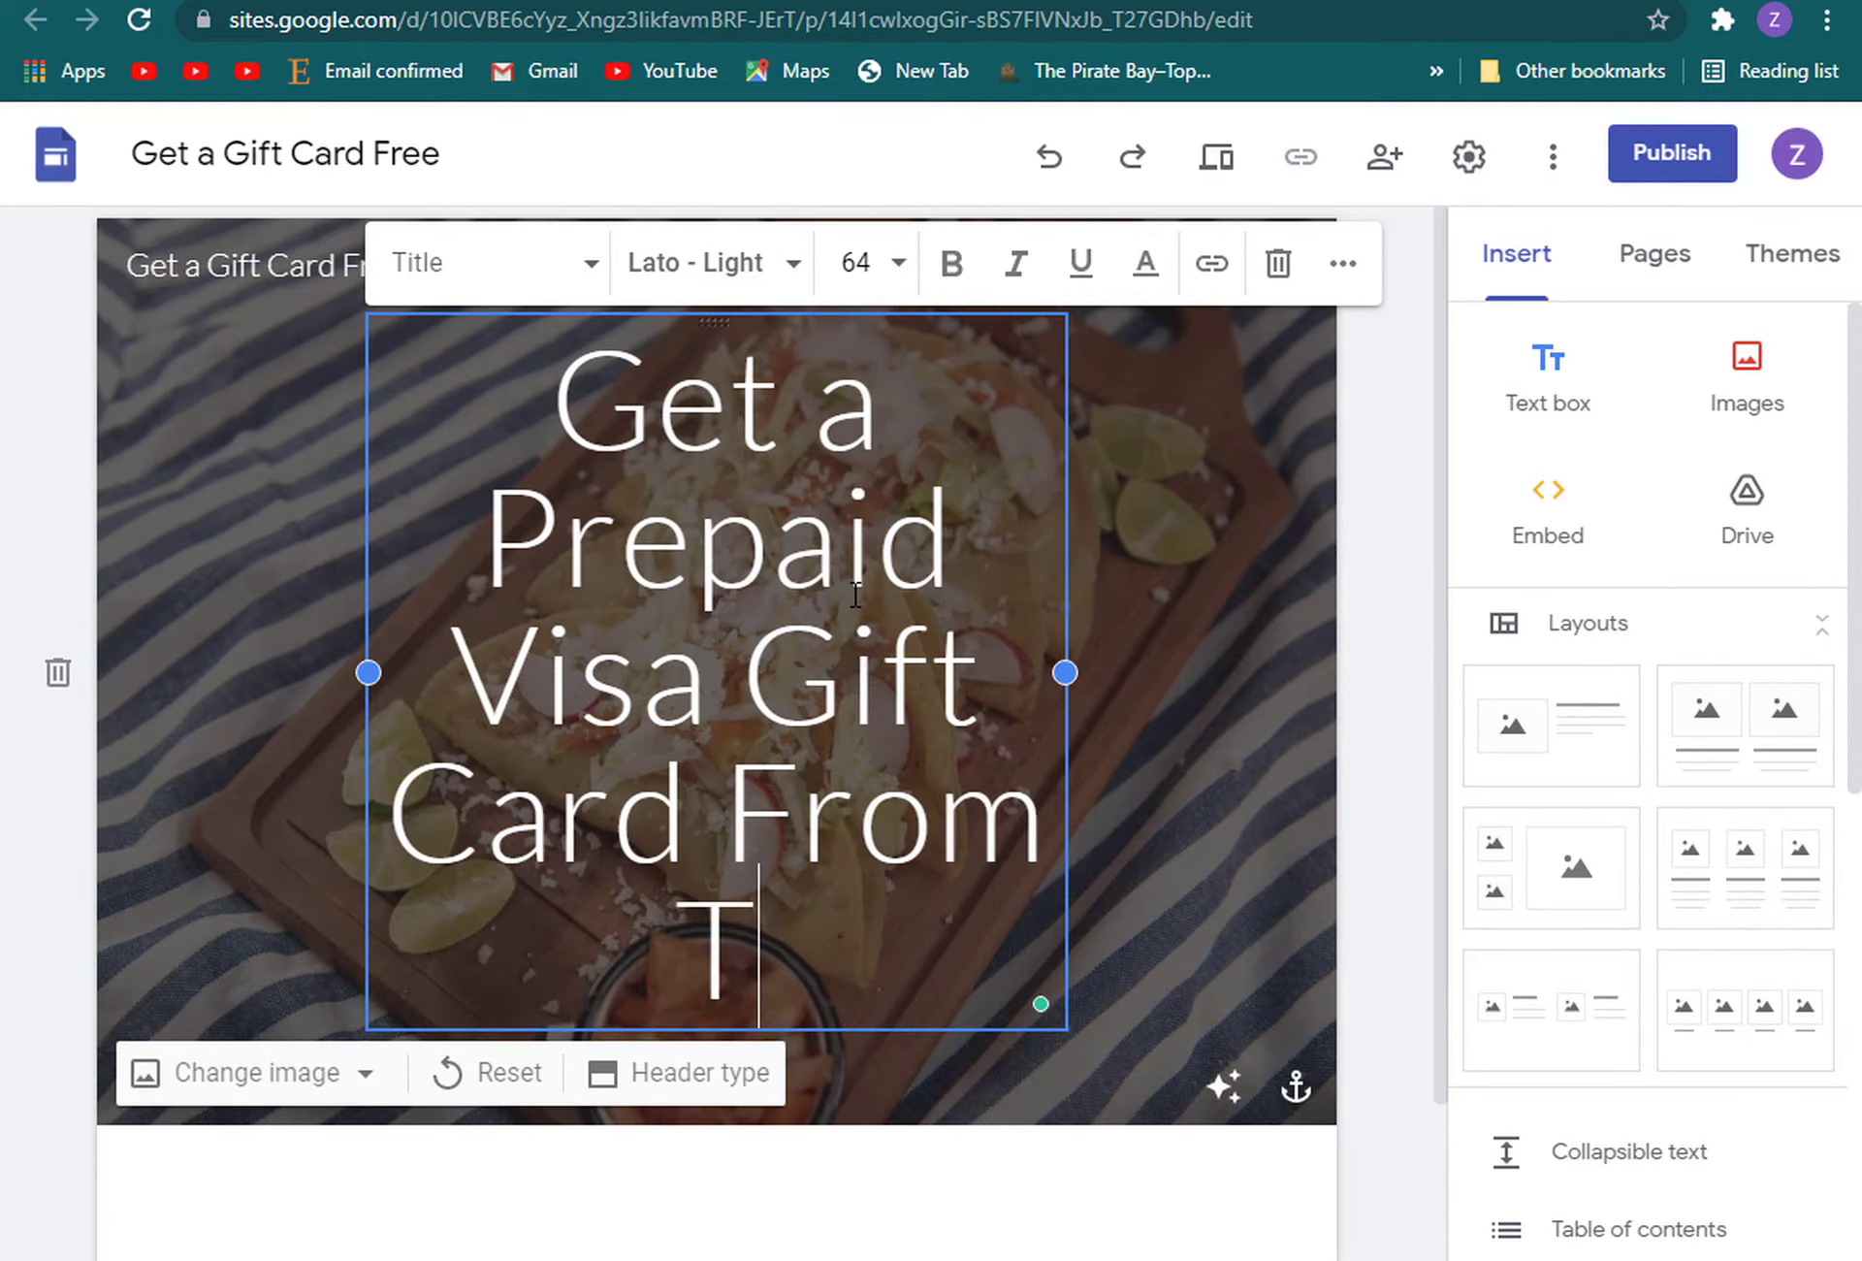
{"action": "type", "text": "aco Be"}
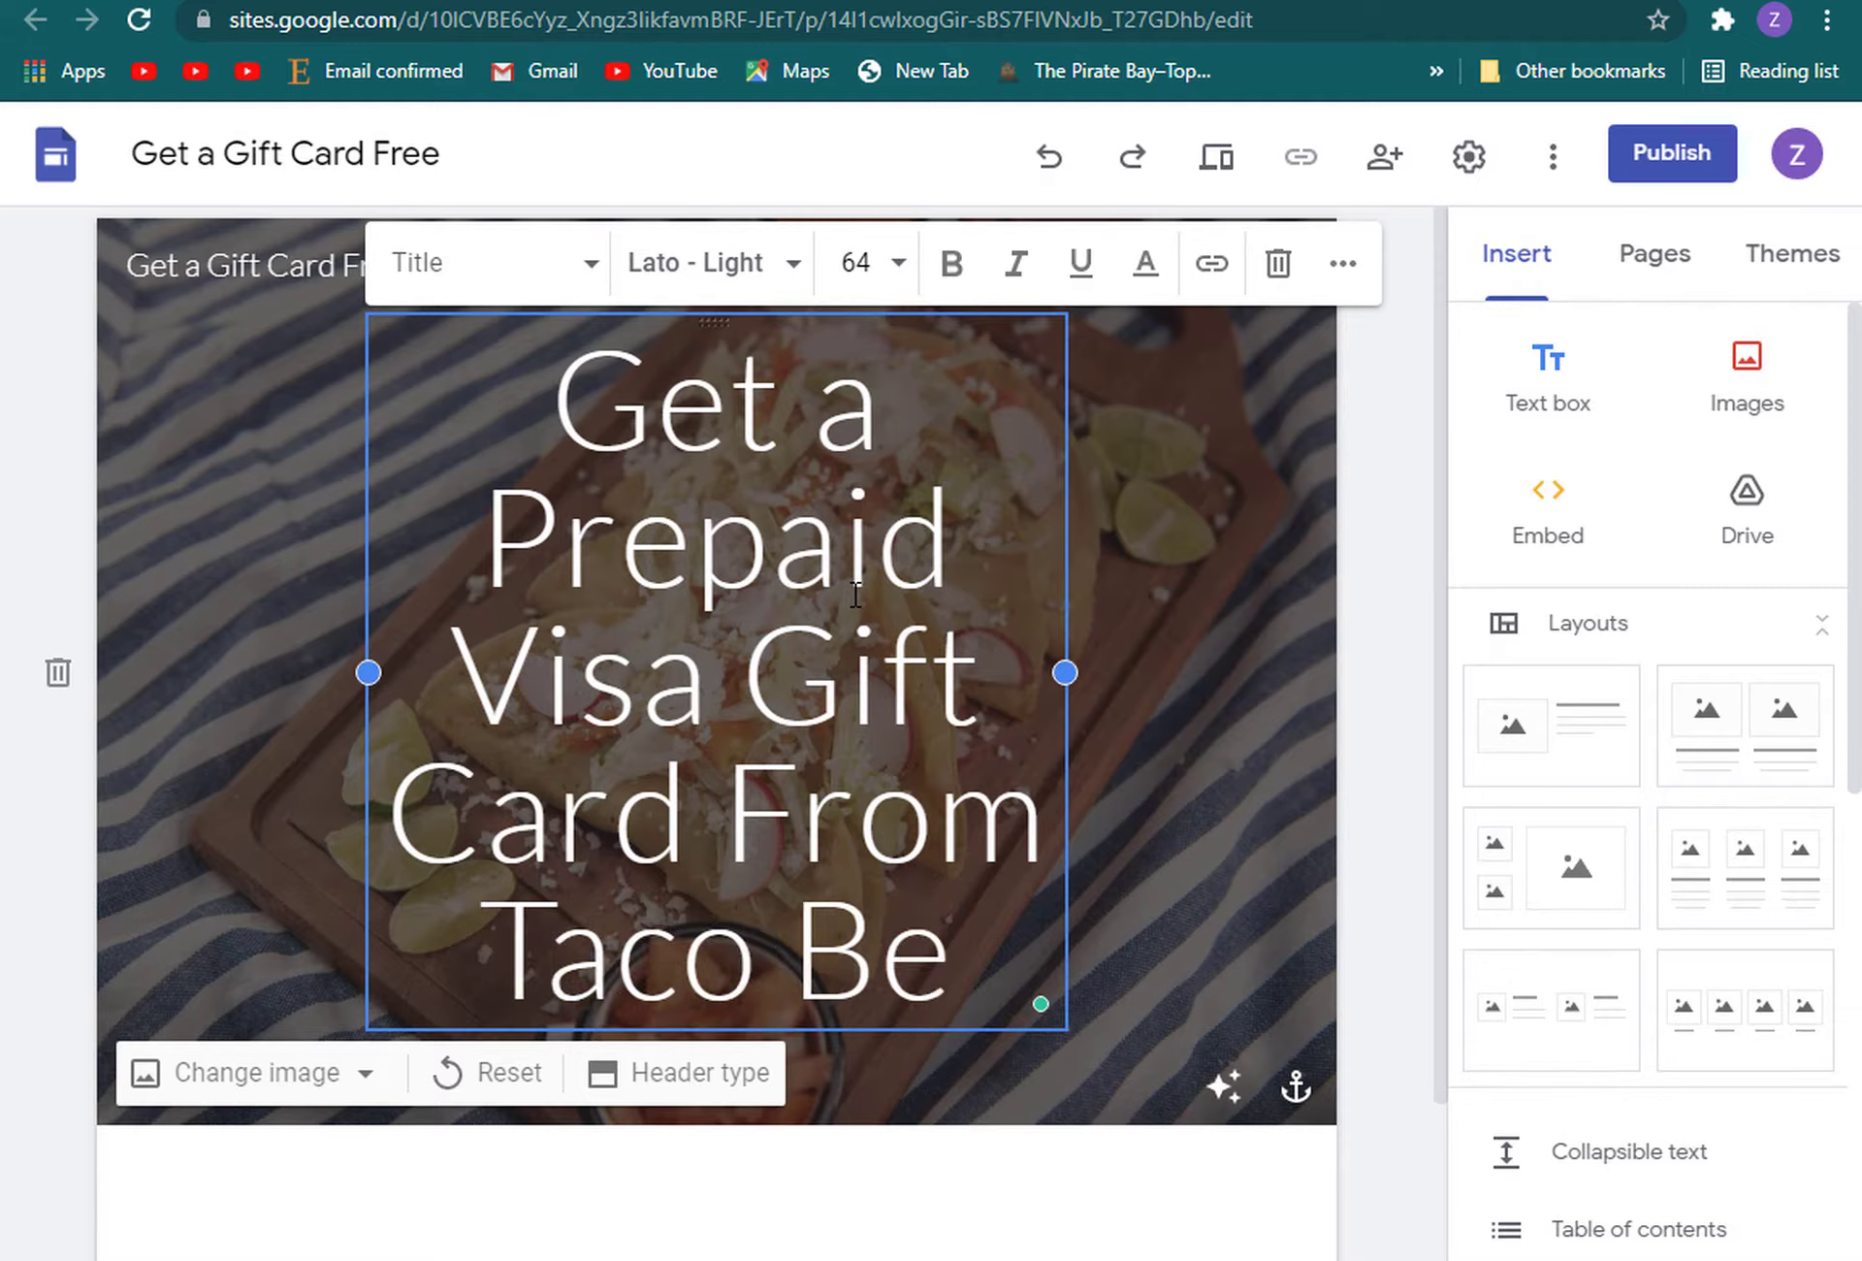
{"action": "type", "text": "ll"}
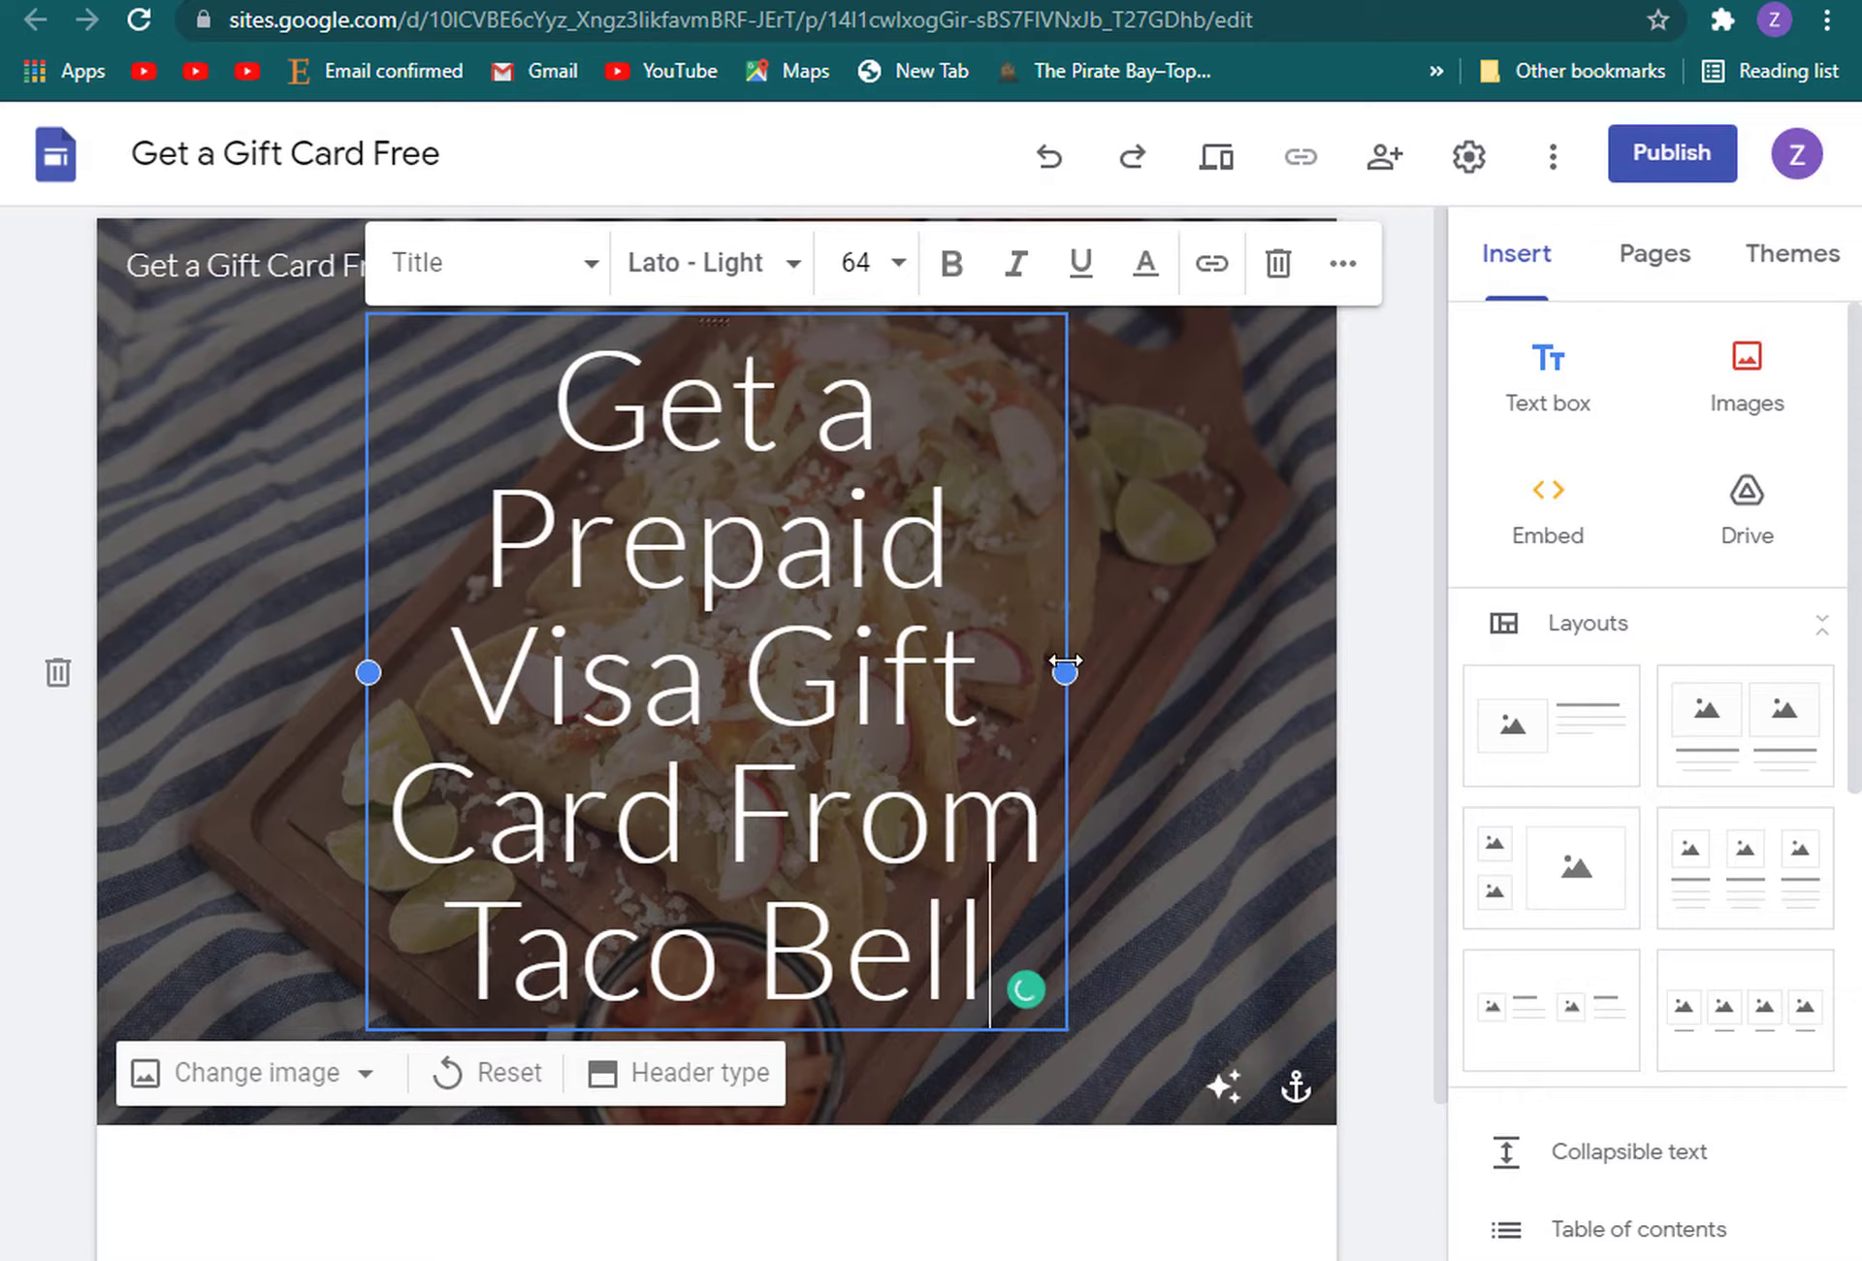
Widen the header's title box and set the whole title text to font size 48
{"action": "left_click_drag", "start_coordinate": [1065, 660], "coordinate": [1155, 673]}
{"action": "left_click_drag", "start_coordinate": [1030, 970], "coordinate": [570, 387]}
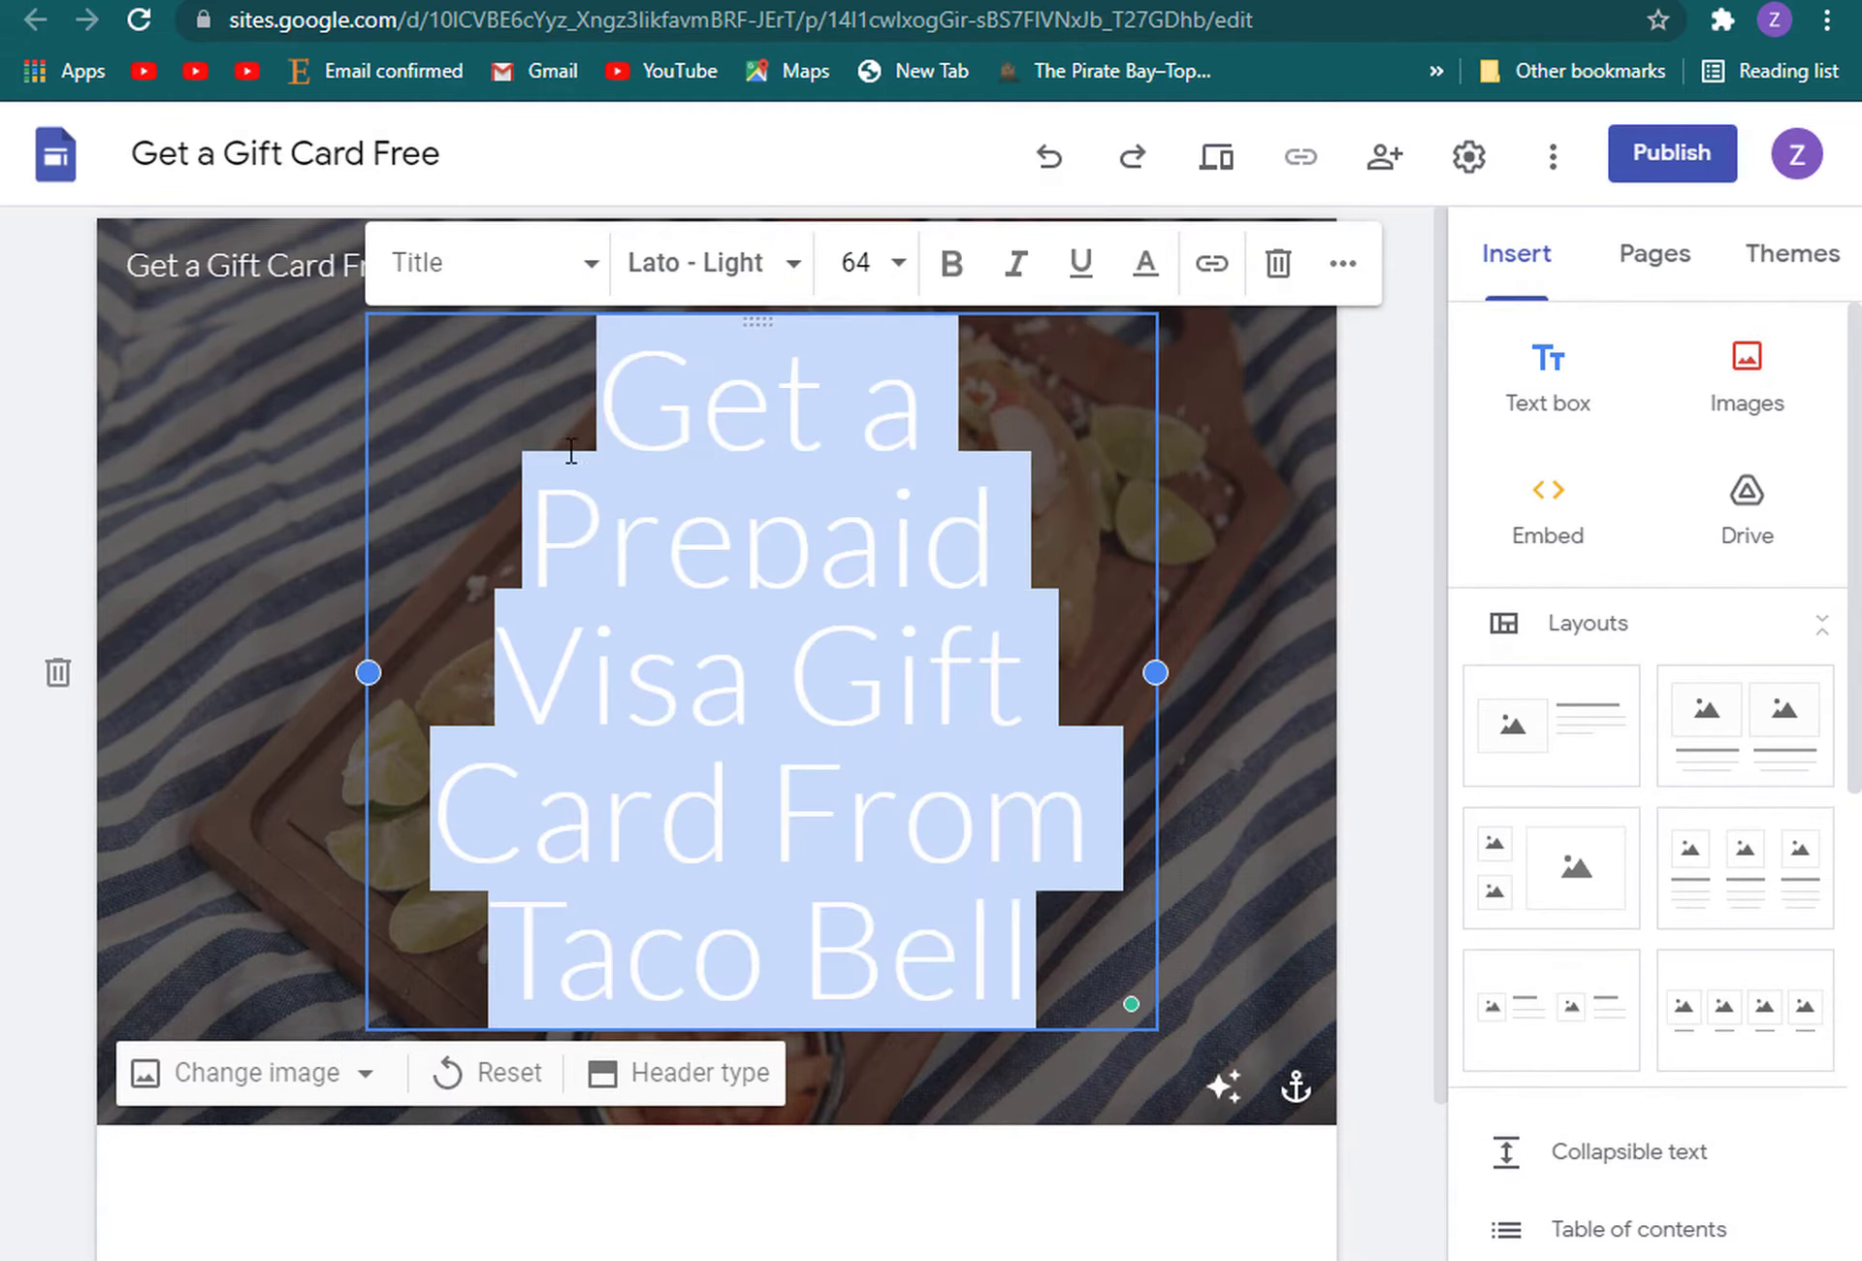
{"action": "left_click", "coordinate": [890, 262]}
{"action": "scroll", "coordinate": [870, 500], "scroll_direction": "down", "scroll_amount": 2}
{"action": "scroll", "coordinate": [869, 607], "scroll_direction": "down", "scroll_amount": 2}
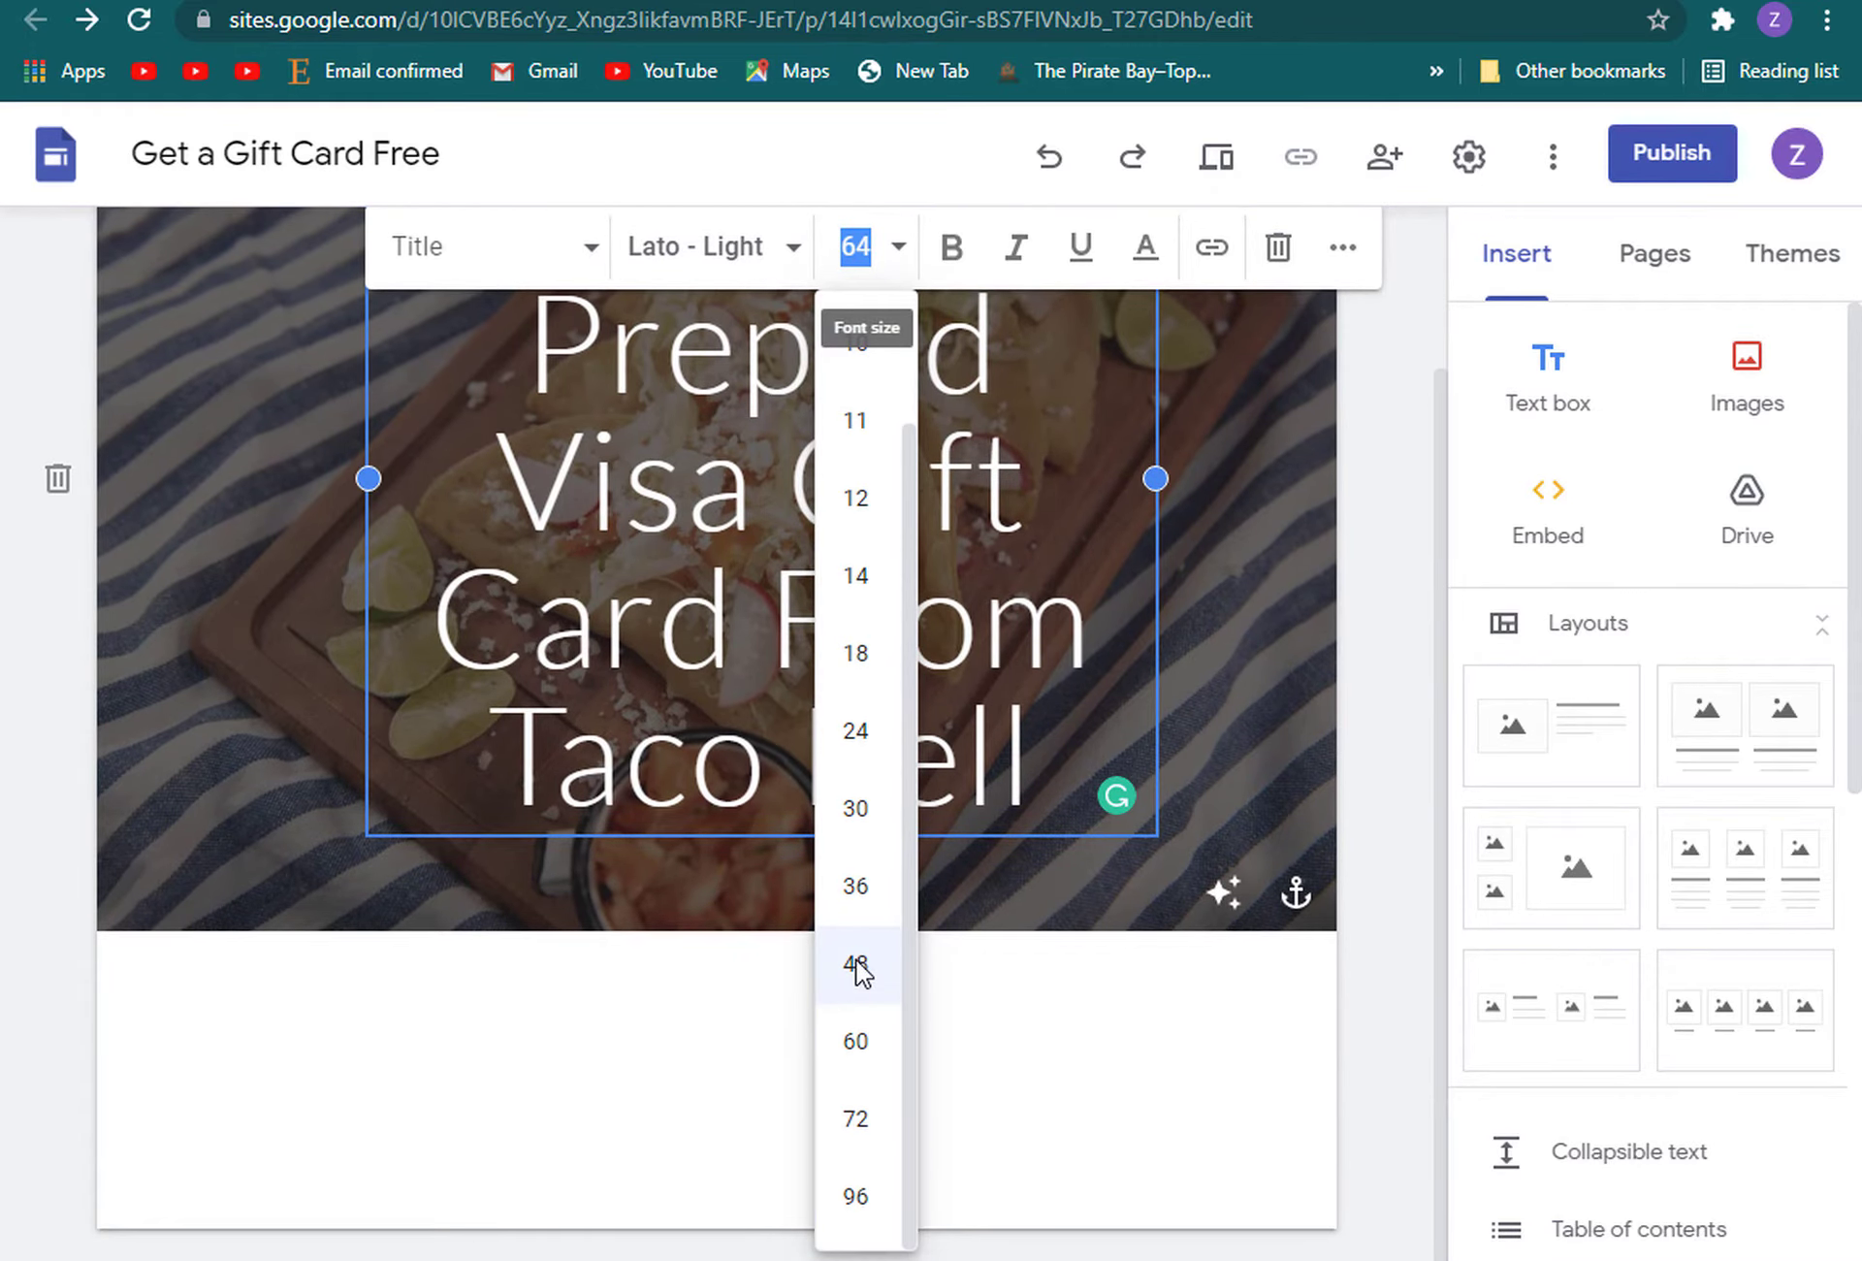
{"action": "left_click", "coordinate": [859, 976]}
{"action": "left_click", "coordinate": [1197, 589]}
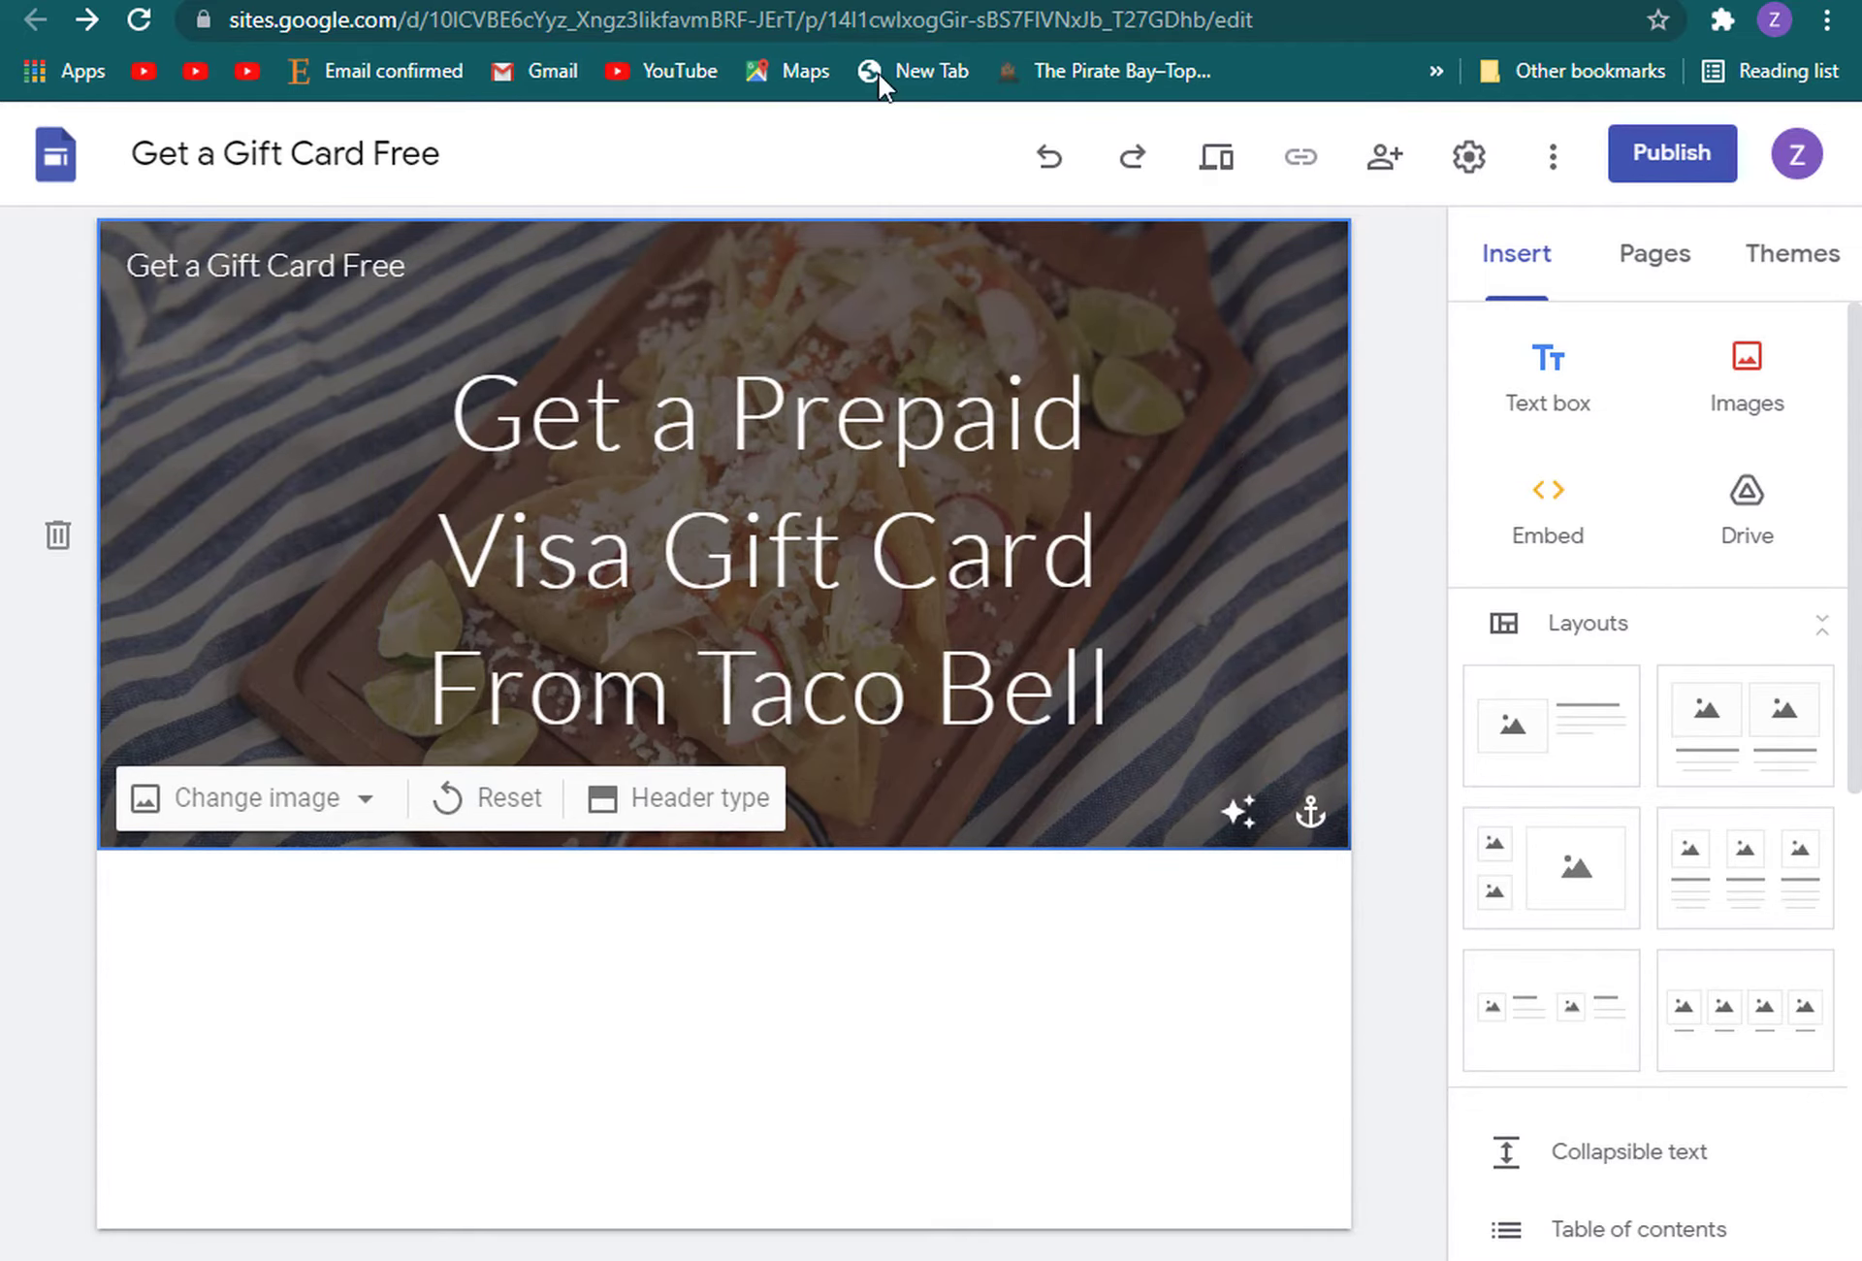
Switch to CPAGrip, highlight the Taco Bell offer's payout amount and return to the Google Sites editor
{"action": "left_click", "coordinate": [216, 2]}
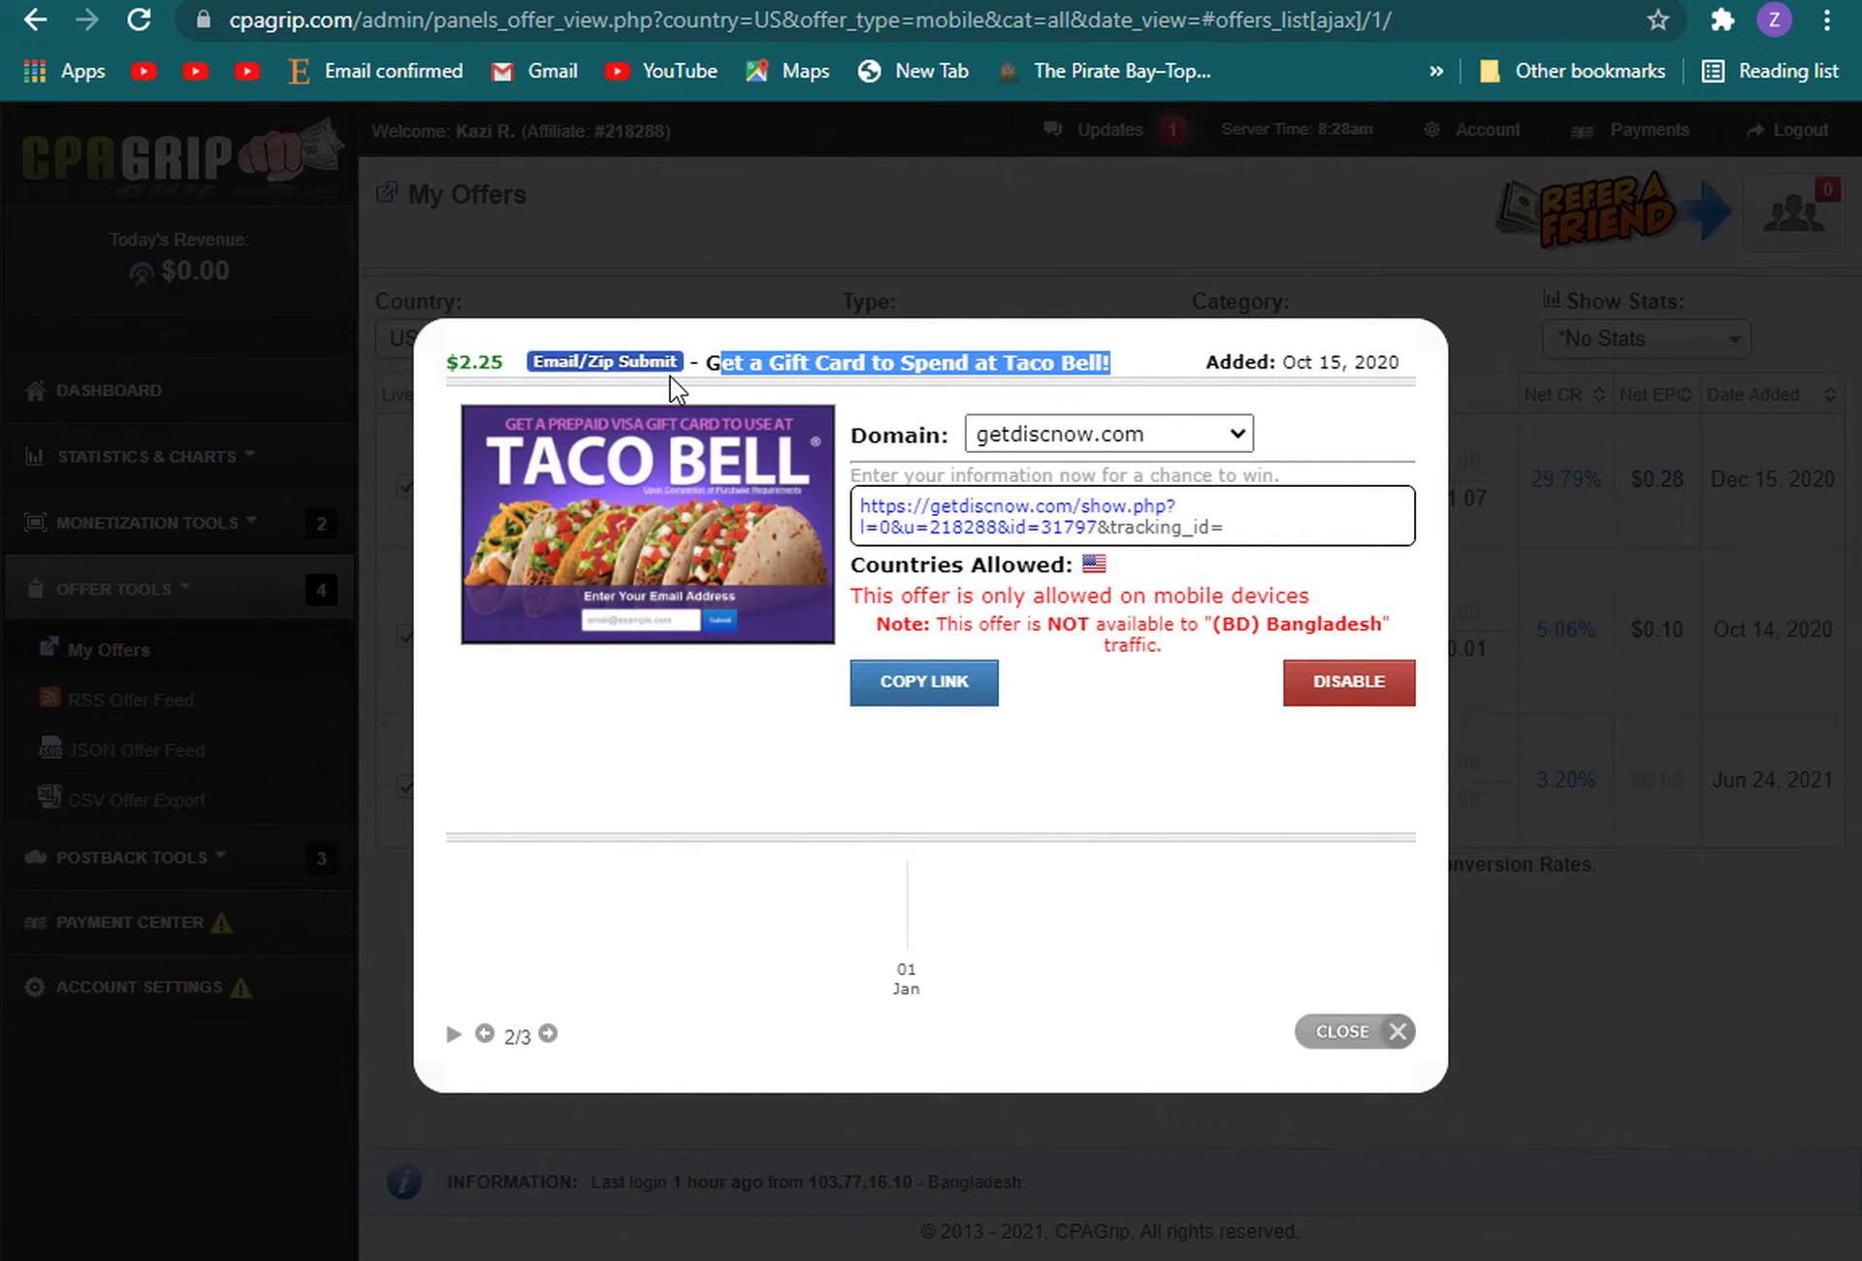
{"action": "left_click_drag", "start_coordinate": [506, 366], "coordinate": [444, 371]}
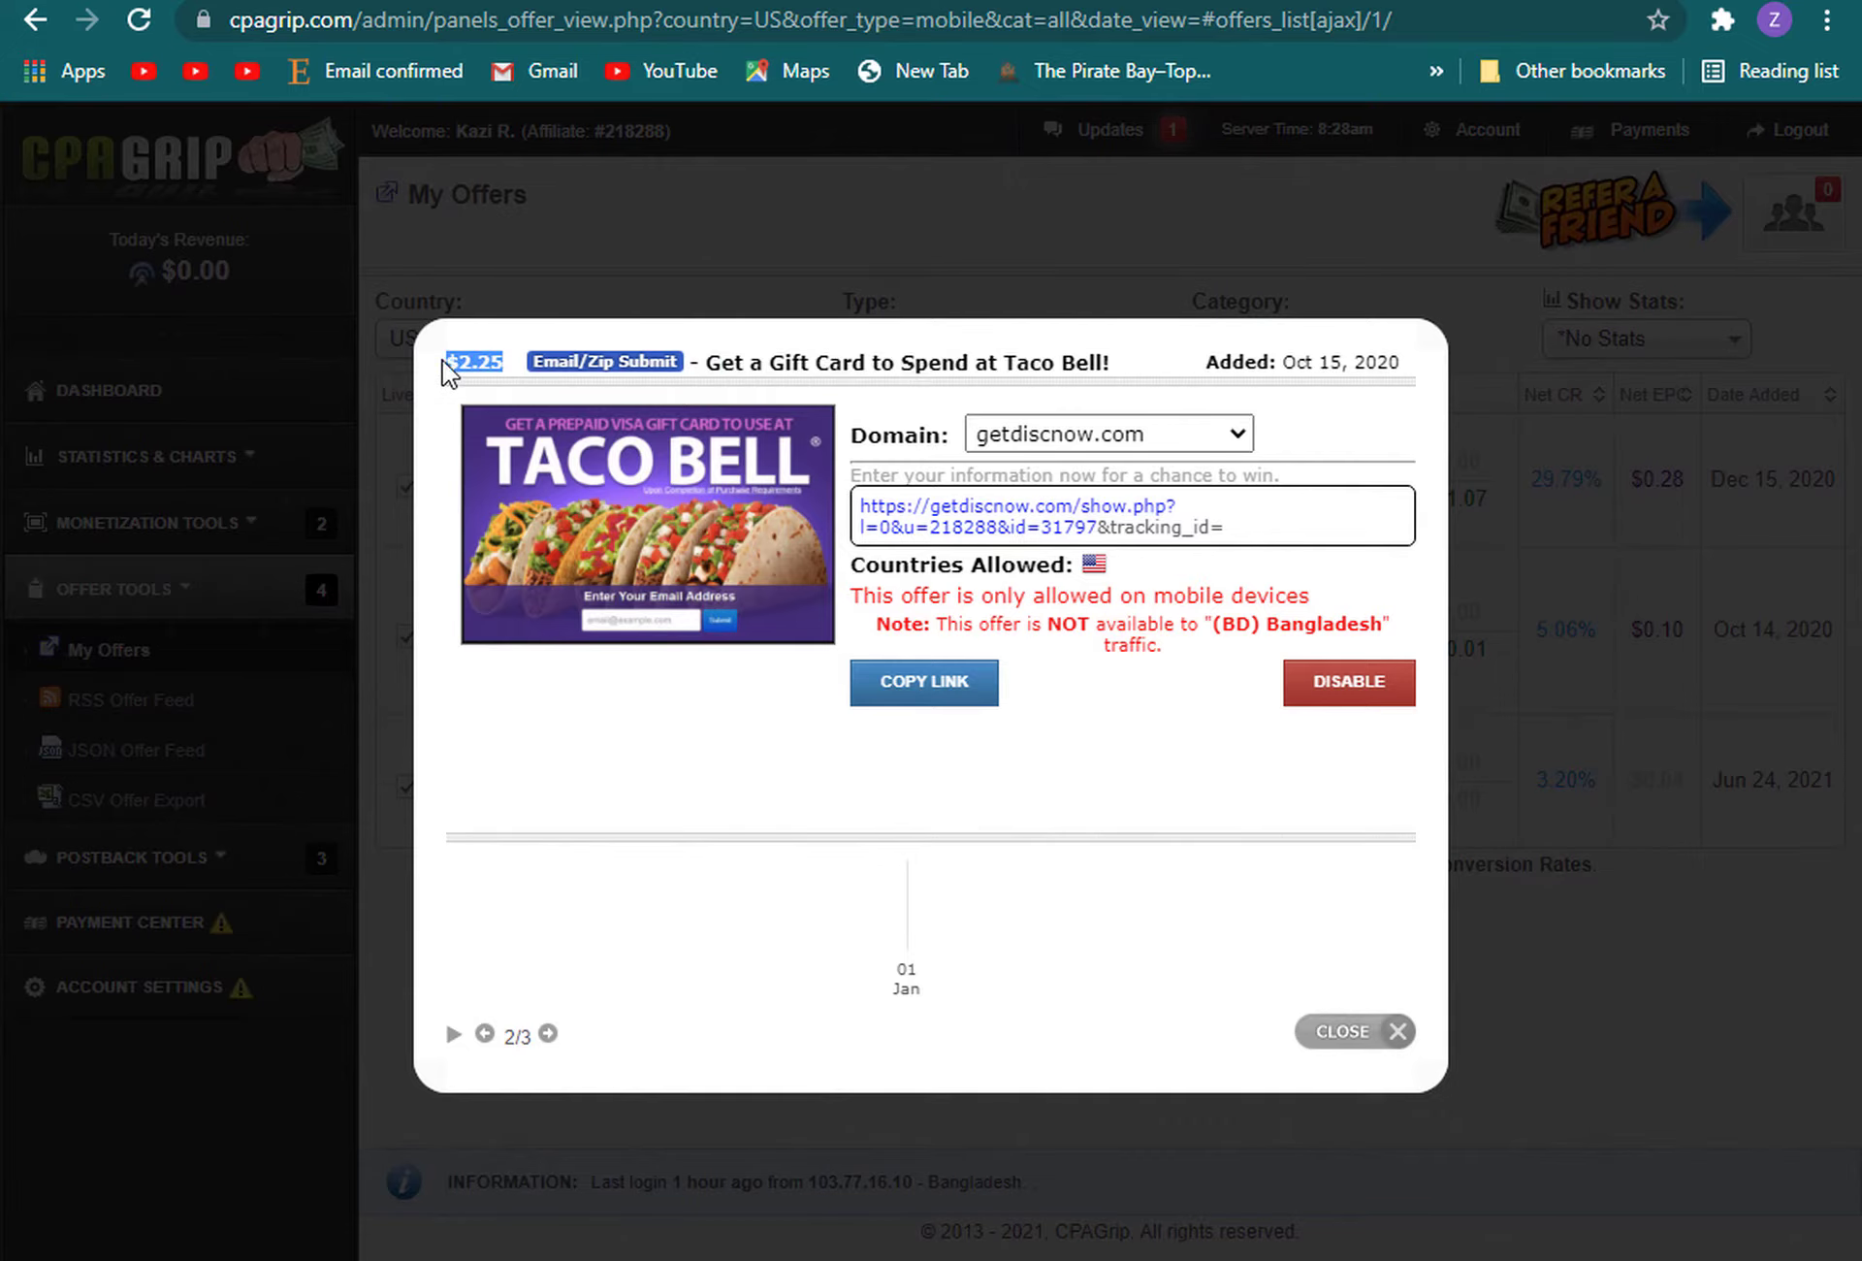
{"action": "left_click", "coordinate": [512, 342]}
{"action": "left_click", "coordinate": [906, 1]}
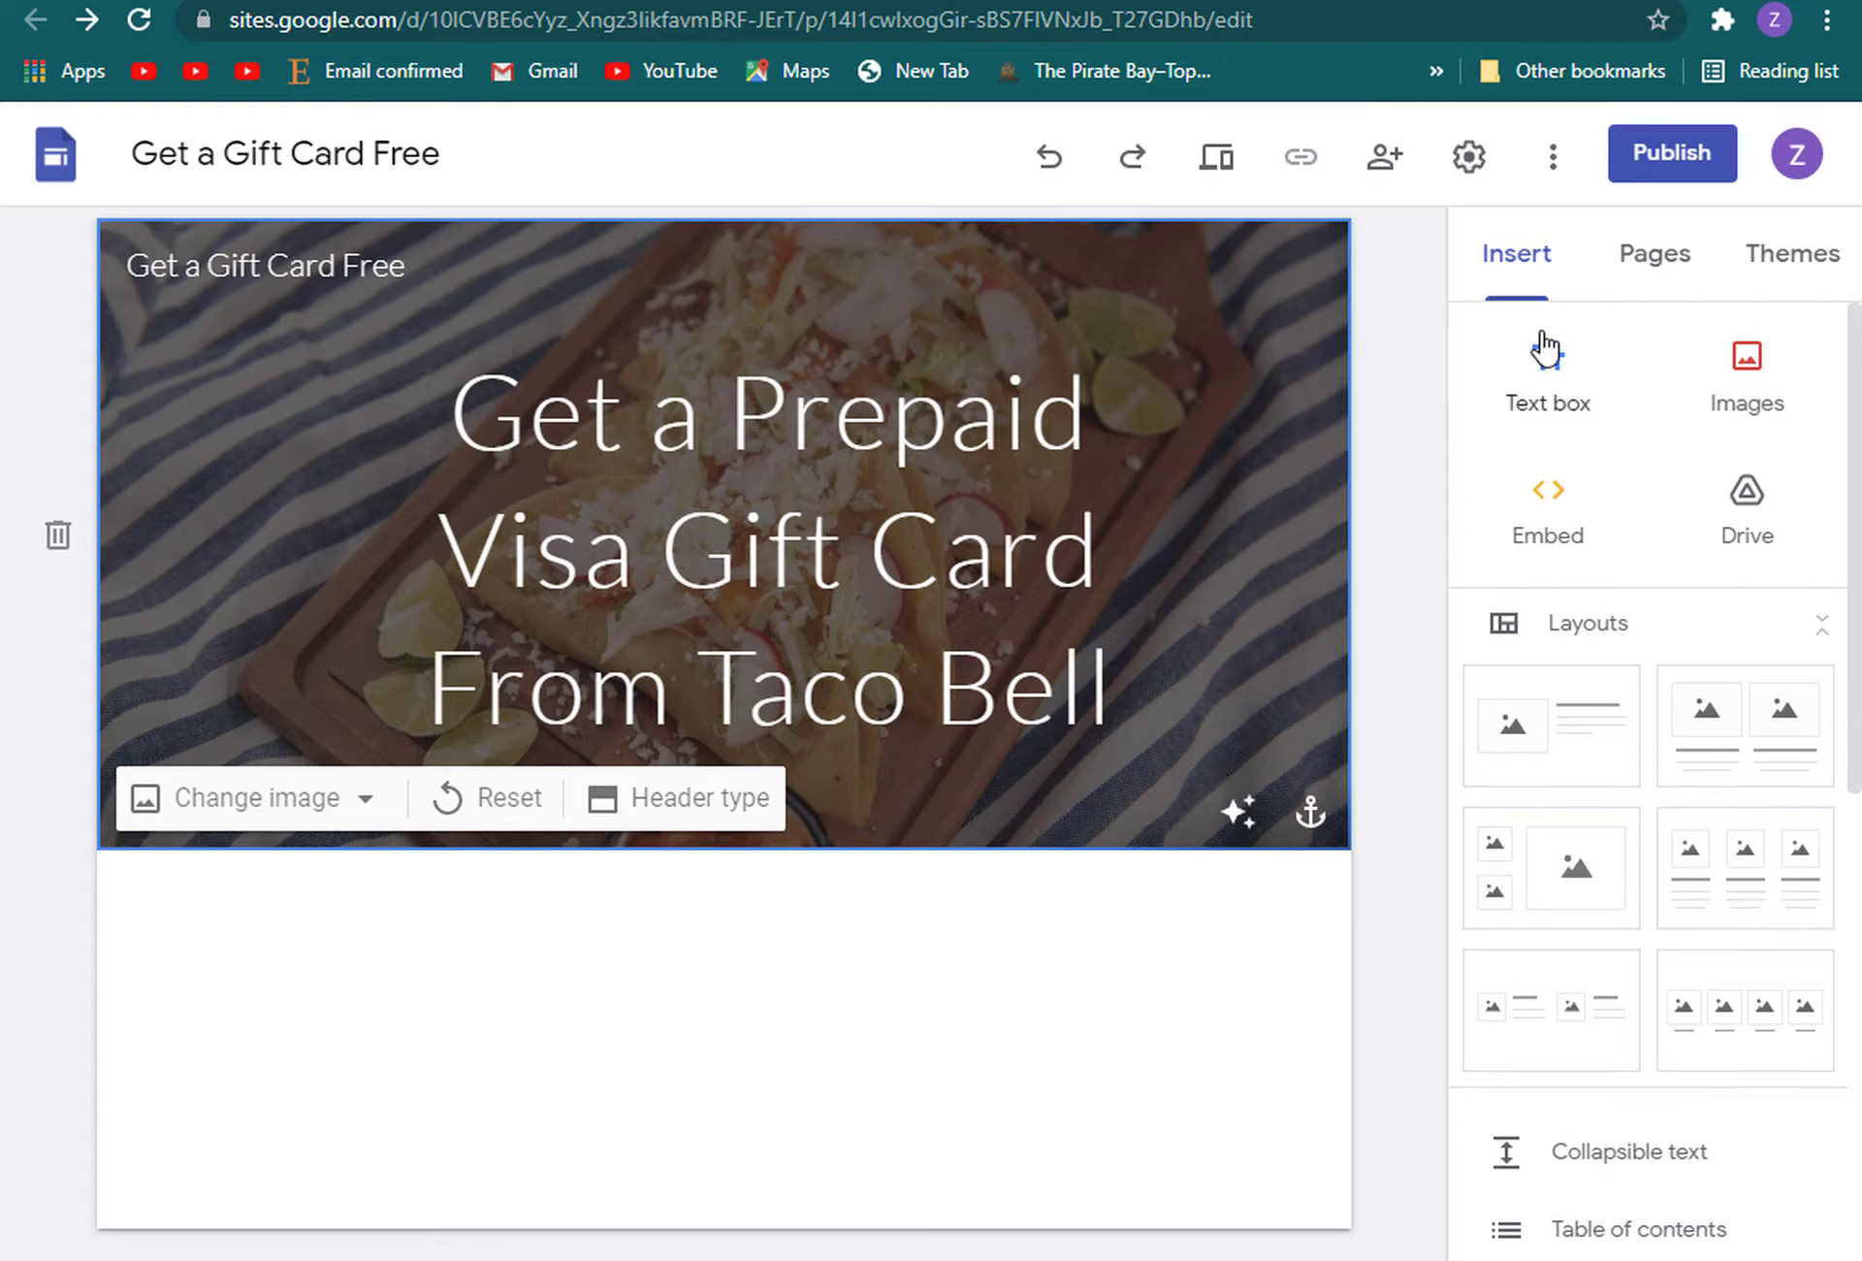
Start inserting a button on the page and name it "Take Survey"
{"action": "scroll", "coordinate": [1537, 436], "scroll_direction": "down", "scroll_amount": 6}
{"action": "scroll", "coordinate": [1534, 475], "scroll_direction": "down", "scroll_amount": 2}
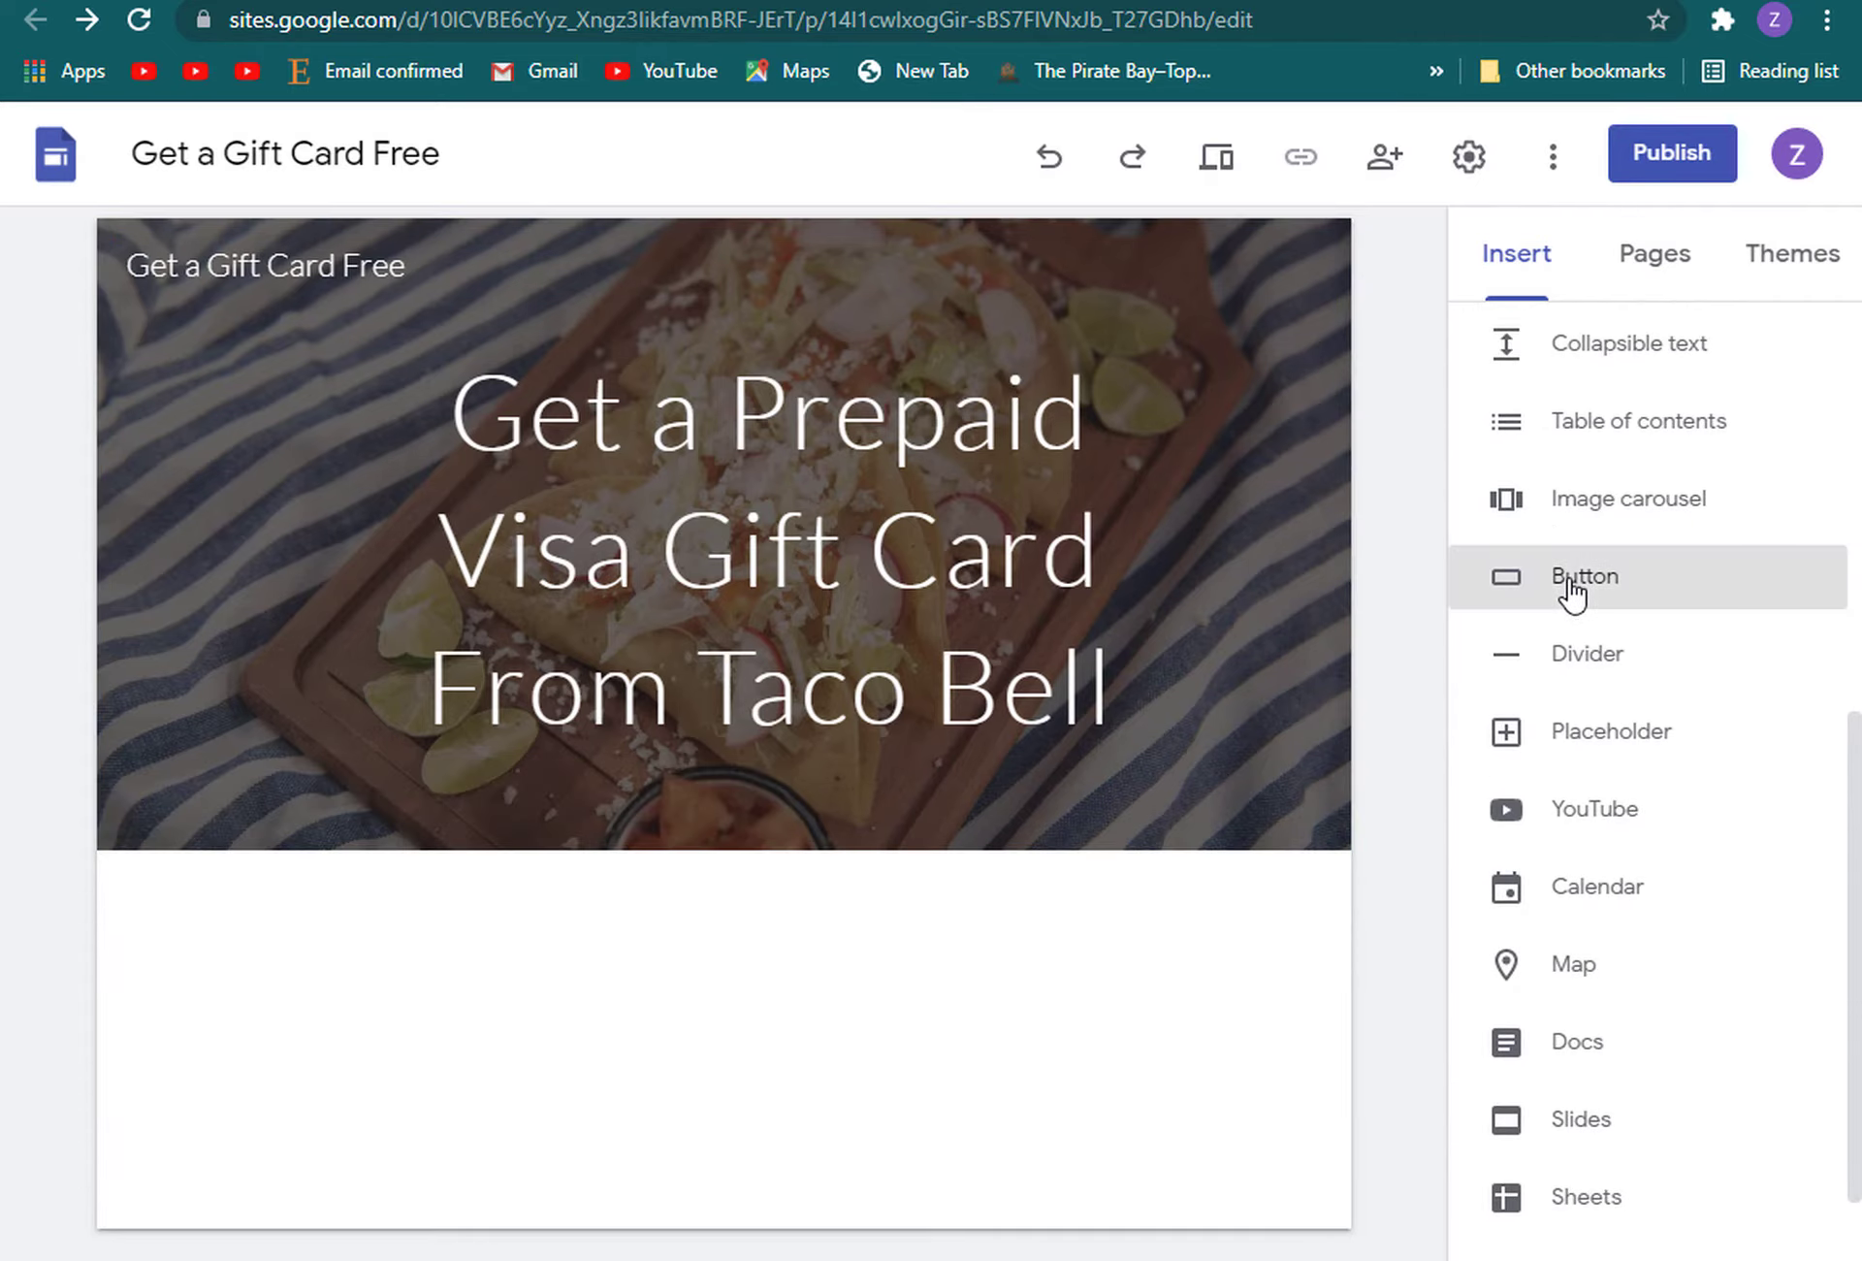
{"action": "left_click", "coordinate": [1507, 582]}
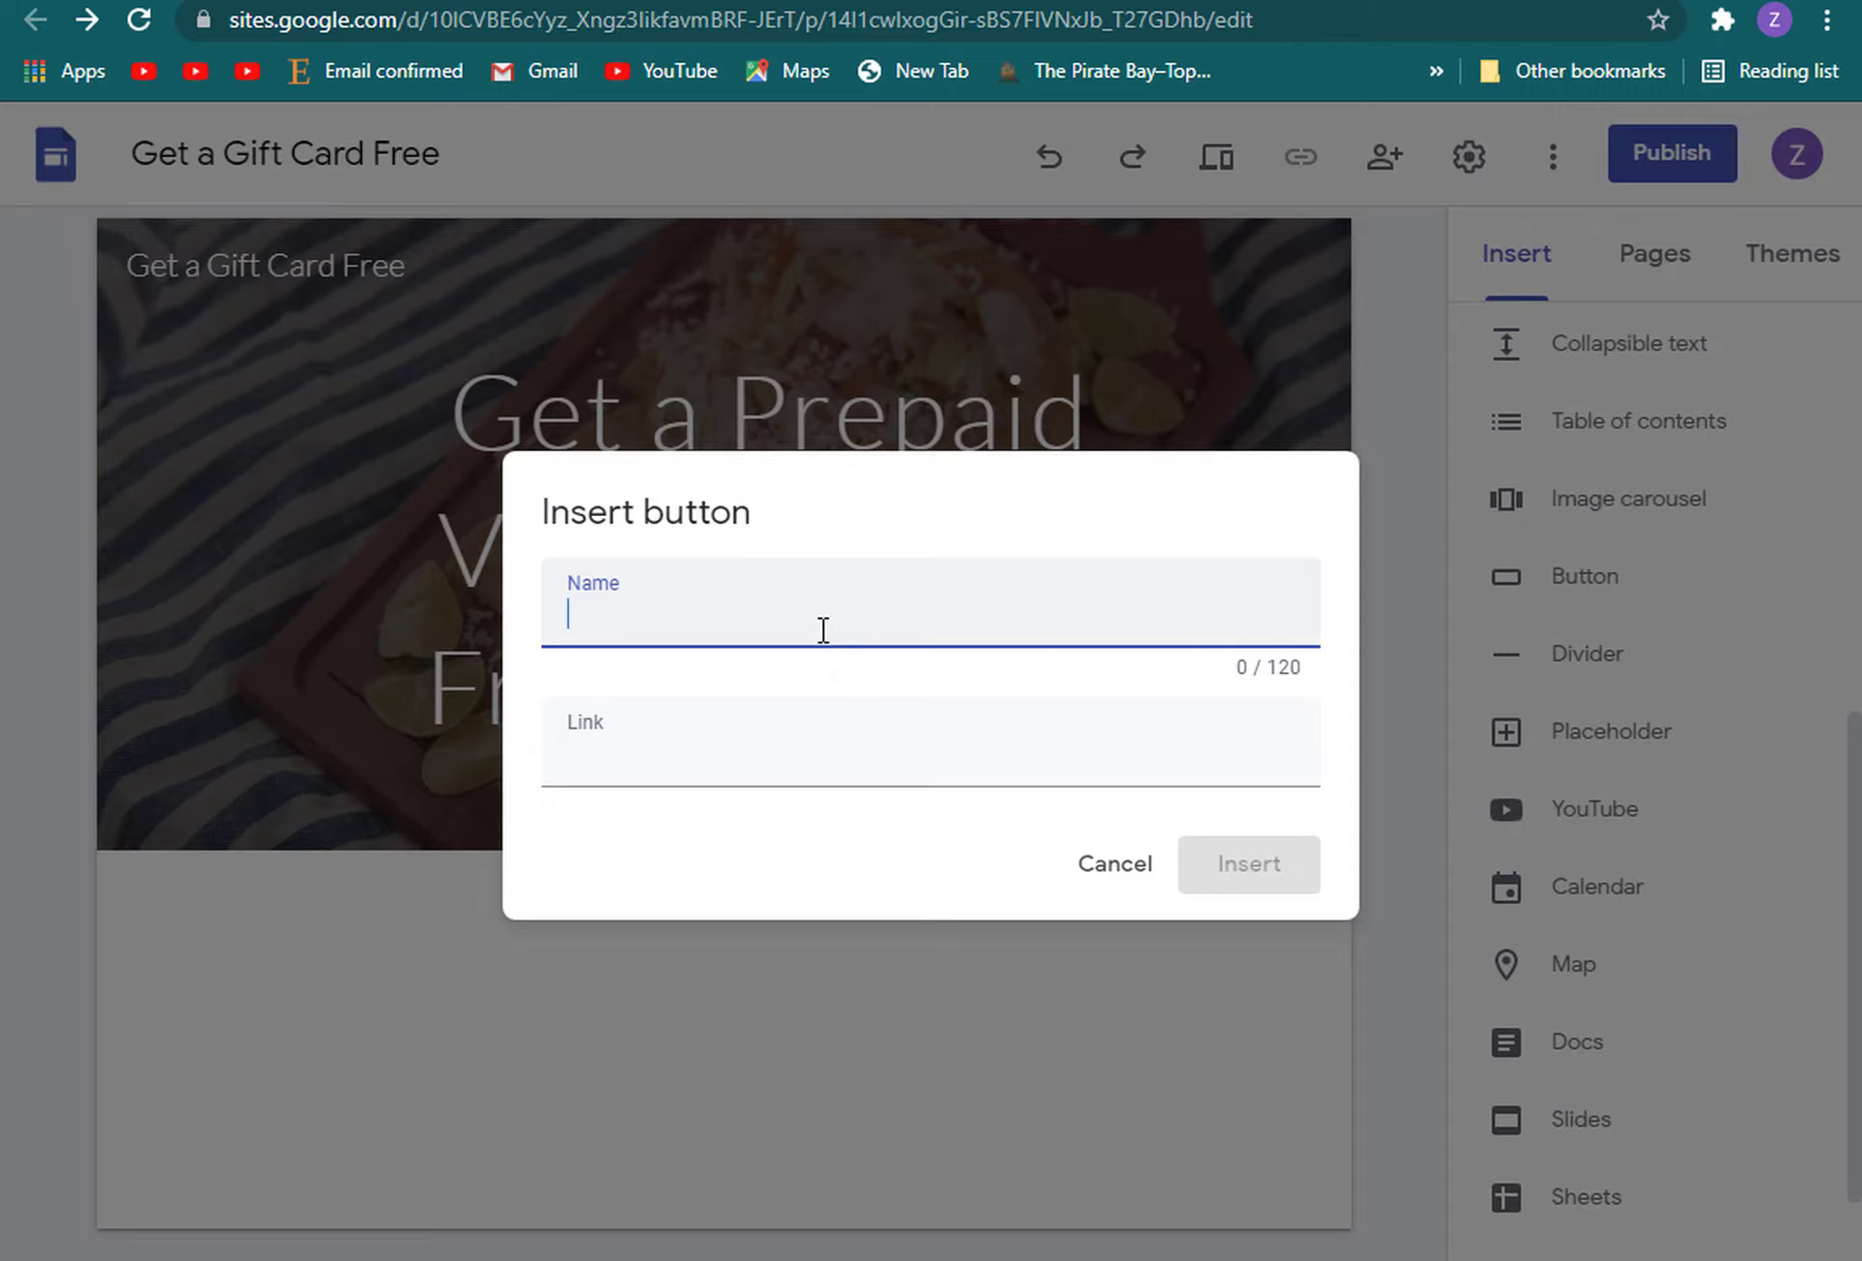
{"action": "type", "text": "Take a Surve"}
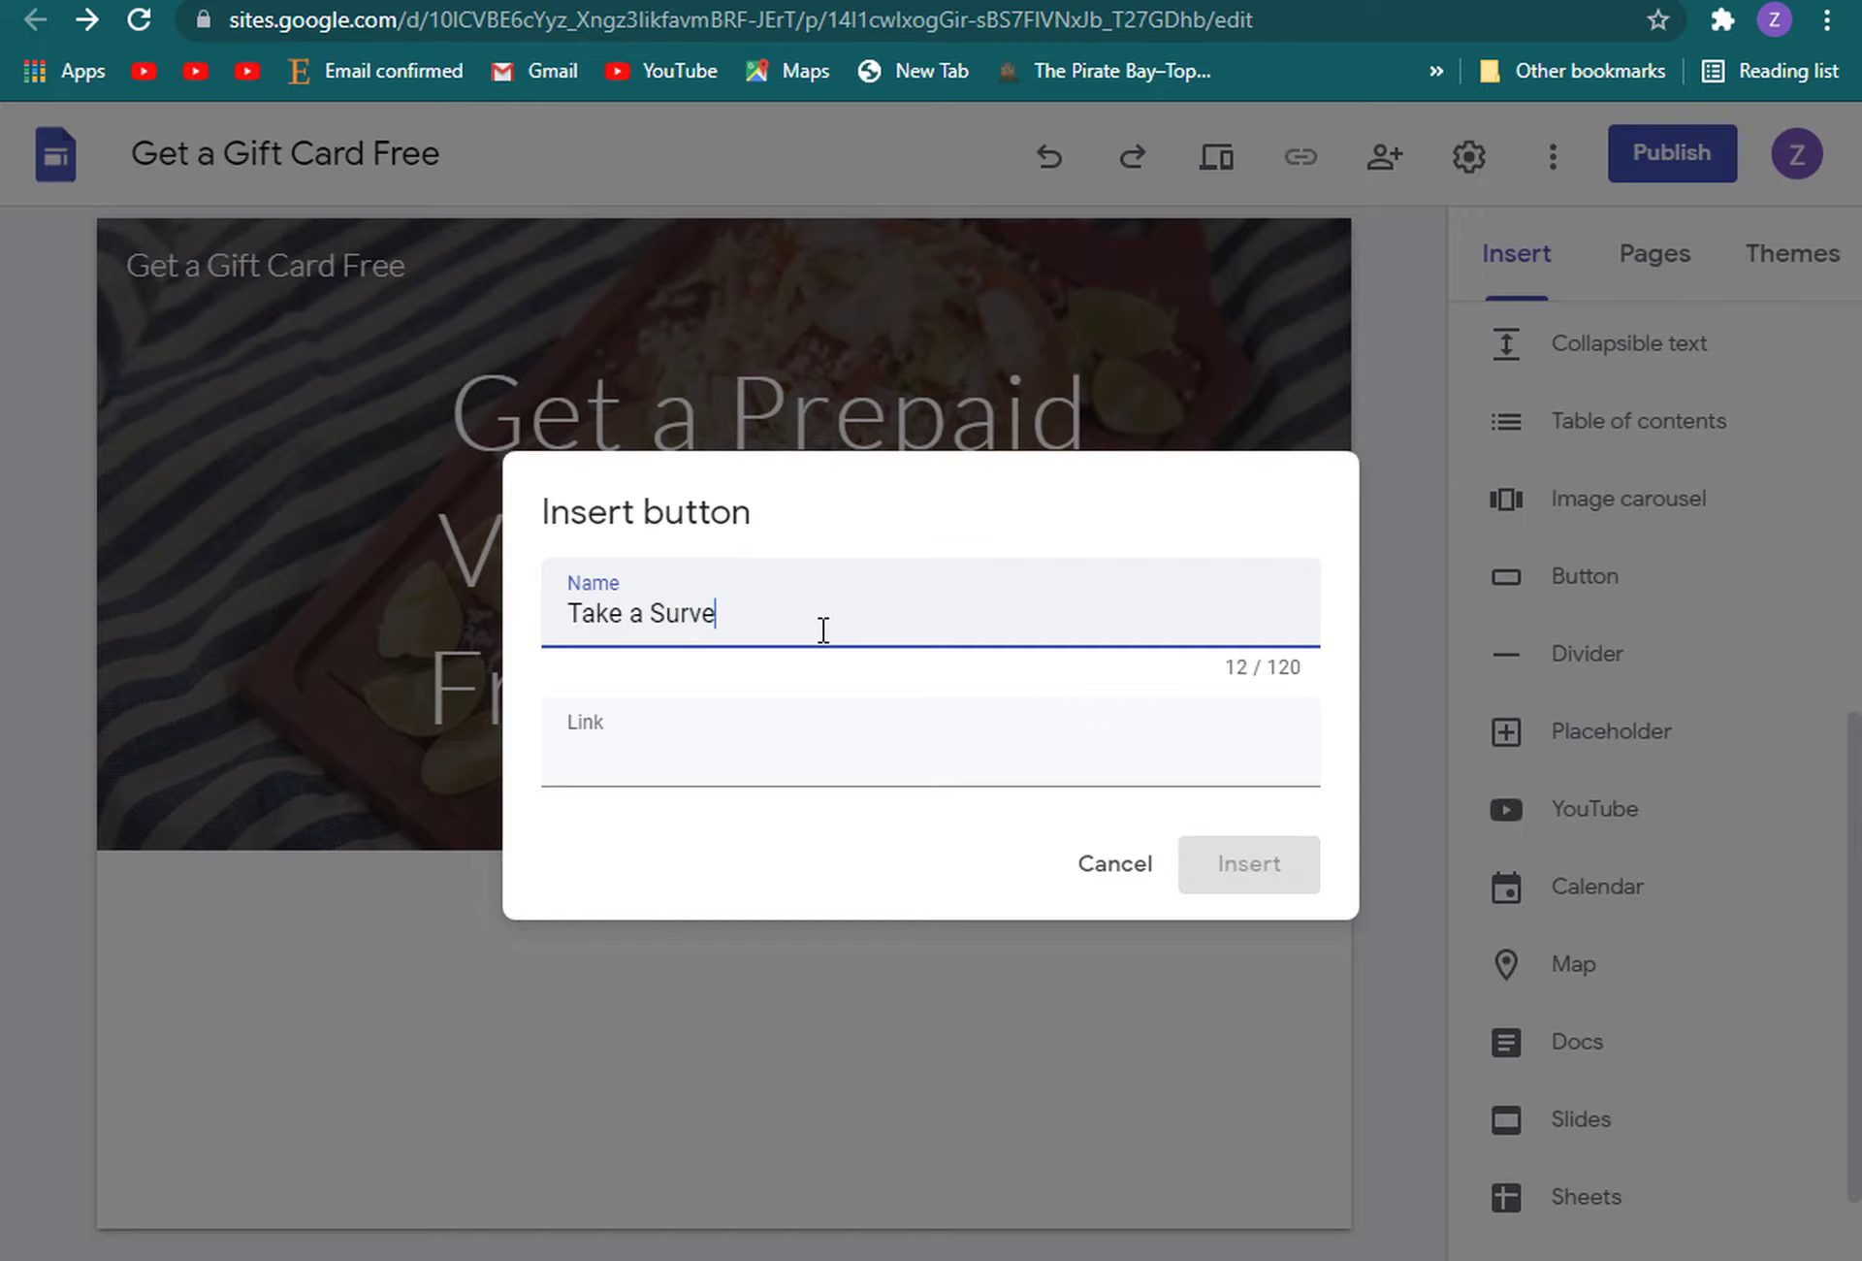
{"action": "type", "text": "y"}
{"action": "left_click", "coordinate": [648, 615]}
{"action": "key", "text": "BackSpace"}
Copy the Taco Bell offer link from CPAGrip, paste it as the new button's link and insert the button
{"action": "left_click", "coordinate": [644, 742]}
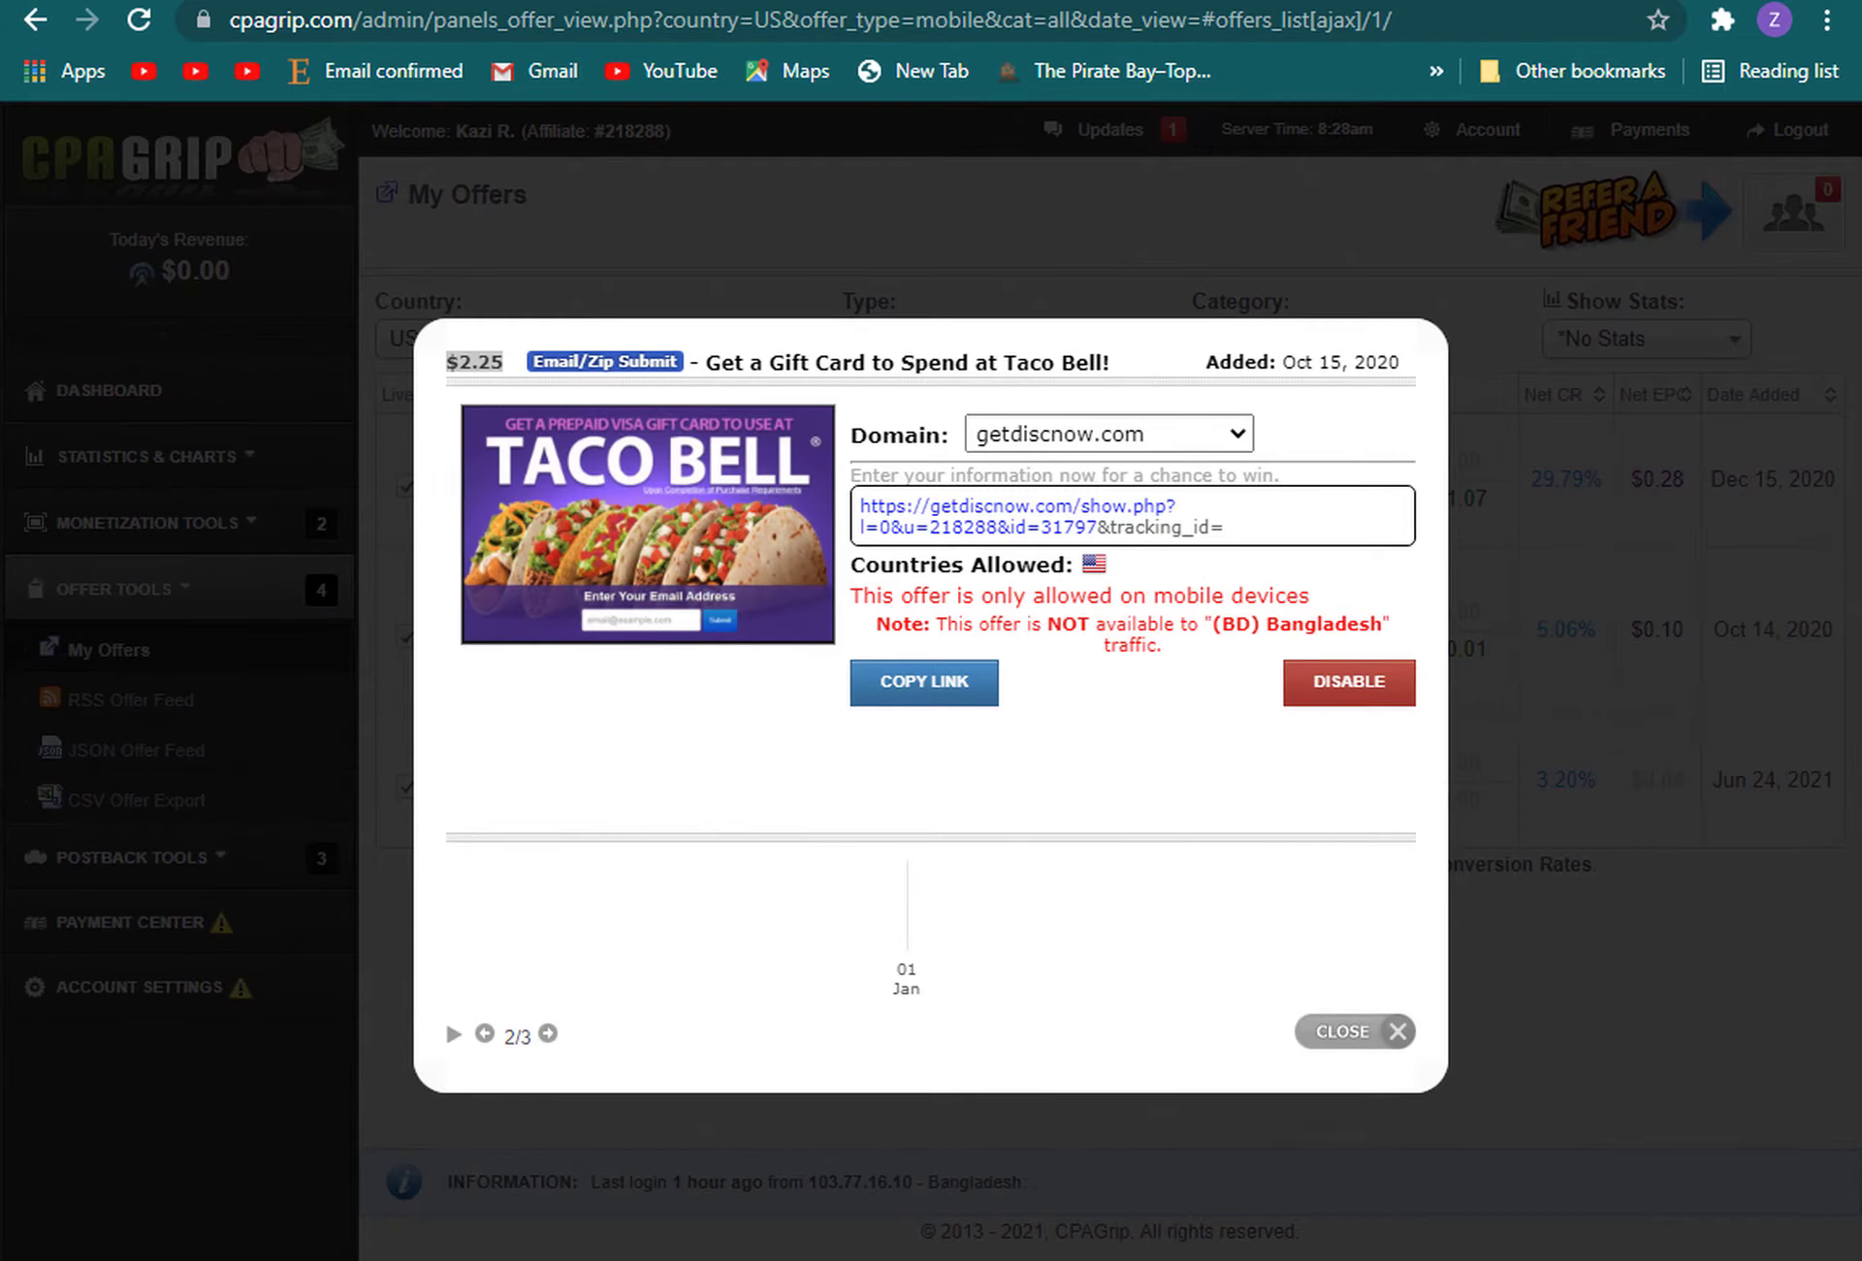
{"action": "left_click", "coordinate": [921, 691]}
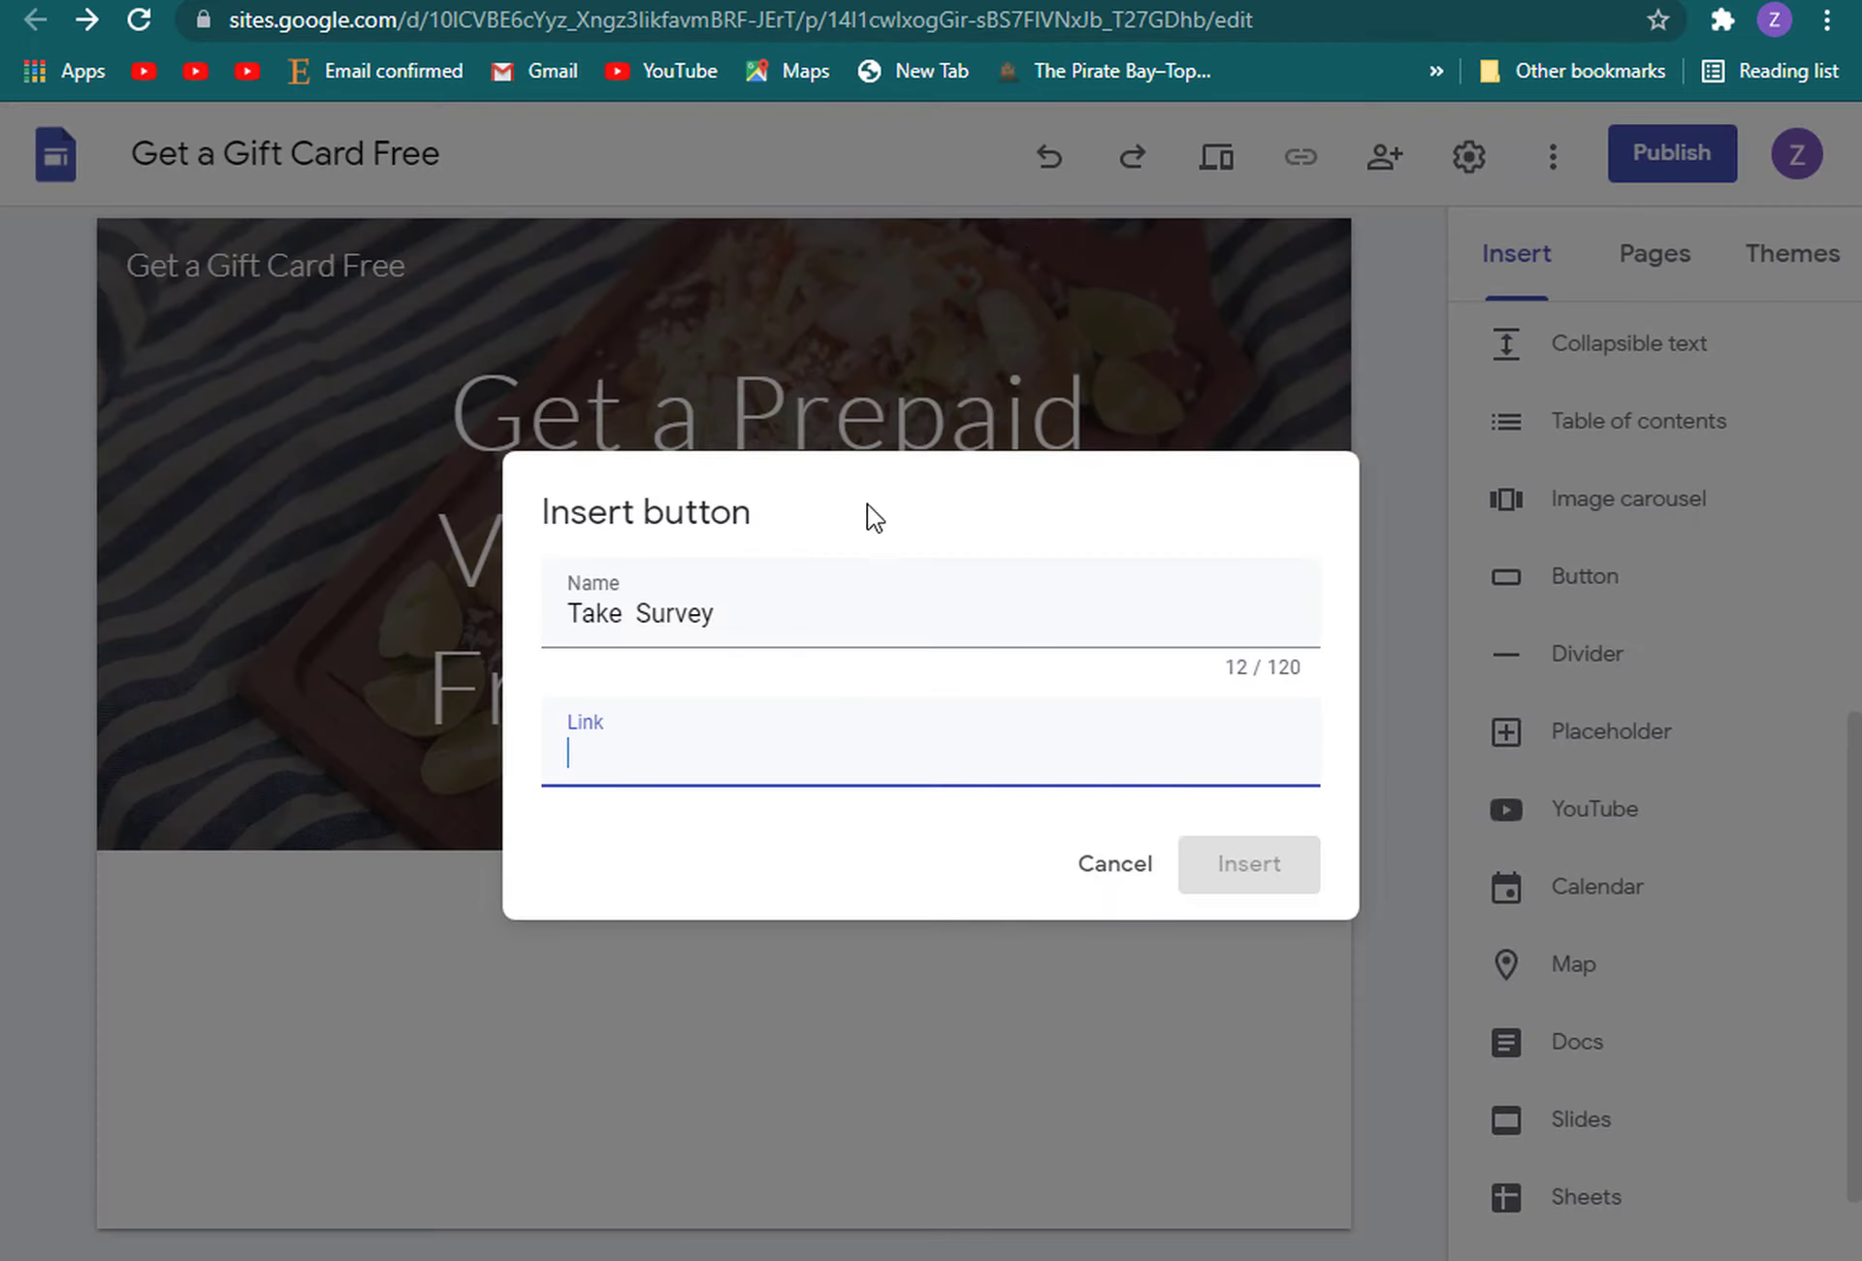
{"action": "right_click", "coordinate": [671, 753]}
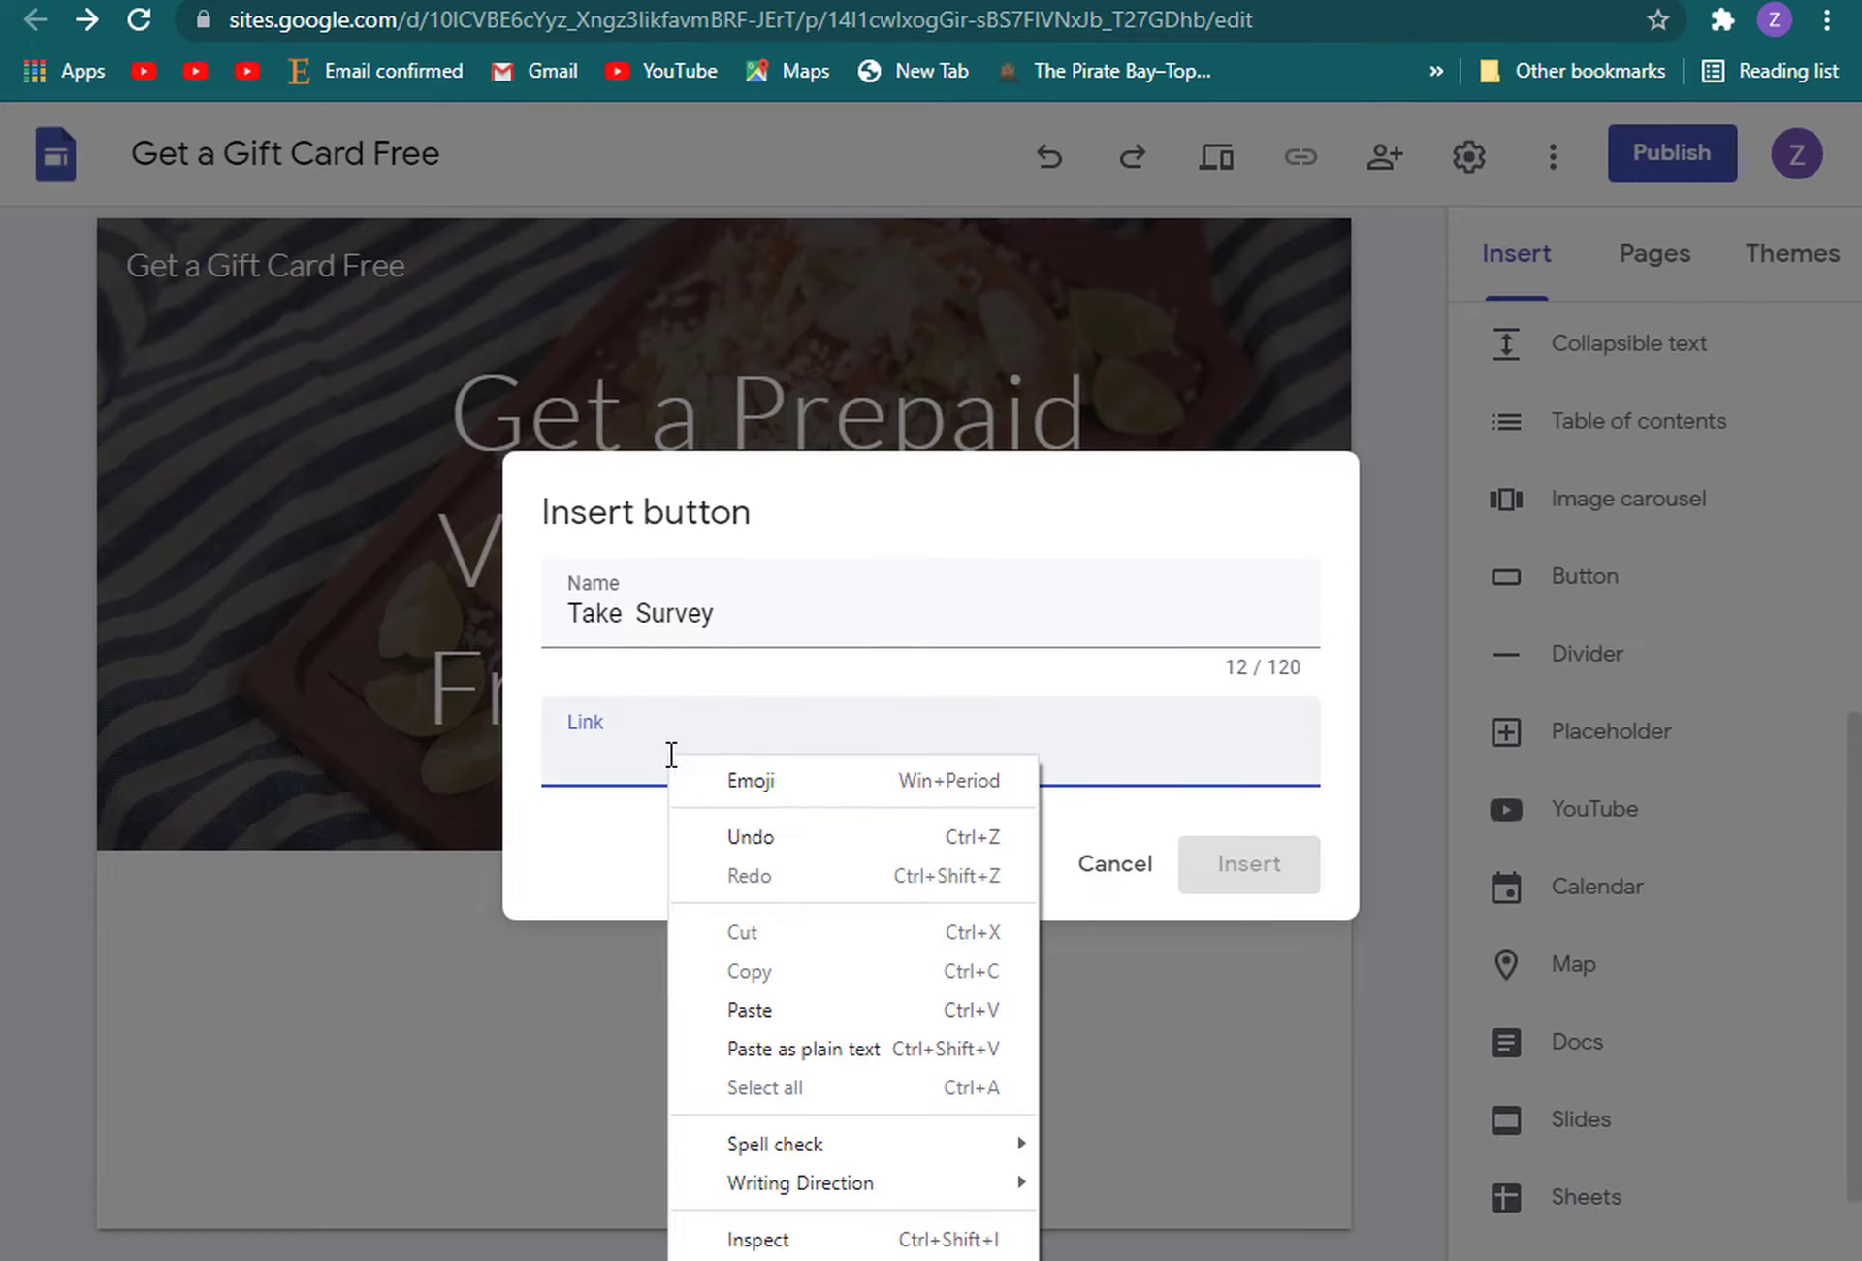
{"action": "left_click", "coordinate": [742, 1010]}
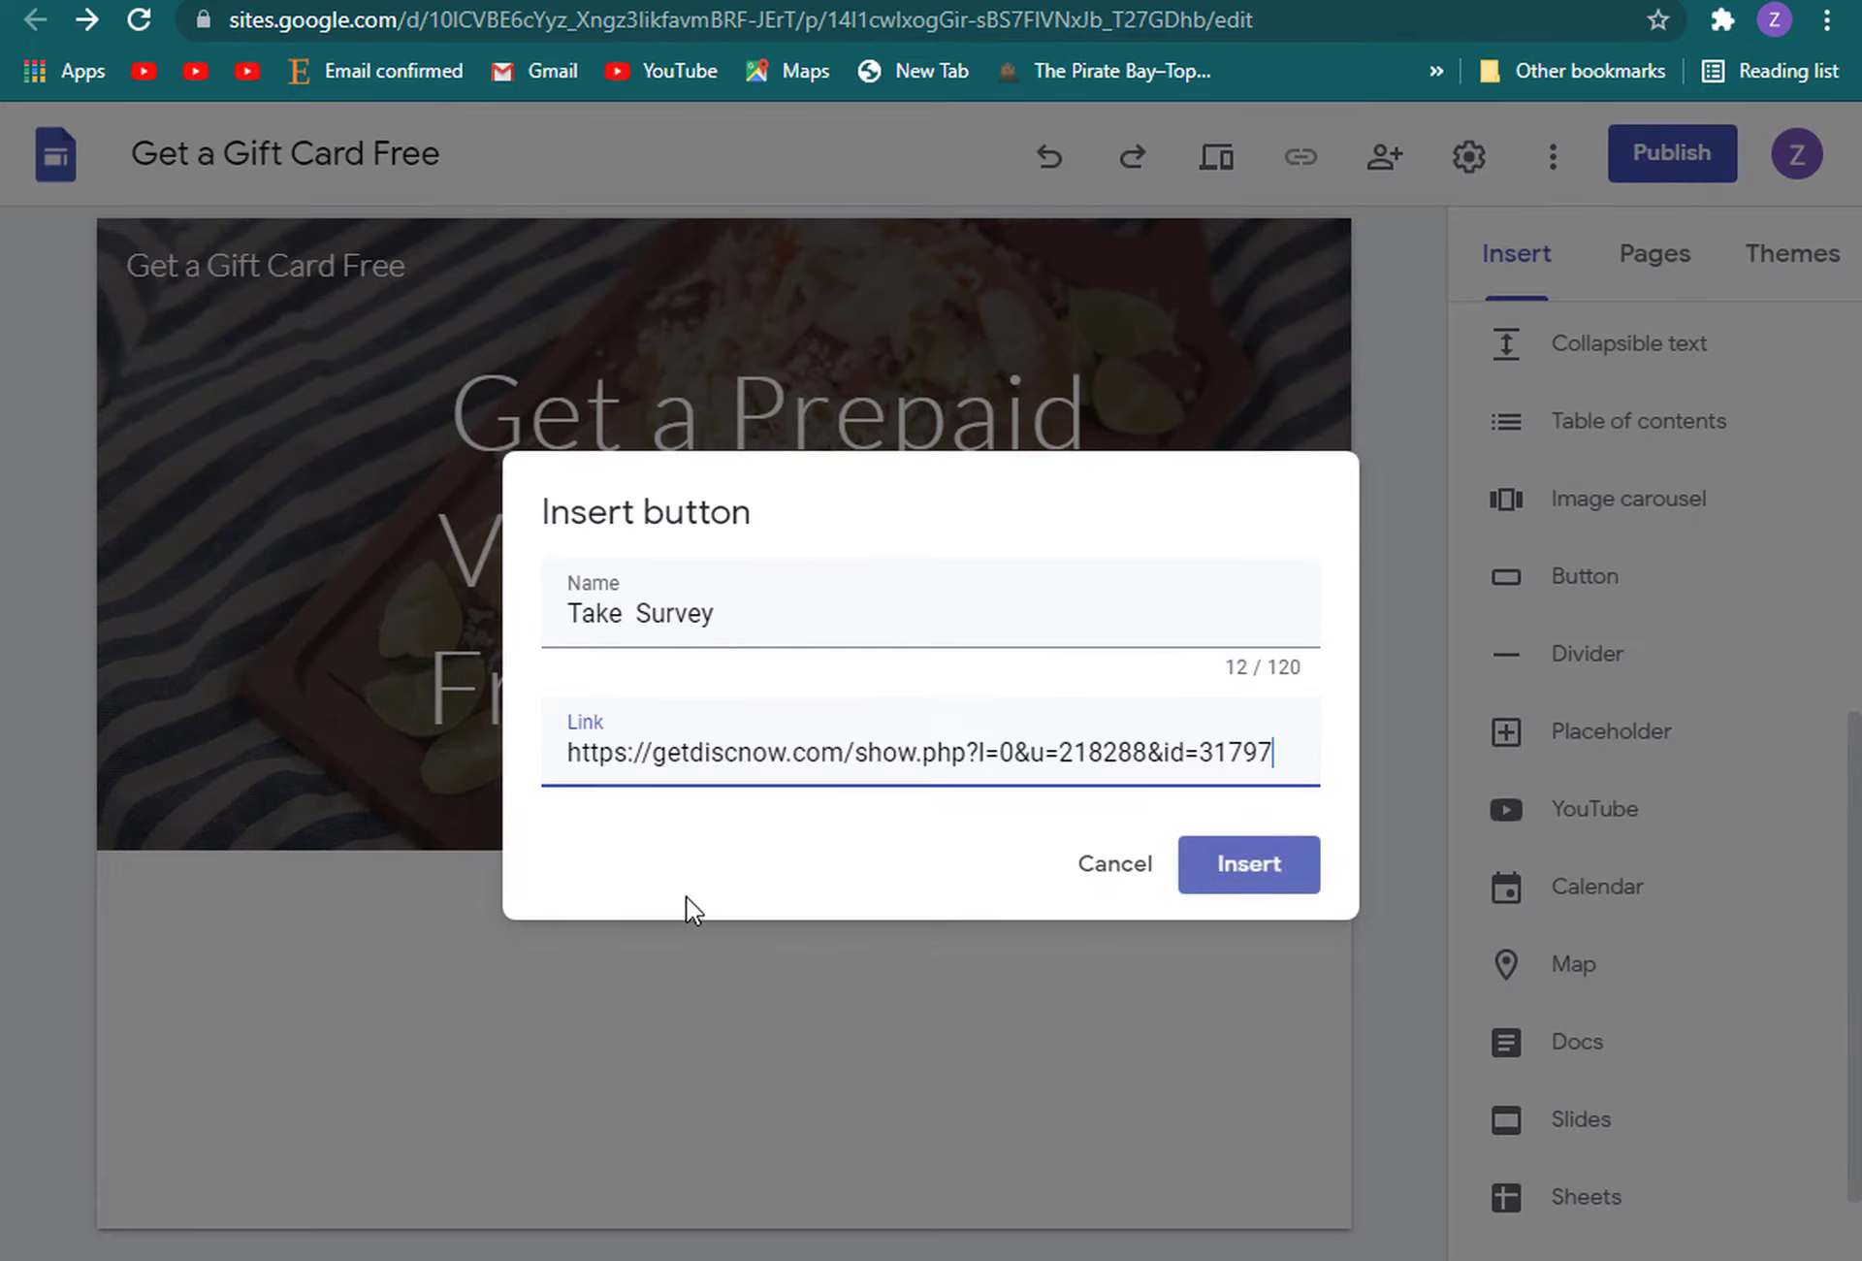
{"action": "left_click", "coordinate": [1276, 883]}
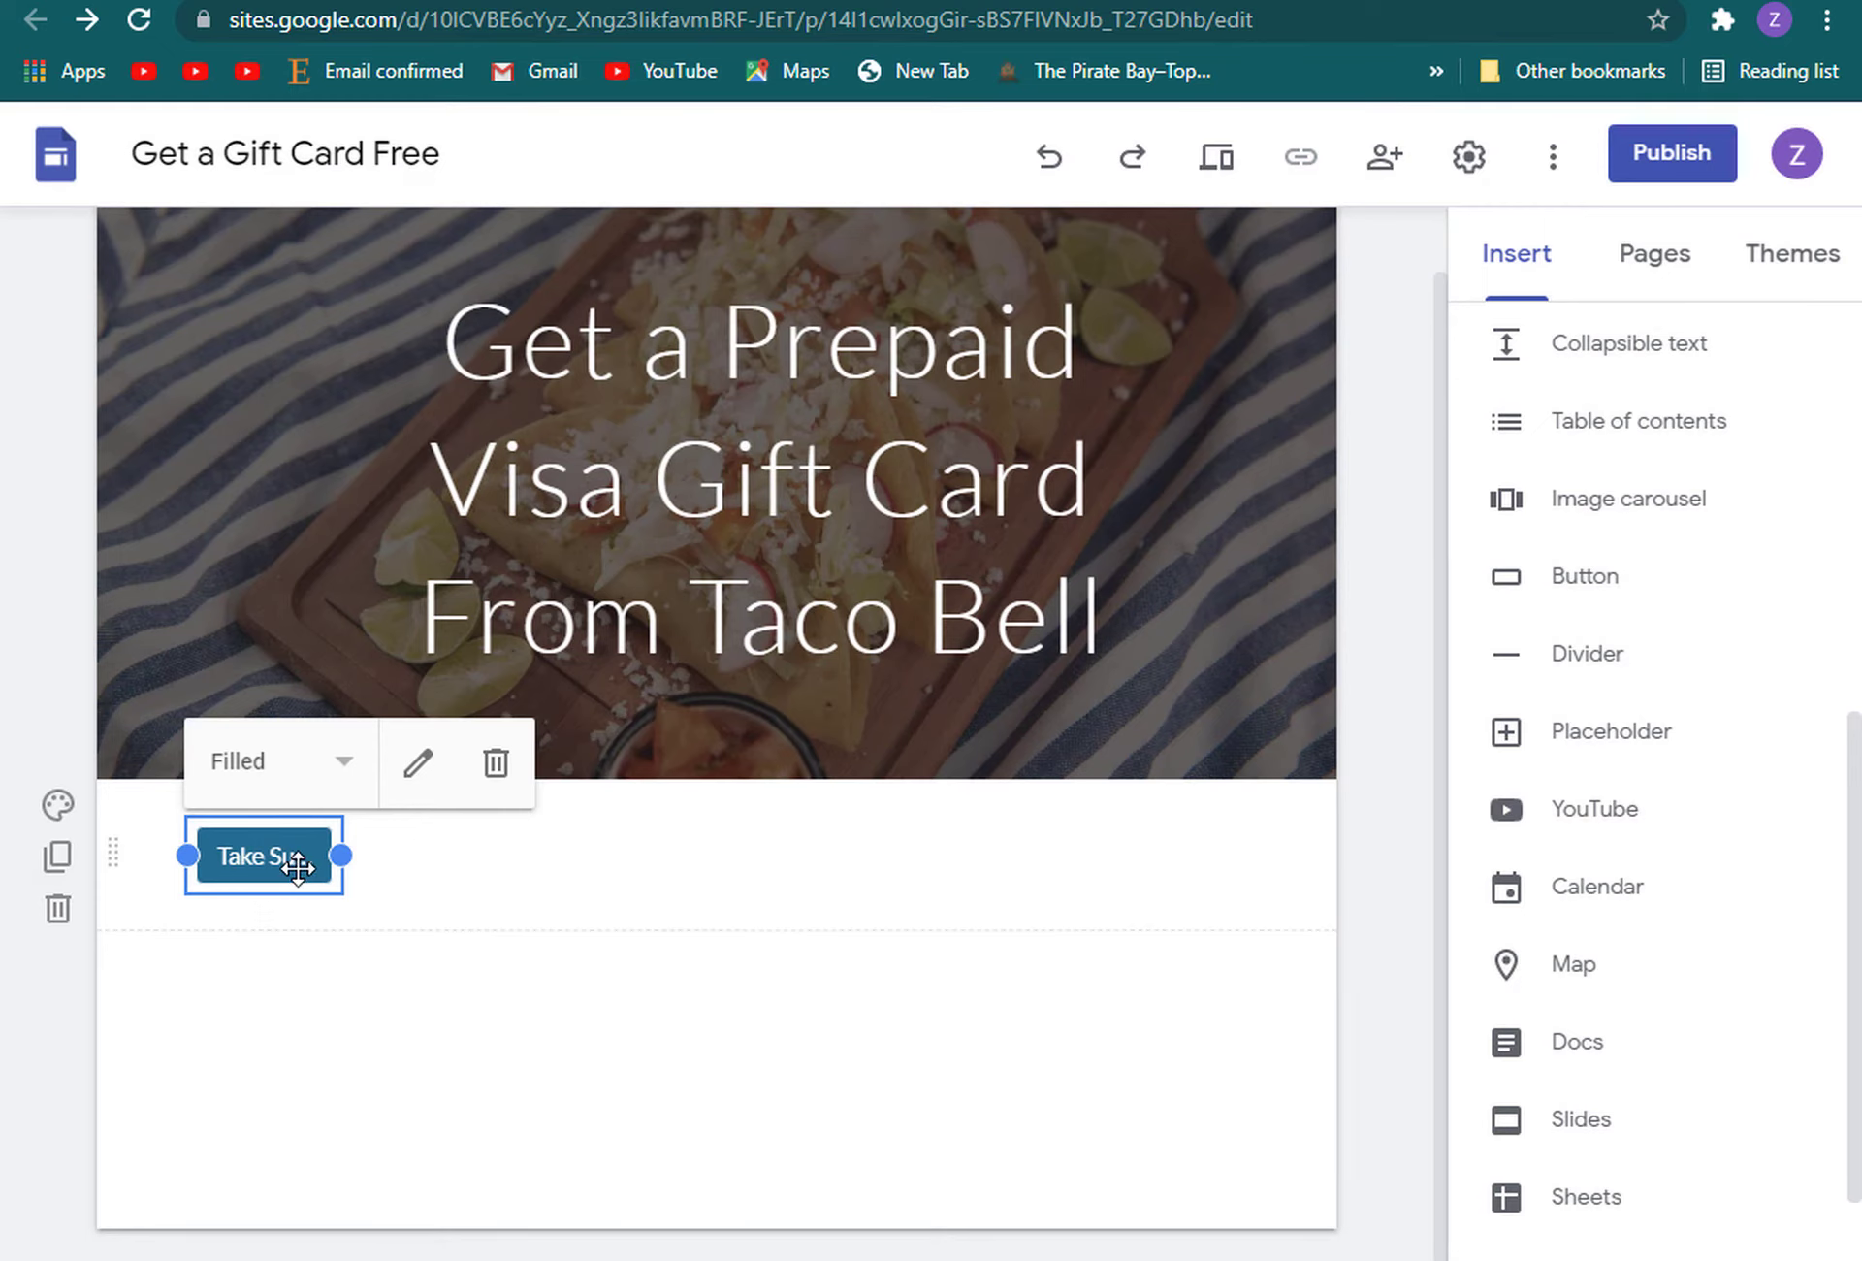
Move the Take Survey button into the header, directly below the page title
{"action": "left_click_drag", "start_coordinate": [296, 866], "coordinate": [706, 697]}
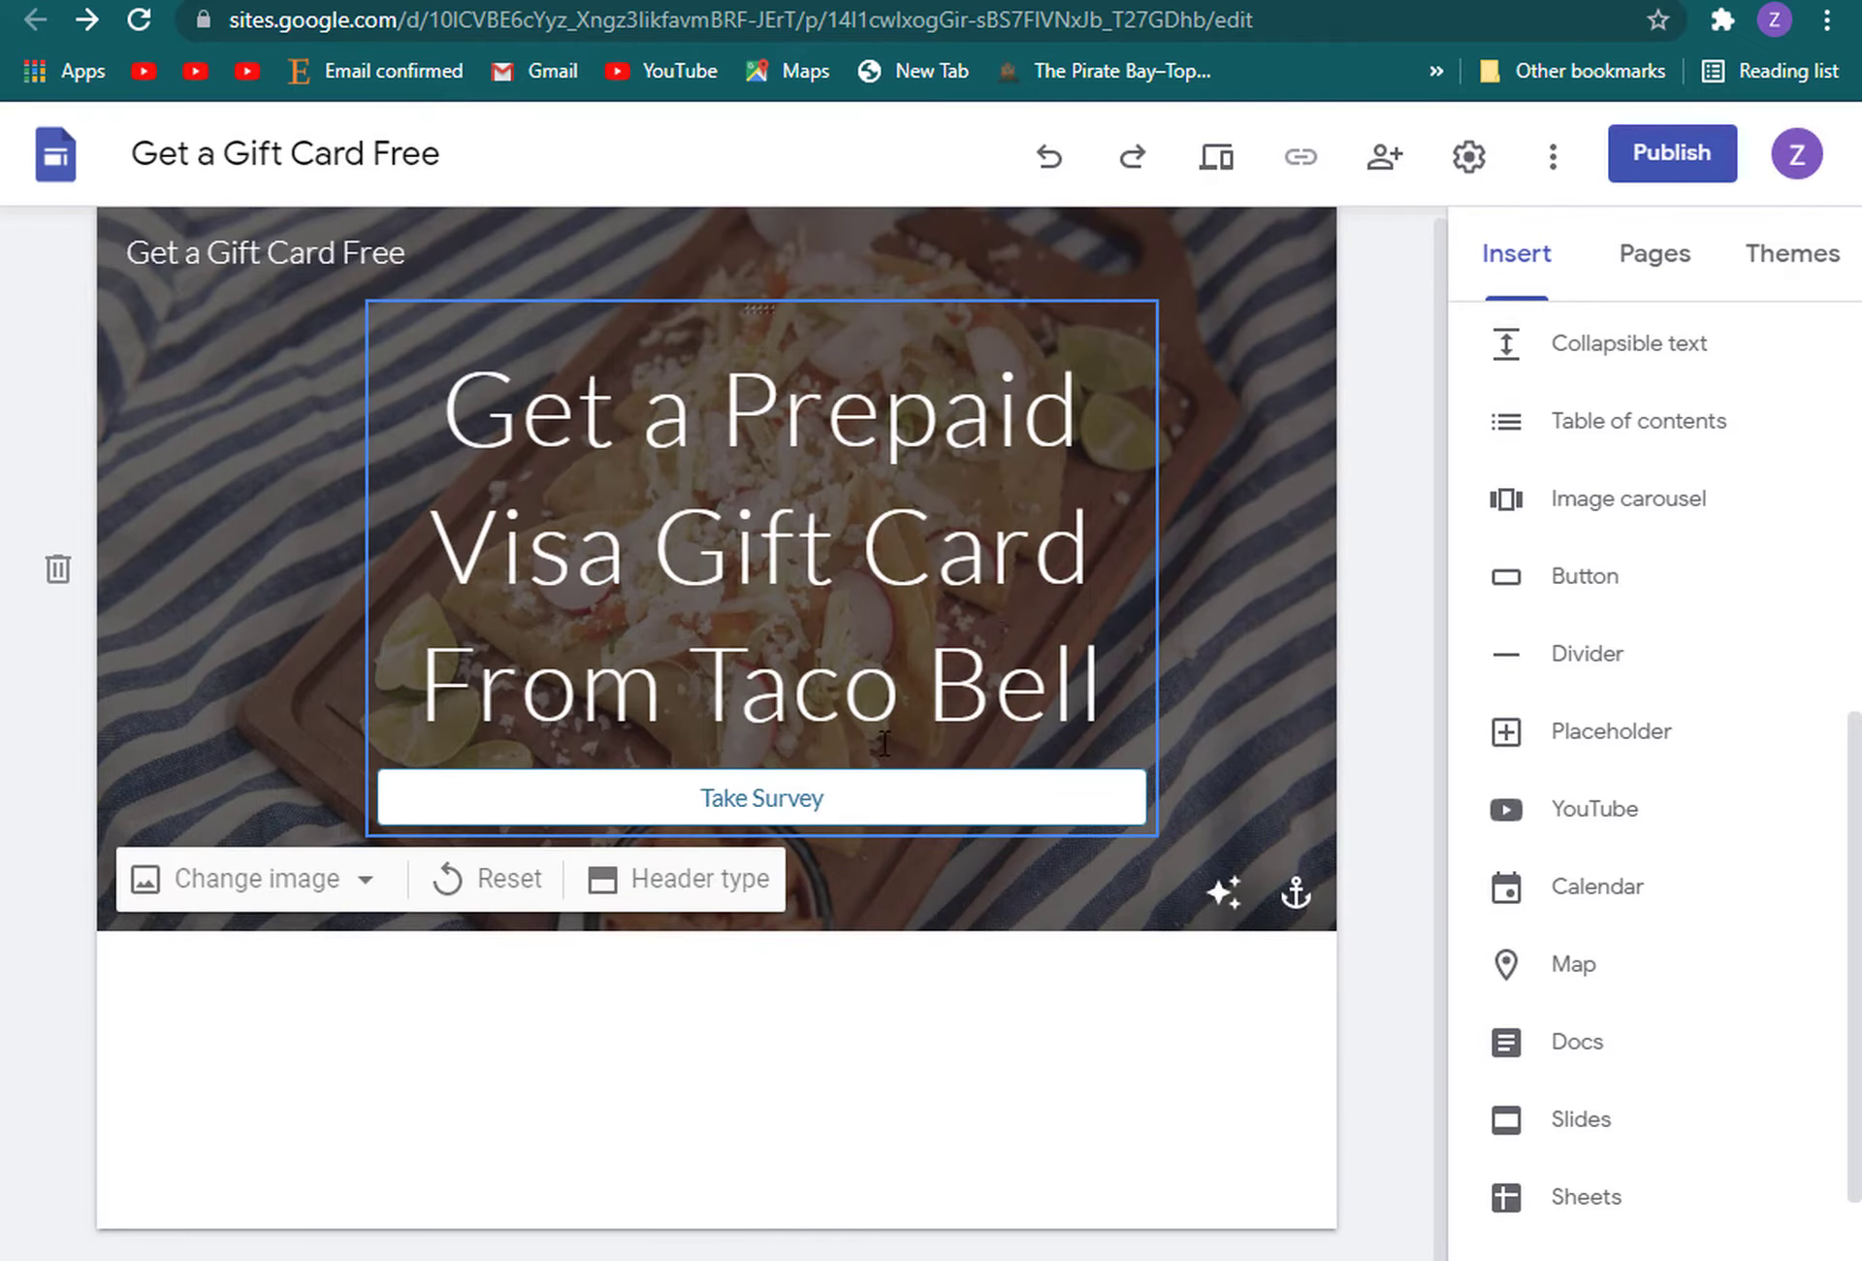
{"action": "left_click", "coordinate": [920, 808]}
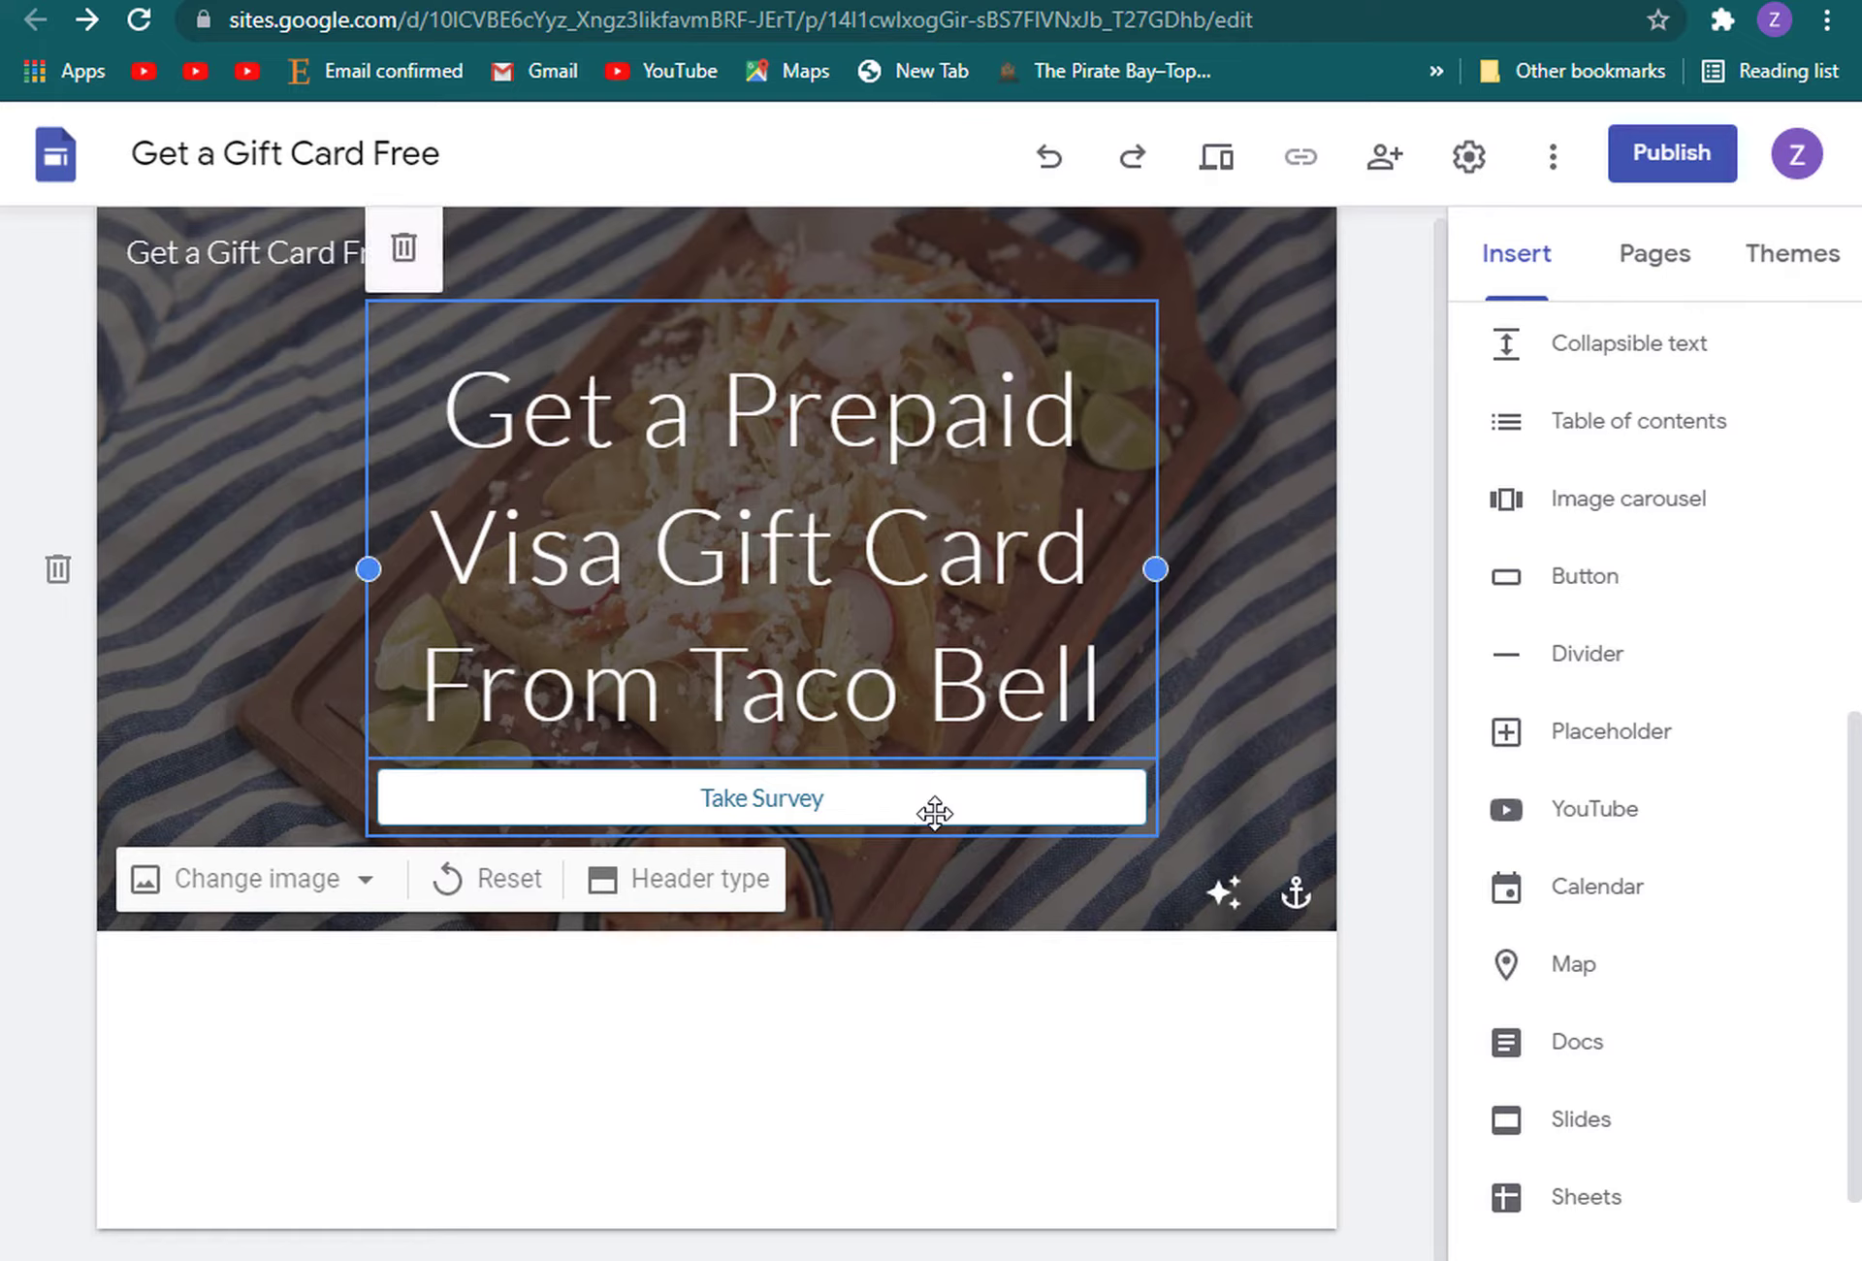
{"action": "scroll", "coordinate": [1584, 593], "scroll_direction": "up", "scroll_amount": 8}
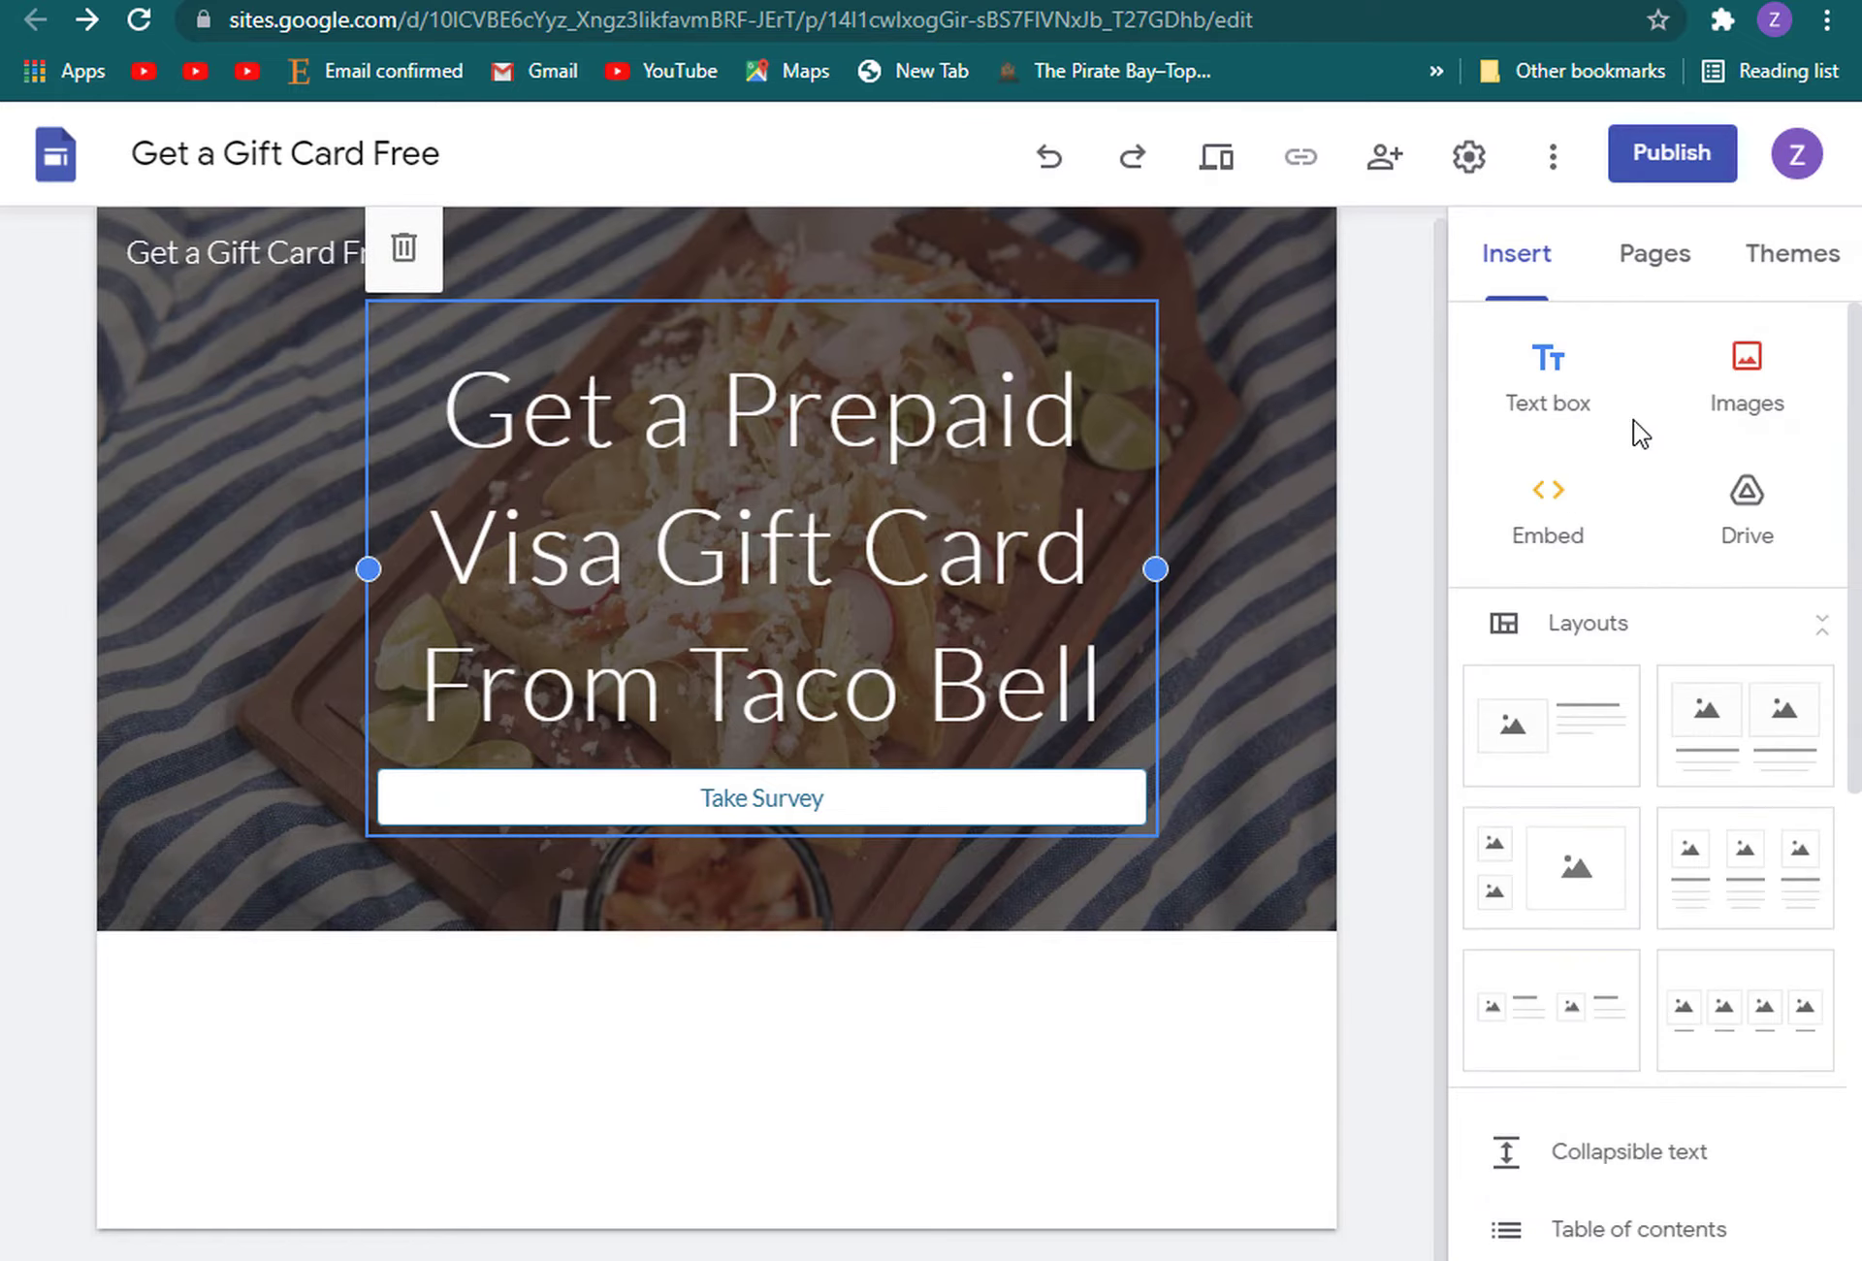
Try the Outlined and Text styles on the Take Survey button and return it to the Filled style
{"action": "right_click", "coordinate": [1052, 809]}
{"action": "left_click", "coordinate": [1052, 808]}
{"action": "left_click", "coordinate": [1052, 808]}
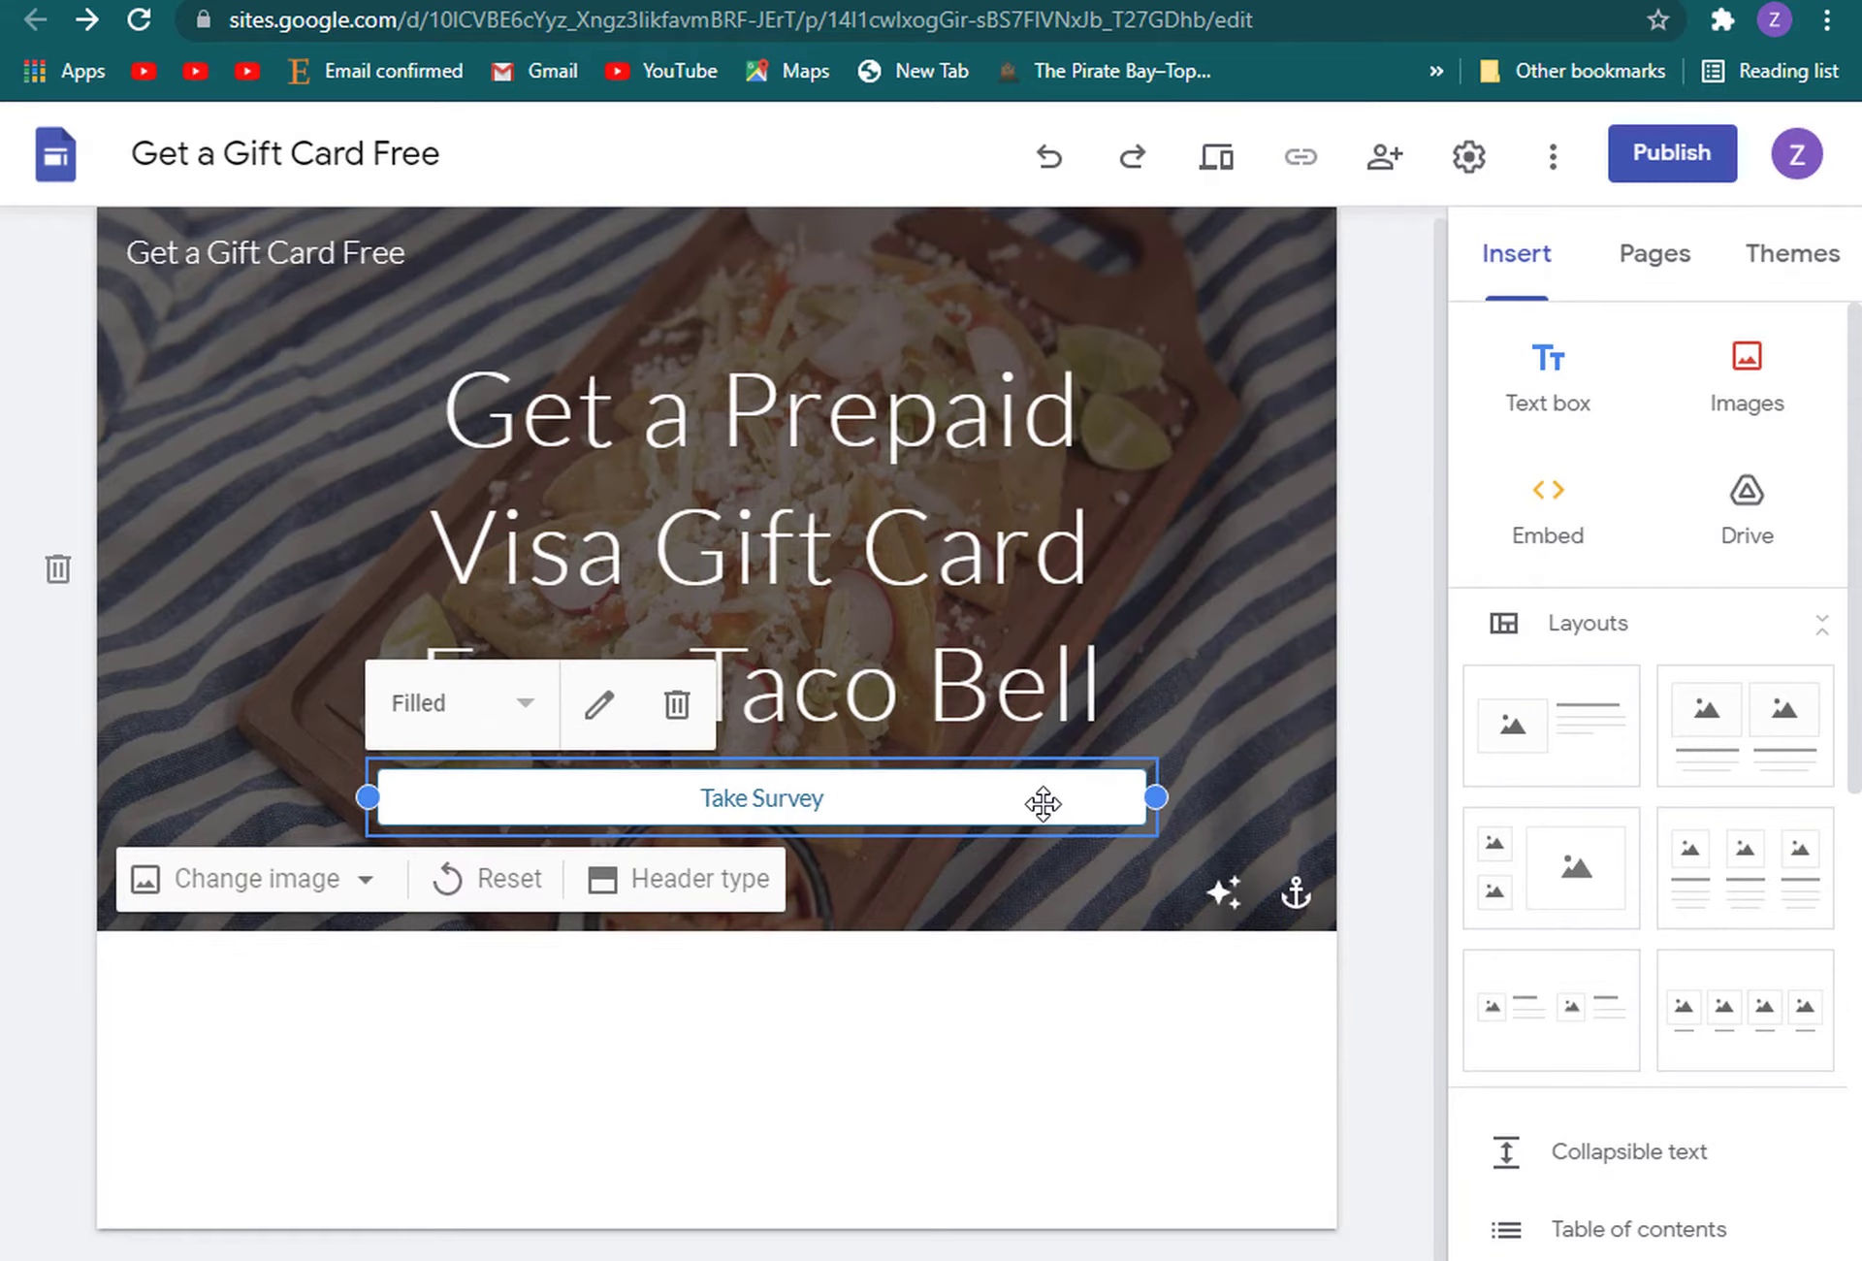
{"action": "left_click", "coordinate": [529, 713]}
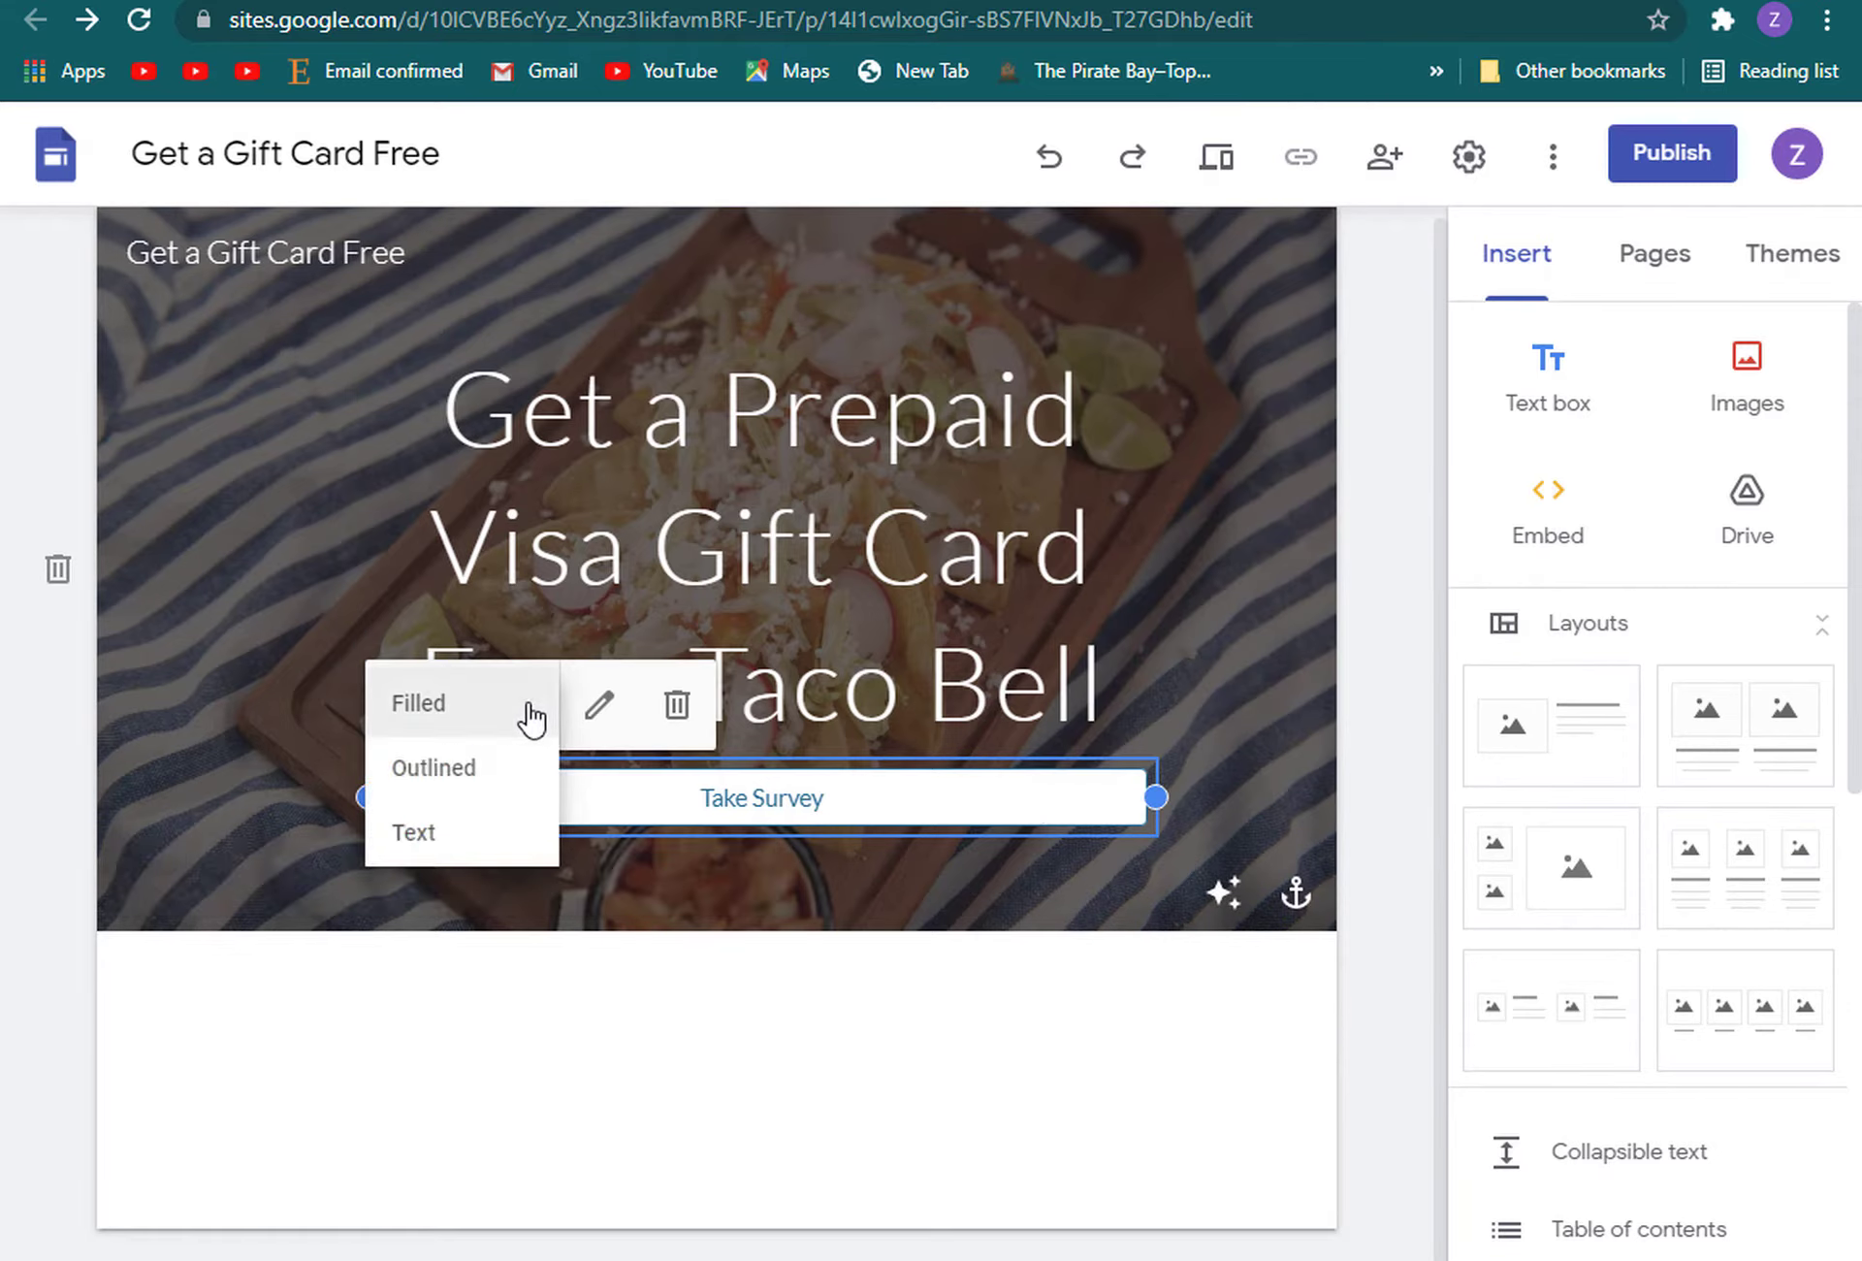
{"action": "left_click", "coordinate": [449, 782]}
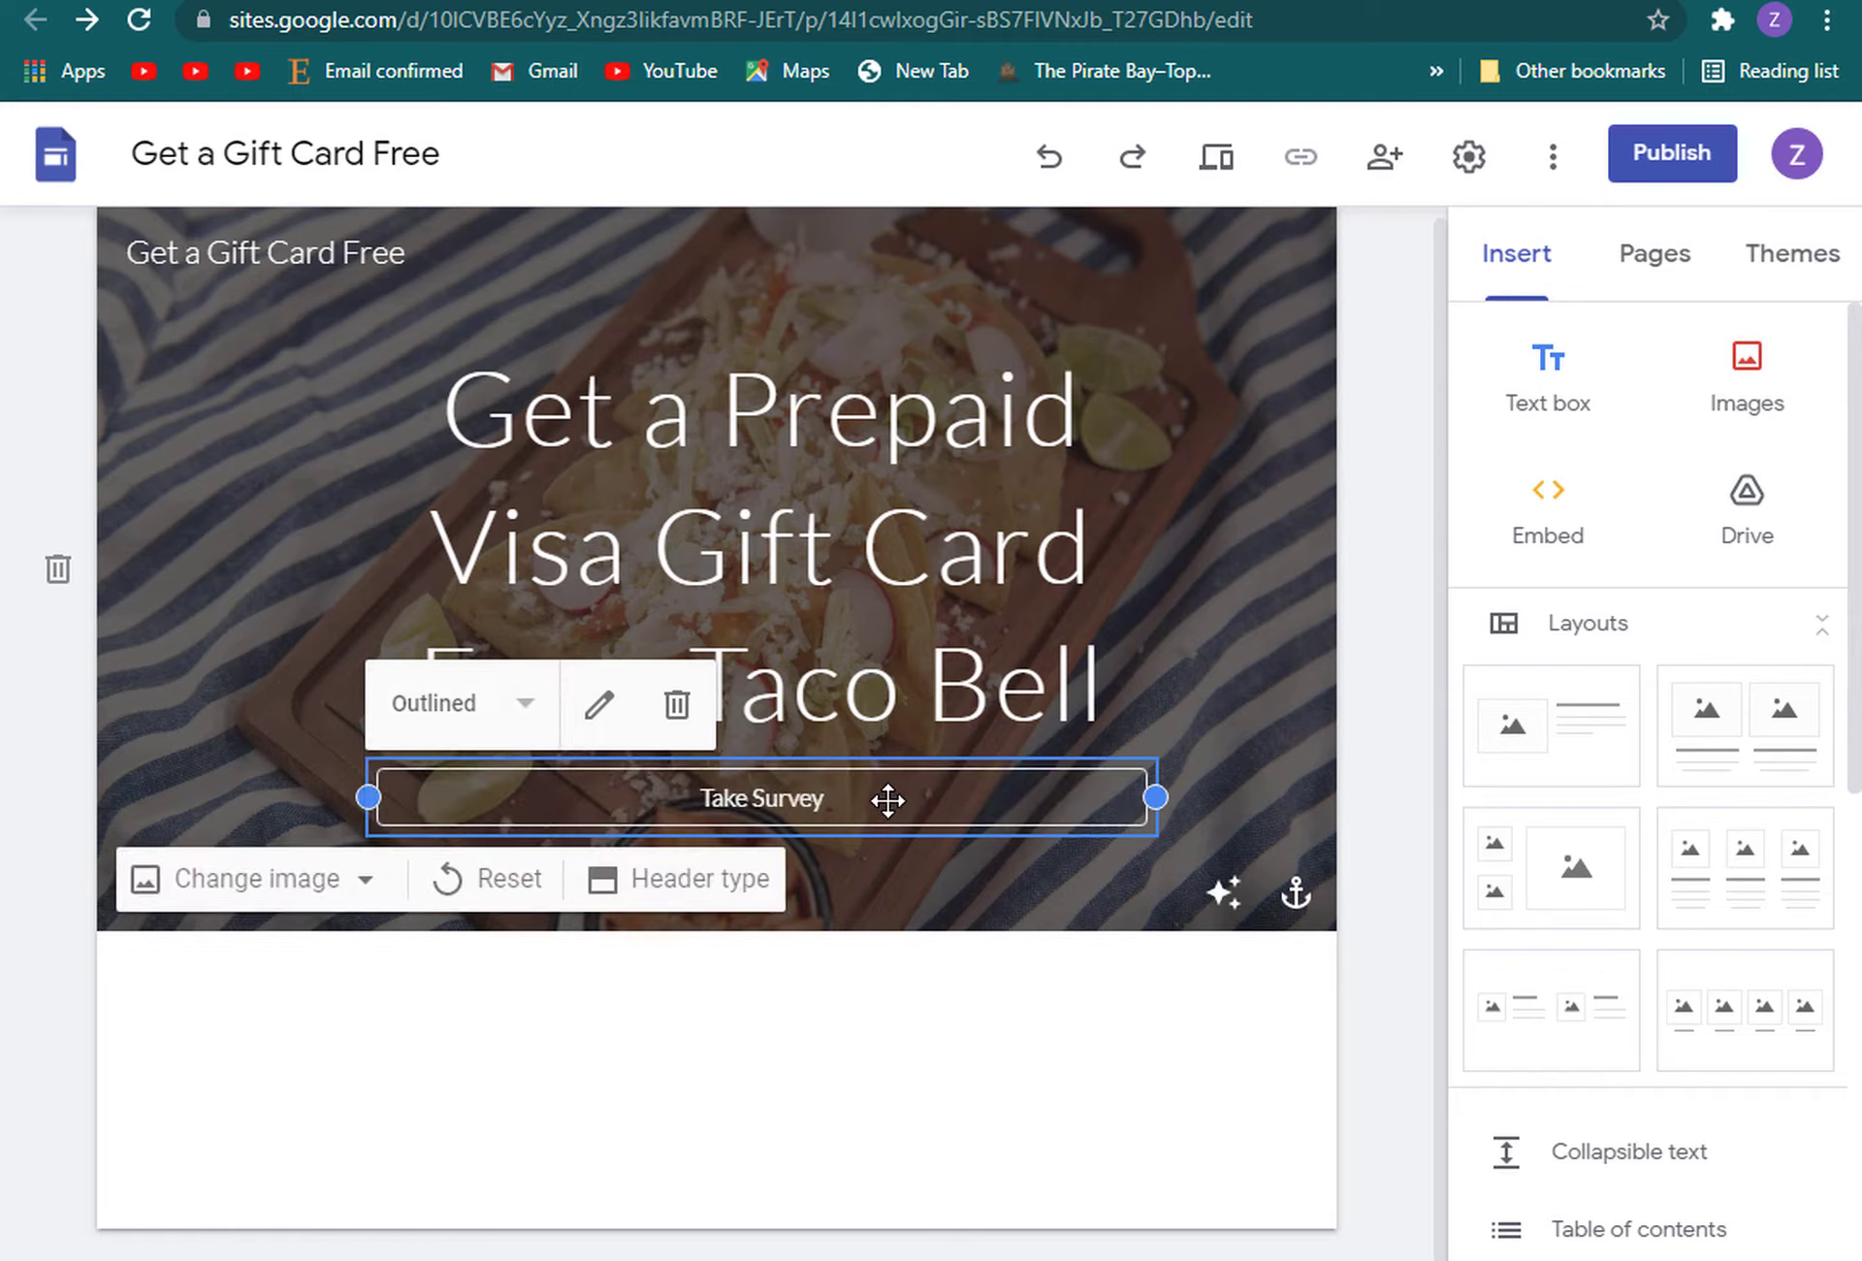
{"action": "left_click", "coordinate": [511, 718]}
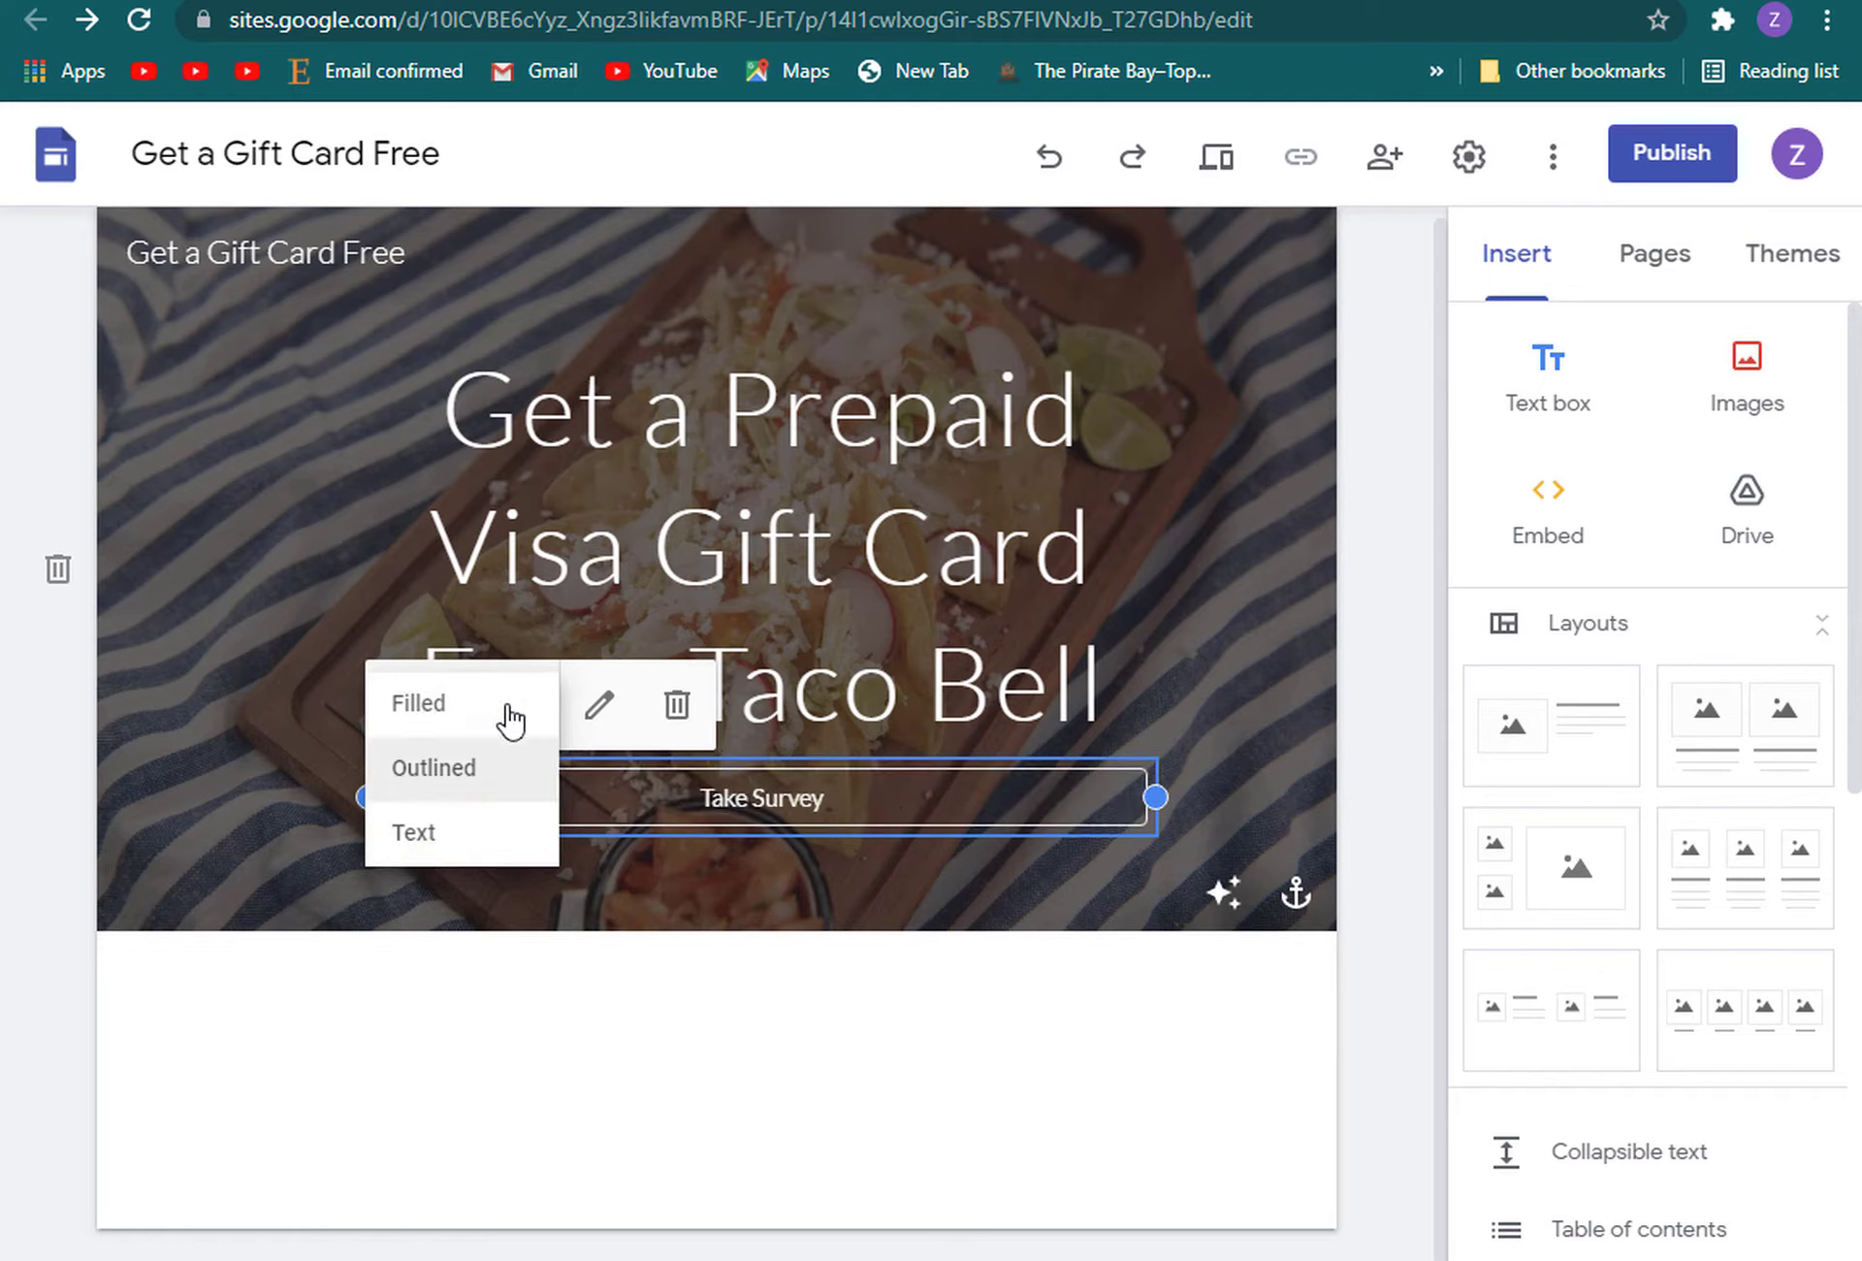
{"action": "left_click", "coordinate": [452, 840]}
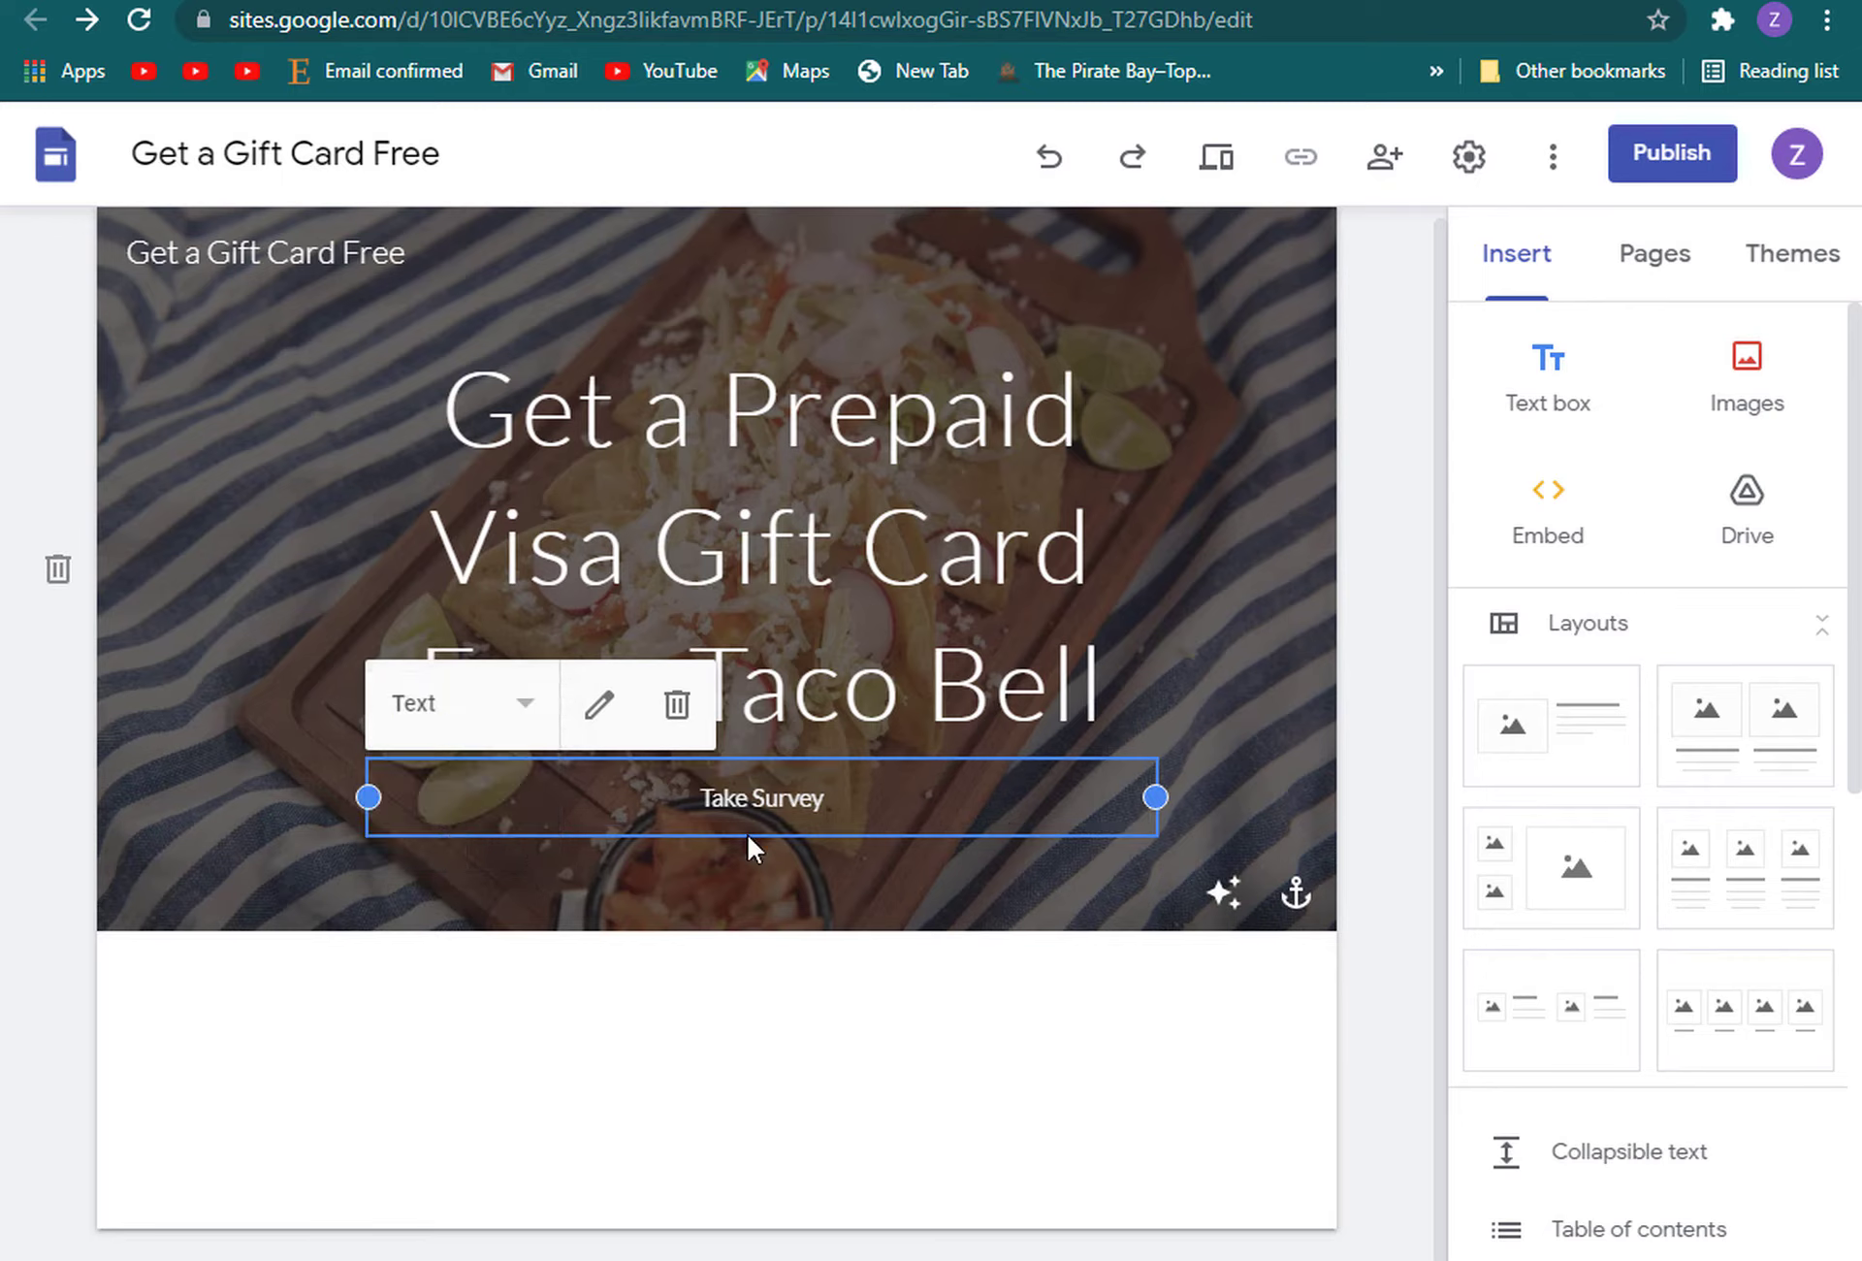
{"action": "left_click", "coordinate": [507, 717]}
{"action": "left_click", "coordinate": [482, 771]}
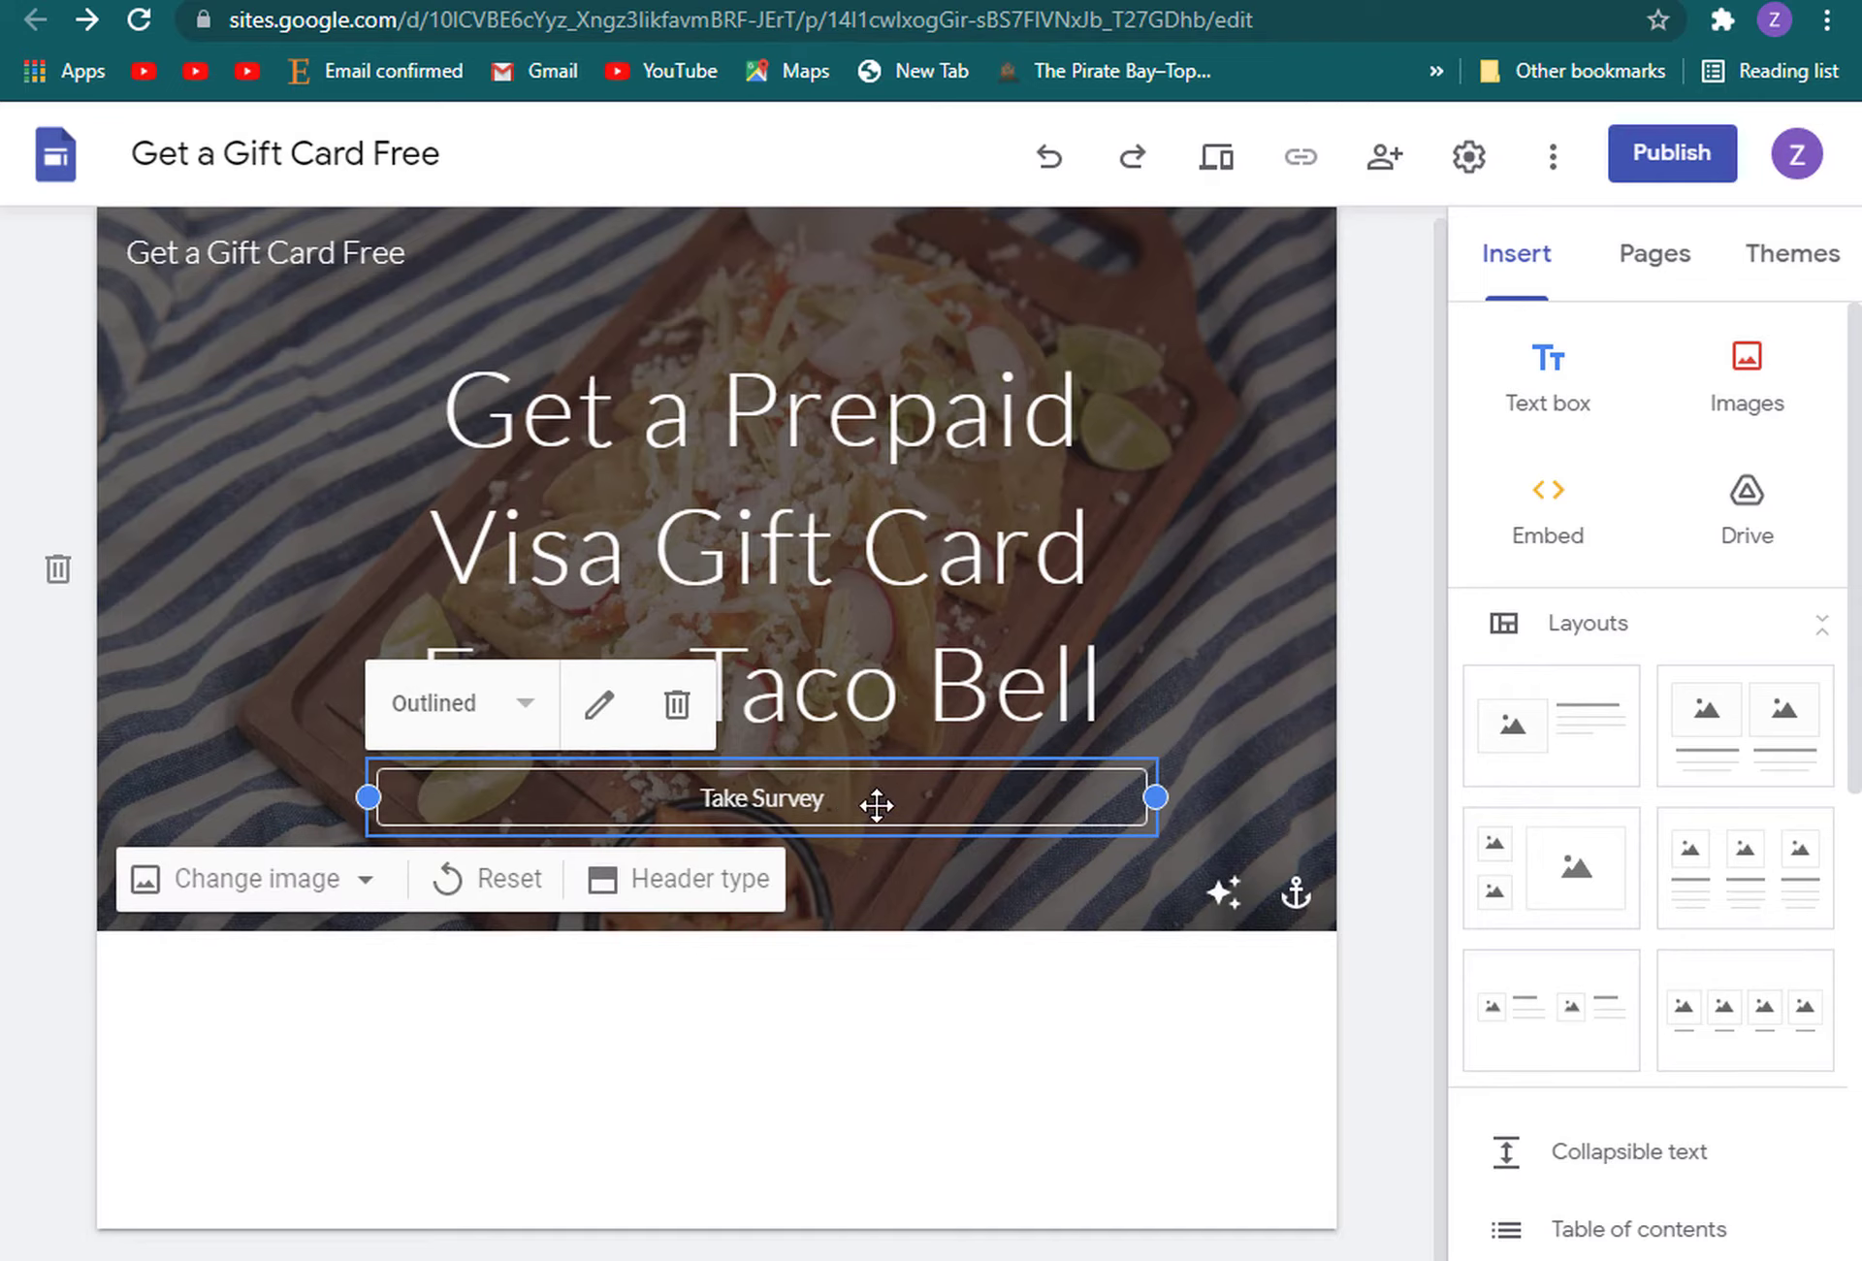
{"action": "left_click", "coordinate": [502, 722]}
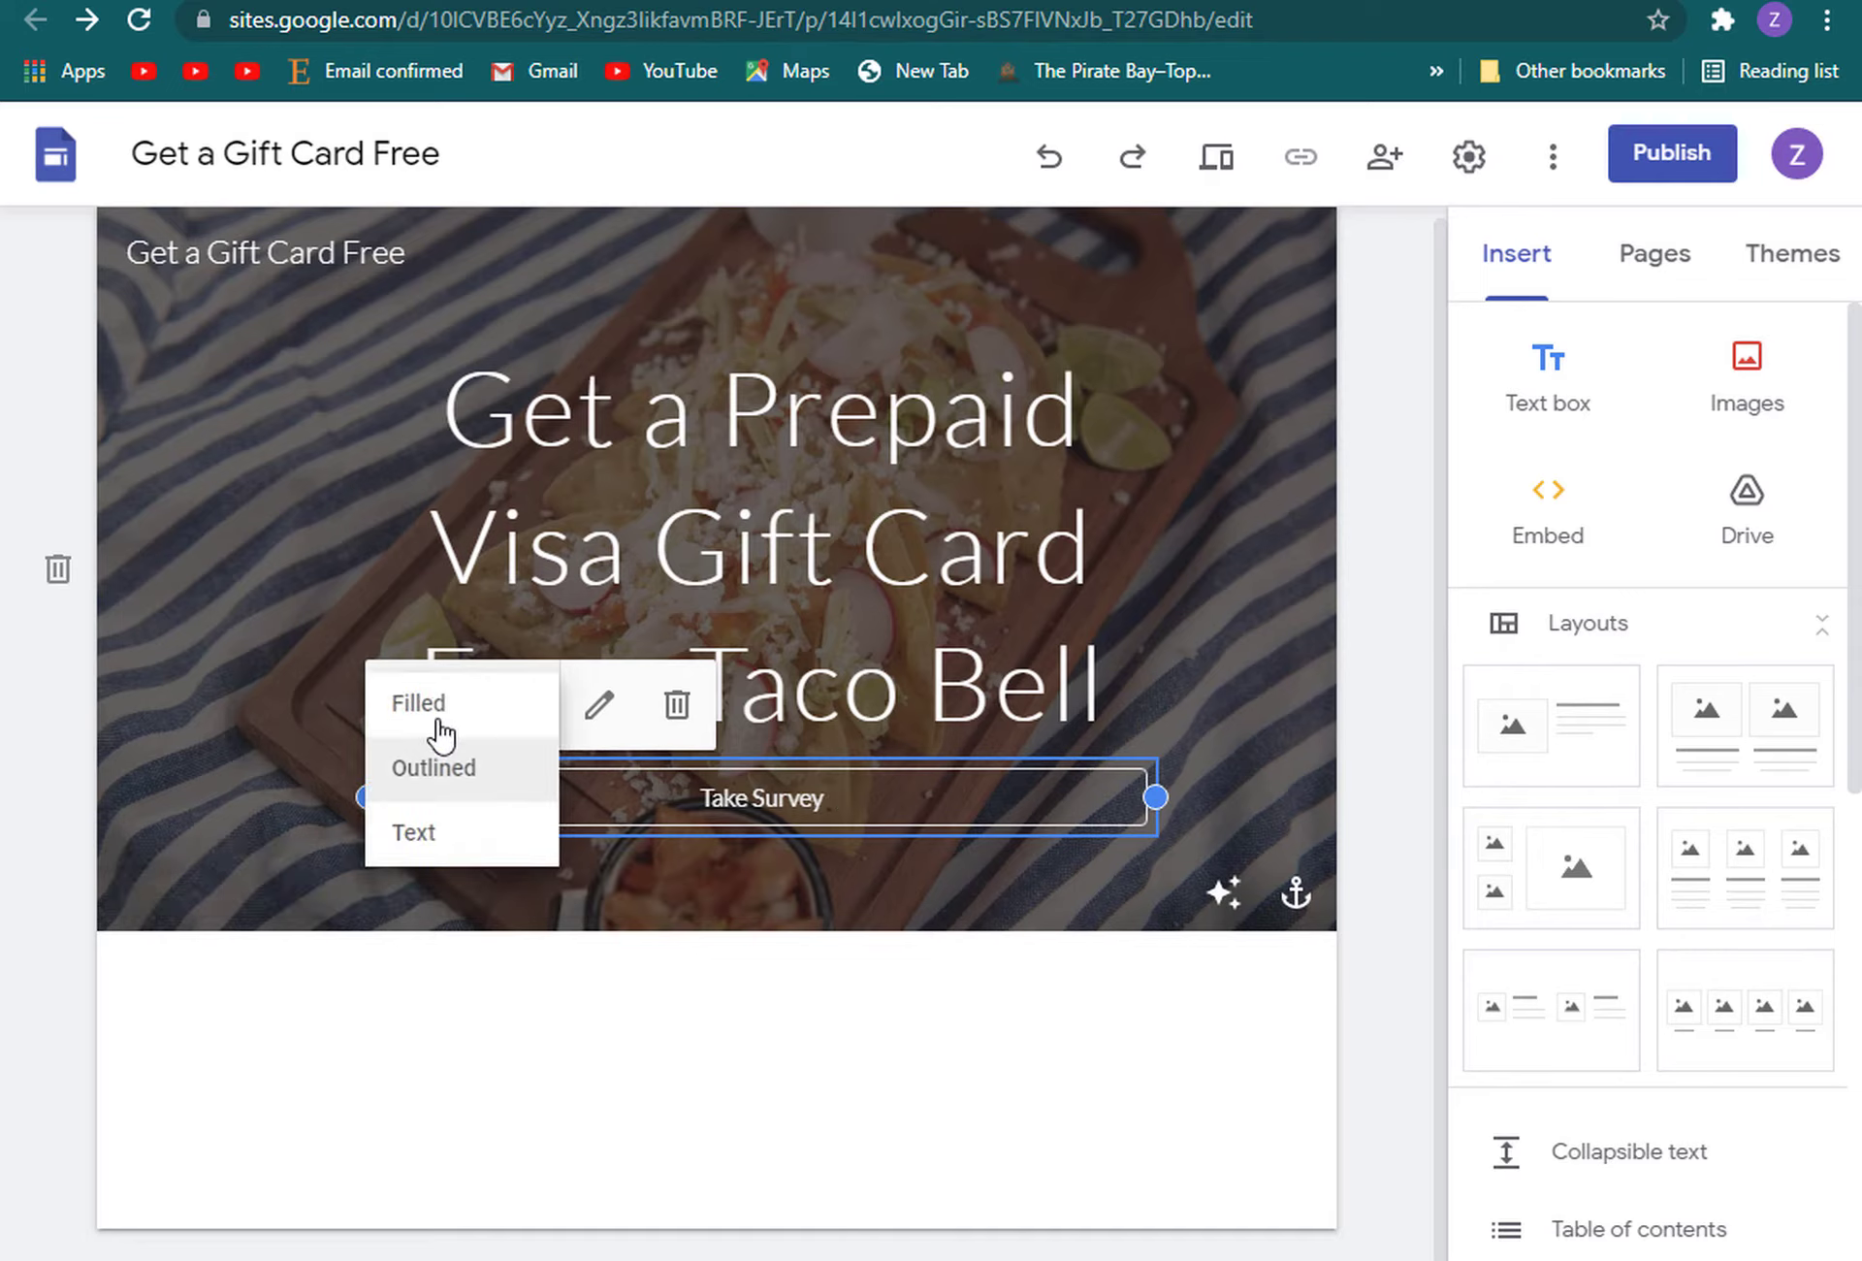
{"action": "left_click", "coordinate": [439, 725]}
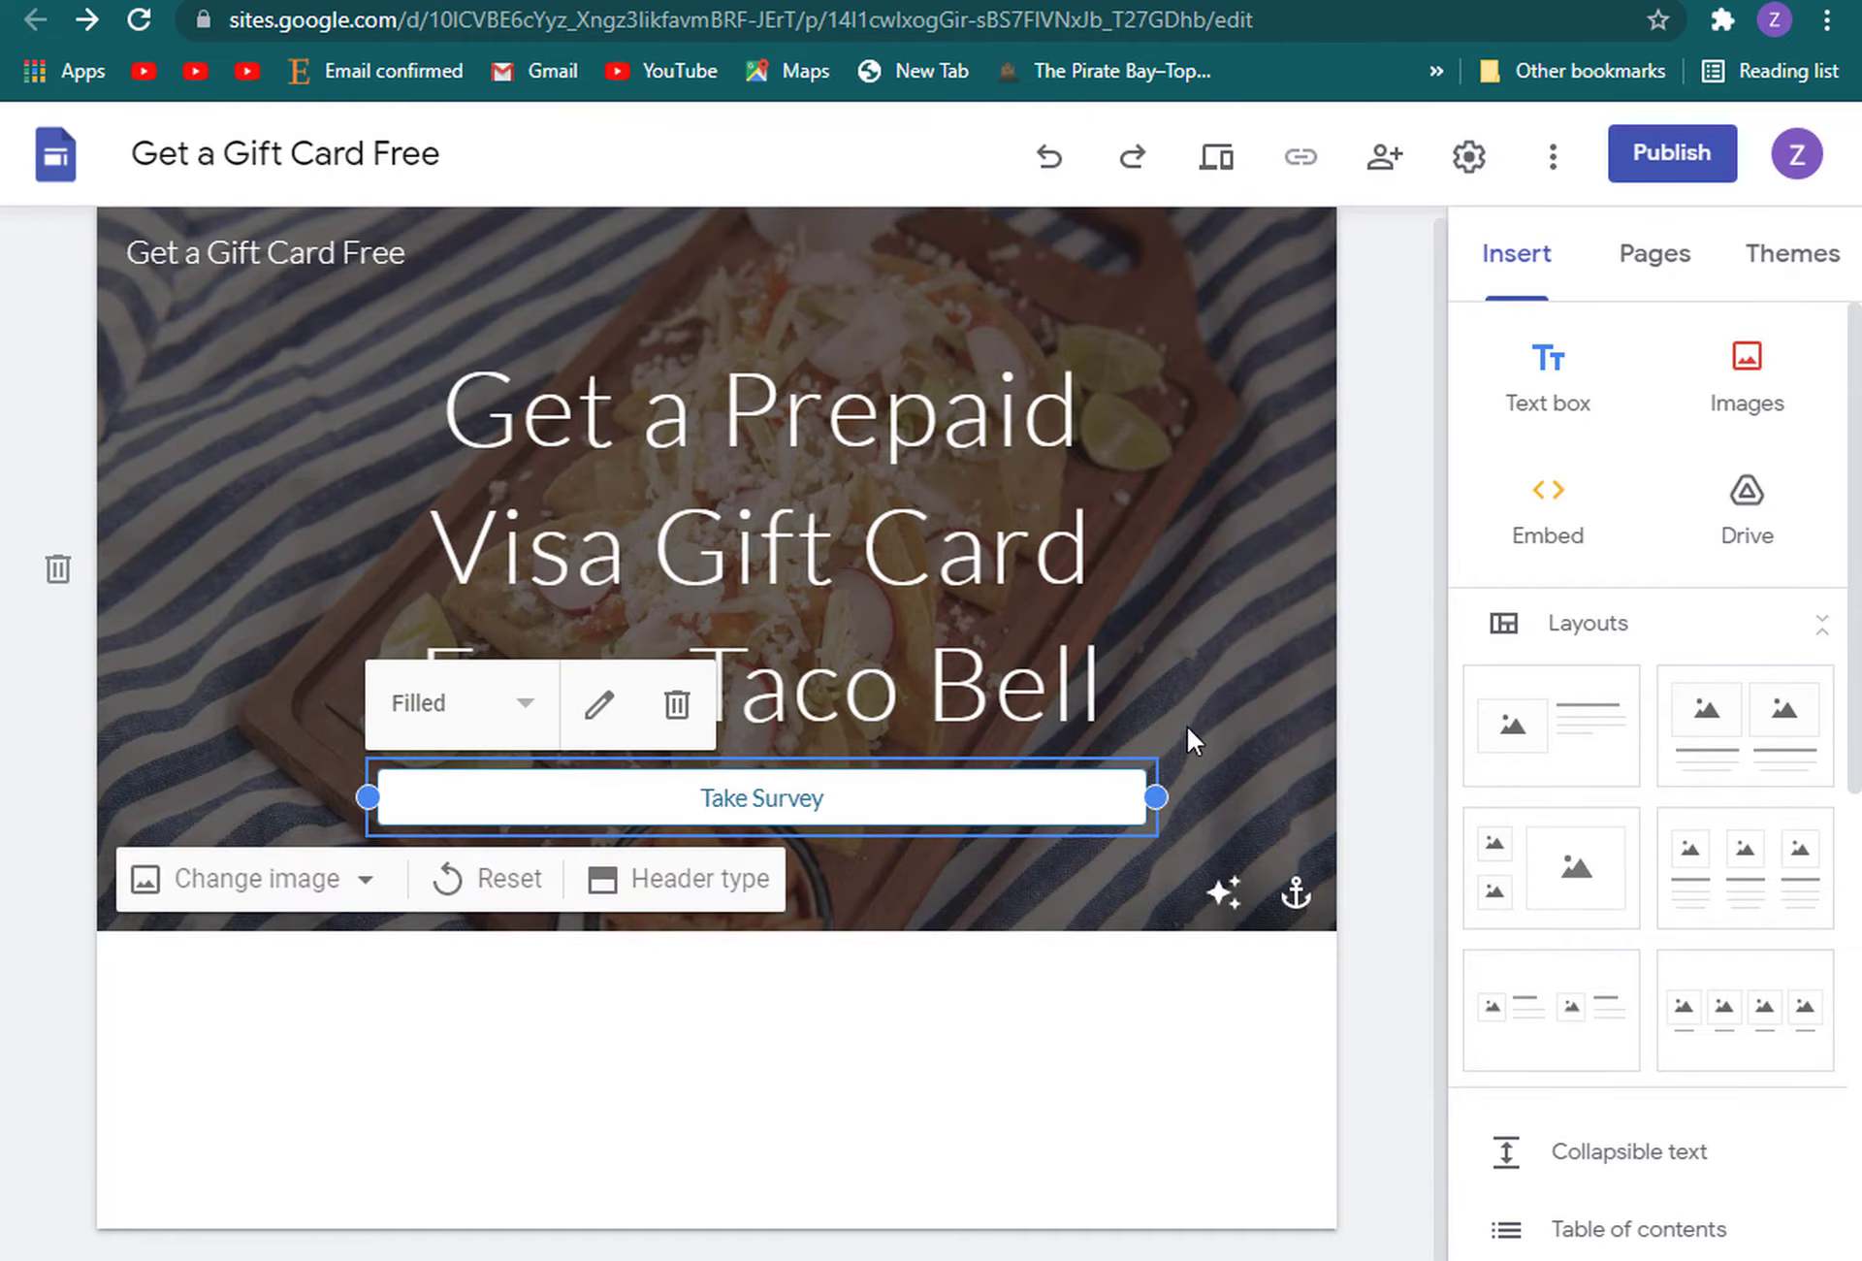
{"action": "left_click", "coordinate": [949, 1025]}
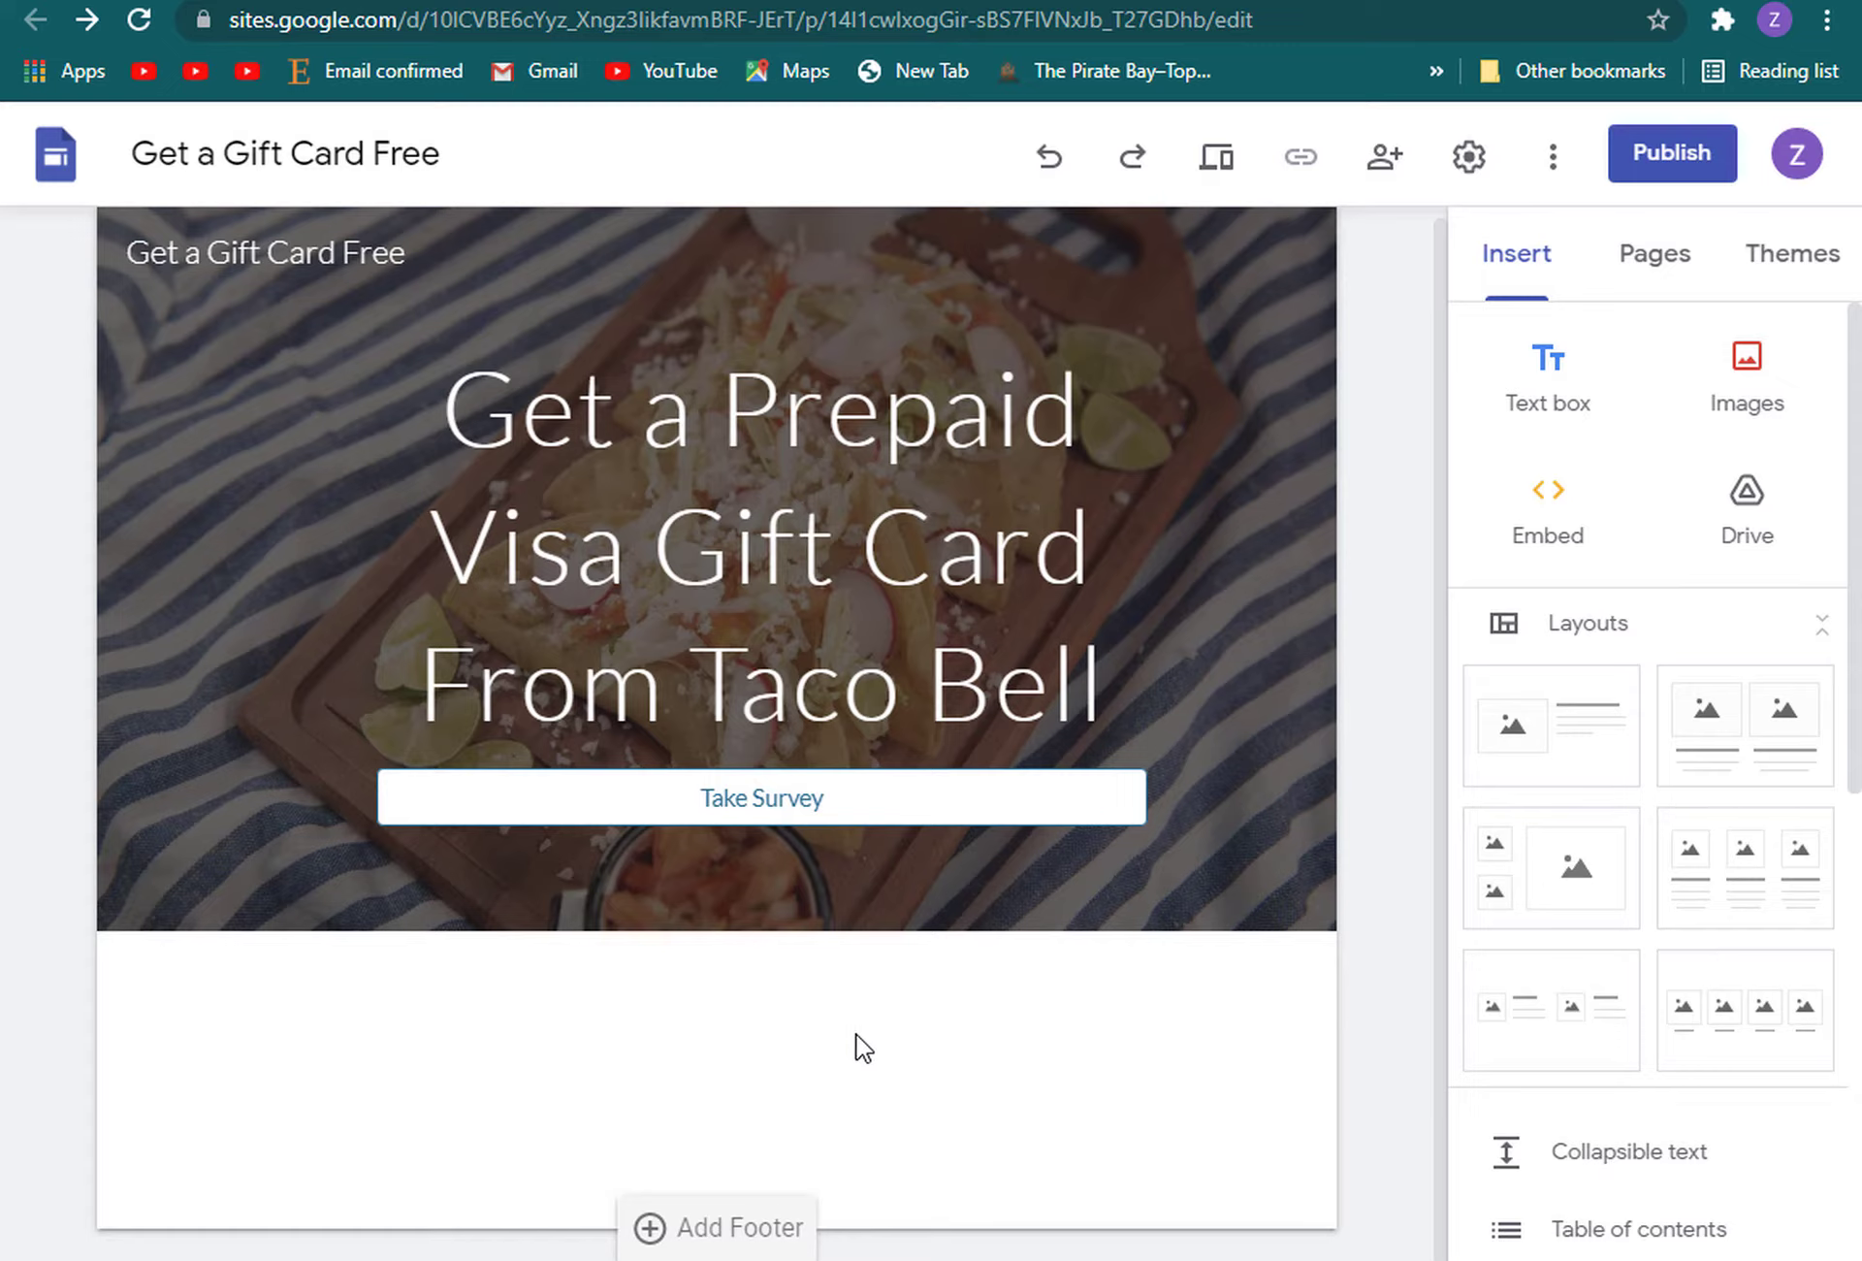
Start inserting a new button on the page and name it "Terms and Condition"
{"action": "scroll", "coordinate": [1621, 1090], "scroll_direction": "down", "scroll_amount": 3}
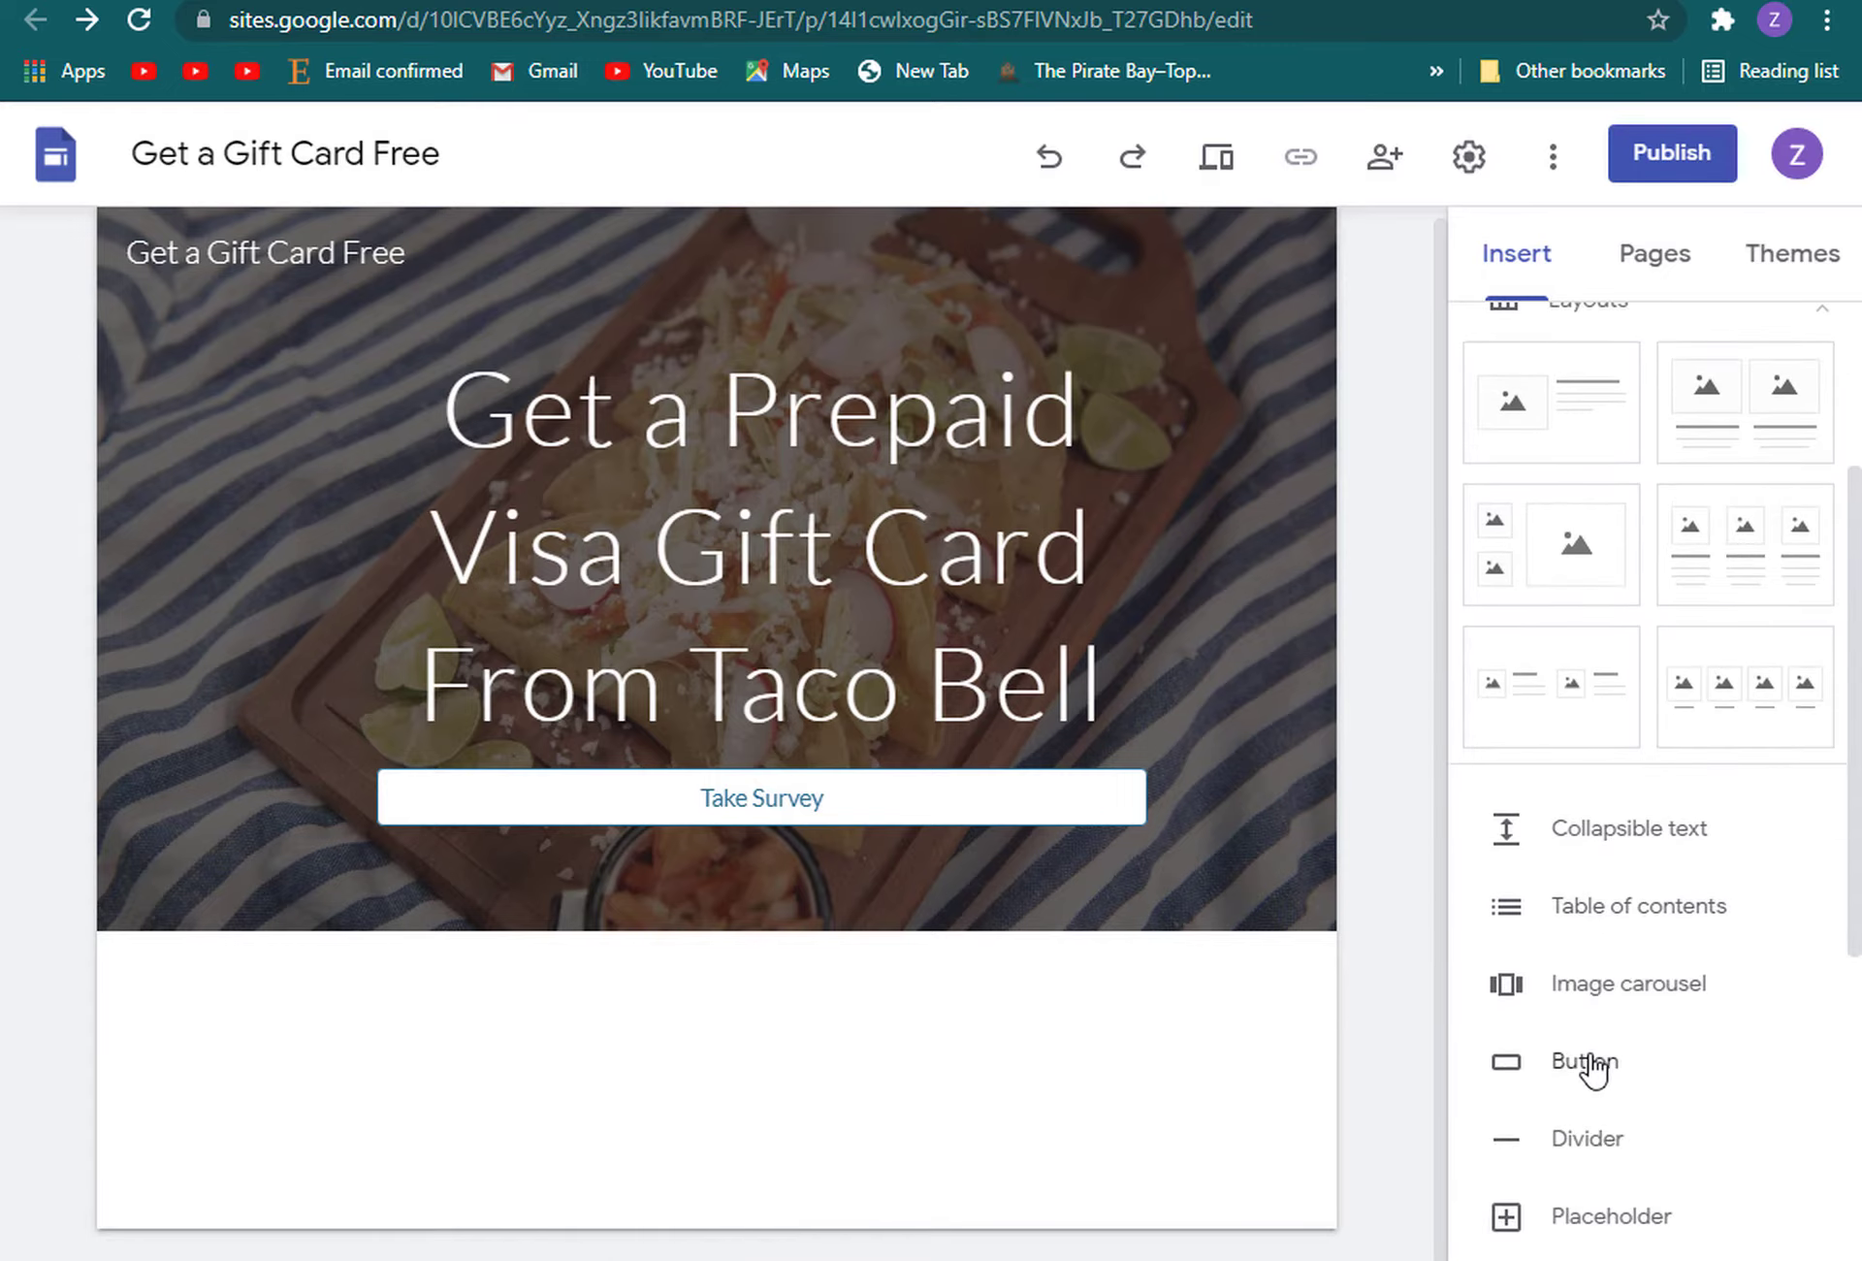
{"action": "left_click", "coordinate": [1591, 1067]}
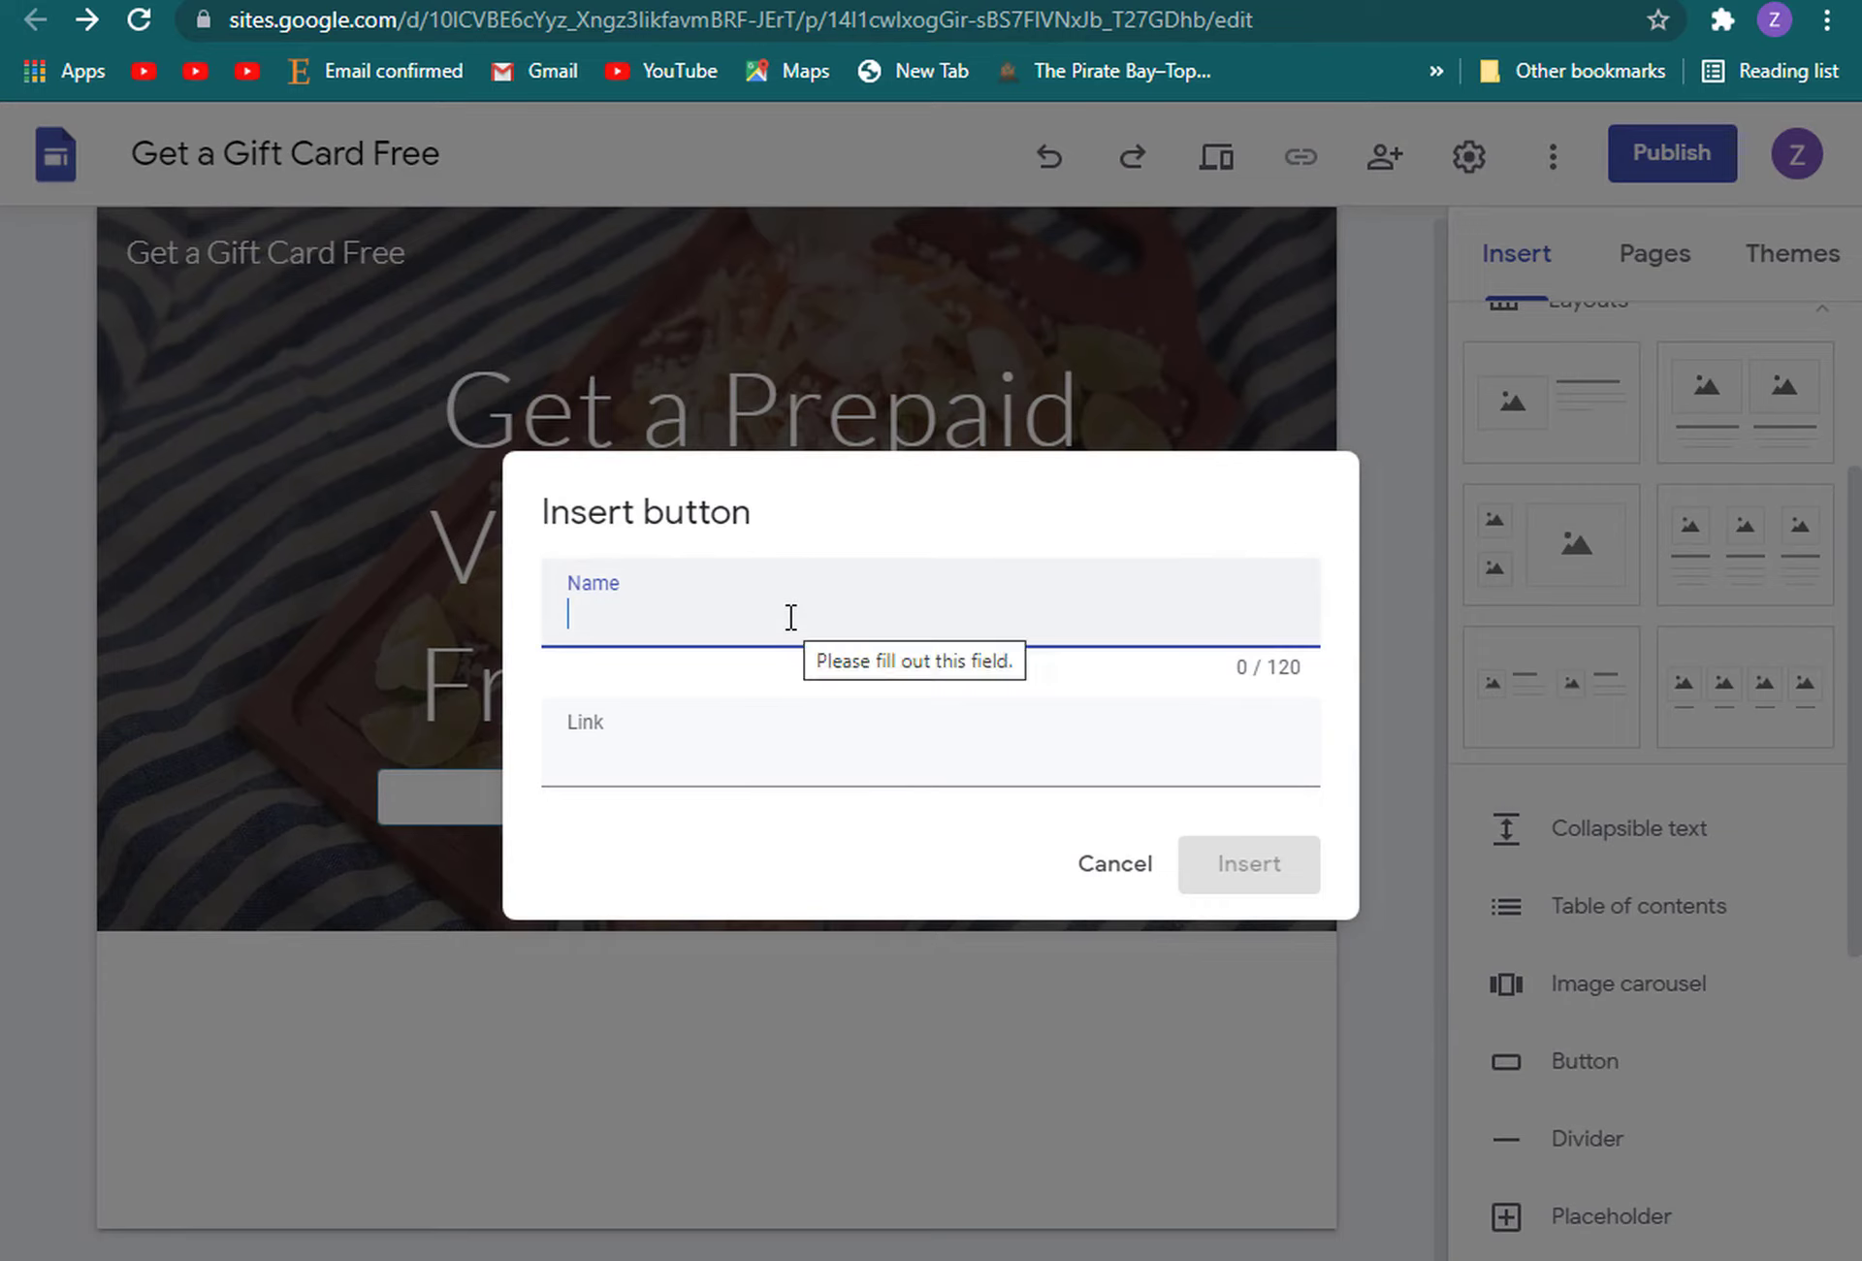
{"action": "type", "text": "Terms "}
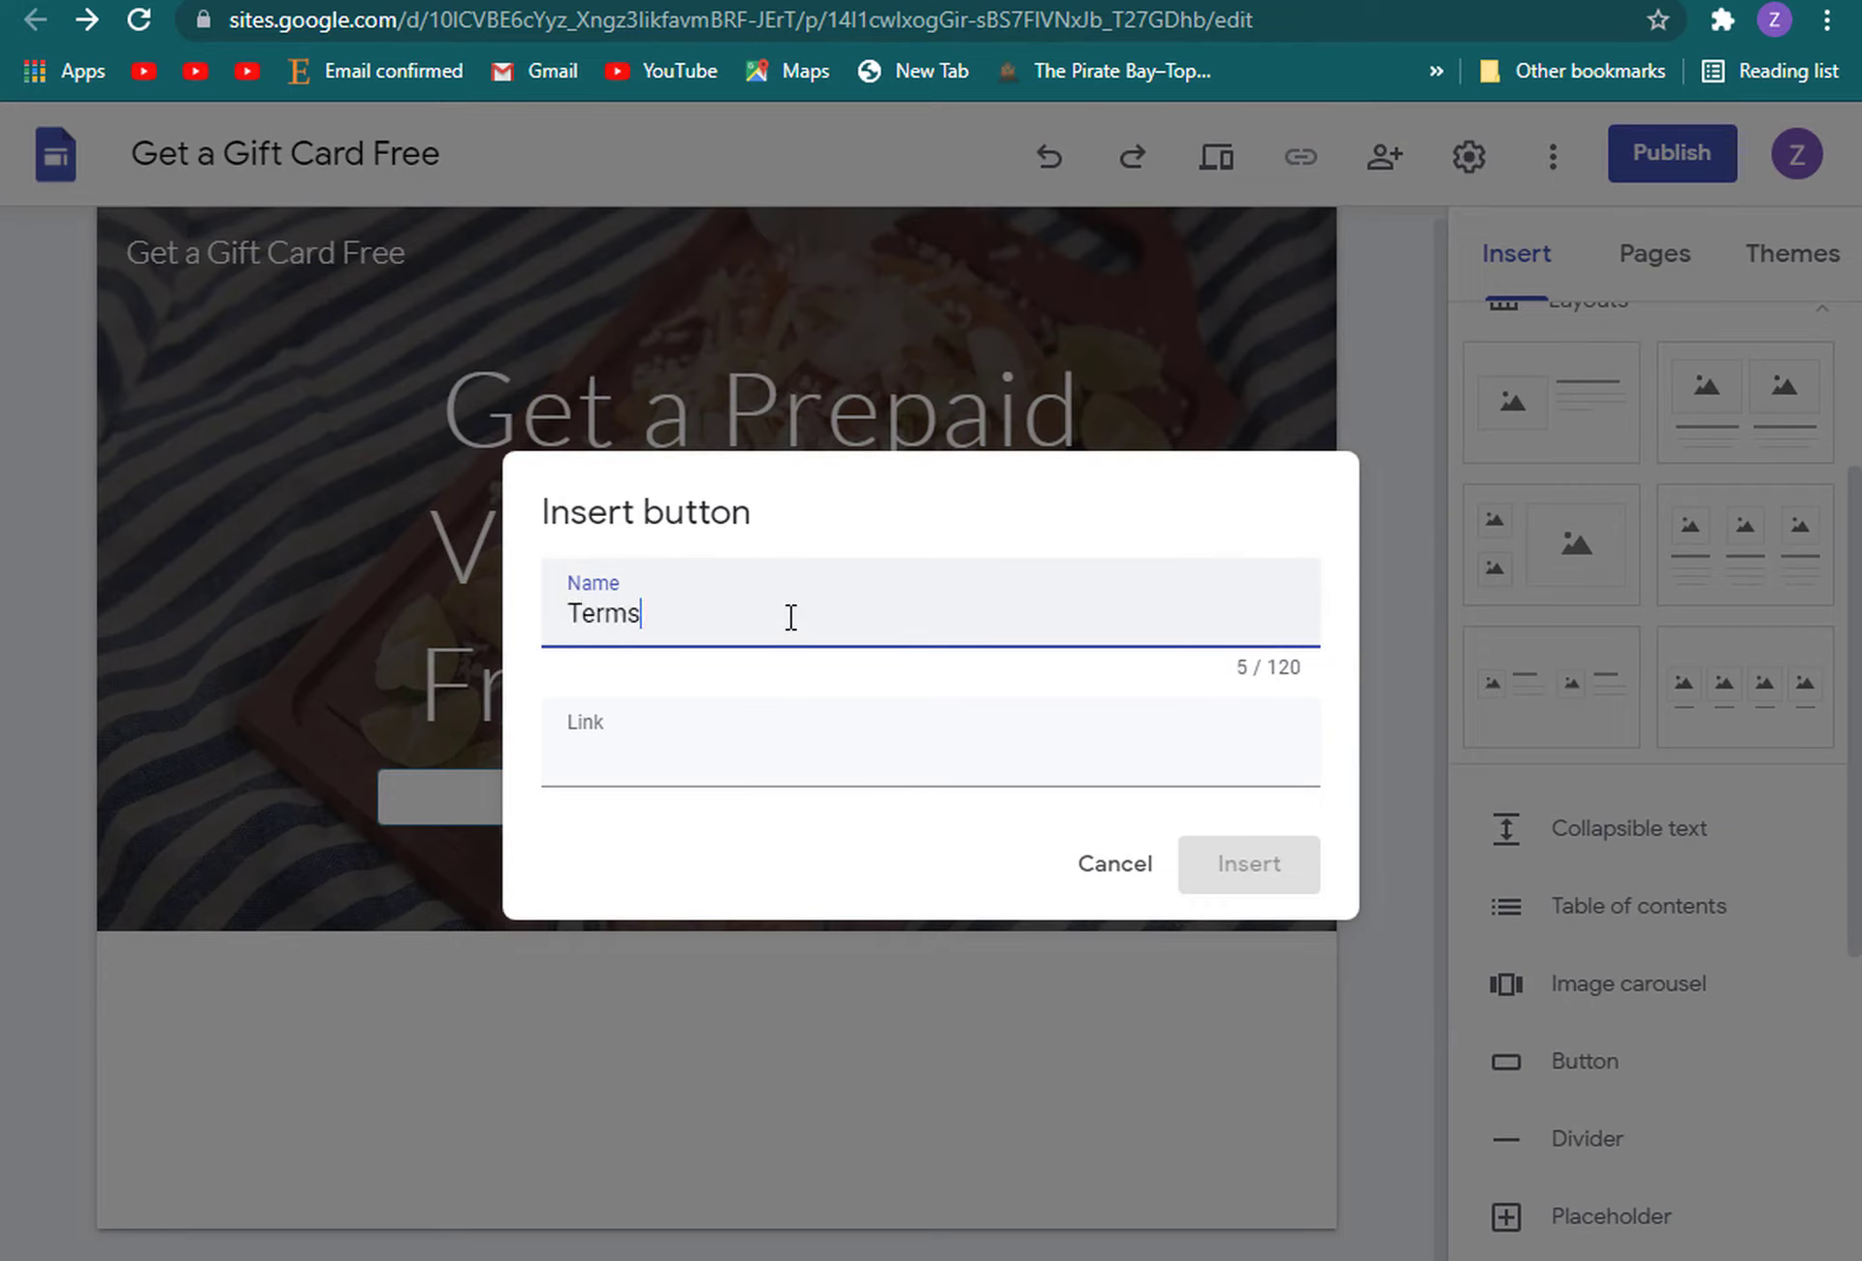
{"action": "type", "text": "and Condition"}
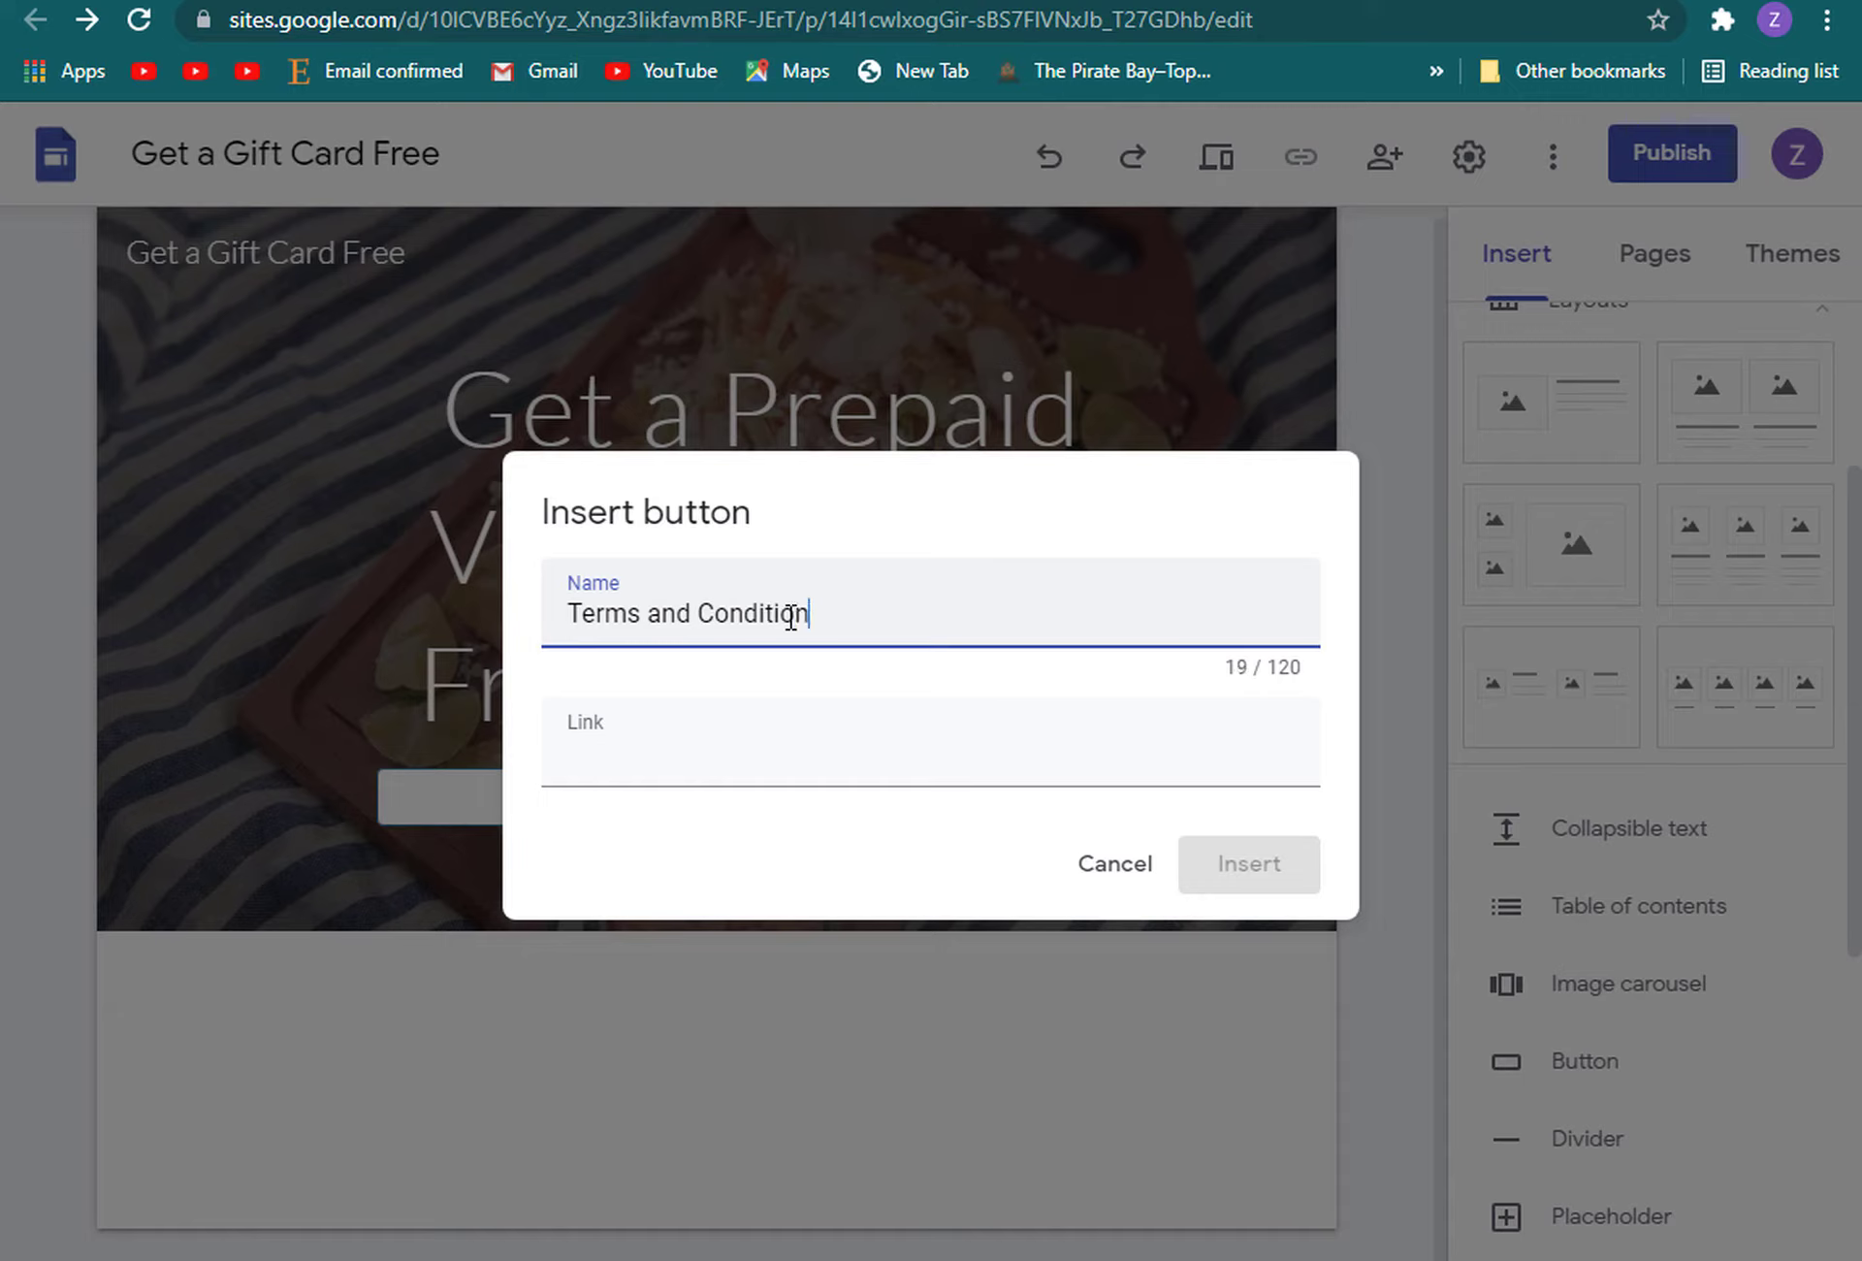
Copy the Taco Bell offer link from CPAGrip, paste it as the Terms and Condition button's link and insert the button
{"action": "left_click", "coordinate": [965, 766]}
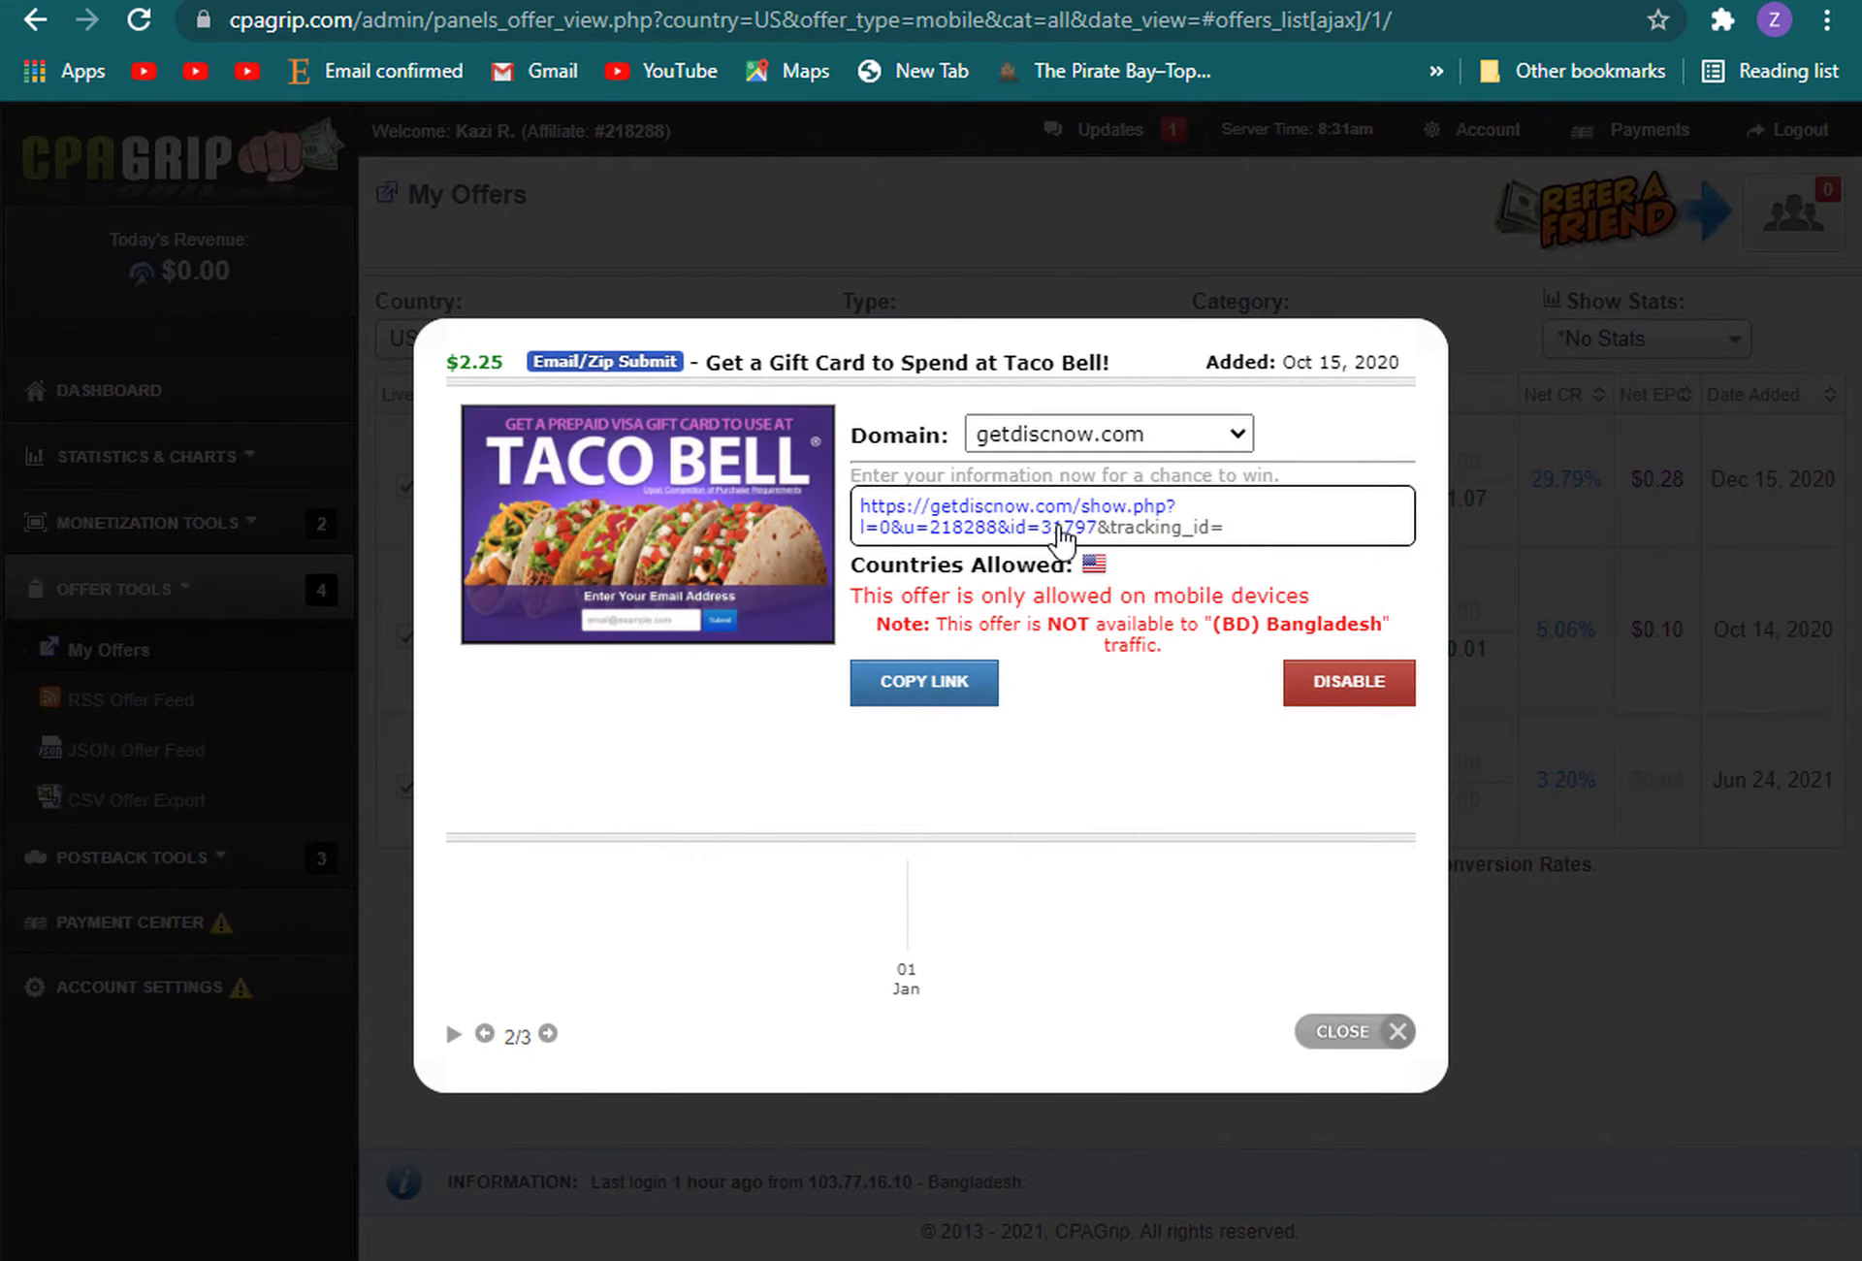
{"action": "left_click", "coordinate": [893, 691]}
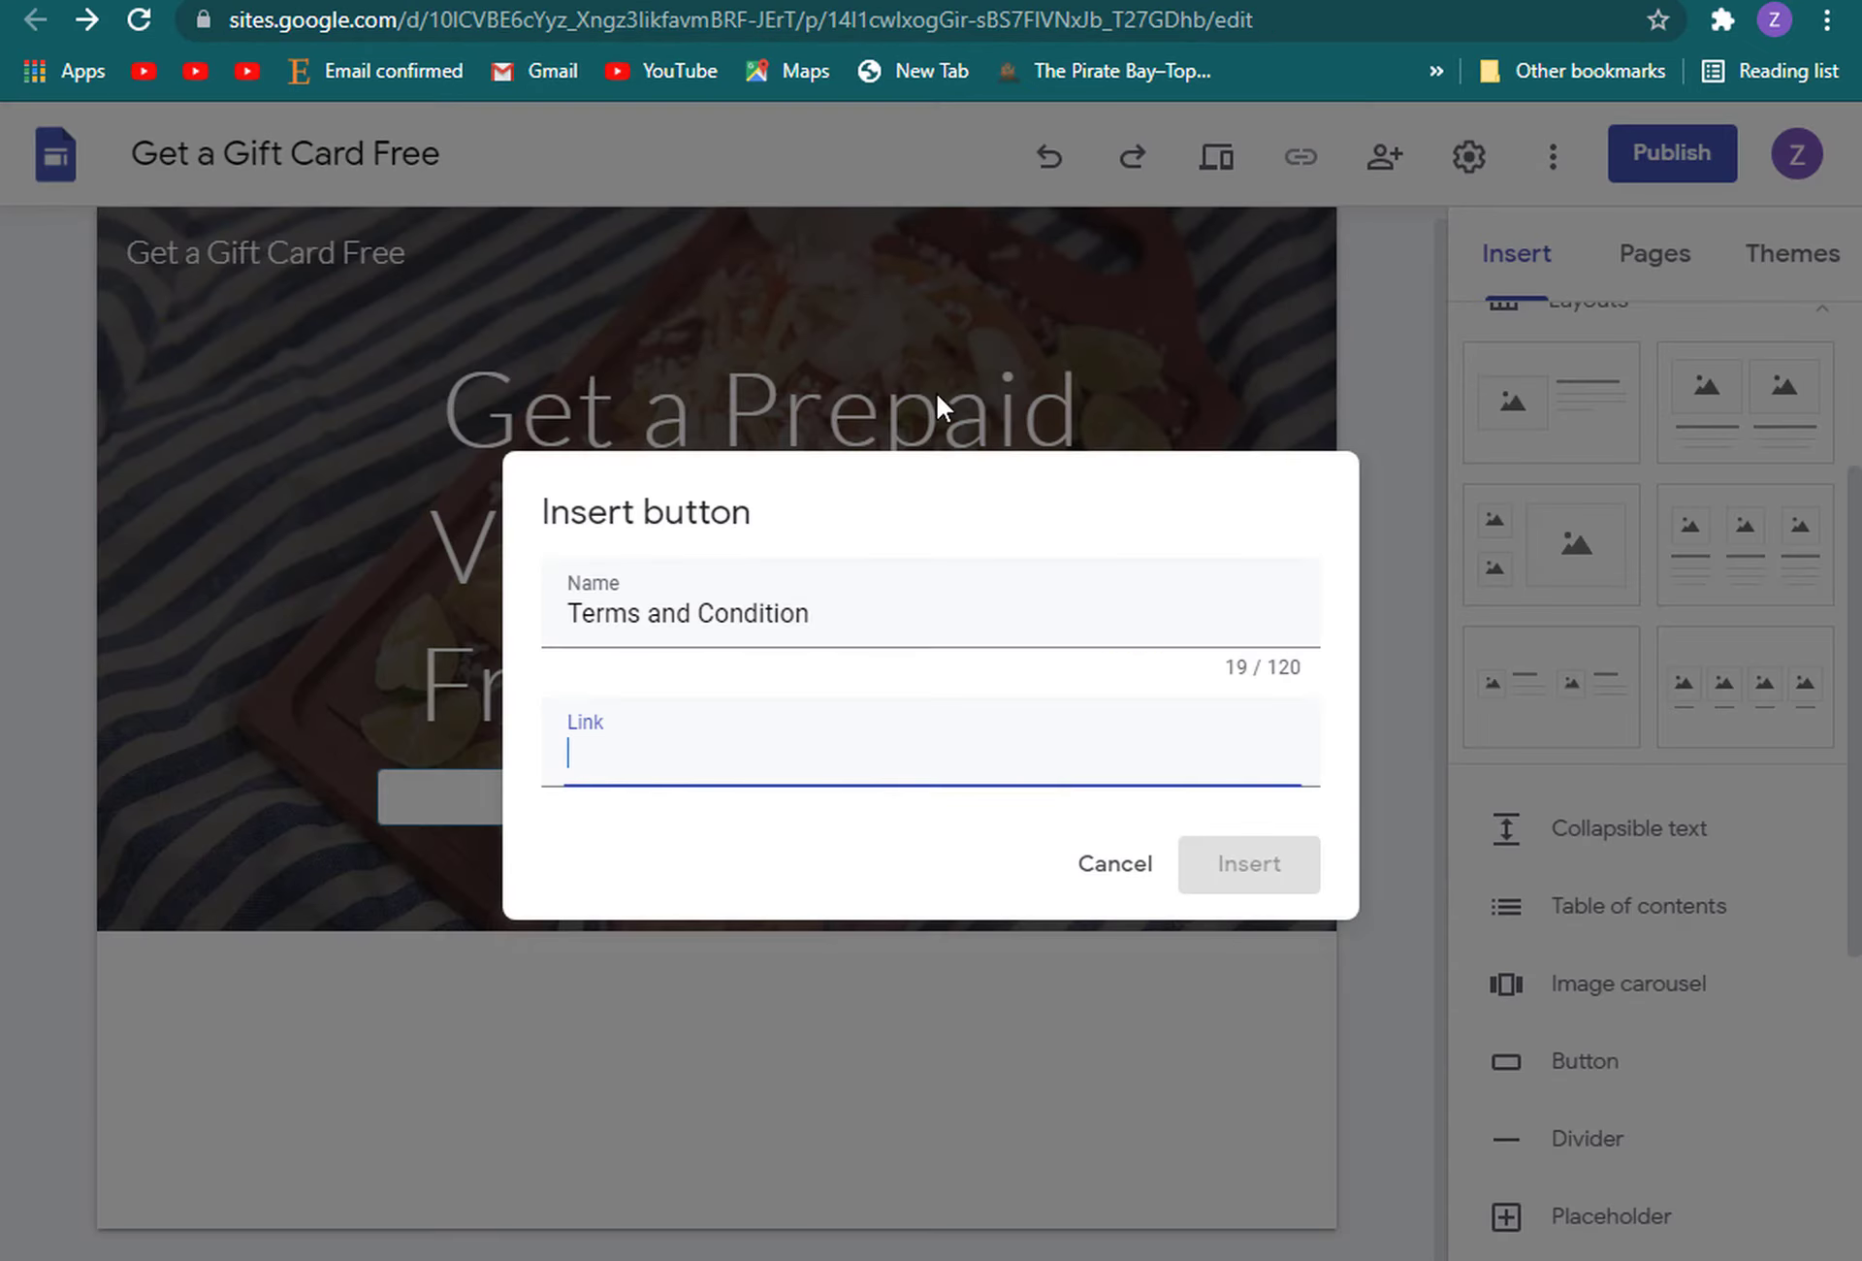
{"action": "right_click", "coordinate": [804, 757]}
{"action": "left_click", "coordinate": [872, 514]}
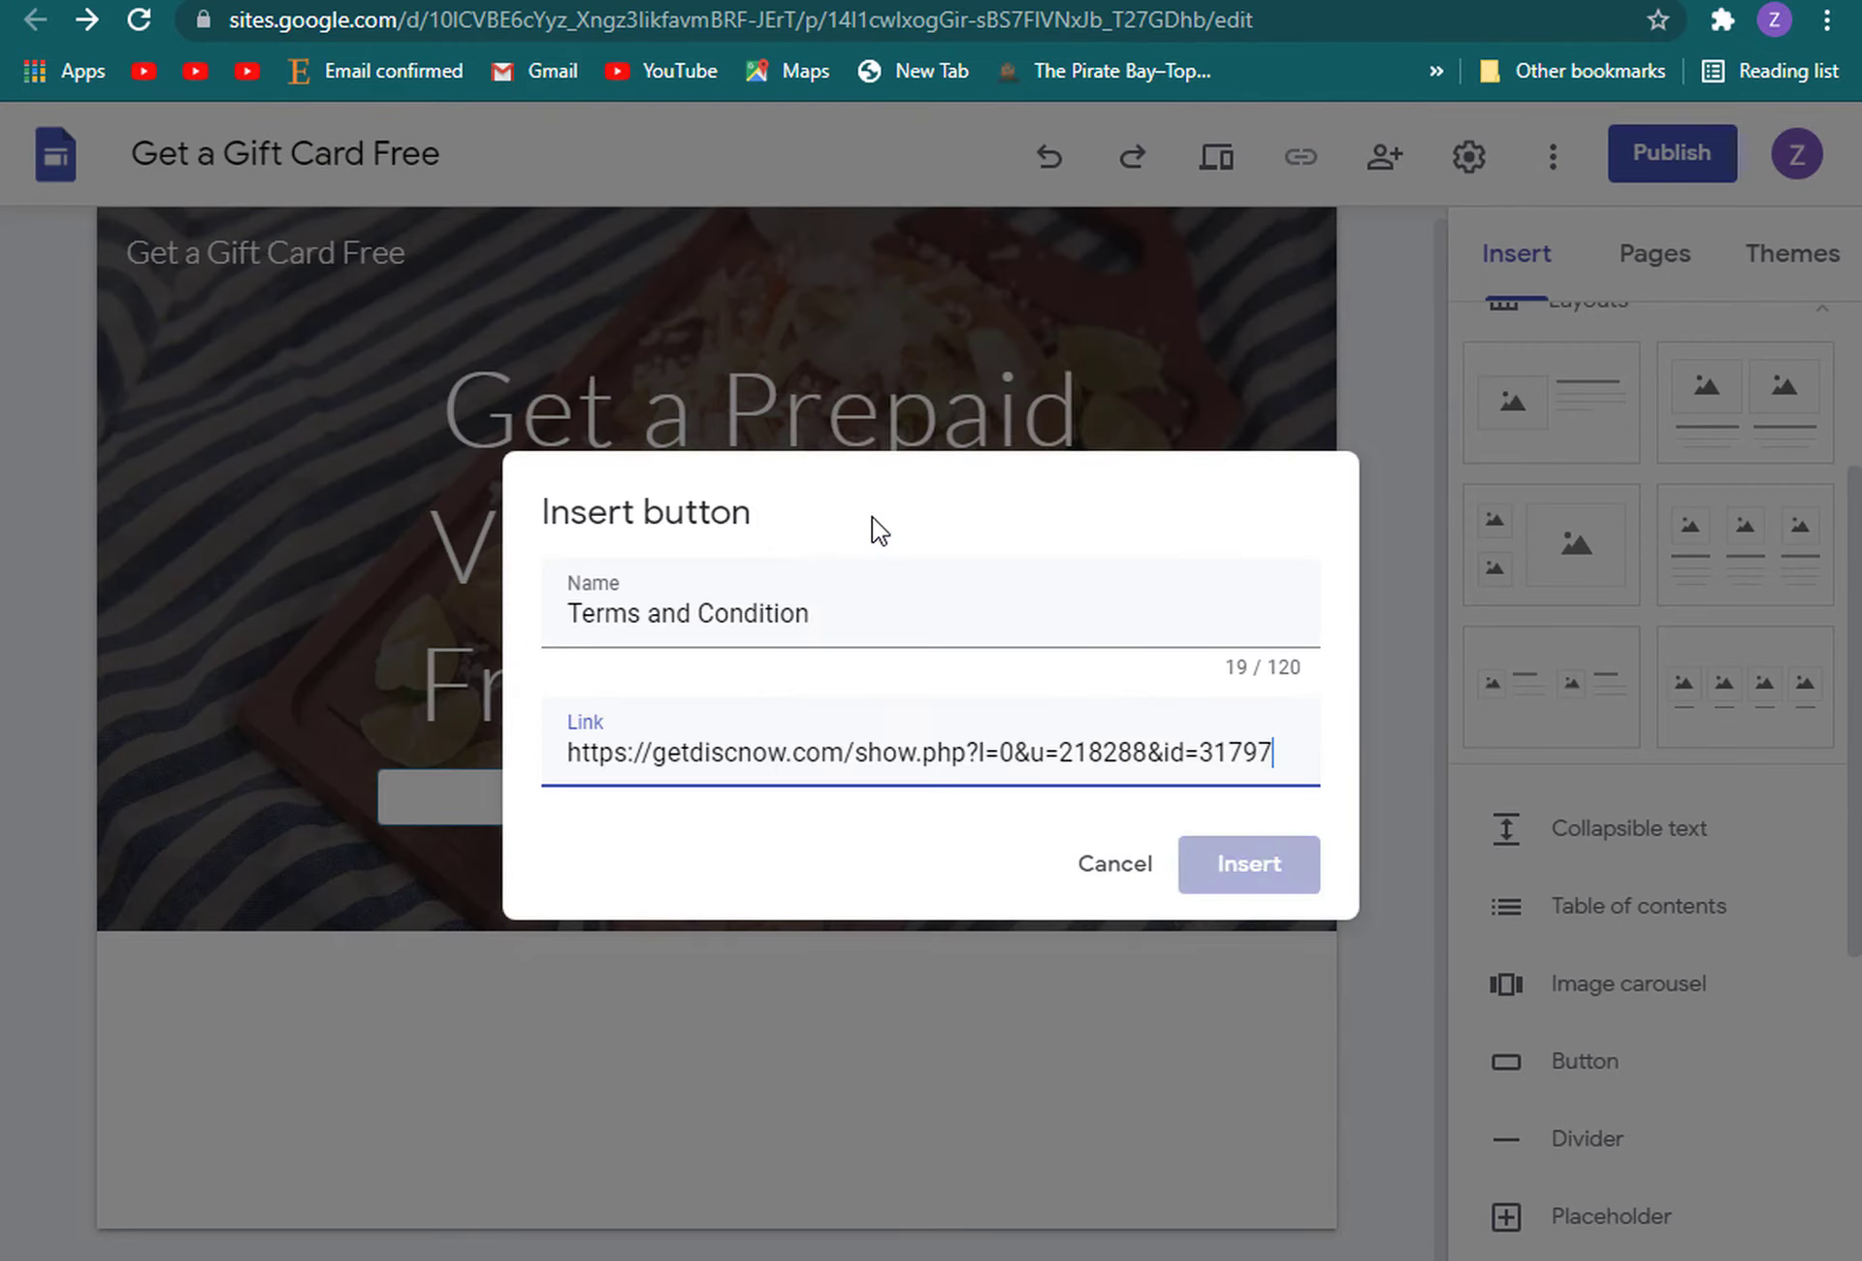
{"action": "left_click", "coordinate": [1230, 876]}
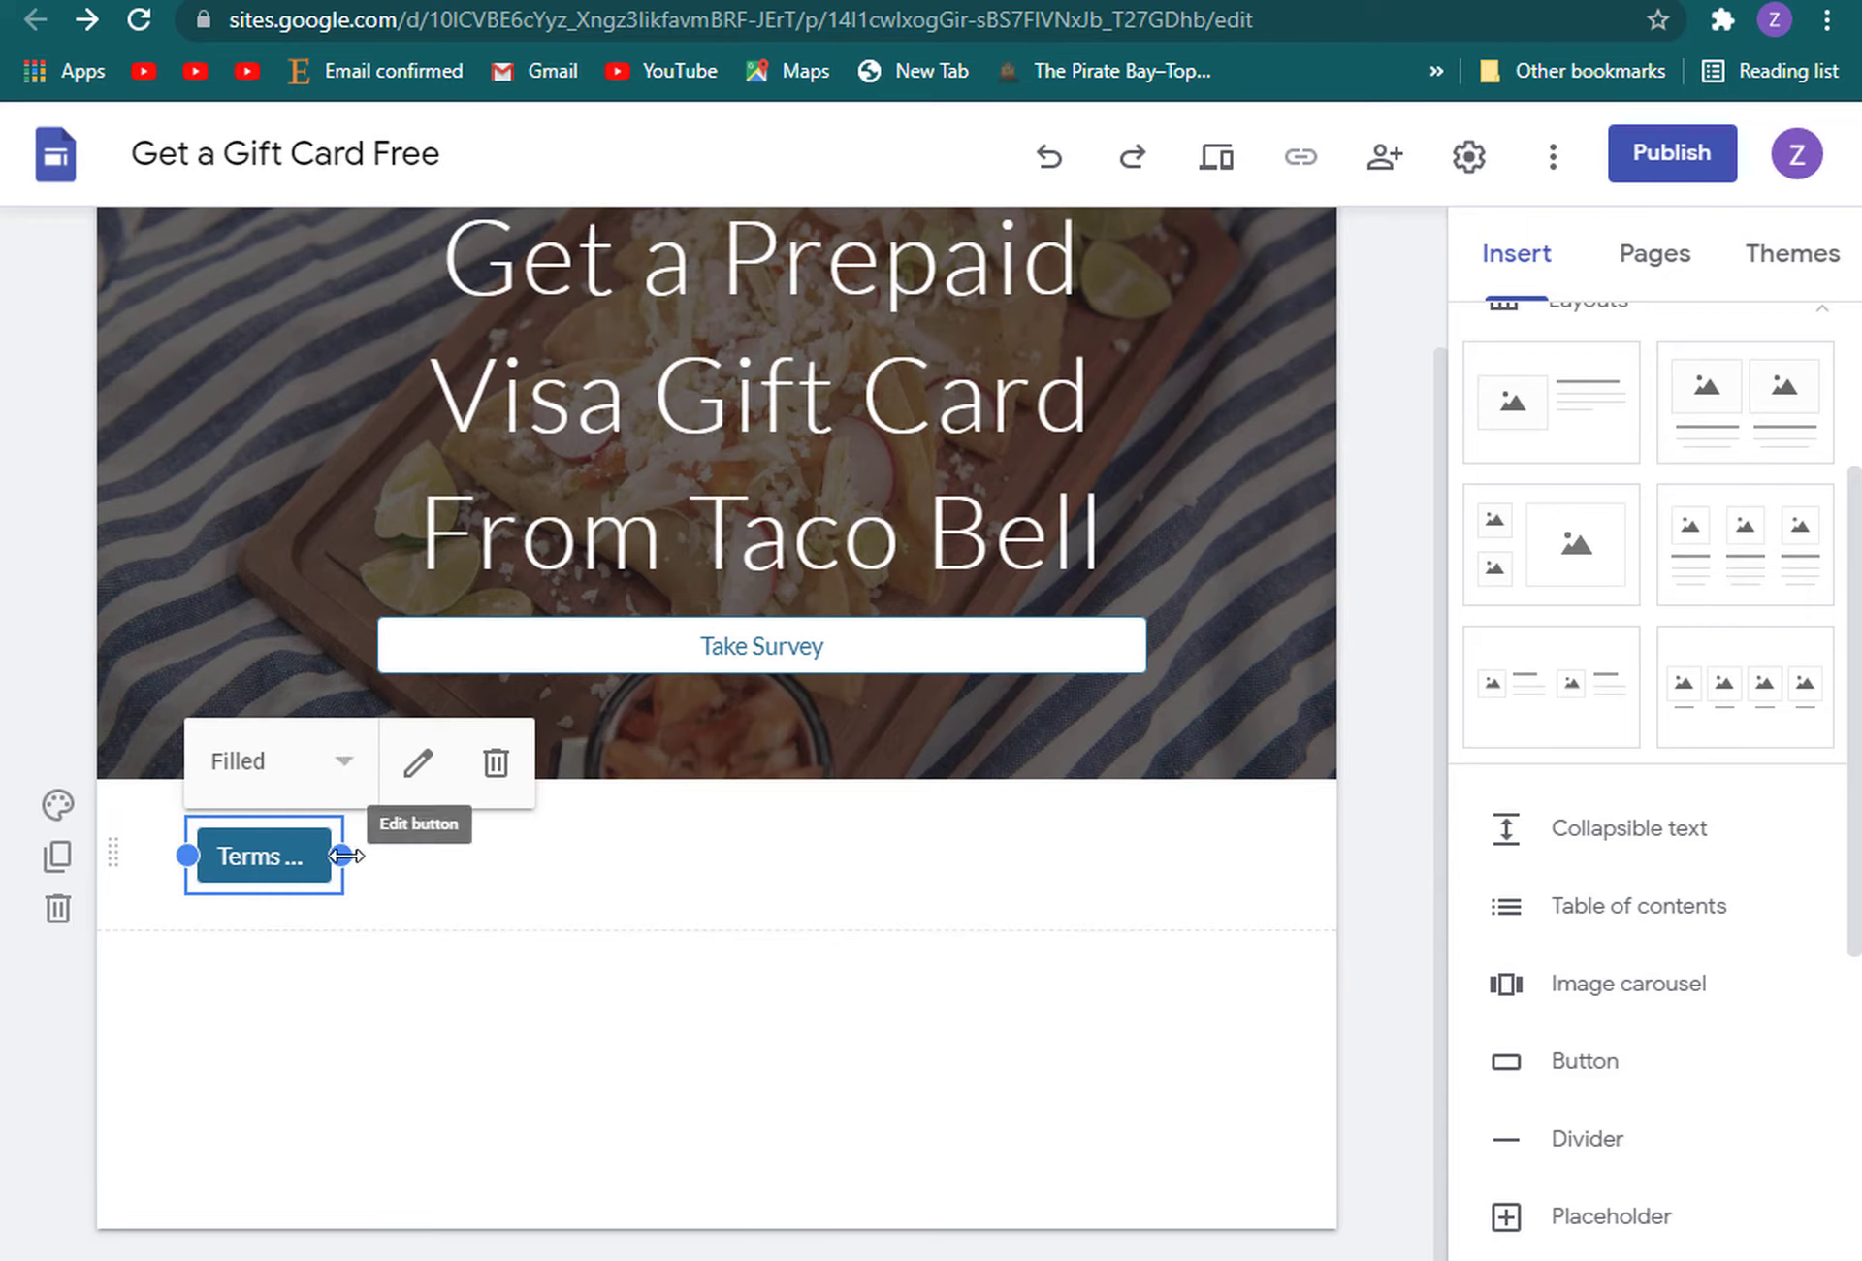
Insert a button named "Refund Policy" with the copied Taco Bell offer link
{"action": "scroll", "coordinate": [1504, 873], "scroll_direction": "down", "scroll_amount": 5}
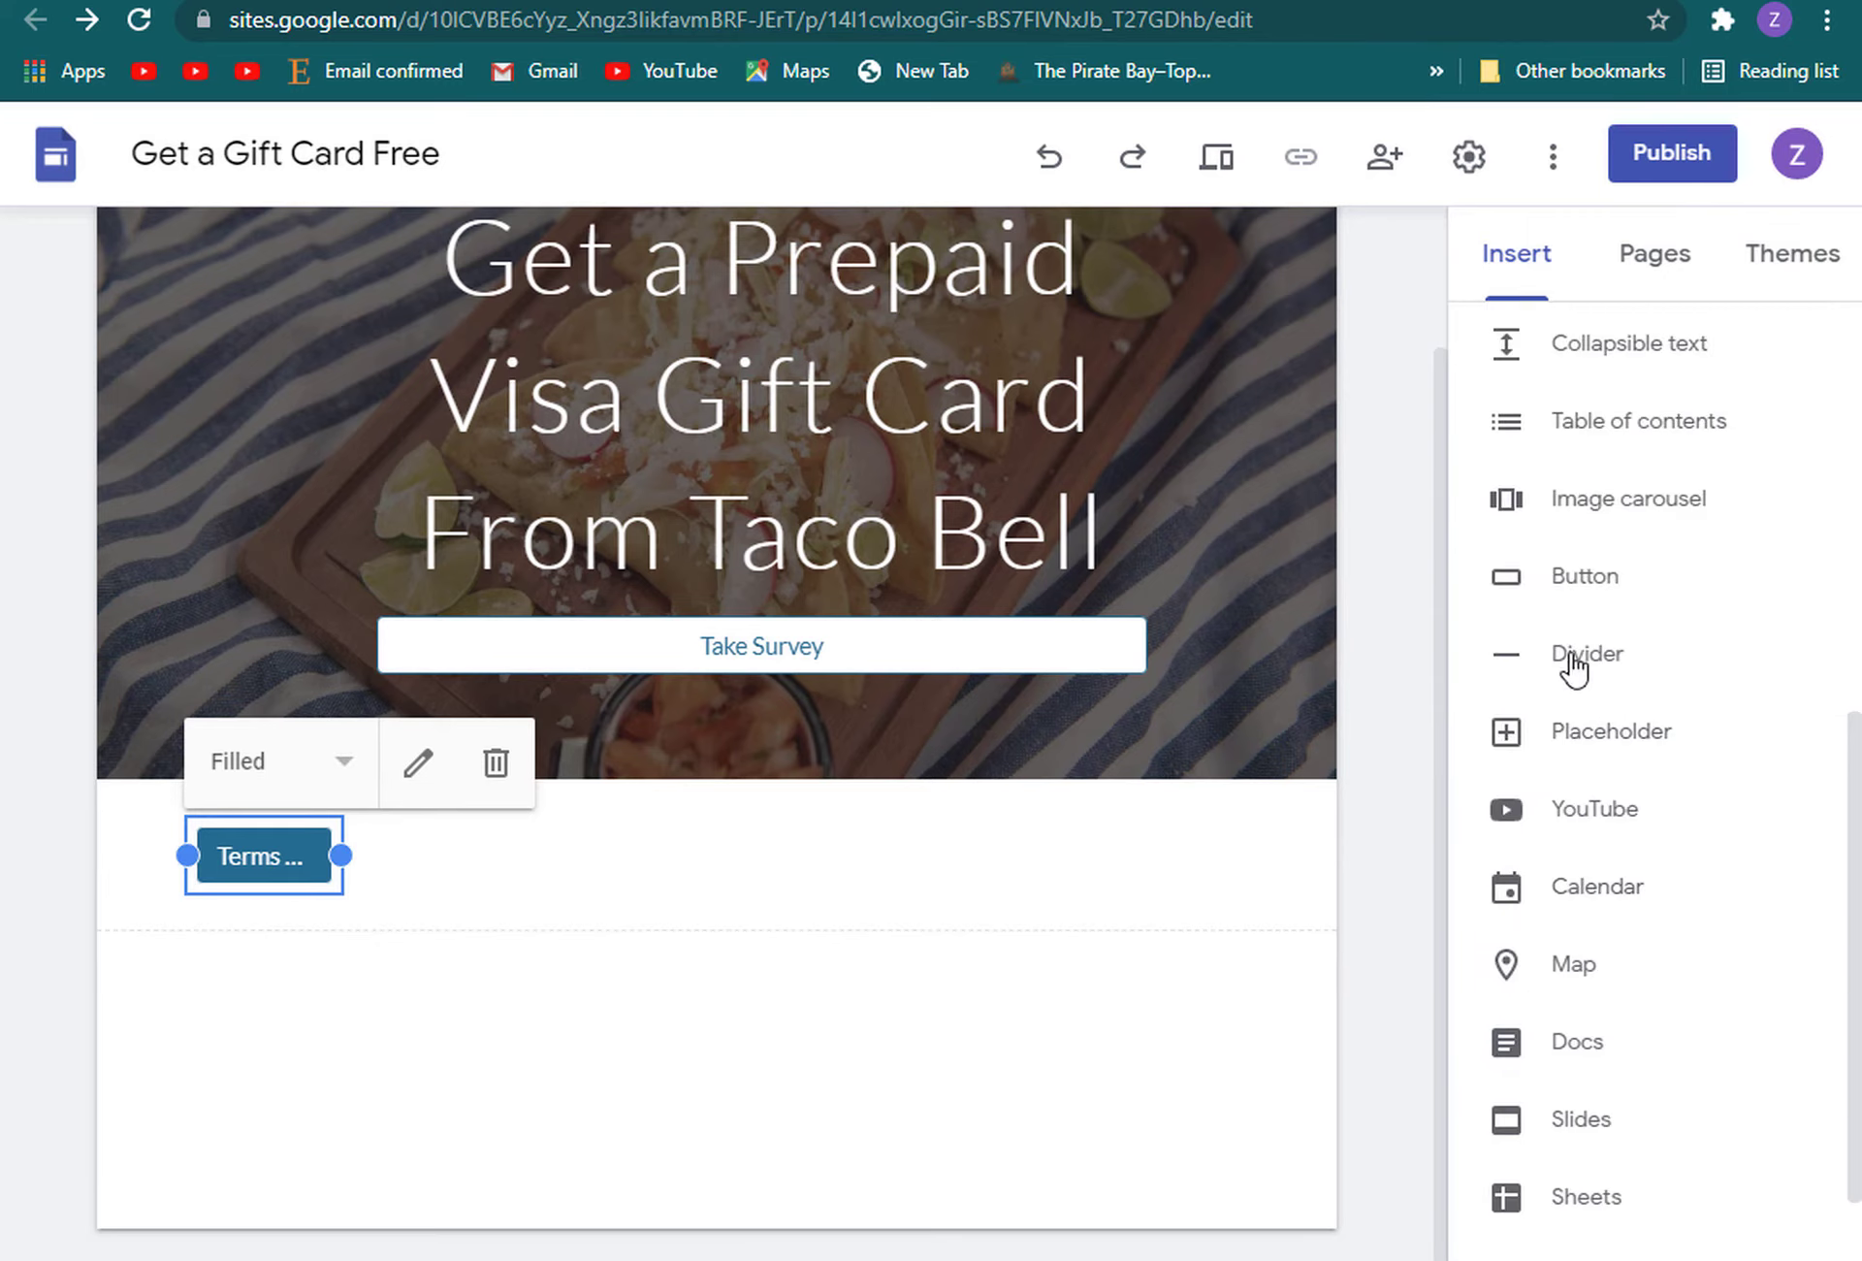
{"action": "left_click", "coordinate": [1552, 582]}
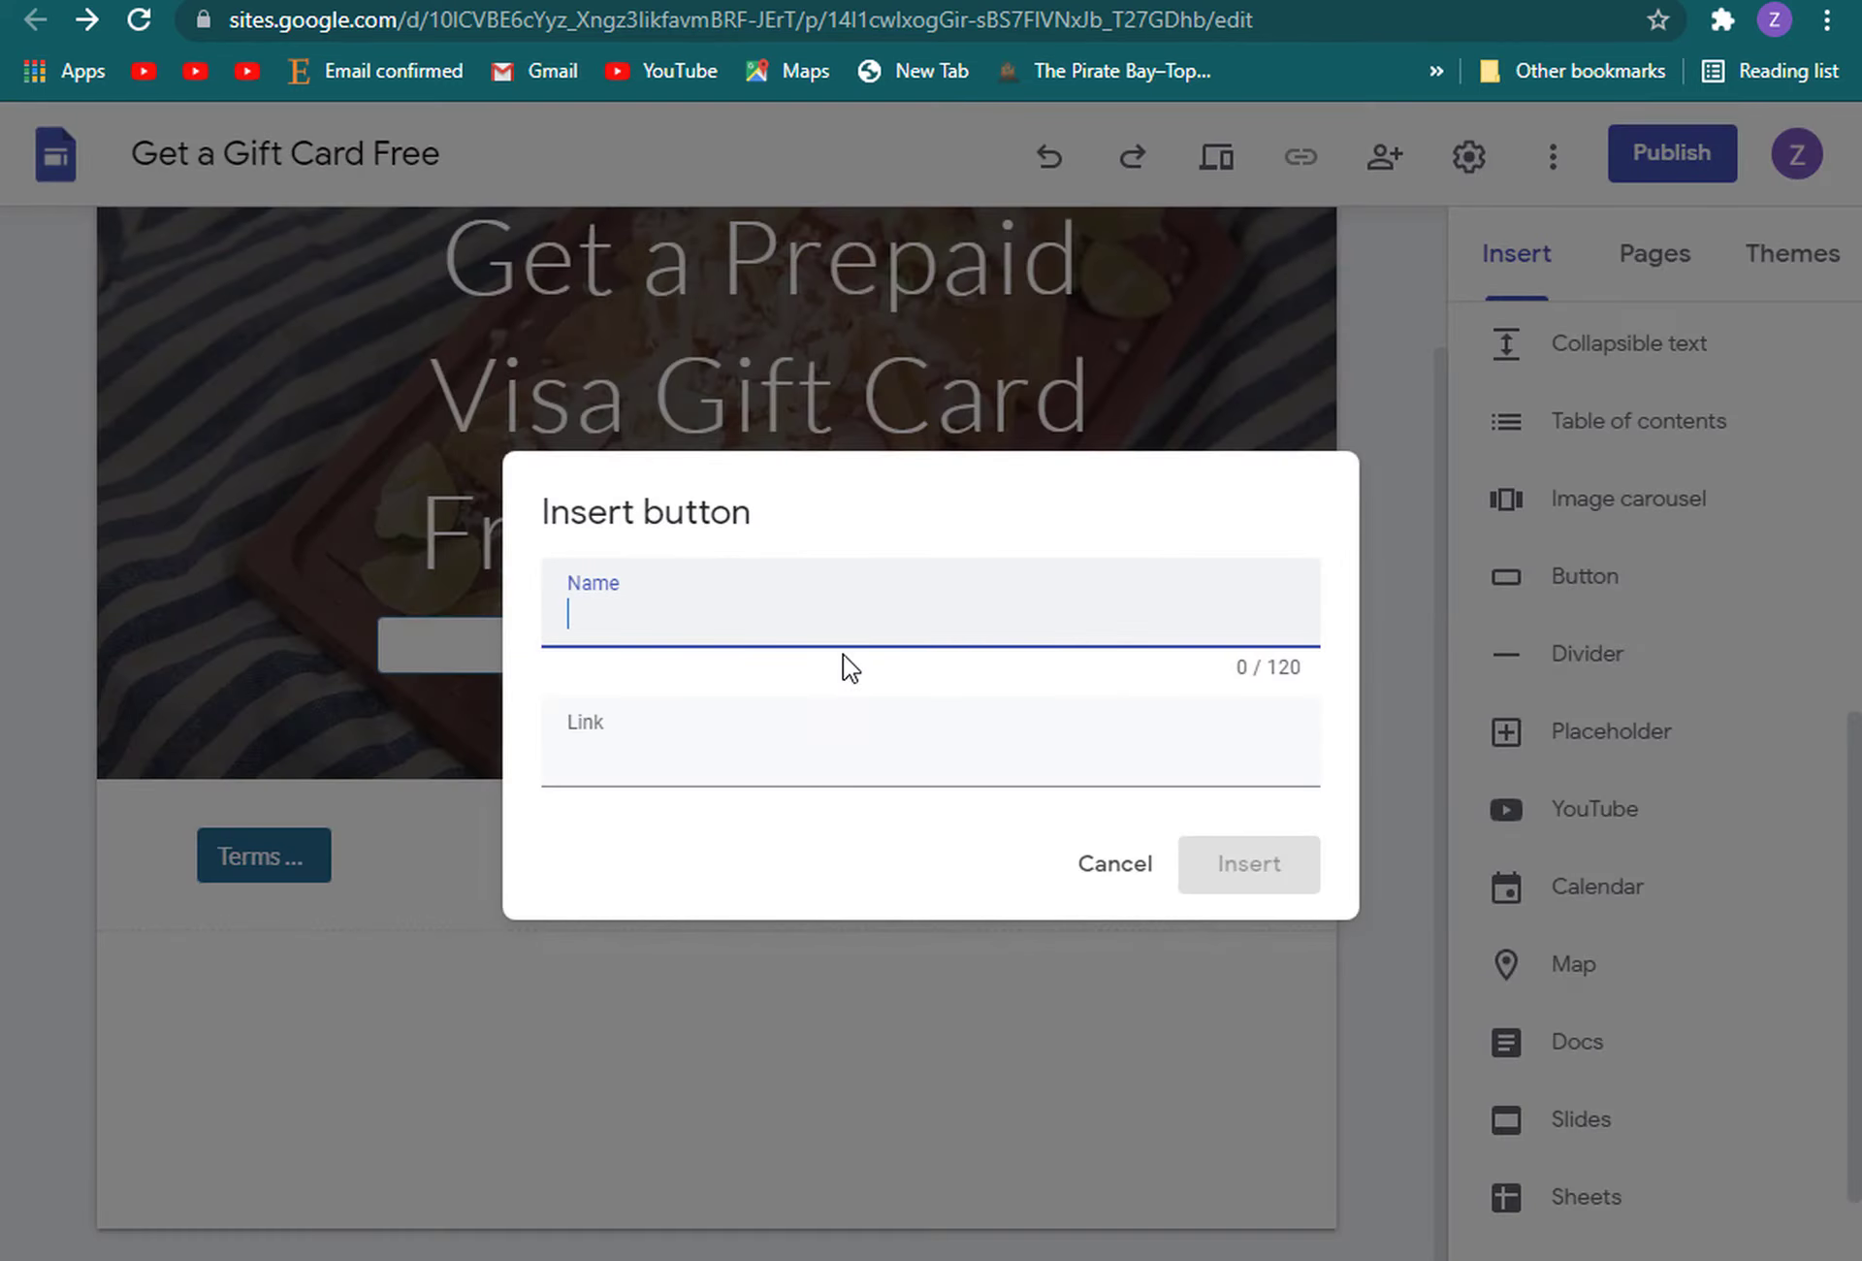
{"action": "type", "text": "Refund Policy"}
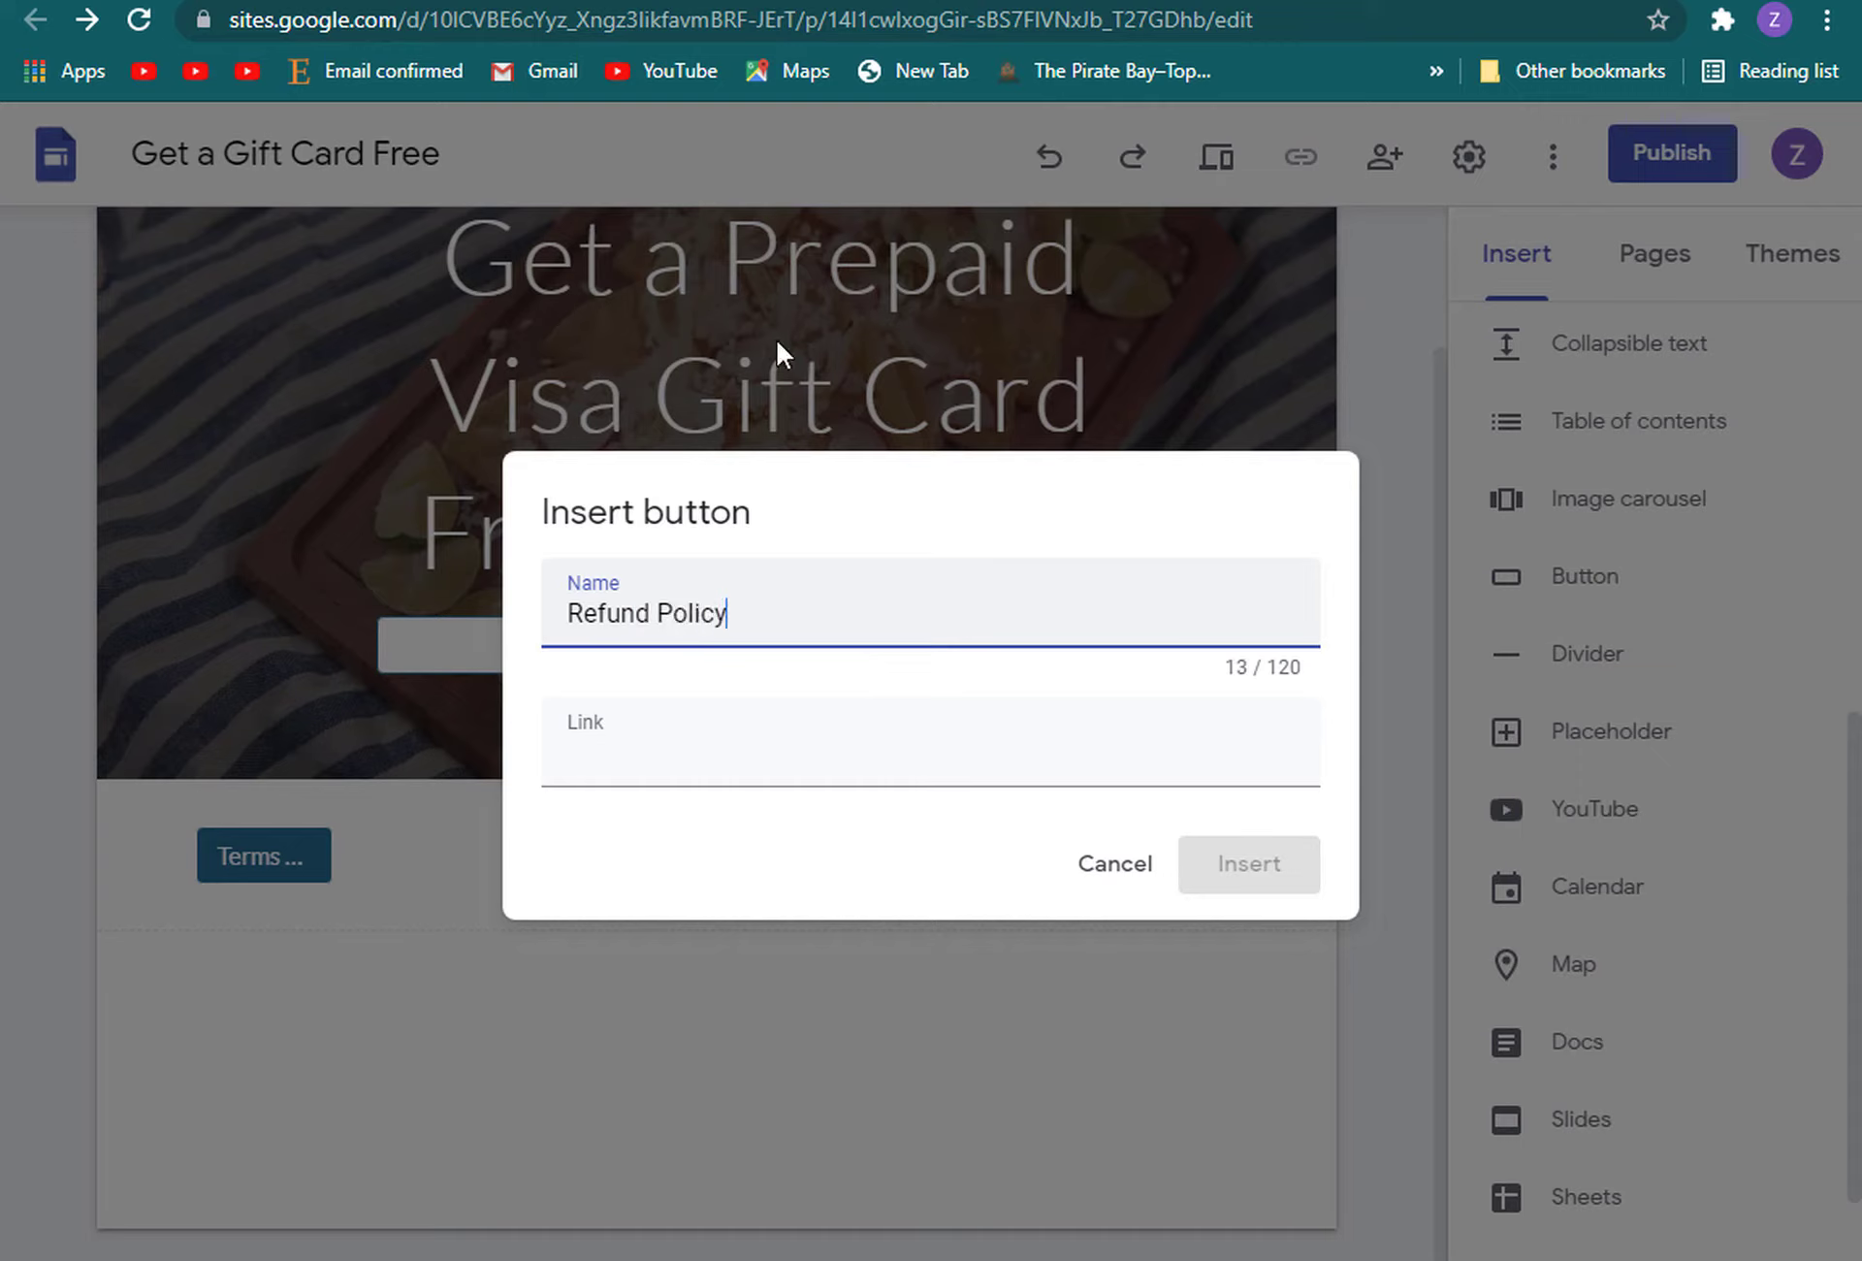
{"action": "left_click", "coordinate": [669, 767]}
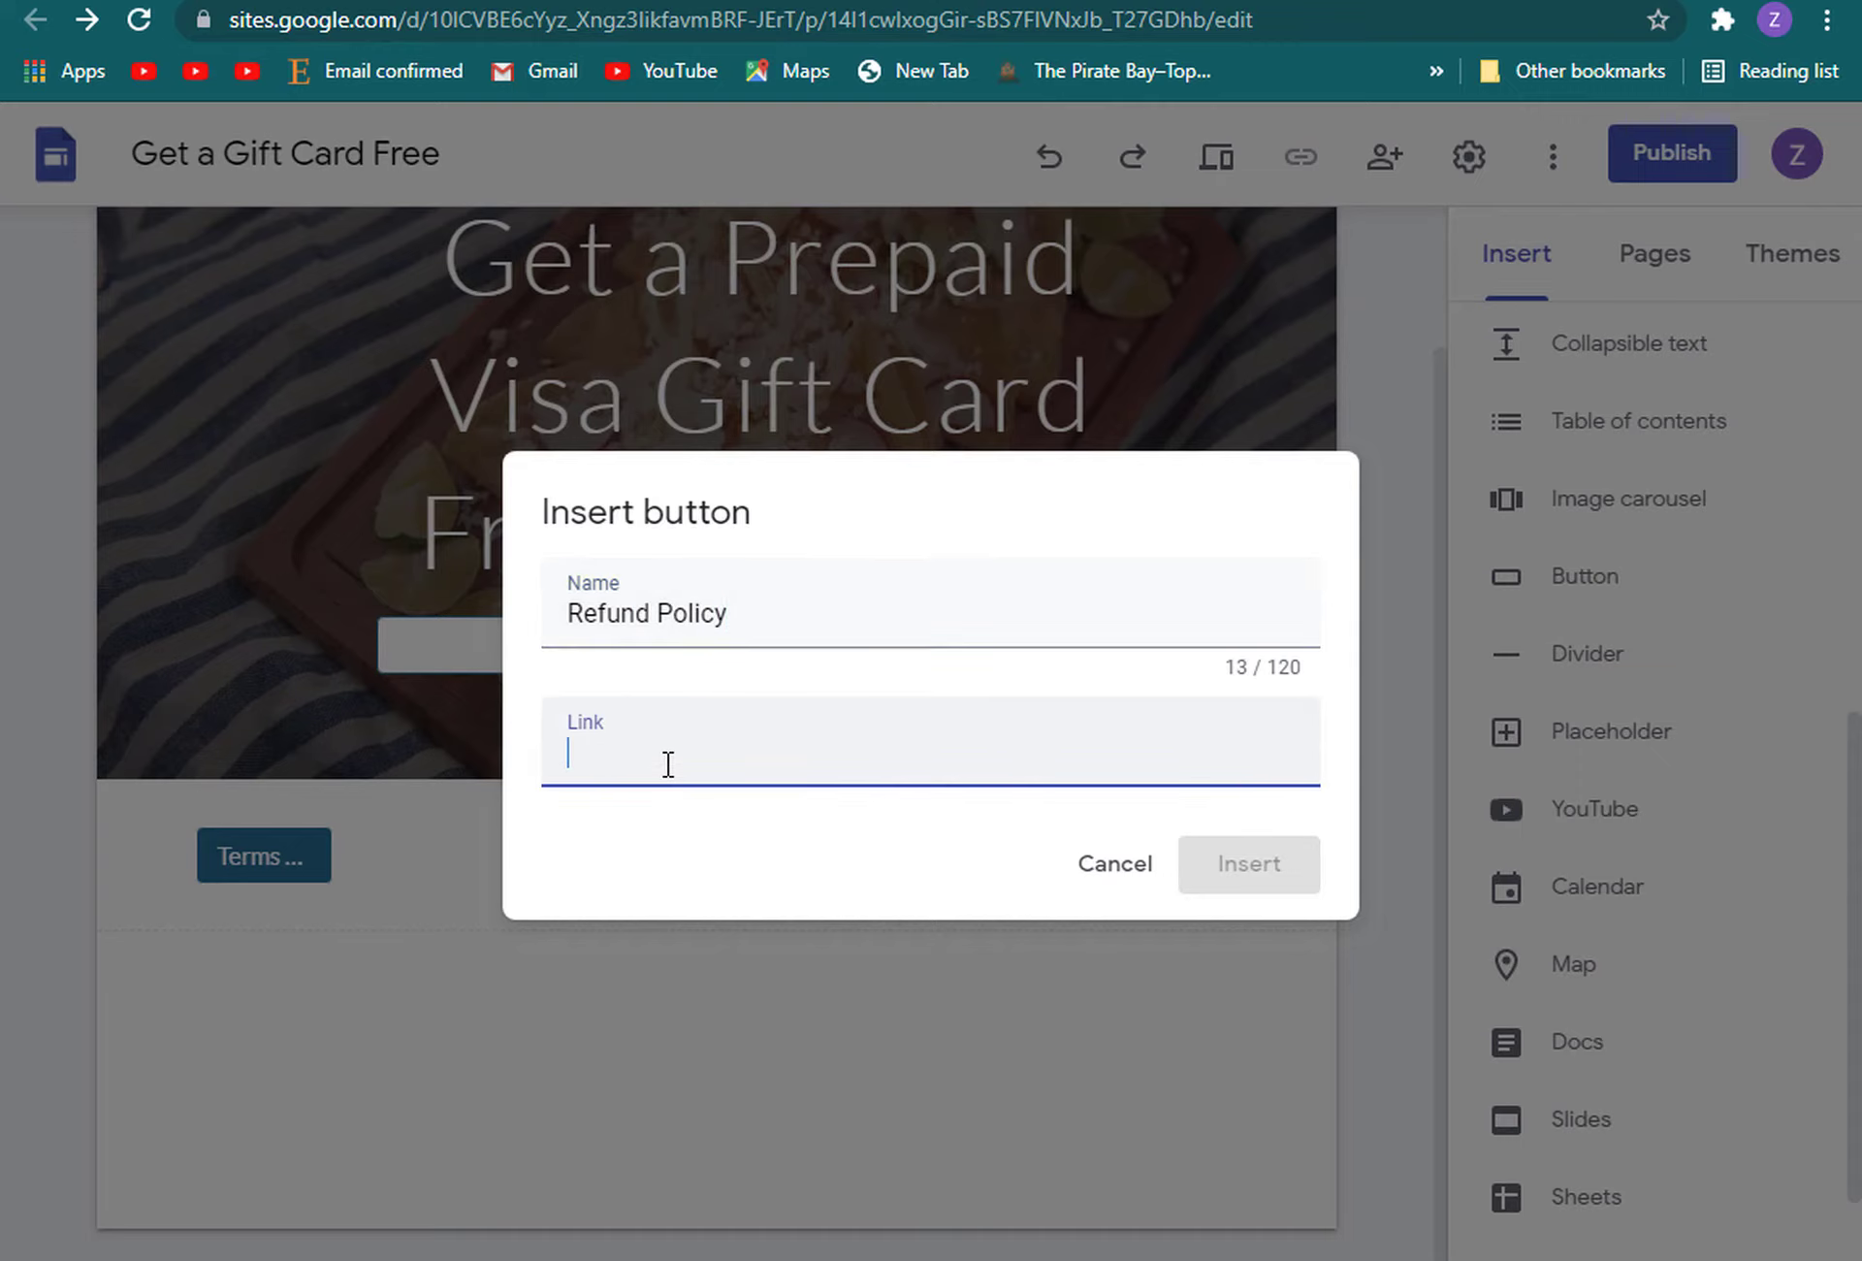
{"action": "right_click", "coordinate": [668, 765]}
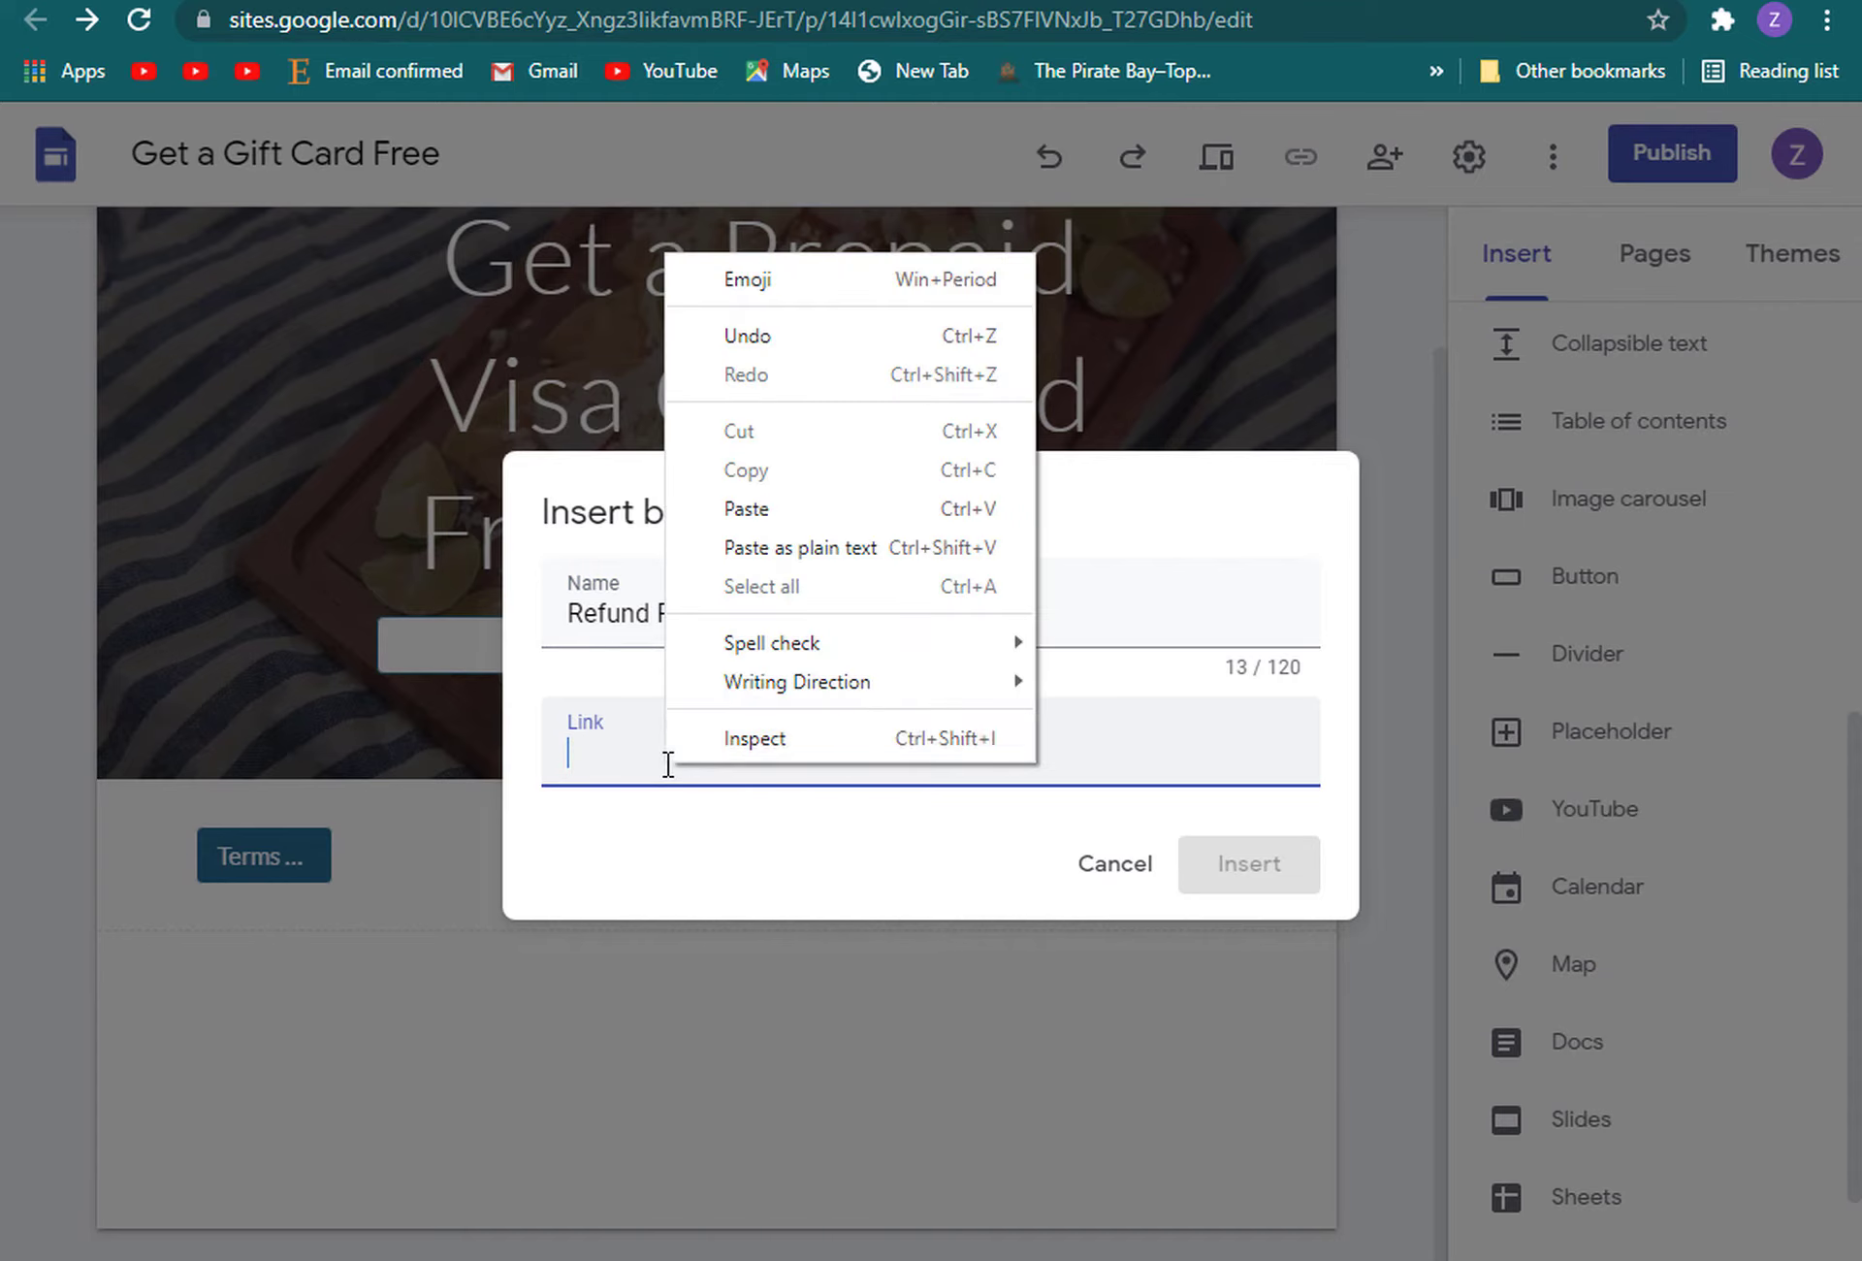
{"action": "left_click", "coordinate": [763, 512]}
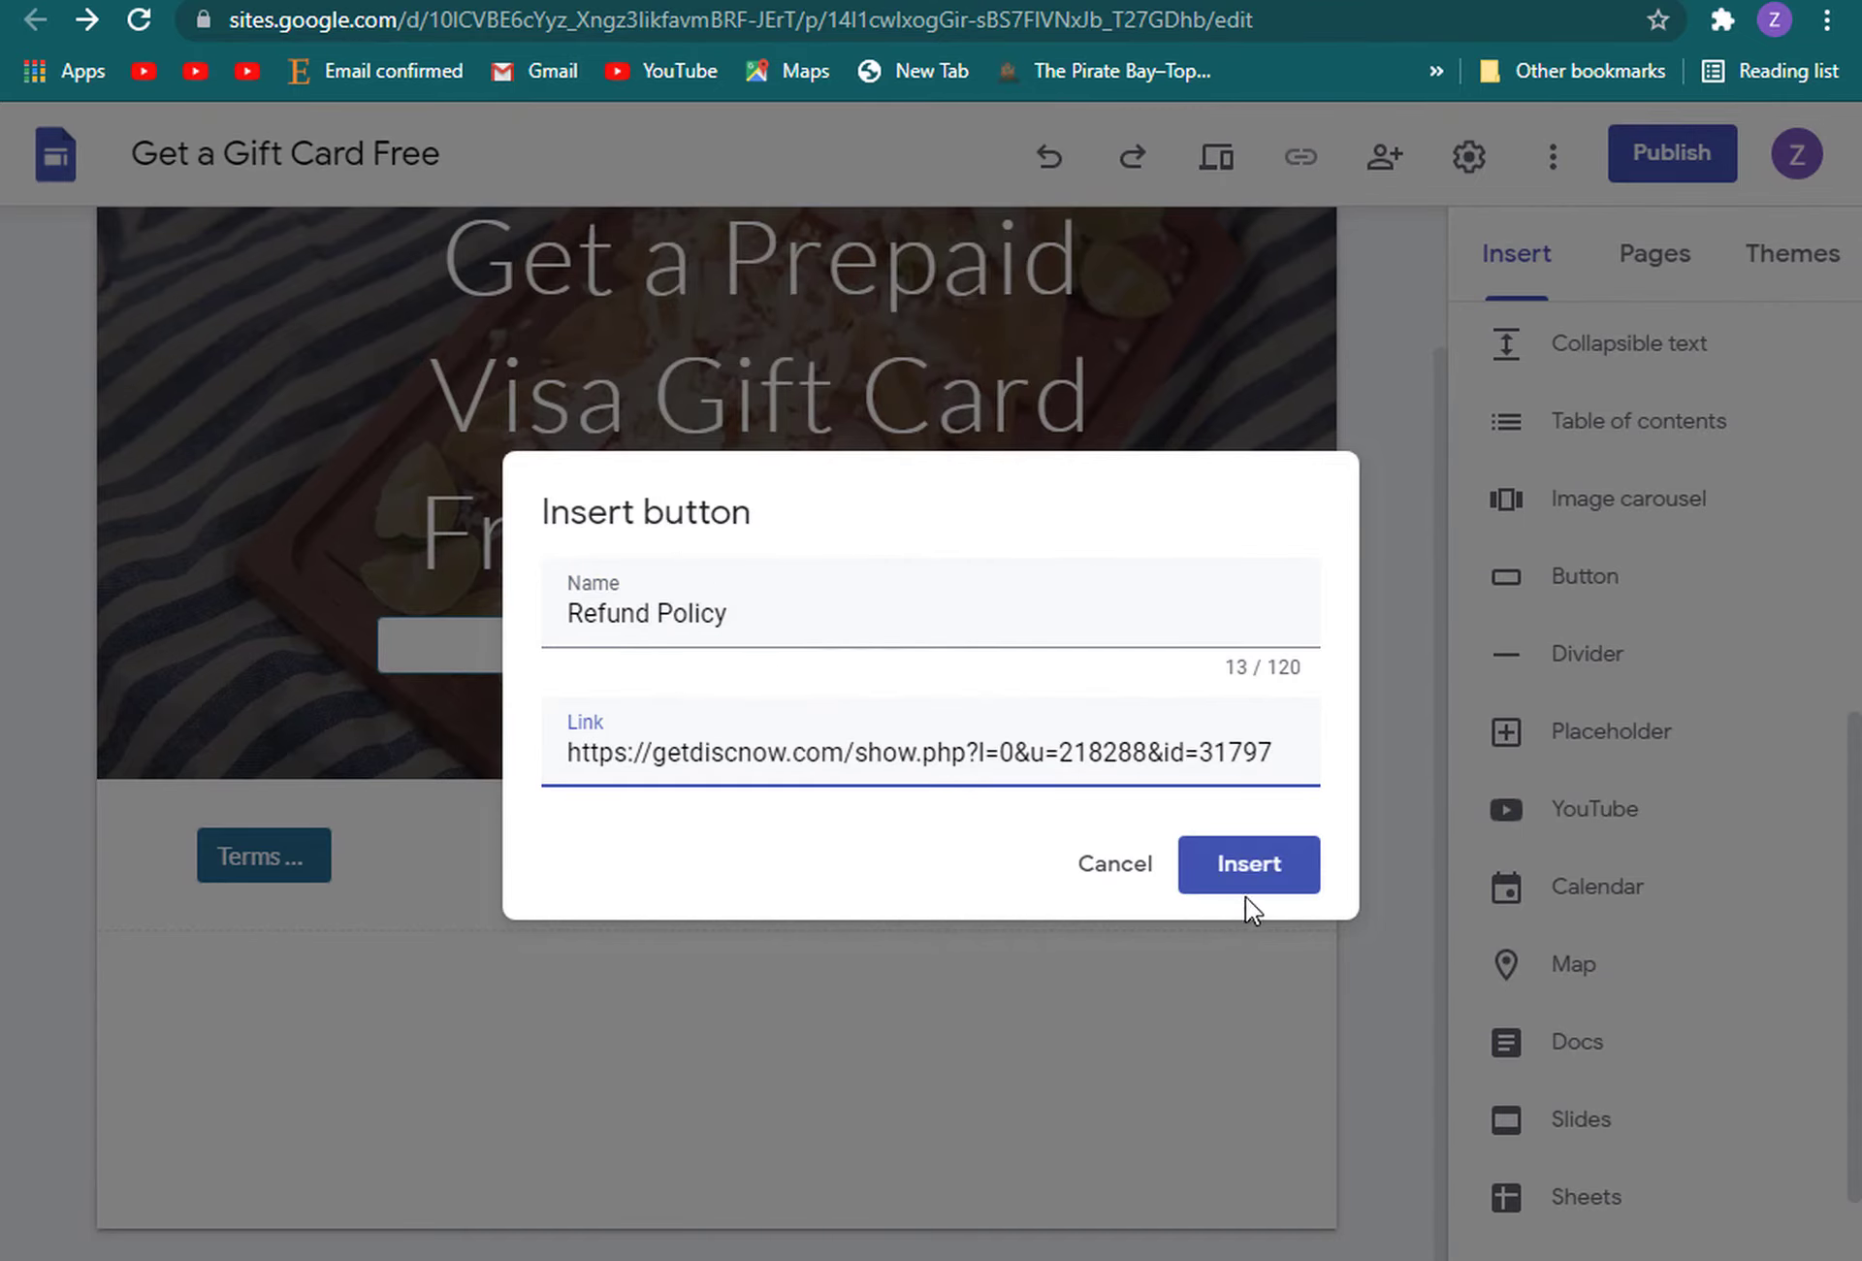
{"action": "left_click", "coordinate": [1251, 873]}
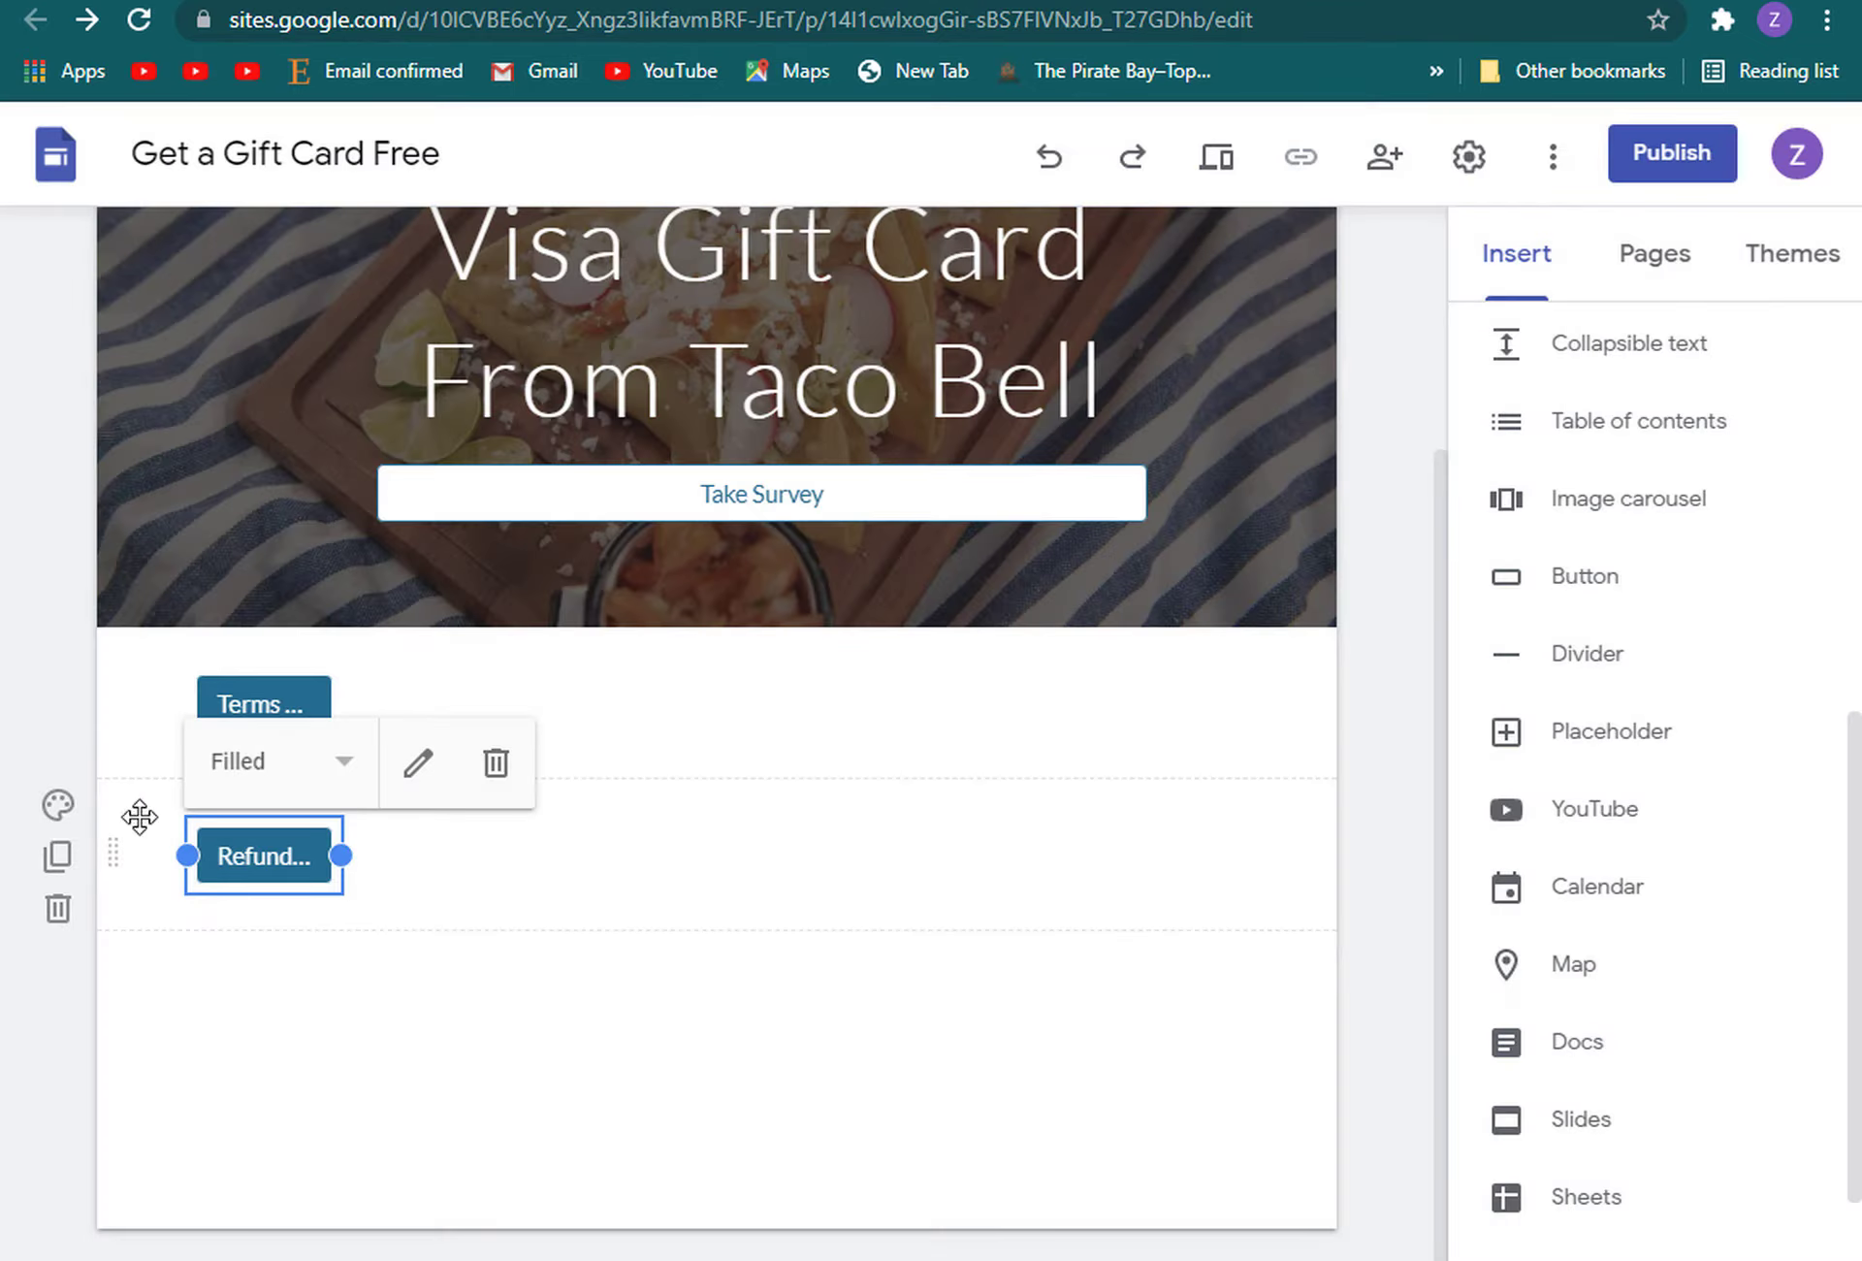
Insert a button named "About US" with the same copied Taco Bell offer link
{"action": "left_click", "coordinate": [1557, 595]}
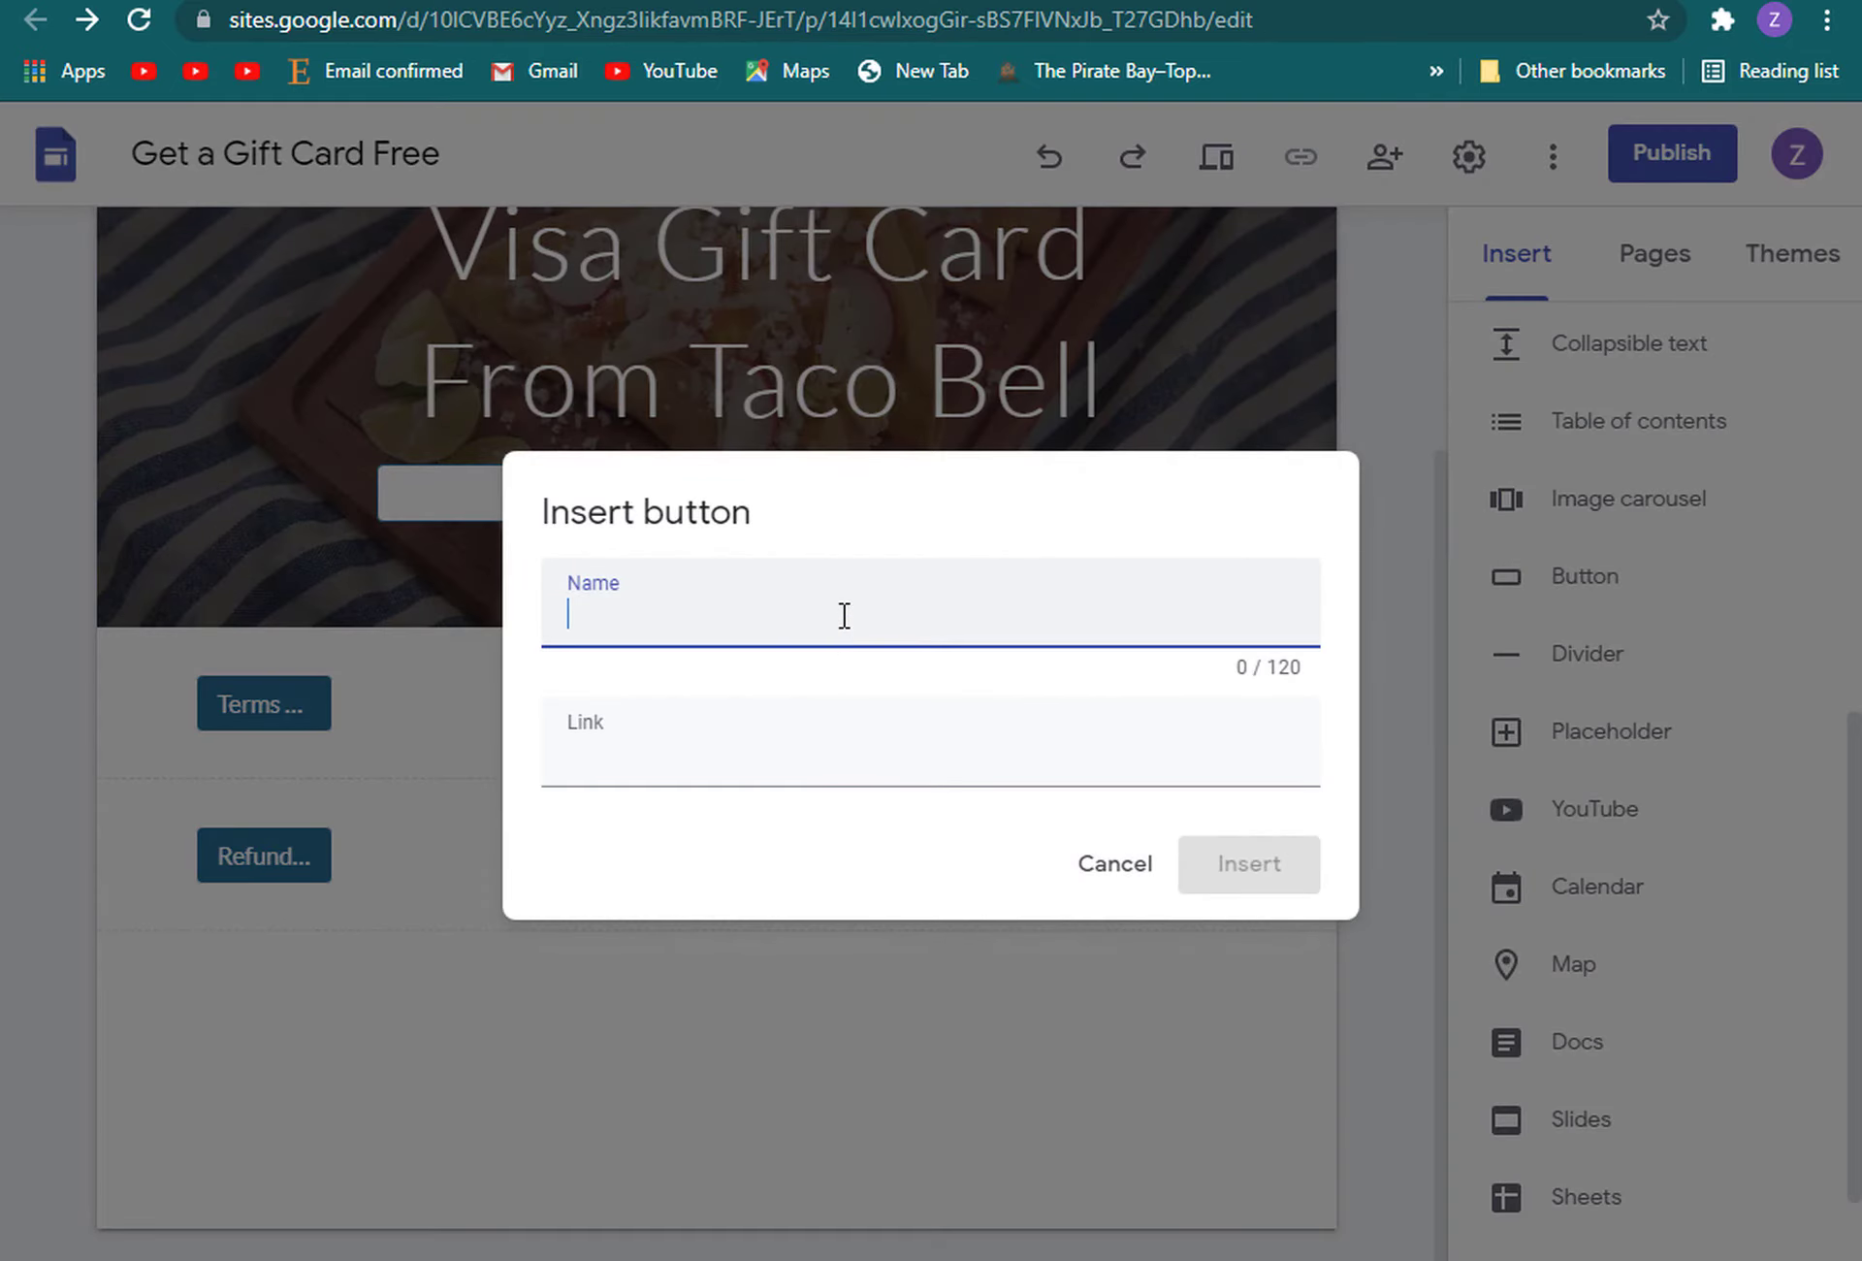
{"action": "type", "text": "About US"}
{"action": "left_click", "coordinate": [735, 751]}
{"action": "right_click", "coordinate": [775, 768]}
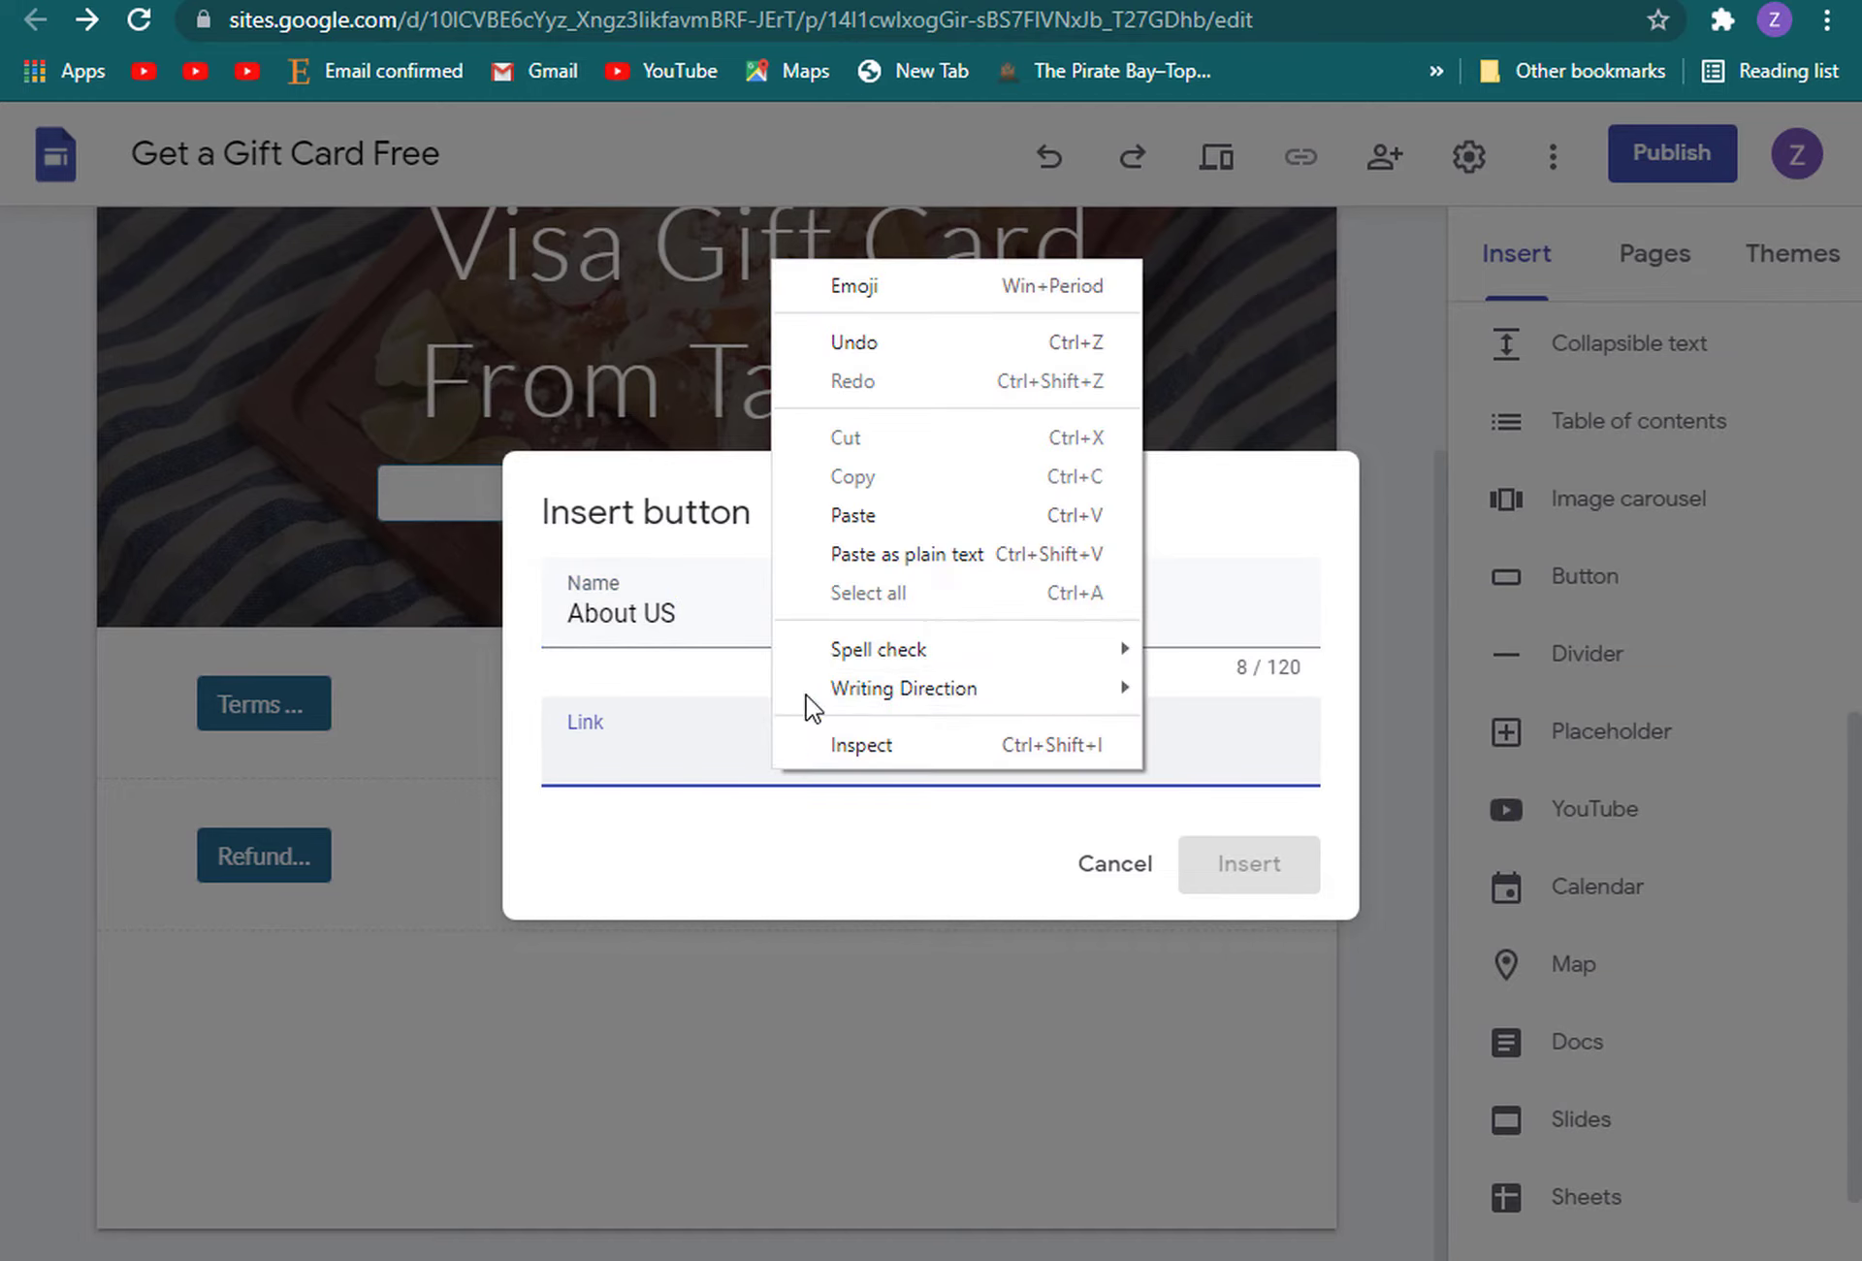
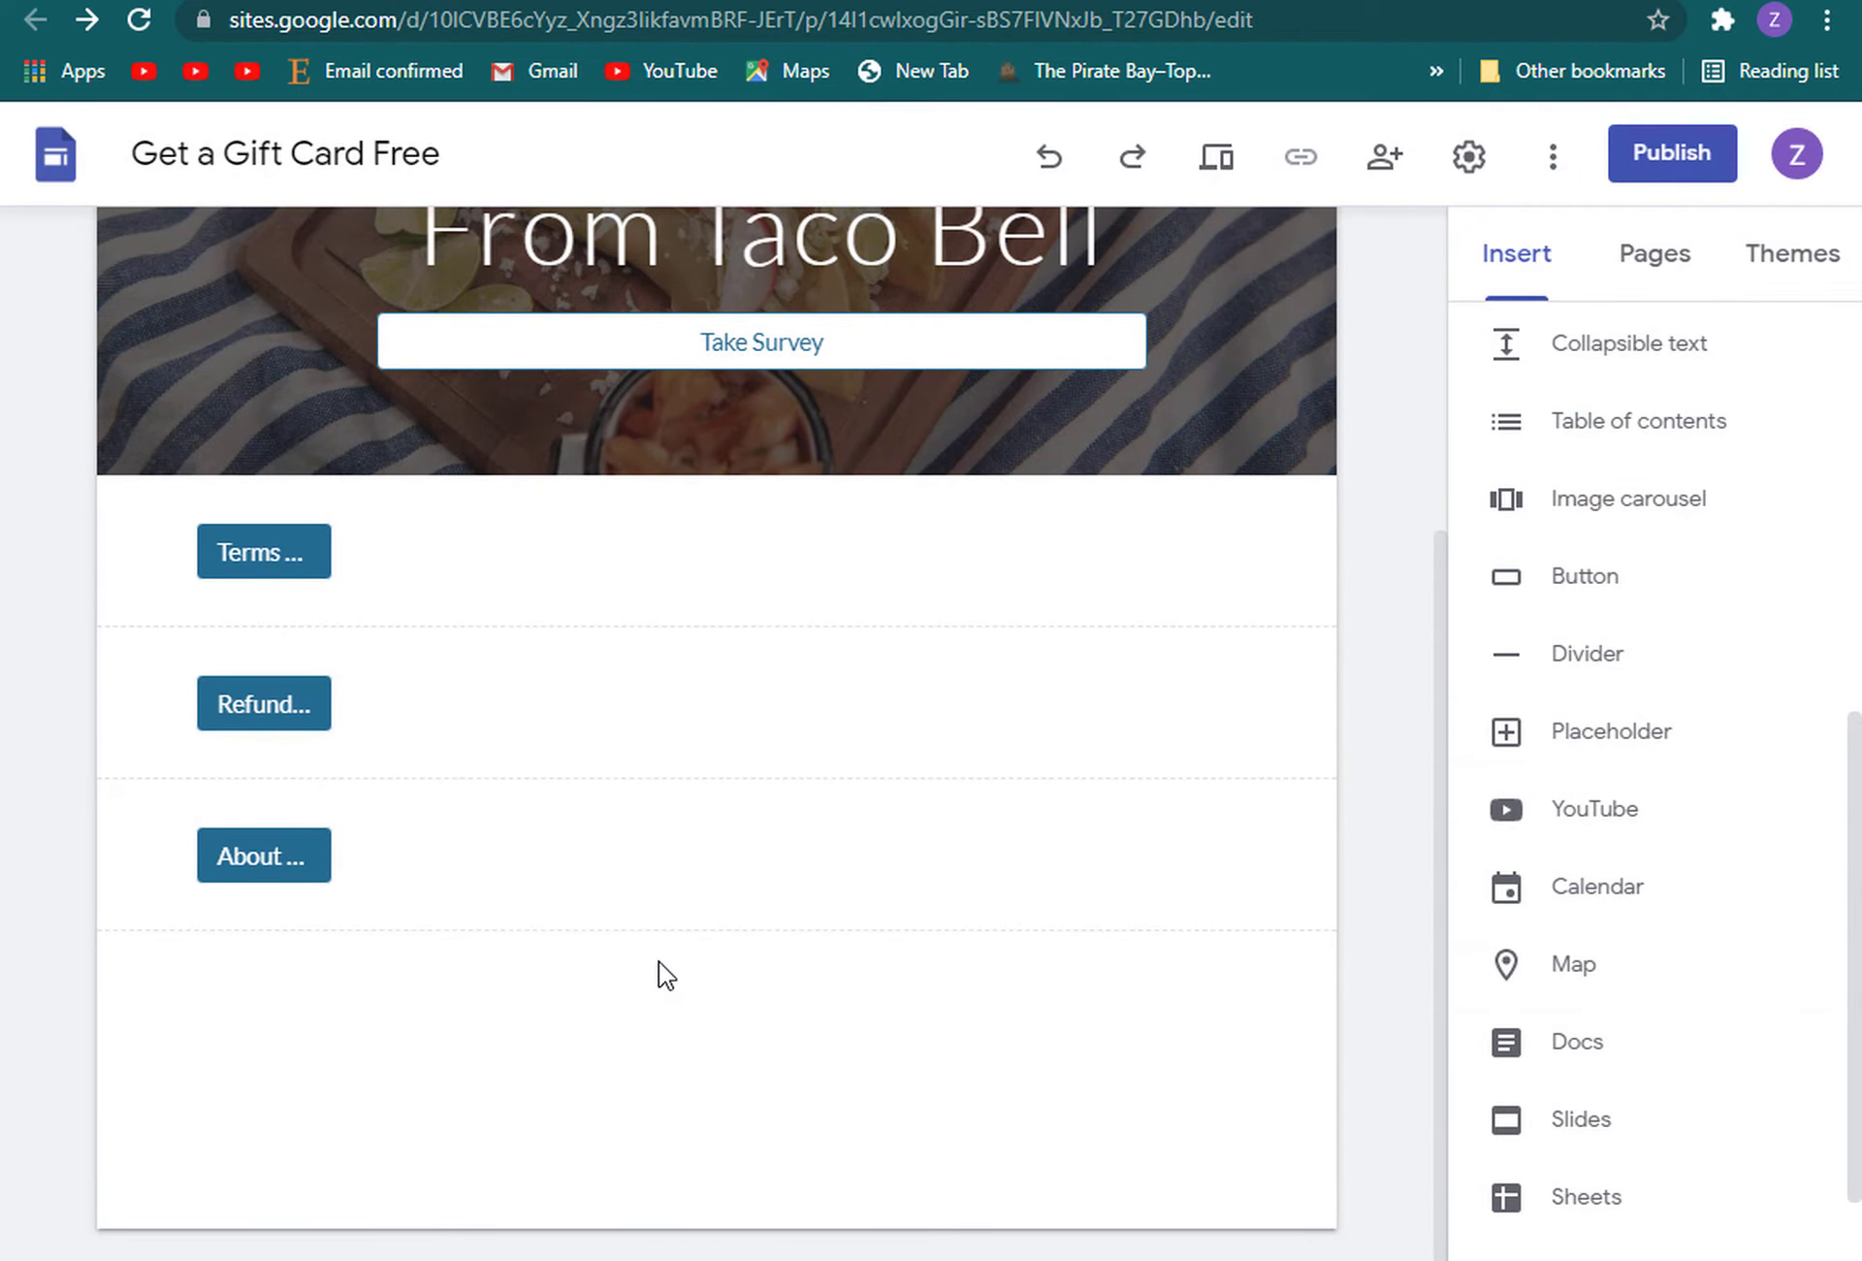
Move the About US and Refund Policy buttons into the Terms and Condition row, with Refund Policy in the middle
{"action": "left_click", "coordinate": [281, 849]}
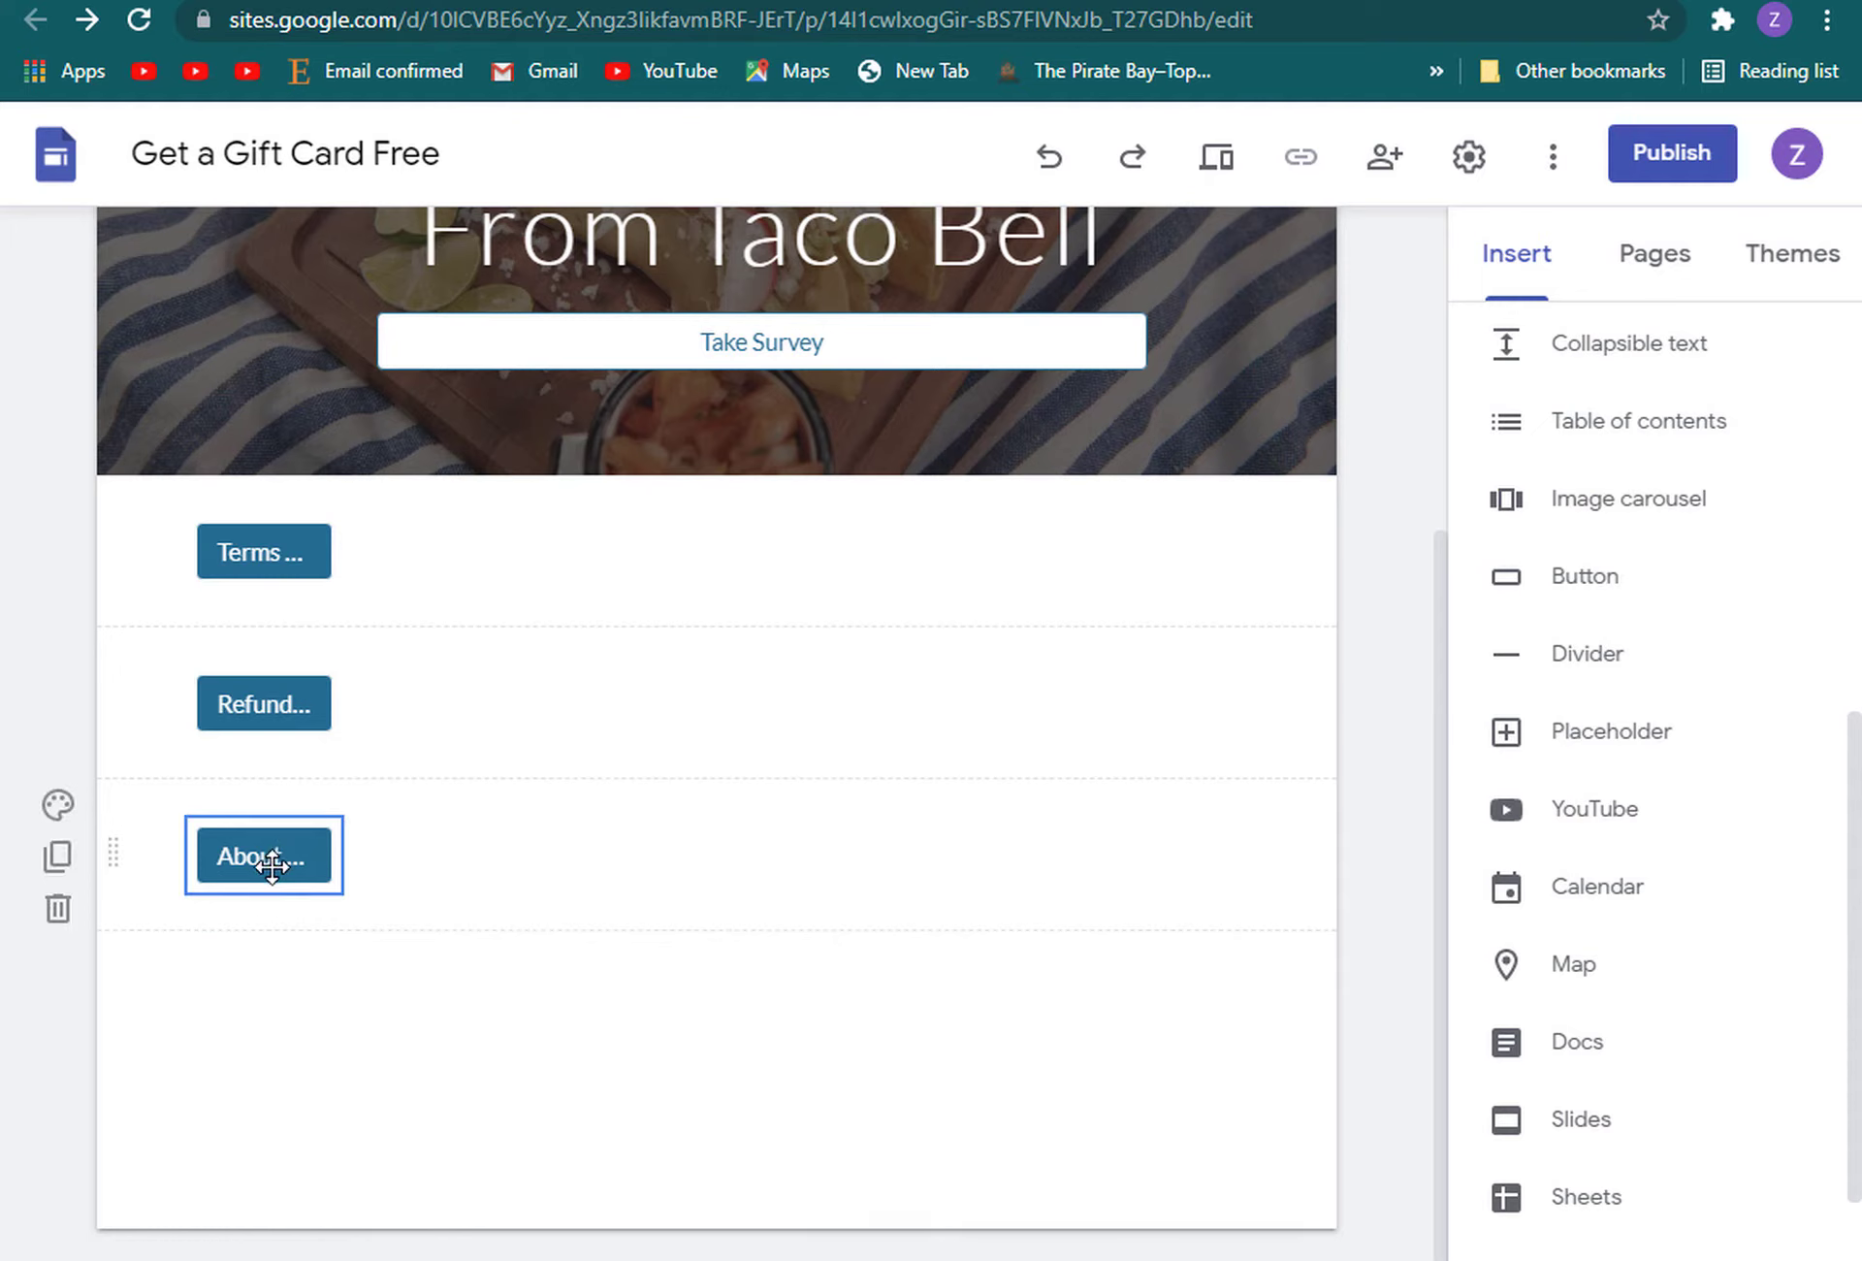
{"action": "left_click_drag", "start_coordinate": [274, 869], "coordinate": [630, 527]}
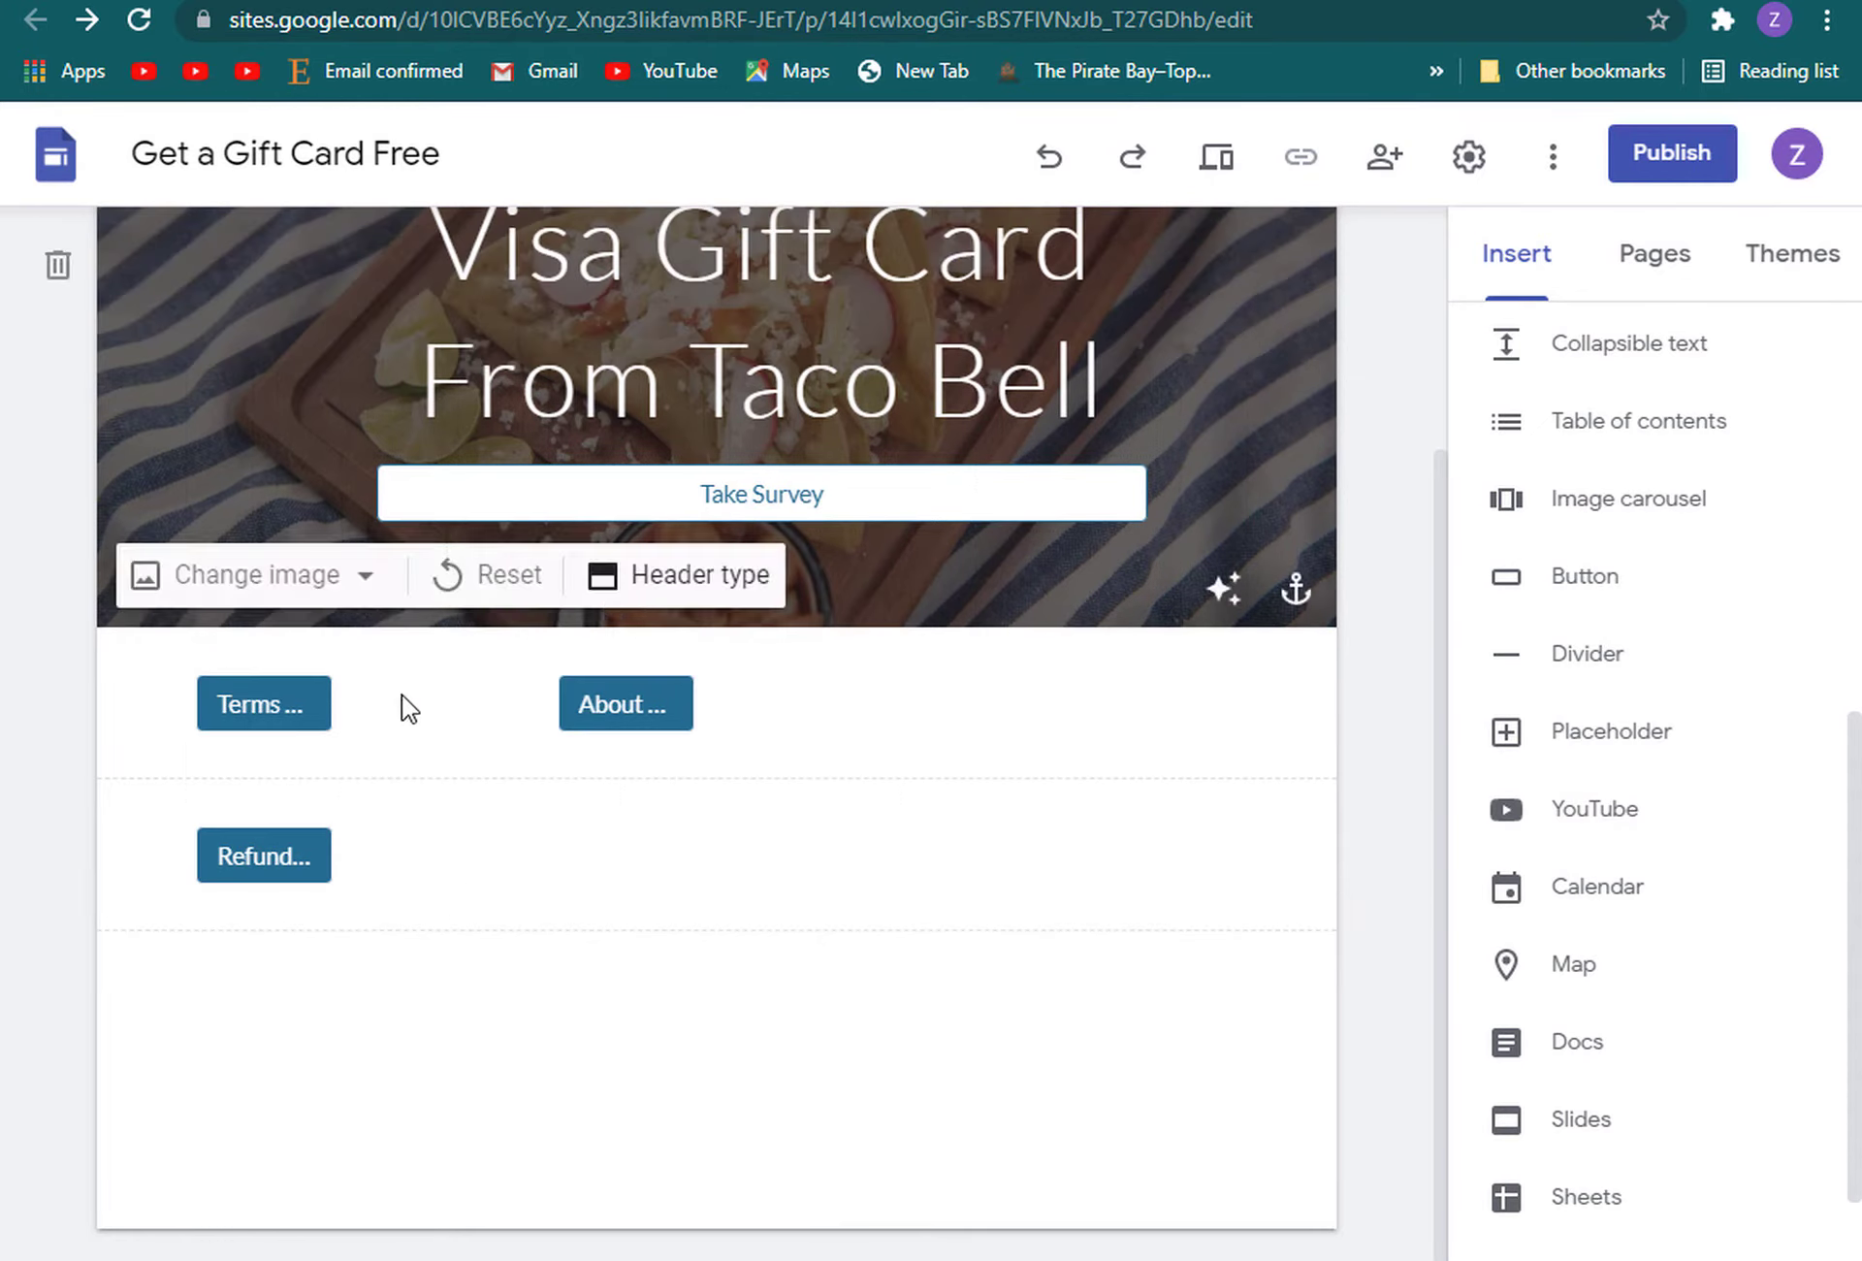
{"action": "left_click", "coordinate": [278, 849]}
{"action": "left_click_drag", "start_coordinate": [278, 849], "coordinate": [421, 685]}
Try to move the About US, Refund Policy and Terms and Condition buttons one by one to a lower row
{"action": "scroll", "coordinate": [1041, 706], "scroll_direction": "up", "scroll_amount": 2}
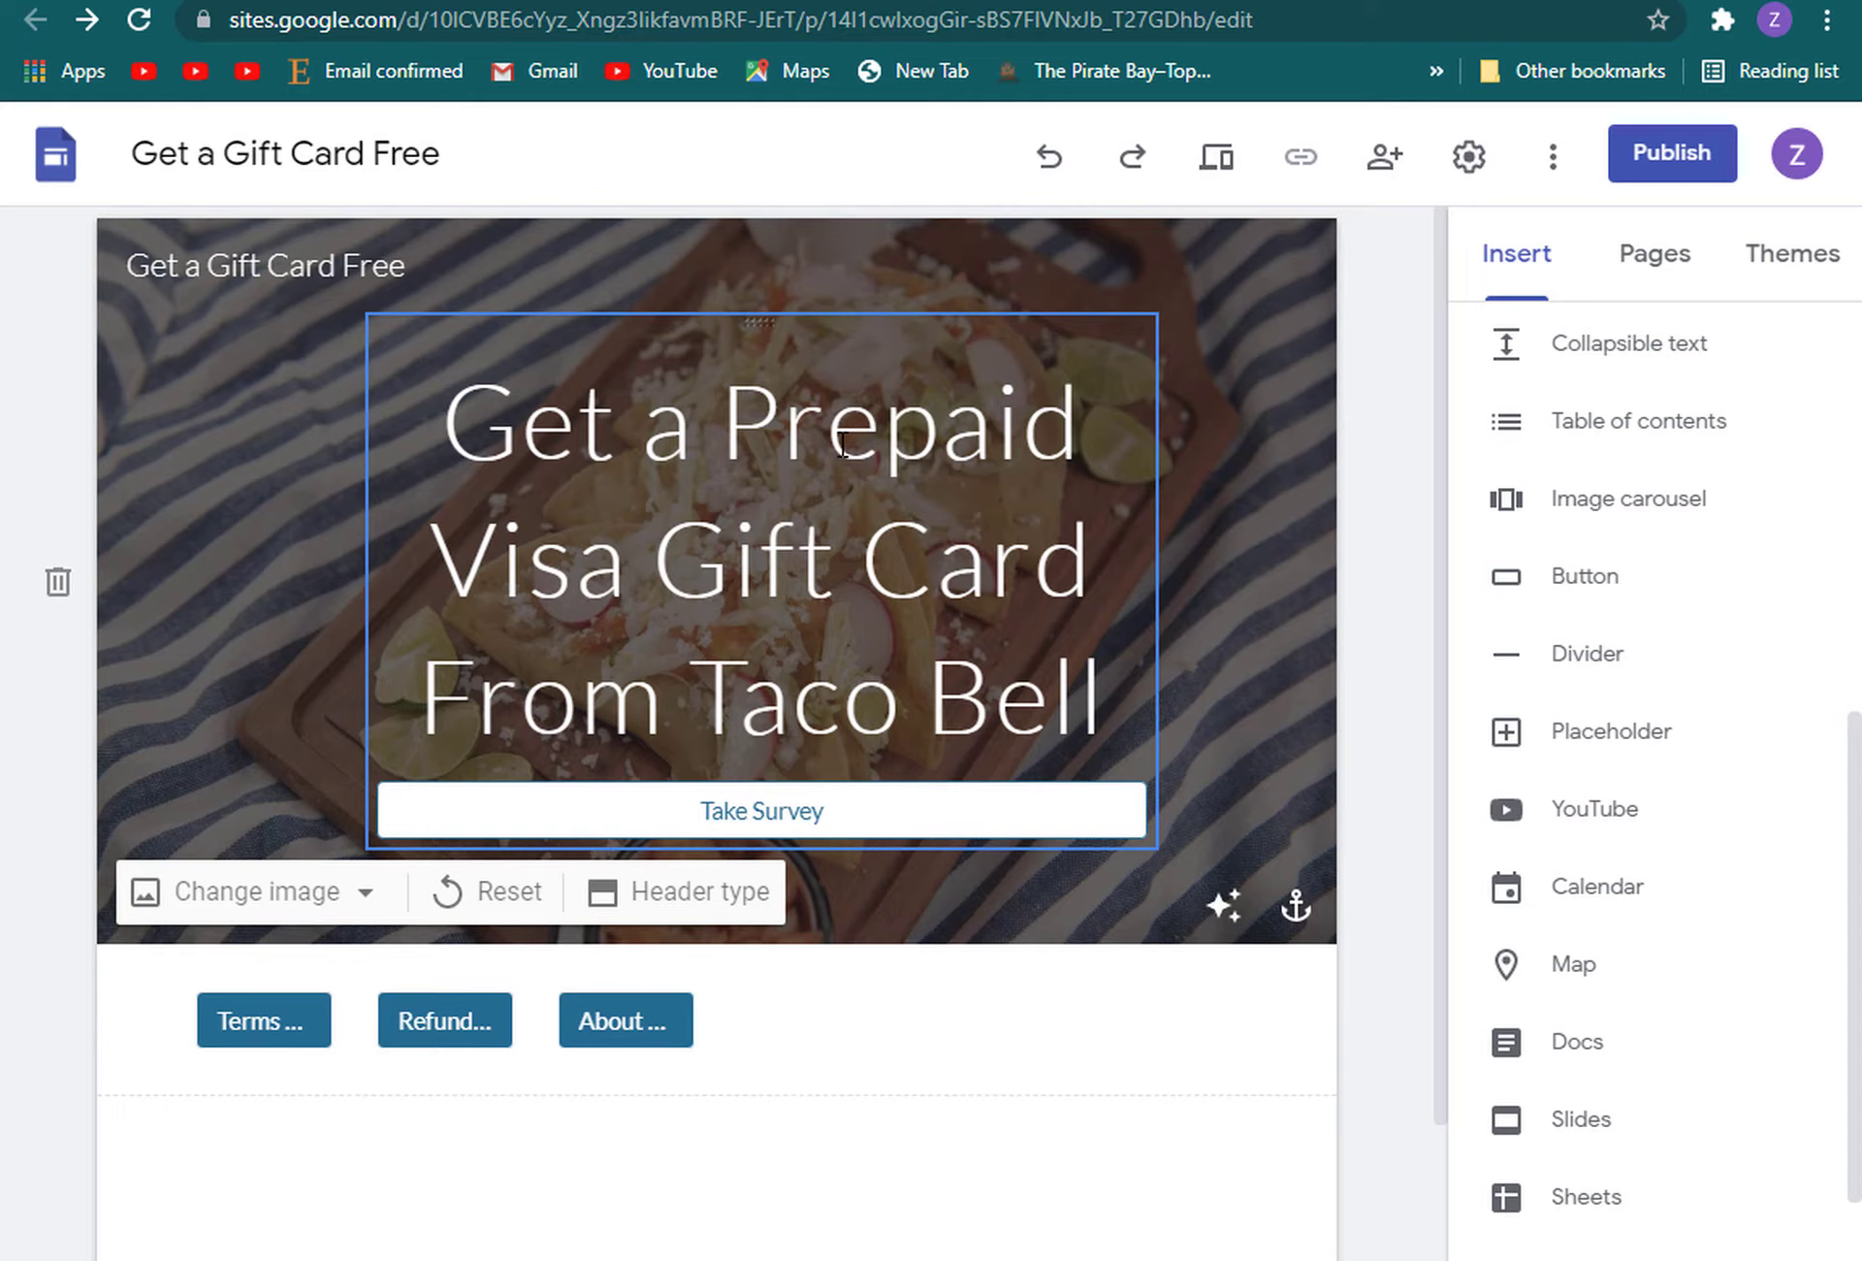
{"action": "left_click_drag", "start_coordinate": [635, 1021], "coordinate": [685, 1156]}
{"action": "left_click_drag", "start_coordinate": [449, 702], "coordinate": [436, 859]}
{"action": "left_click_drag", "start_coordinate": [293, 730], "coordinate": [145, 866]}
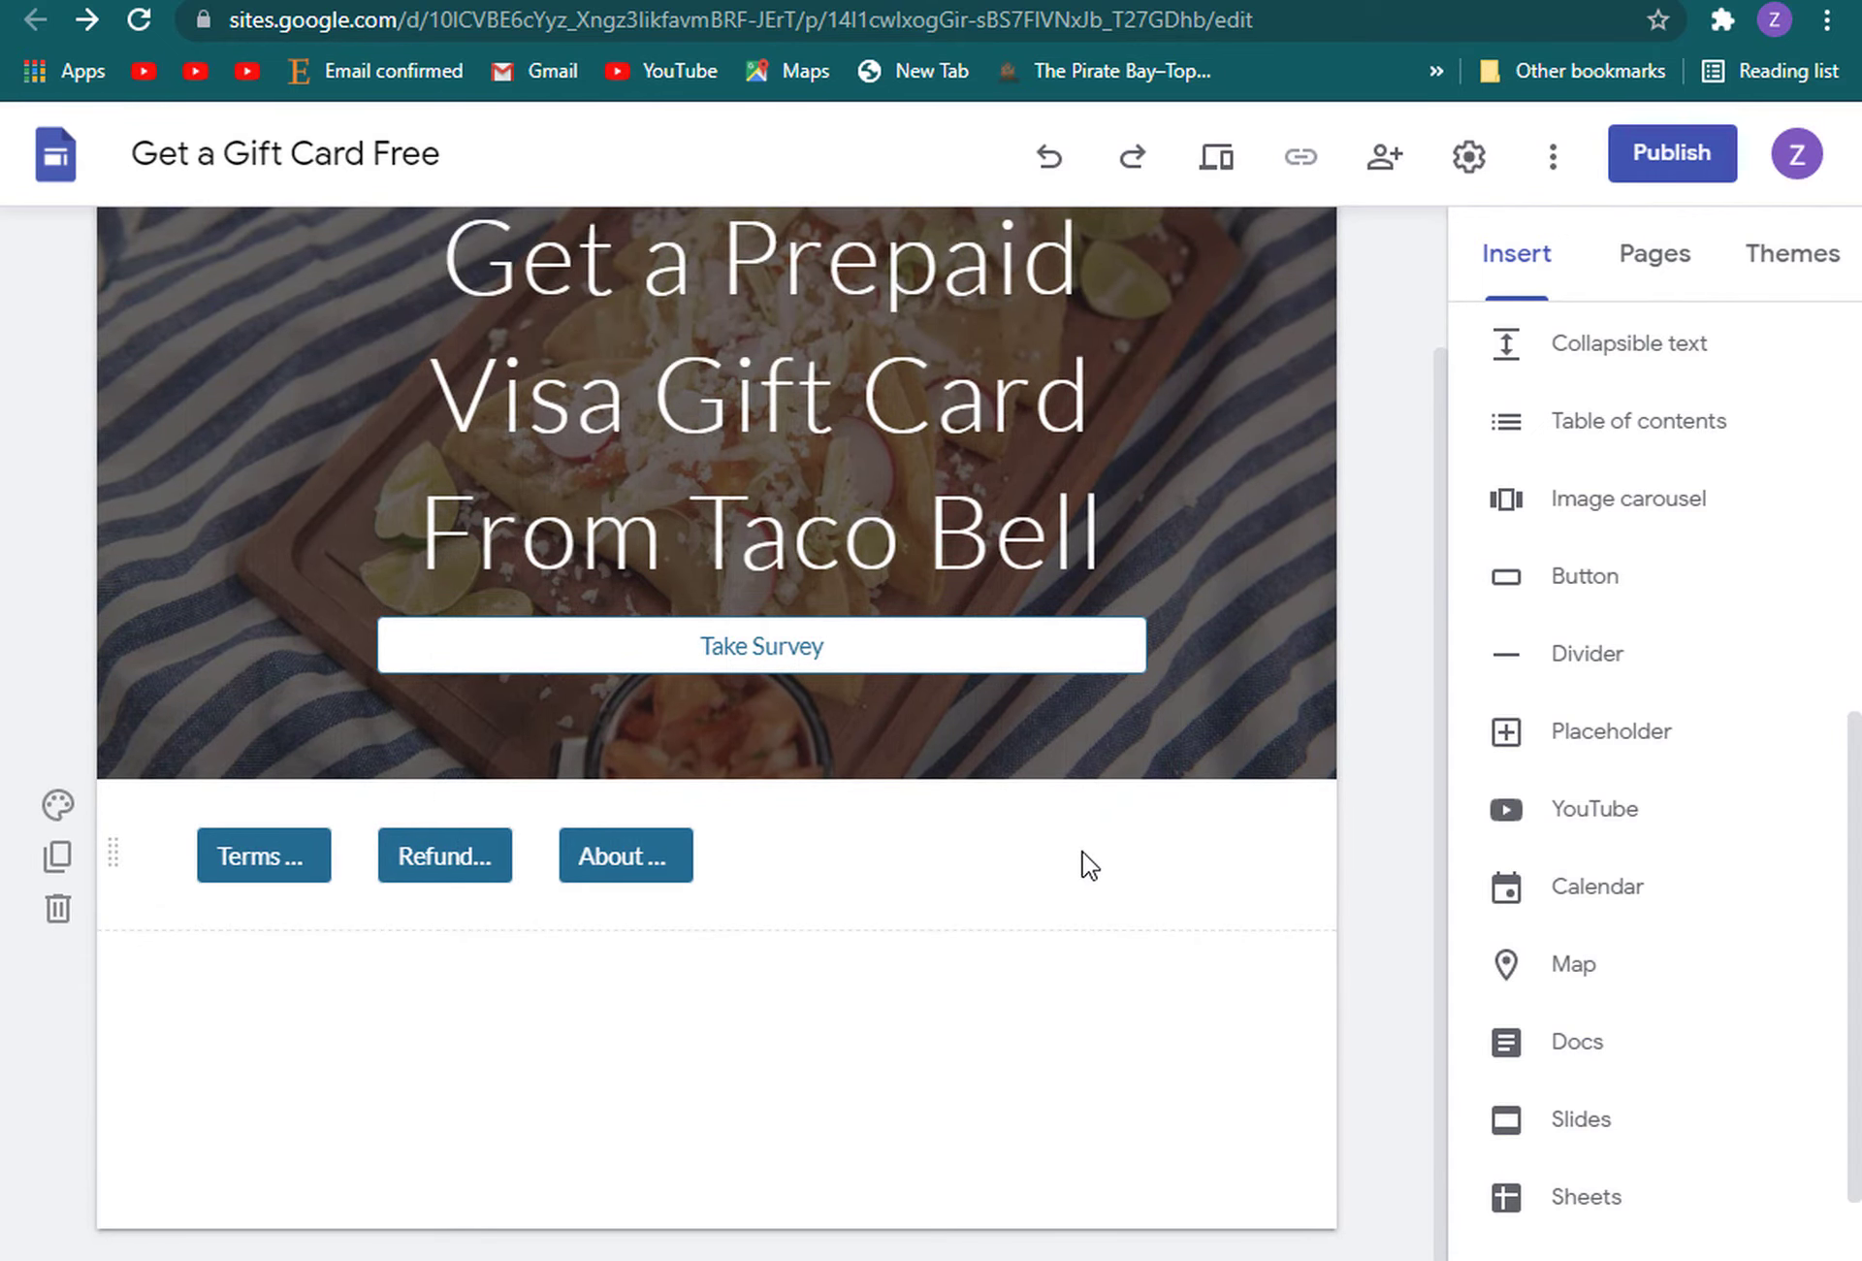
Add a text box below the policy buttons reading "Take a easy survey and get a chance to win a free Visa Gift Card From Taco bell"
{"action": "scroll", "coordinate": [1591, 707], "scroll_direction": "up", "scroll_amount": 8}
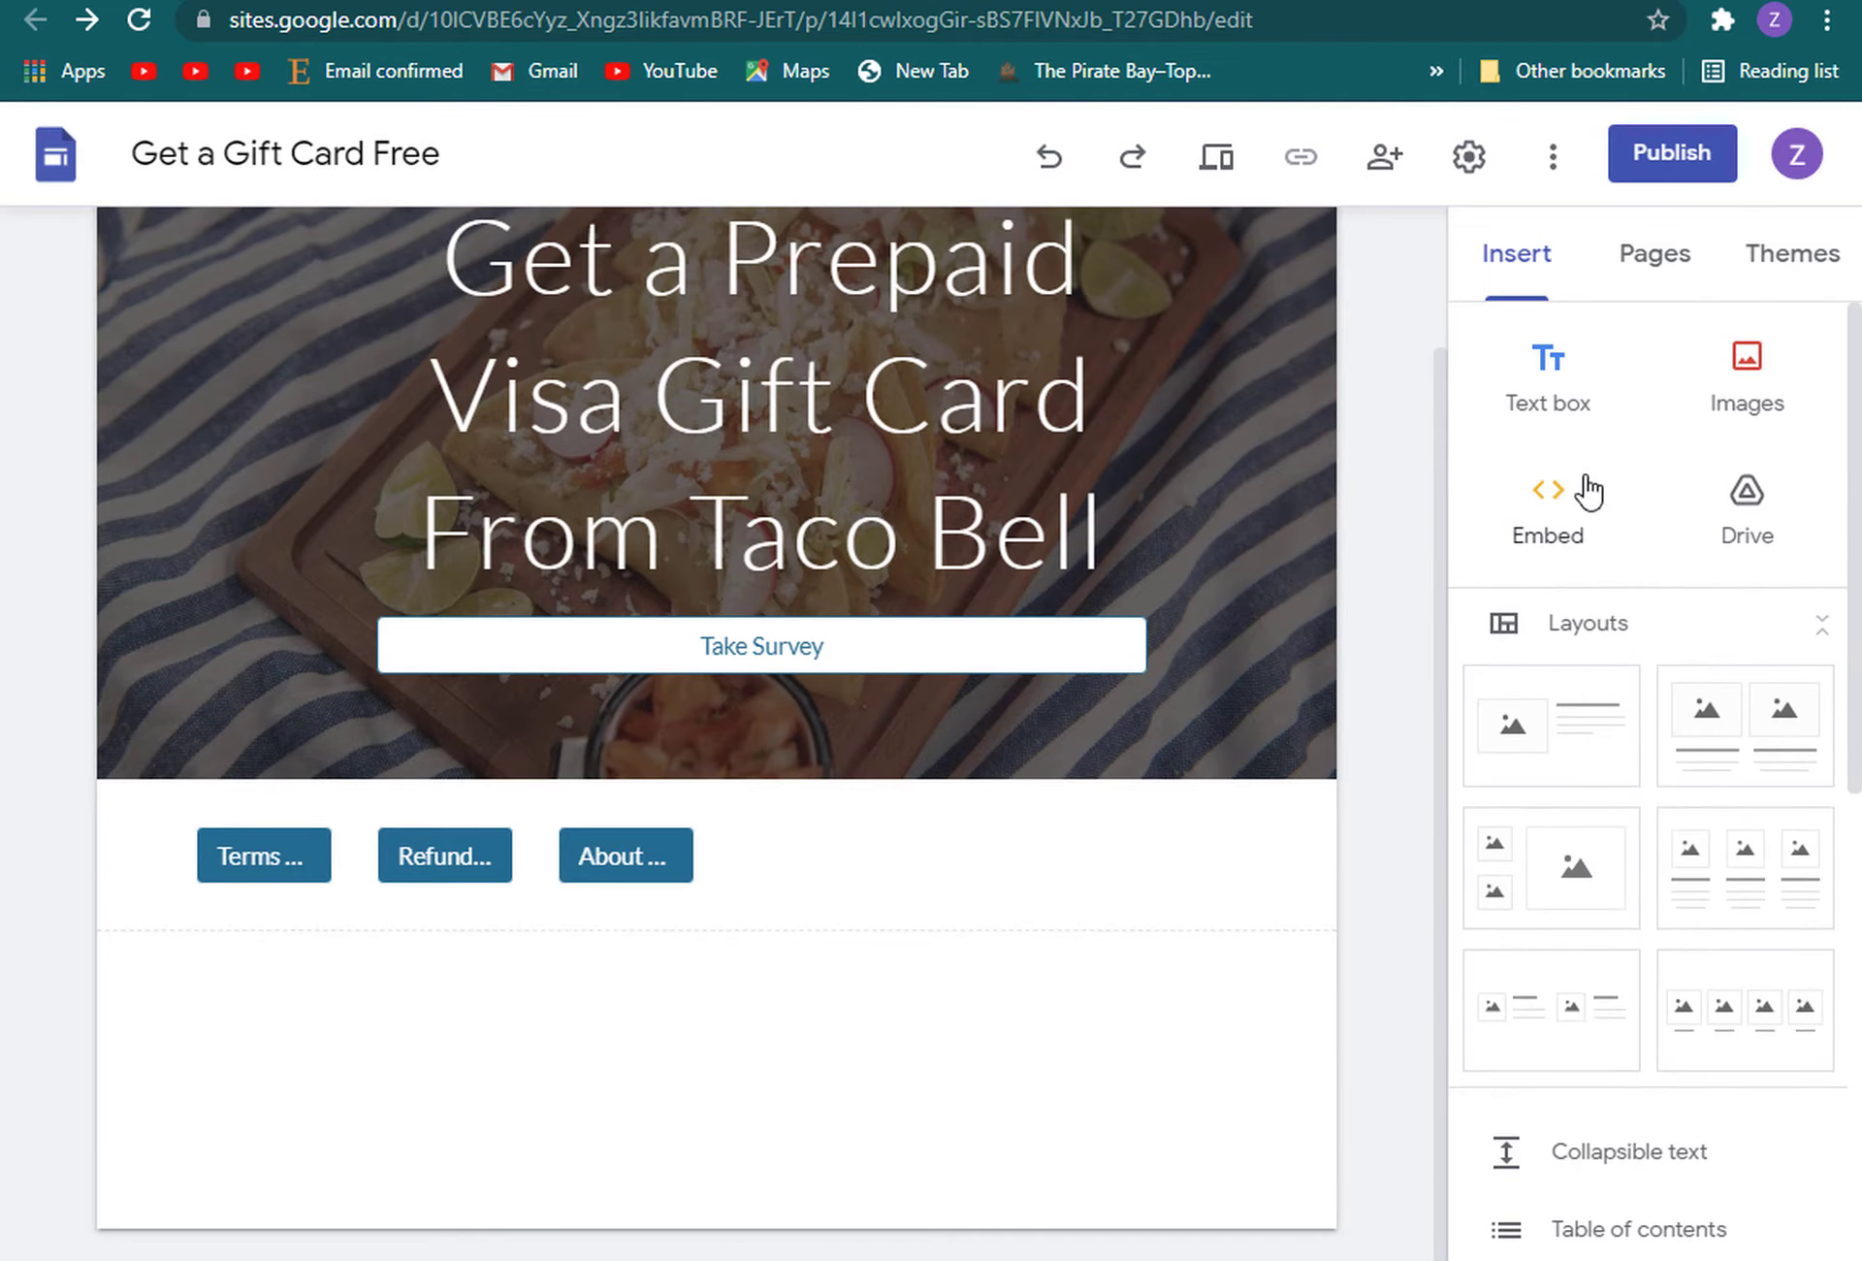
{"action": "left_click", "coordinate": [1552, 376]}
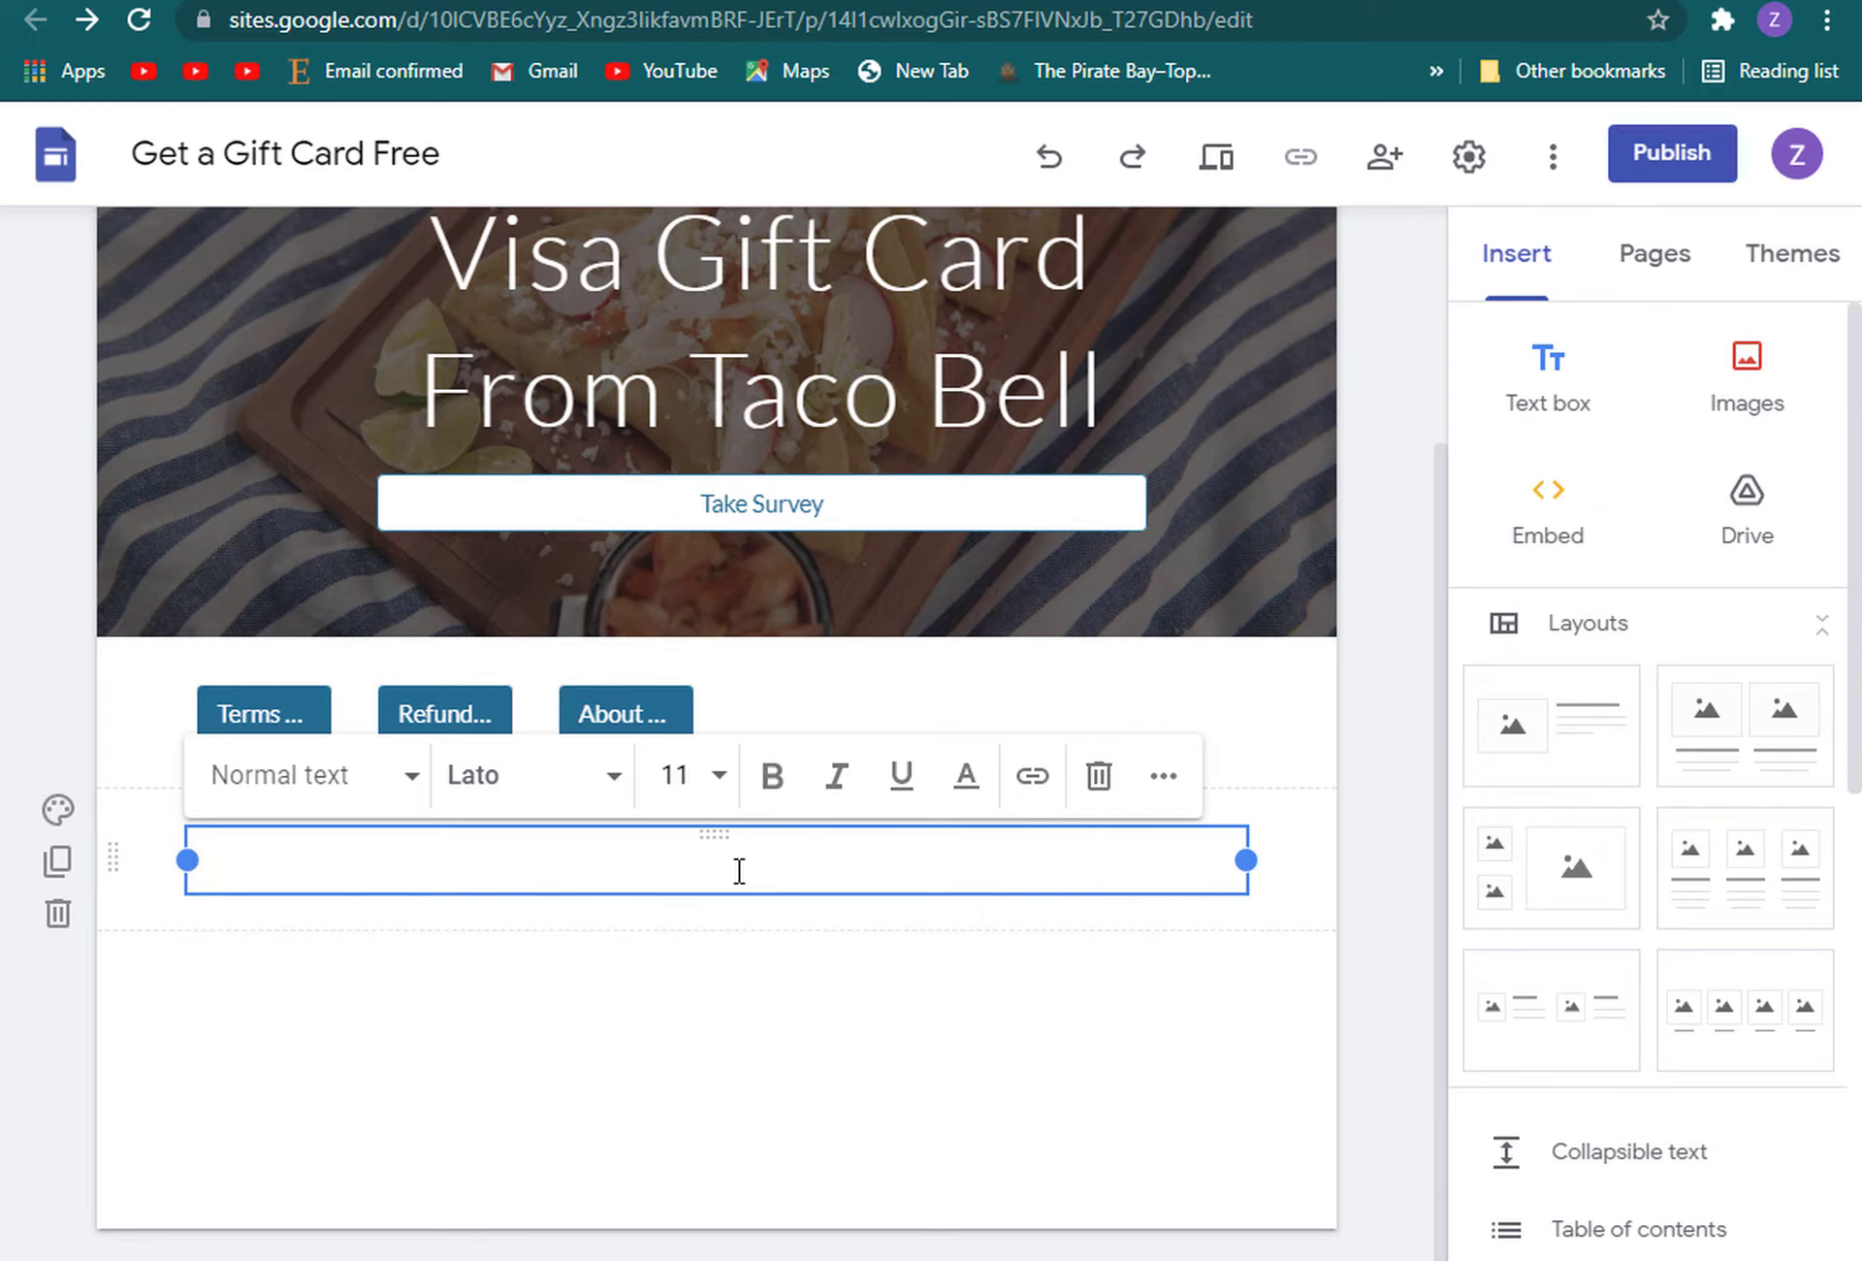
{"action": "type", "text": "TA"}
{"action": "key", "text": "BackSpace"}
{"action": "key", "text": "BackSpace"}
{"action": "key", "text": "BackSpace"}
{"action": "key", "text": "BackSpace"}
{"action": "type", "text": "a"}
{"action": "type", "text": "ke a"}
{"action": "type", "text": " free s"}
{"action": "key", "text": "BackSpace"}
{"action": "key", "text": "BackSpace"}
{"action": "key", "text": "BackSpace"}
{"action": "key", "text": "BackSpace"}
{"action": "key", "text": "BackSpace"}
{"action": "key", "text": "BackSpace"}
{"action": "type", "text": "easy surve"}
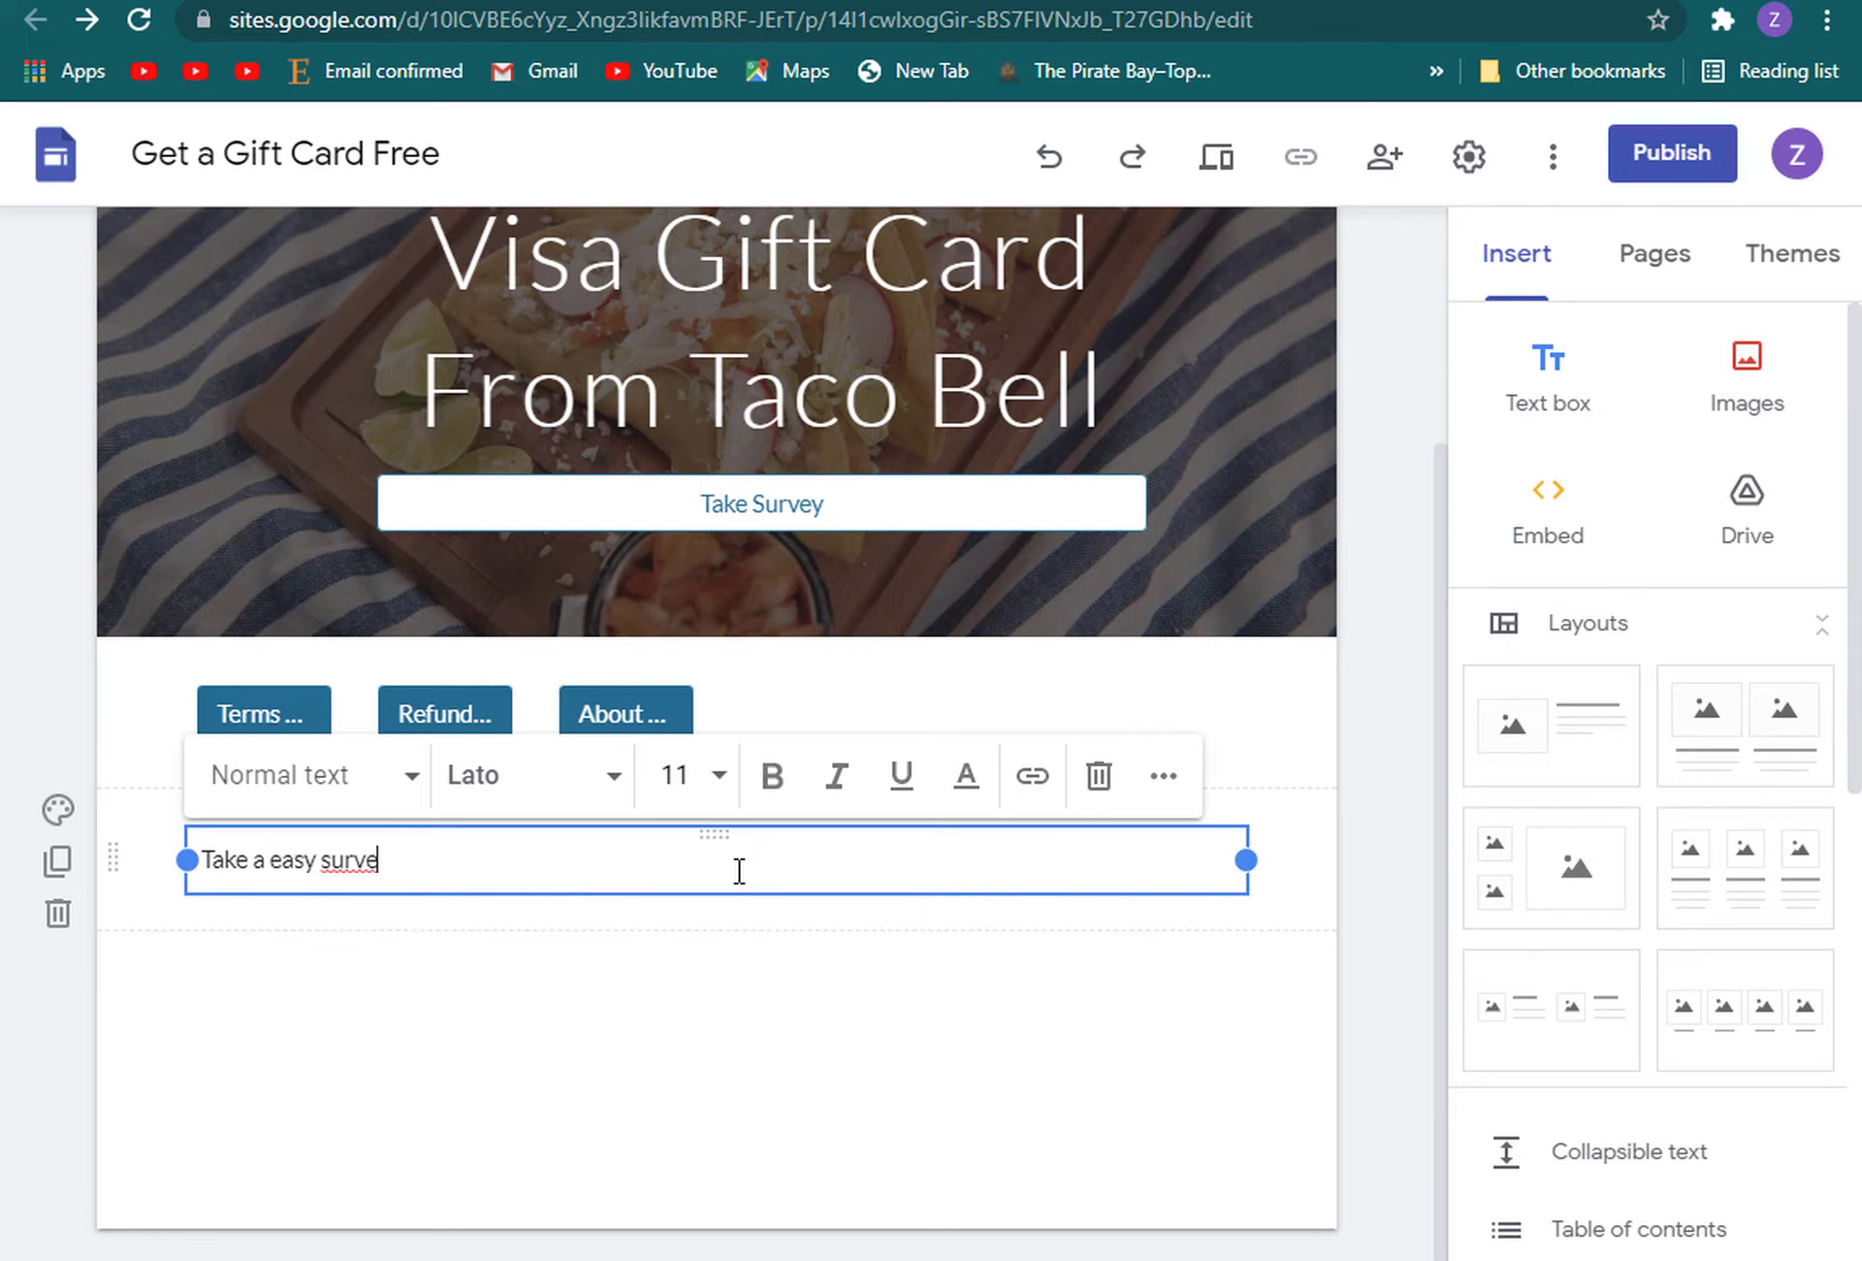
{"action": "type", "text": "y and get a chance to"}
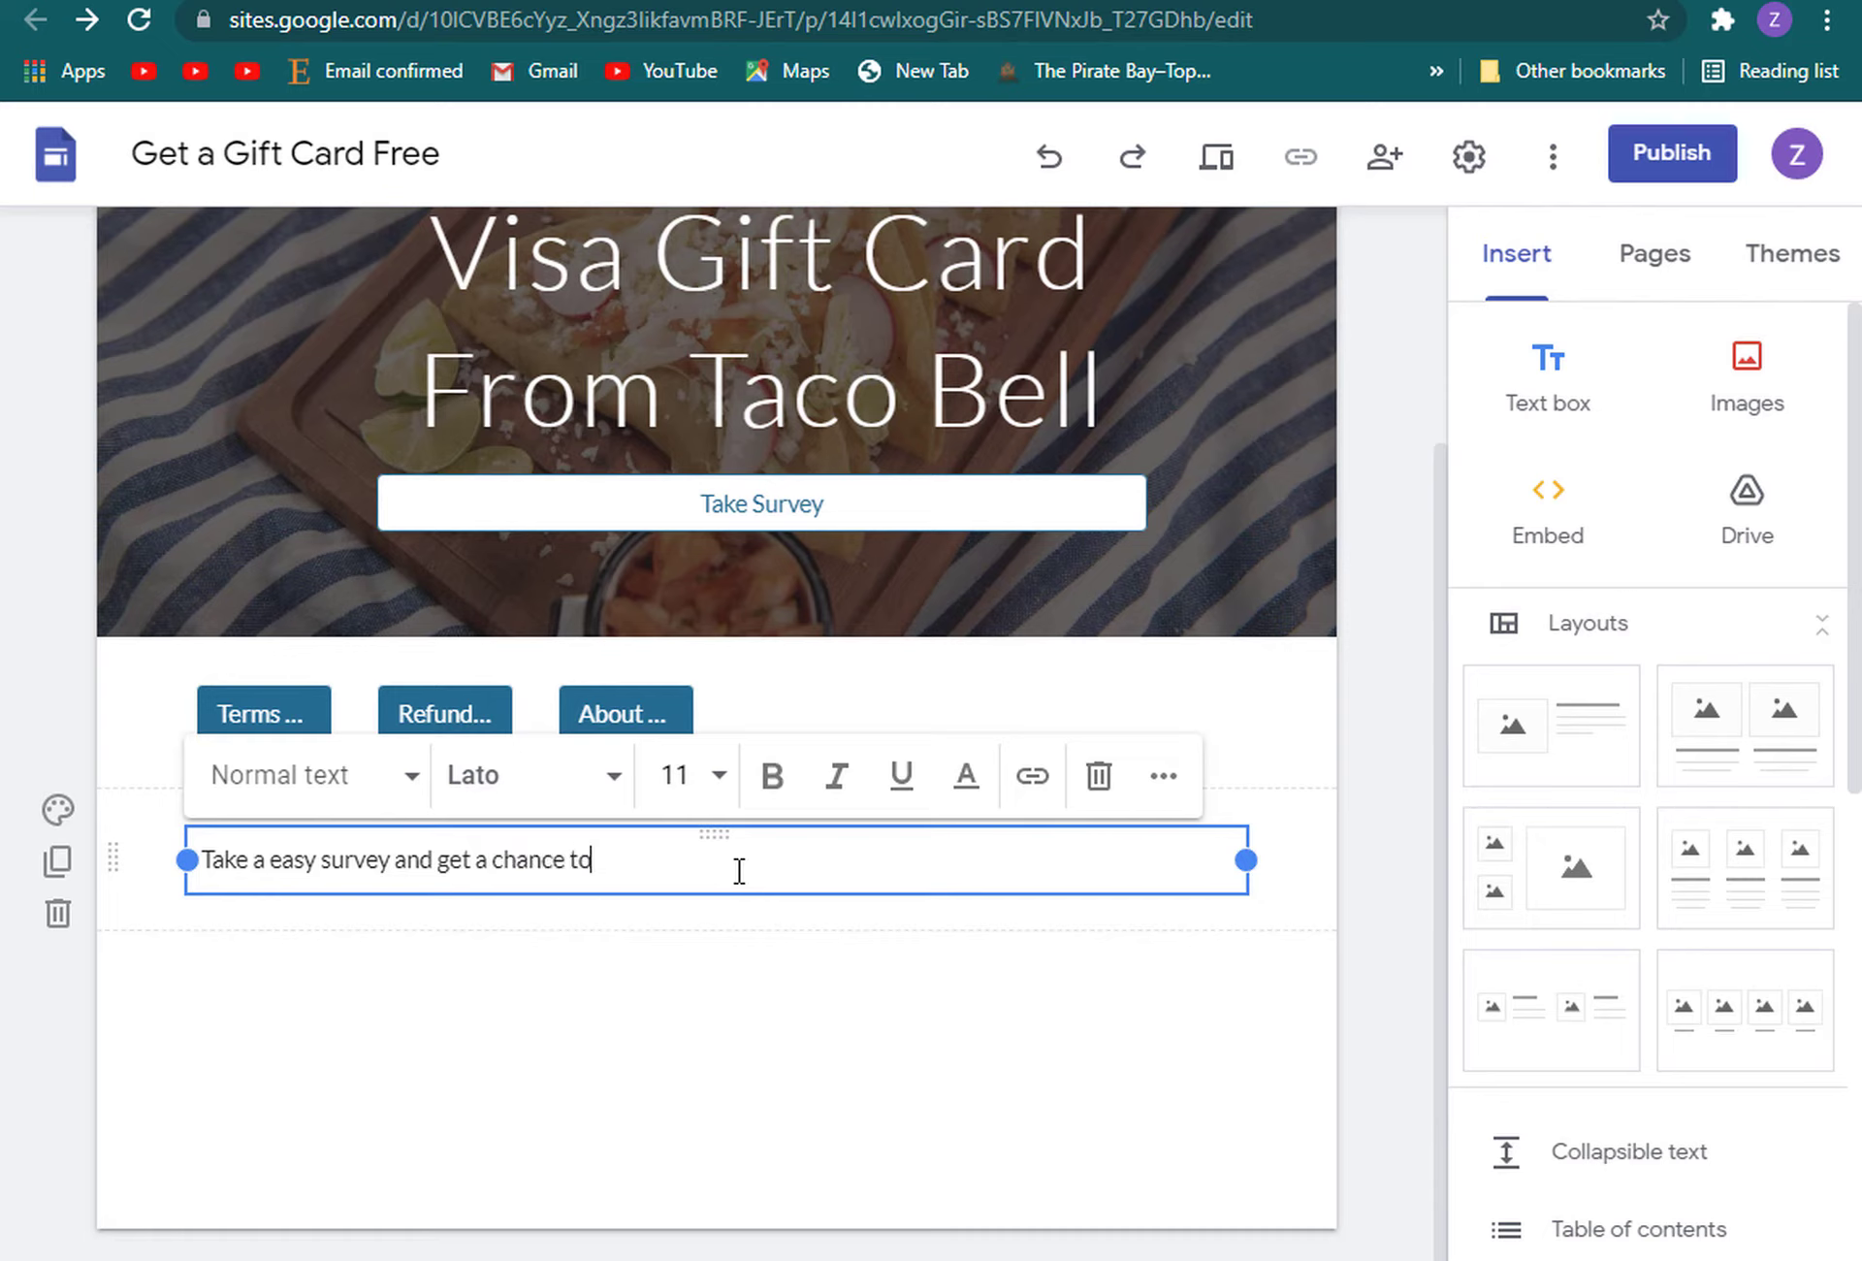
{"action": "type", "text": " win a free"}
{"action": "scroll", "coordinate": [737, 870], "scroll_direction": "up", "scroll_amount": 2}
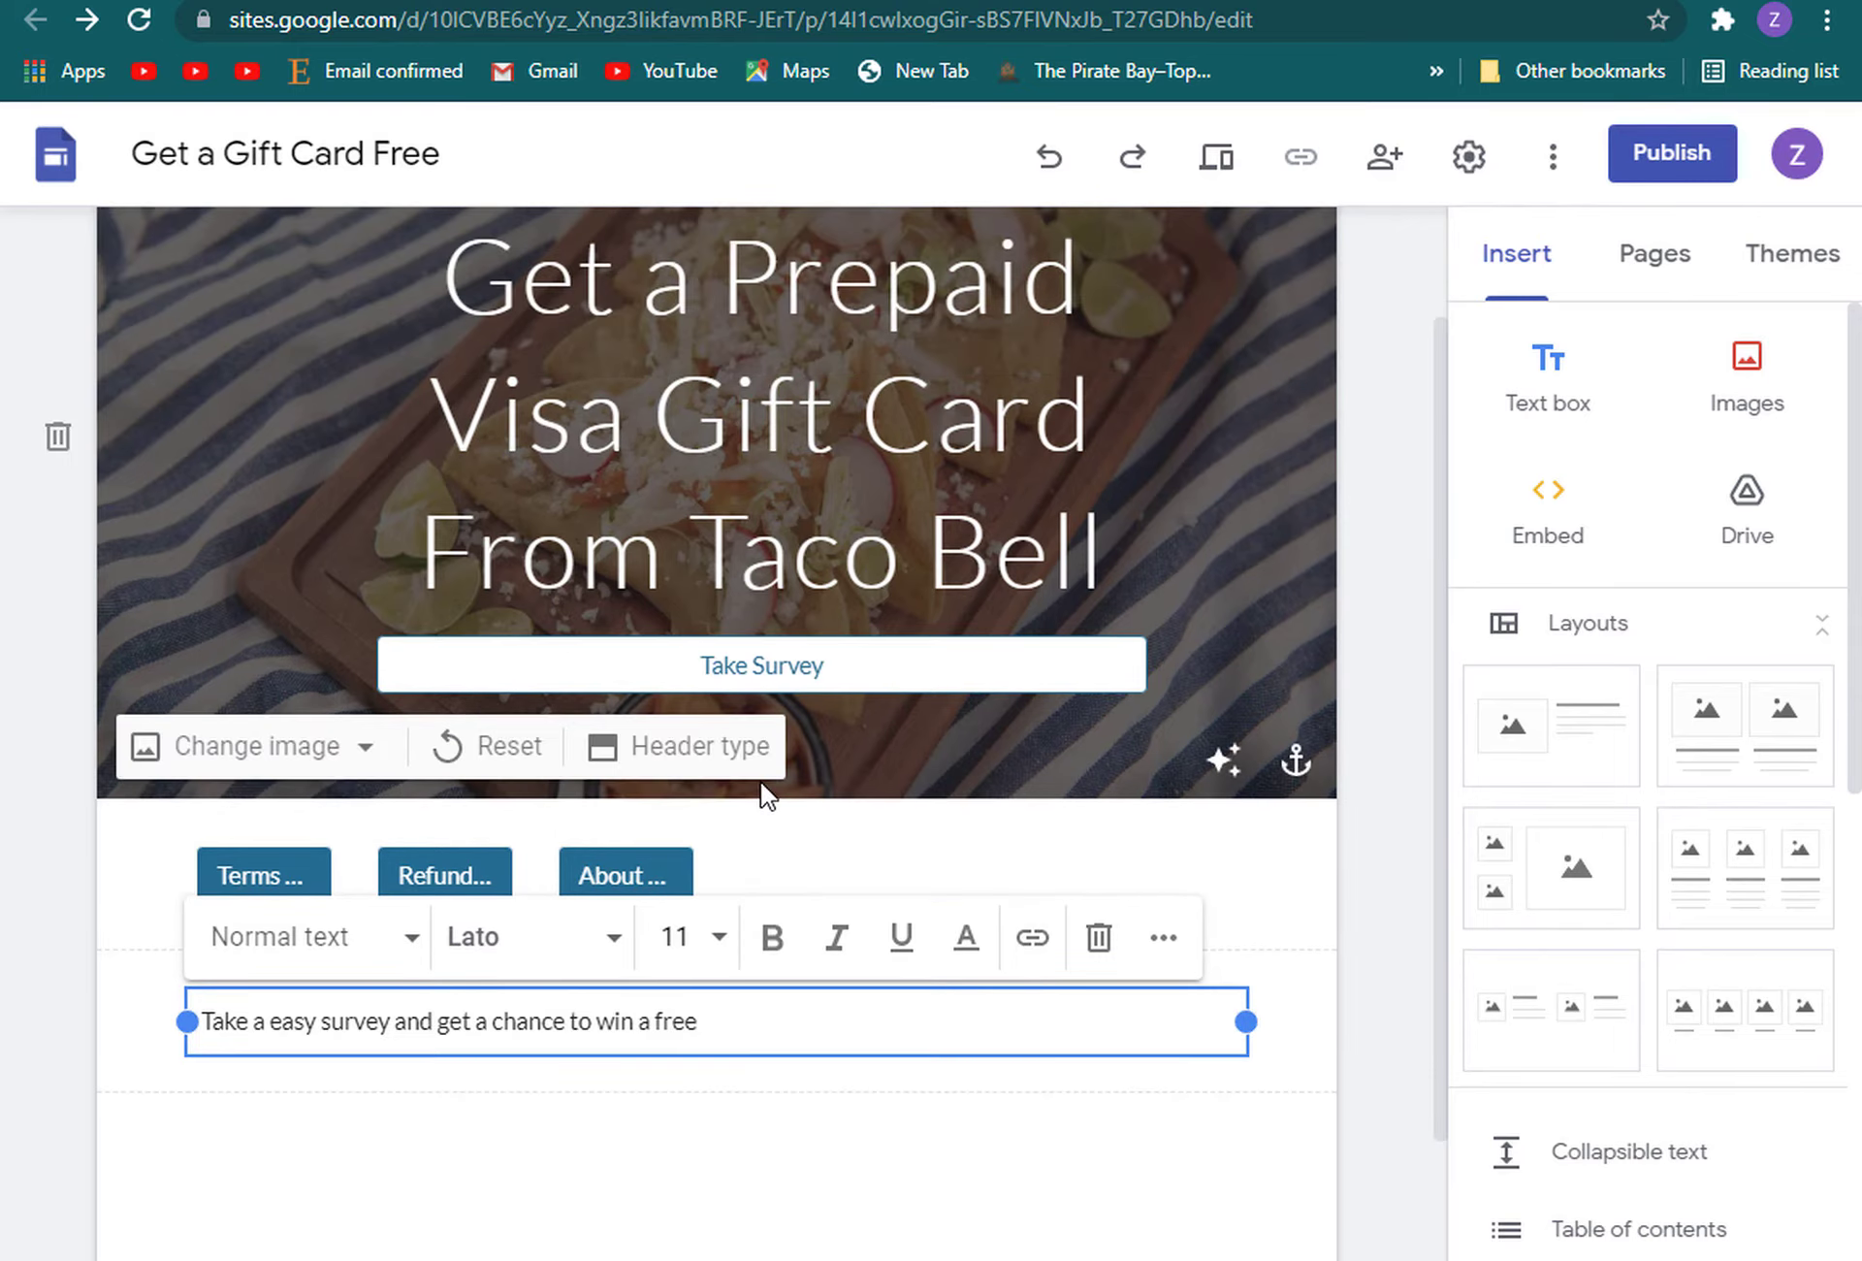
{"action": "scroll", "coordinate": [774, 907], "scroll_direction": "down", "scroll_amount": 2}
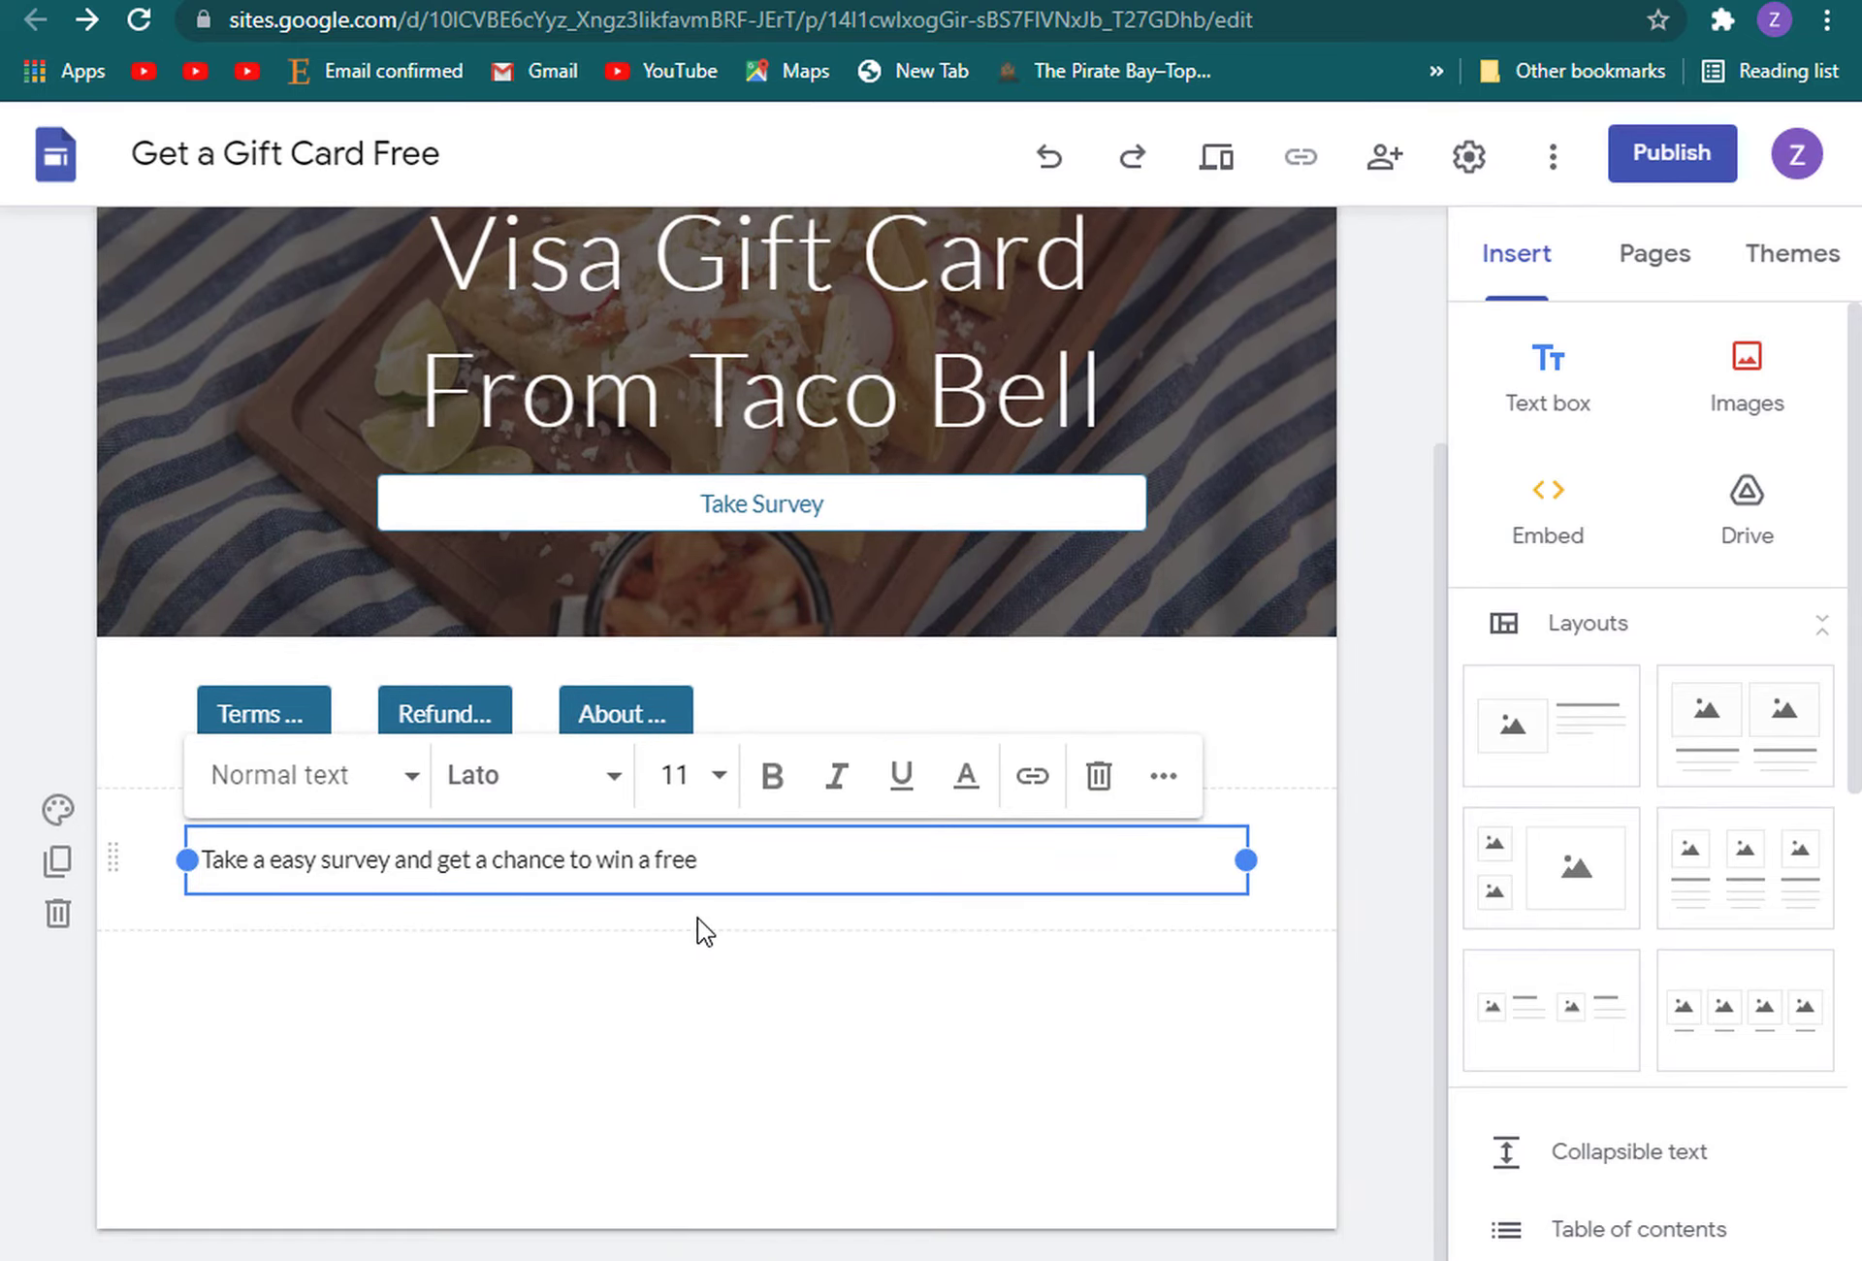
{"action": "type", "text": "Visa Gift Card From"}
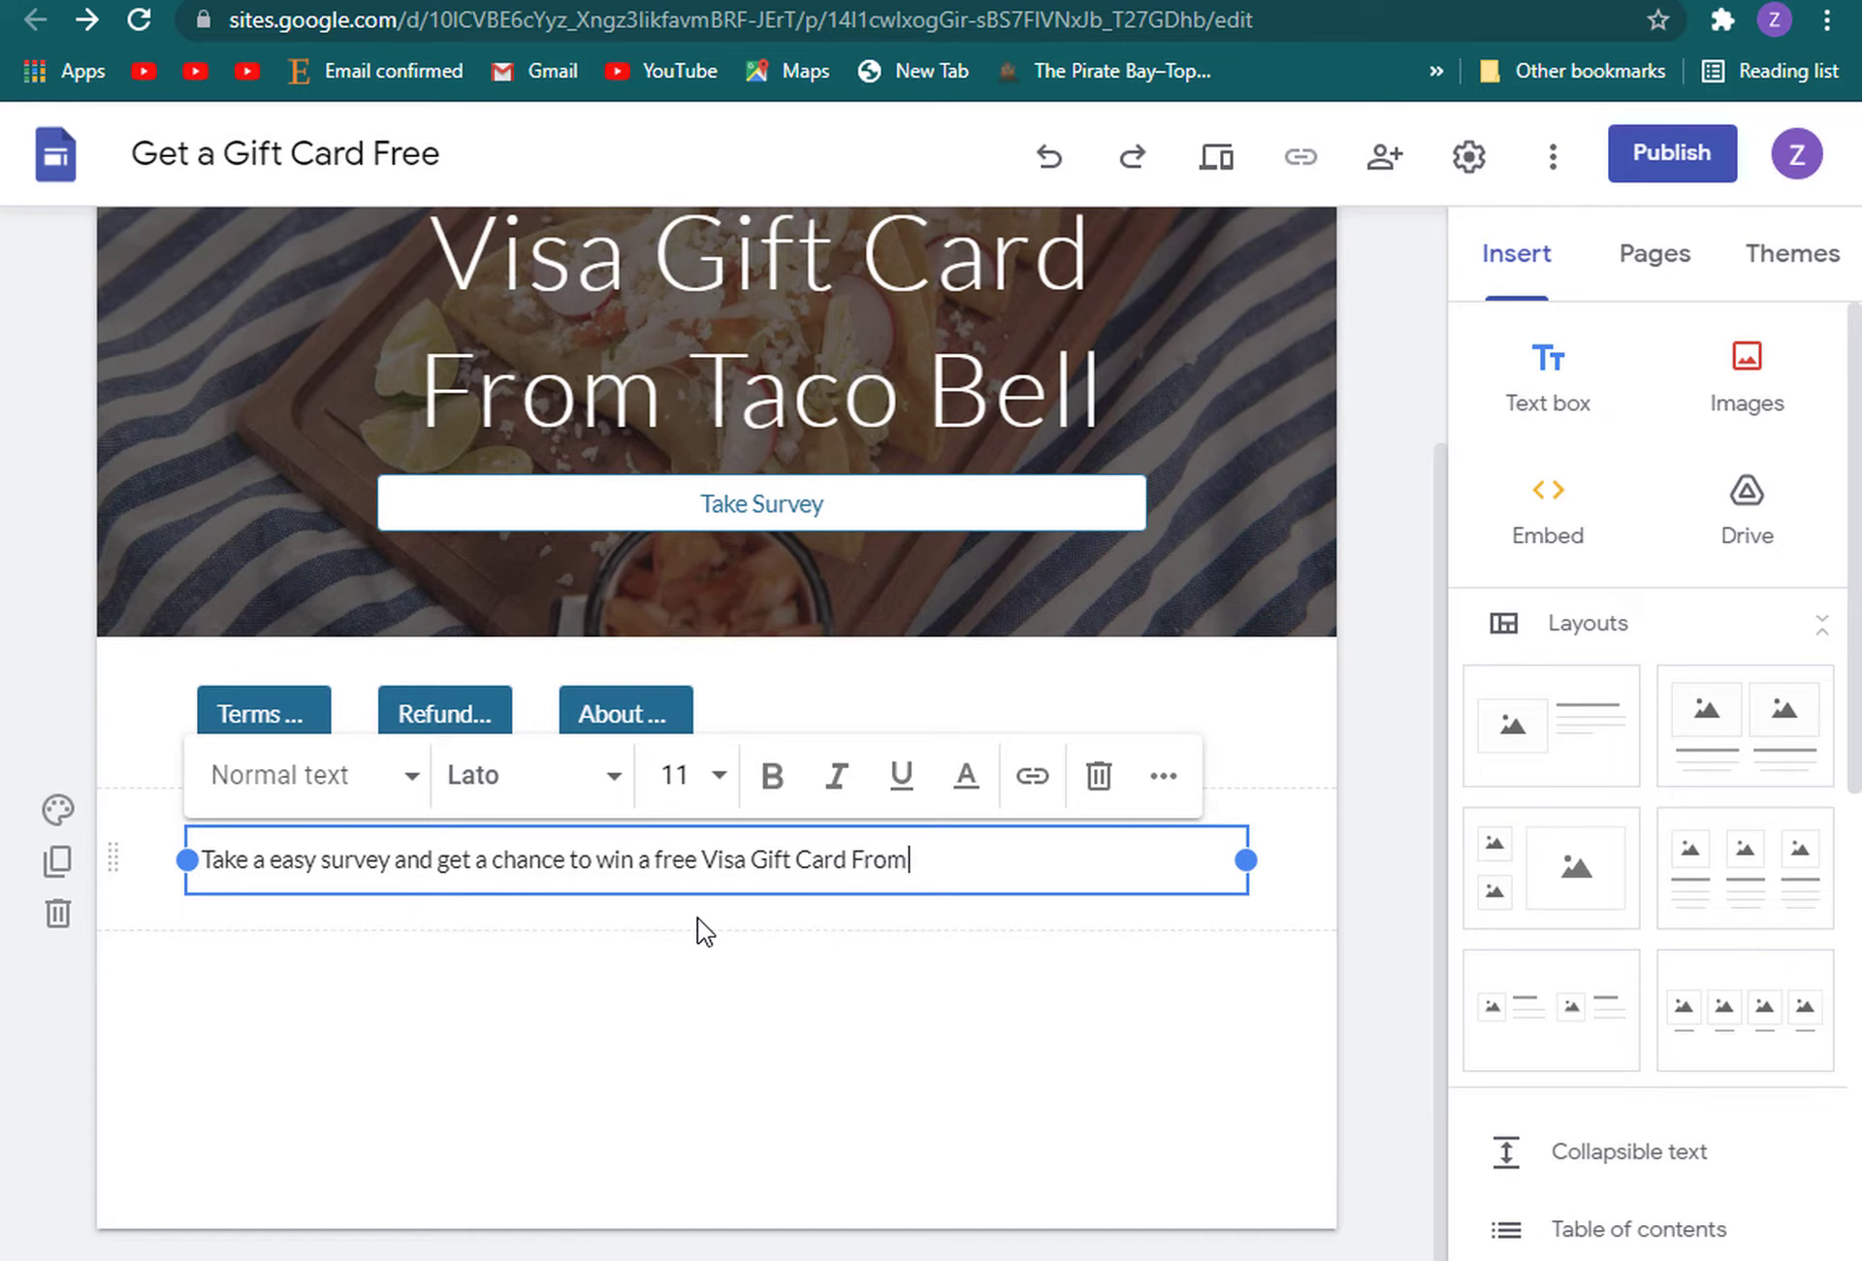
{"action": "type", "text": " Taco bell"}
{"action": "left_click", "coordinate": [850, 1046]}
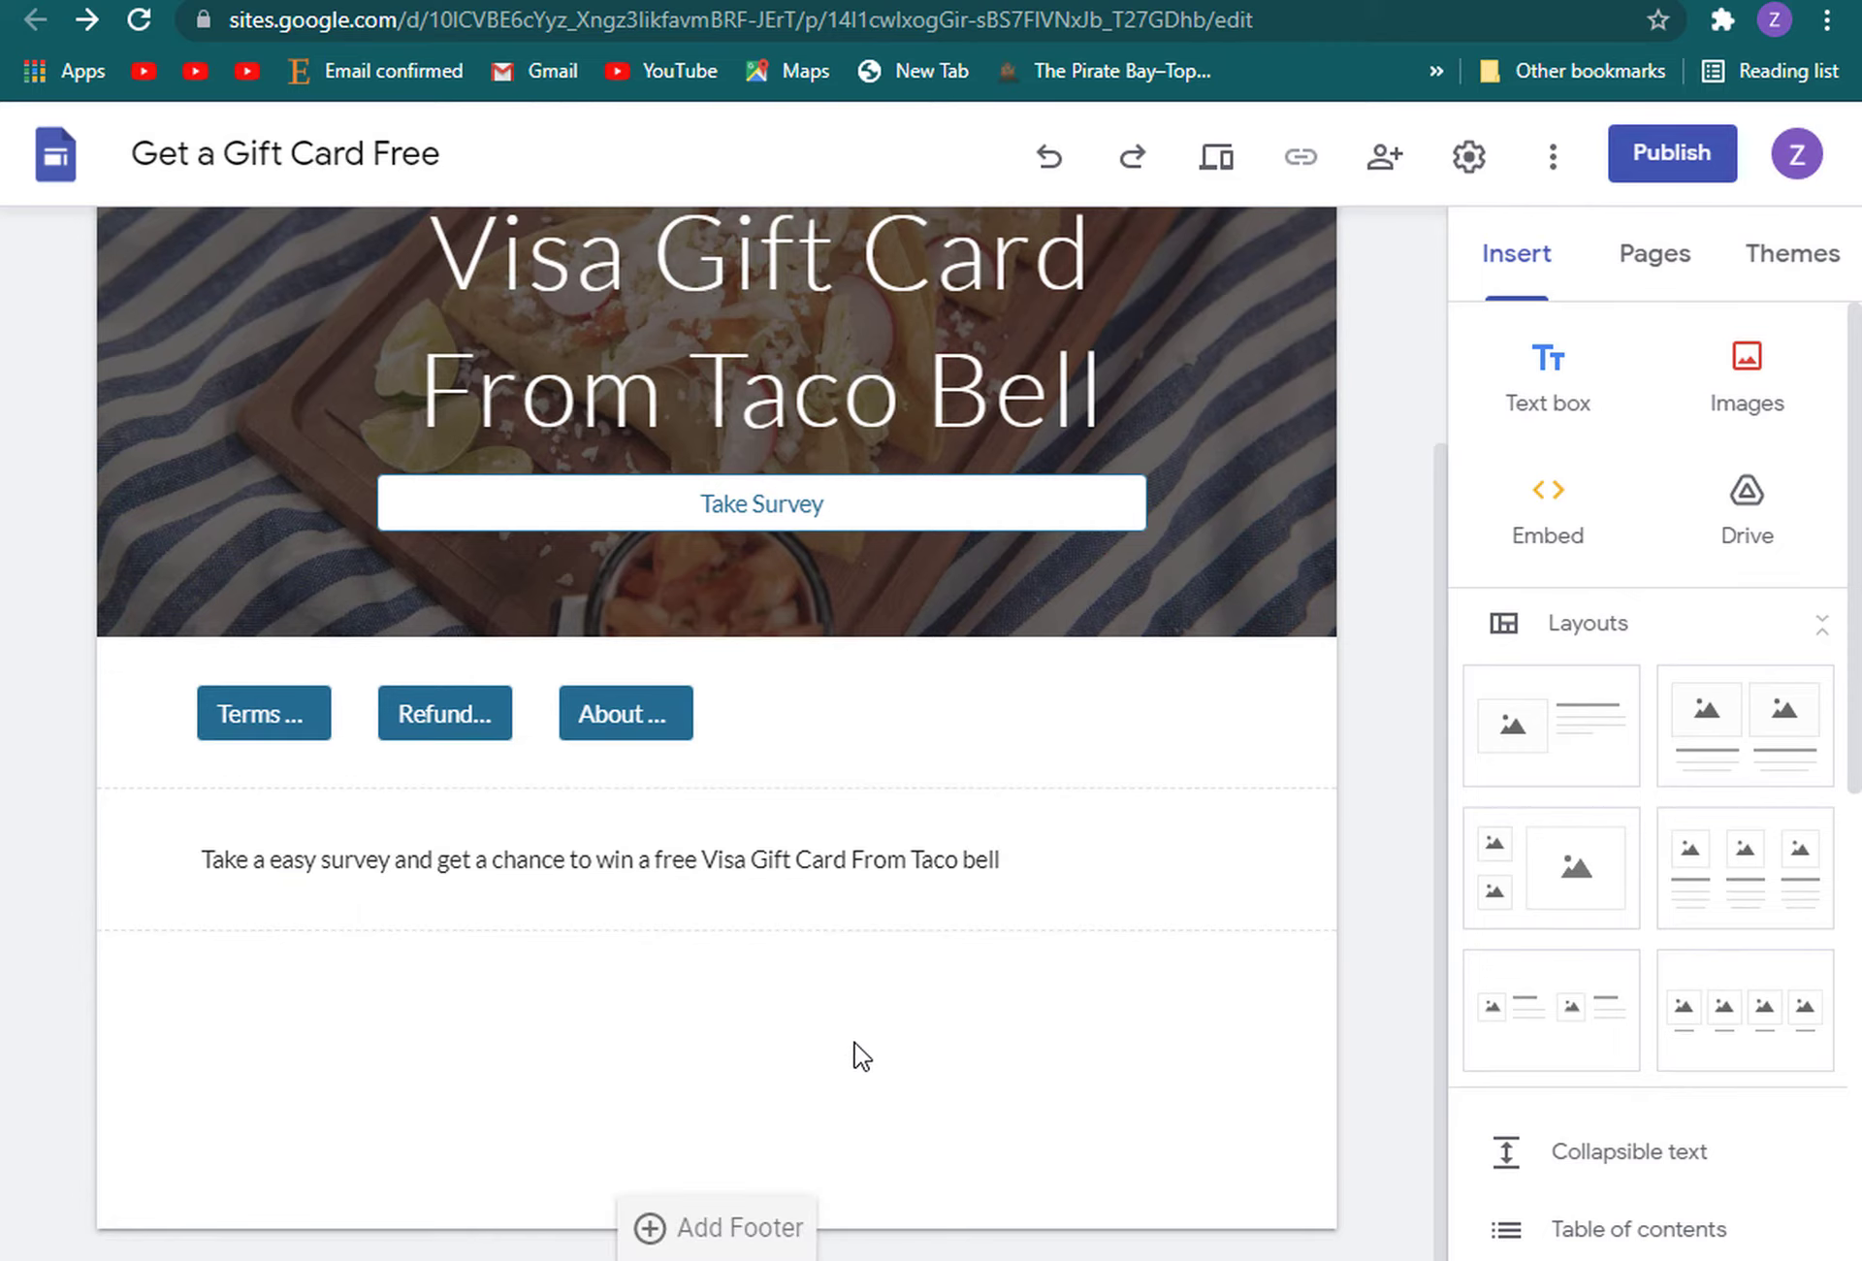
Change the font of the whole promotional sentence below the buttons to Impact
{"action": "left_click", "coordinate": [1057, 868]}
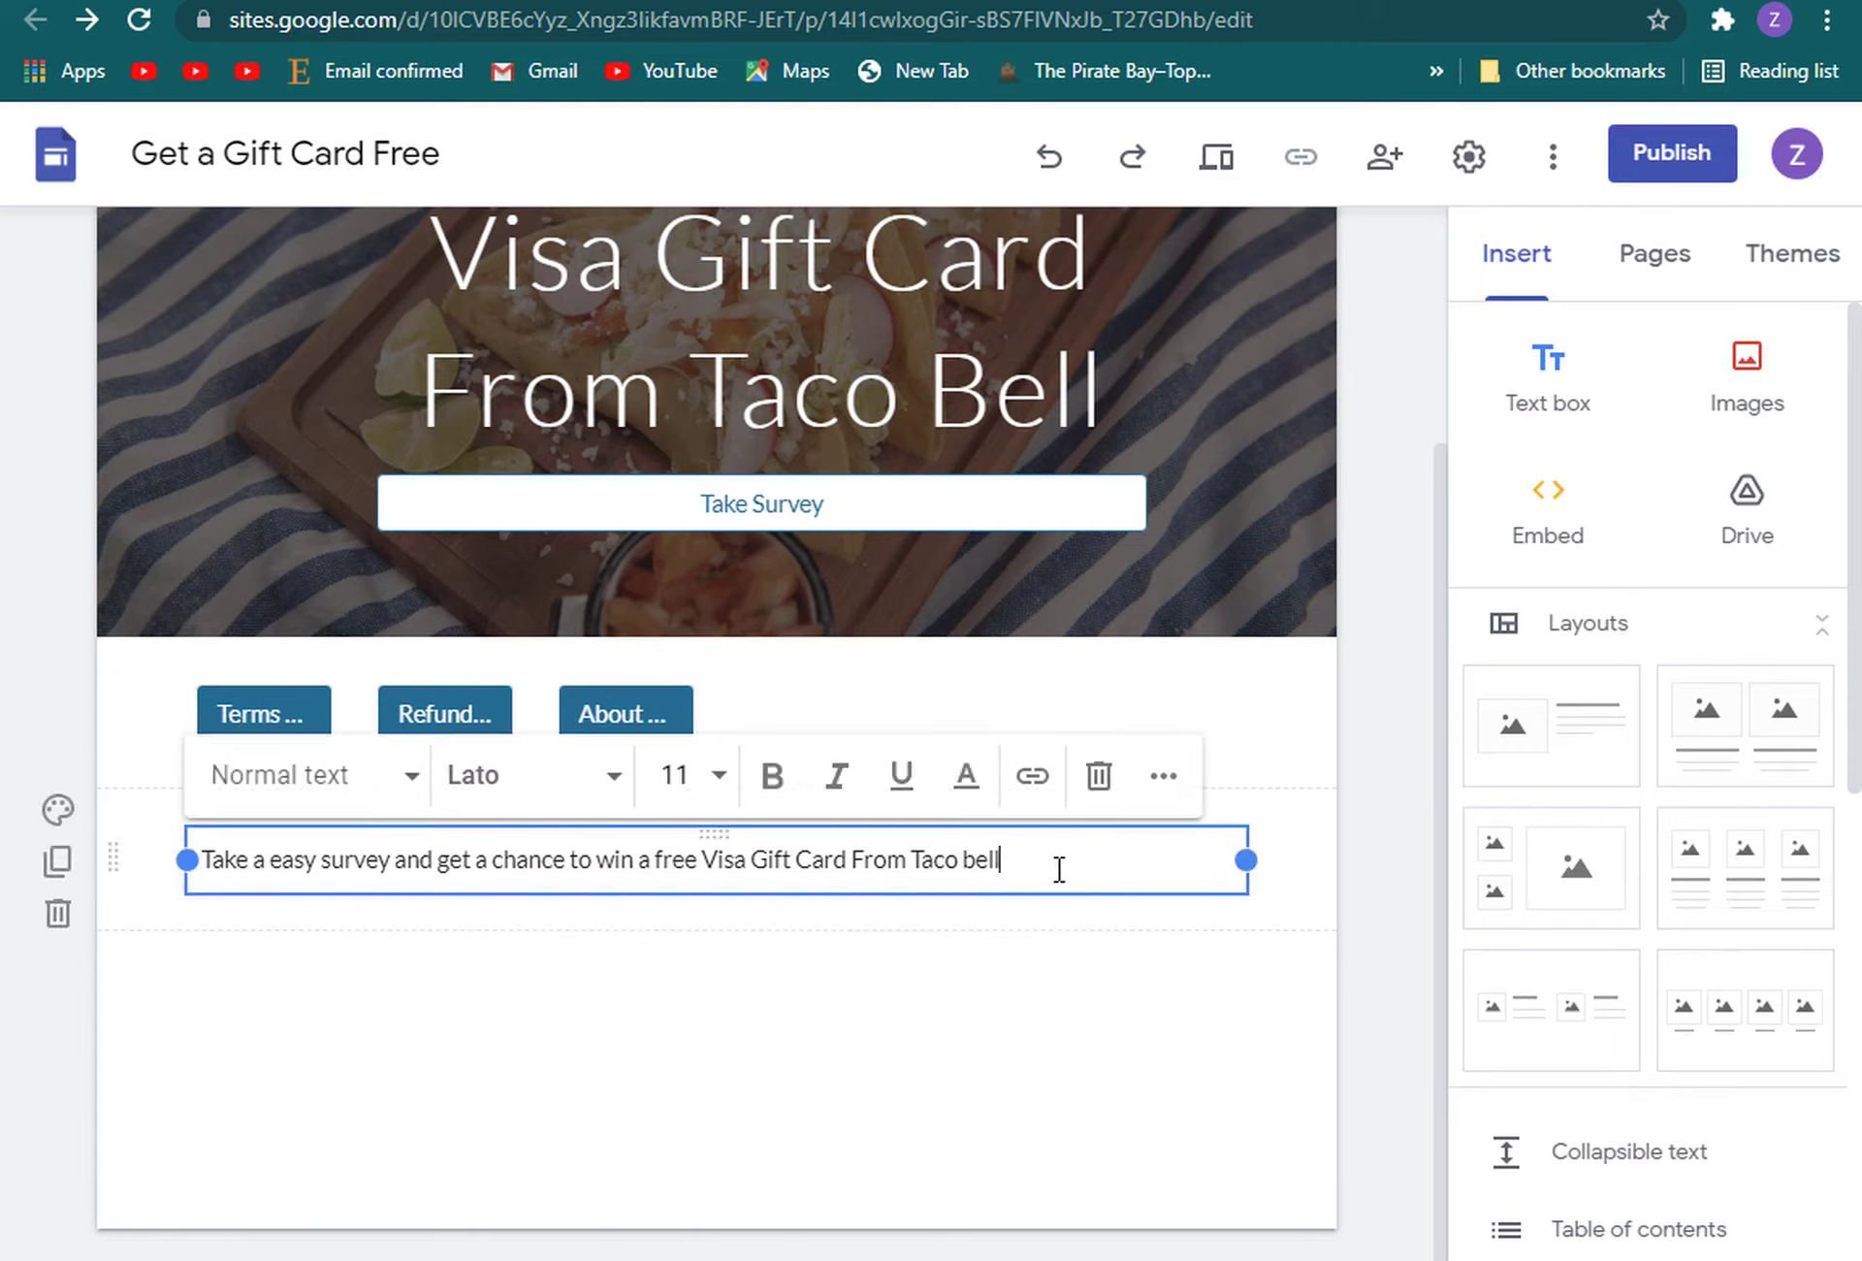
{"action": "left_click", "coordinate": [613, 778]}
{"action": "scroll", "coordinate": [613, 786], "scroll_direction": "down", "scroll_amount": 2}
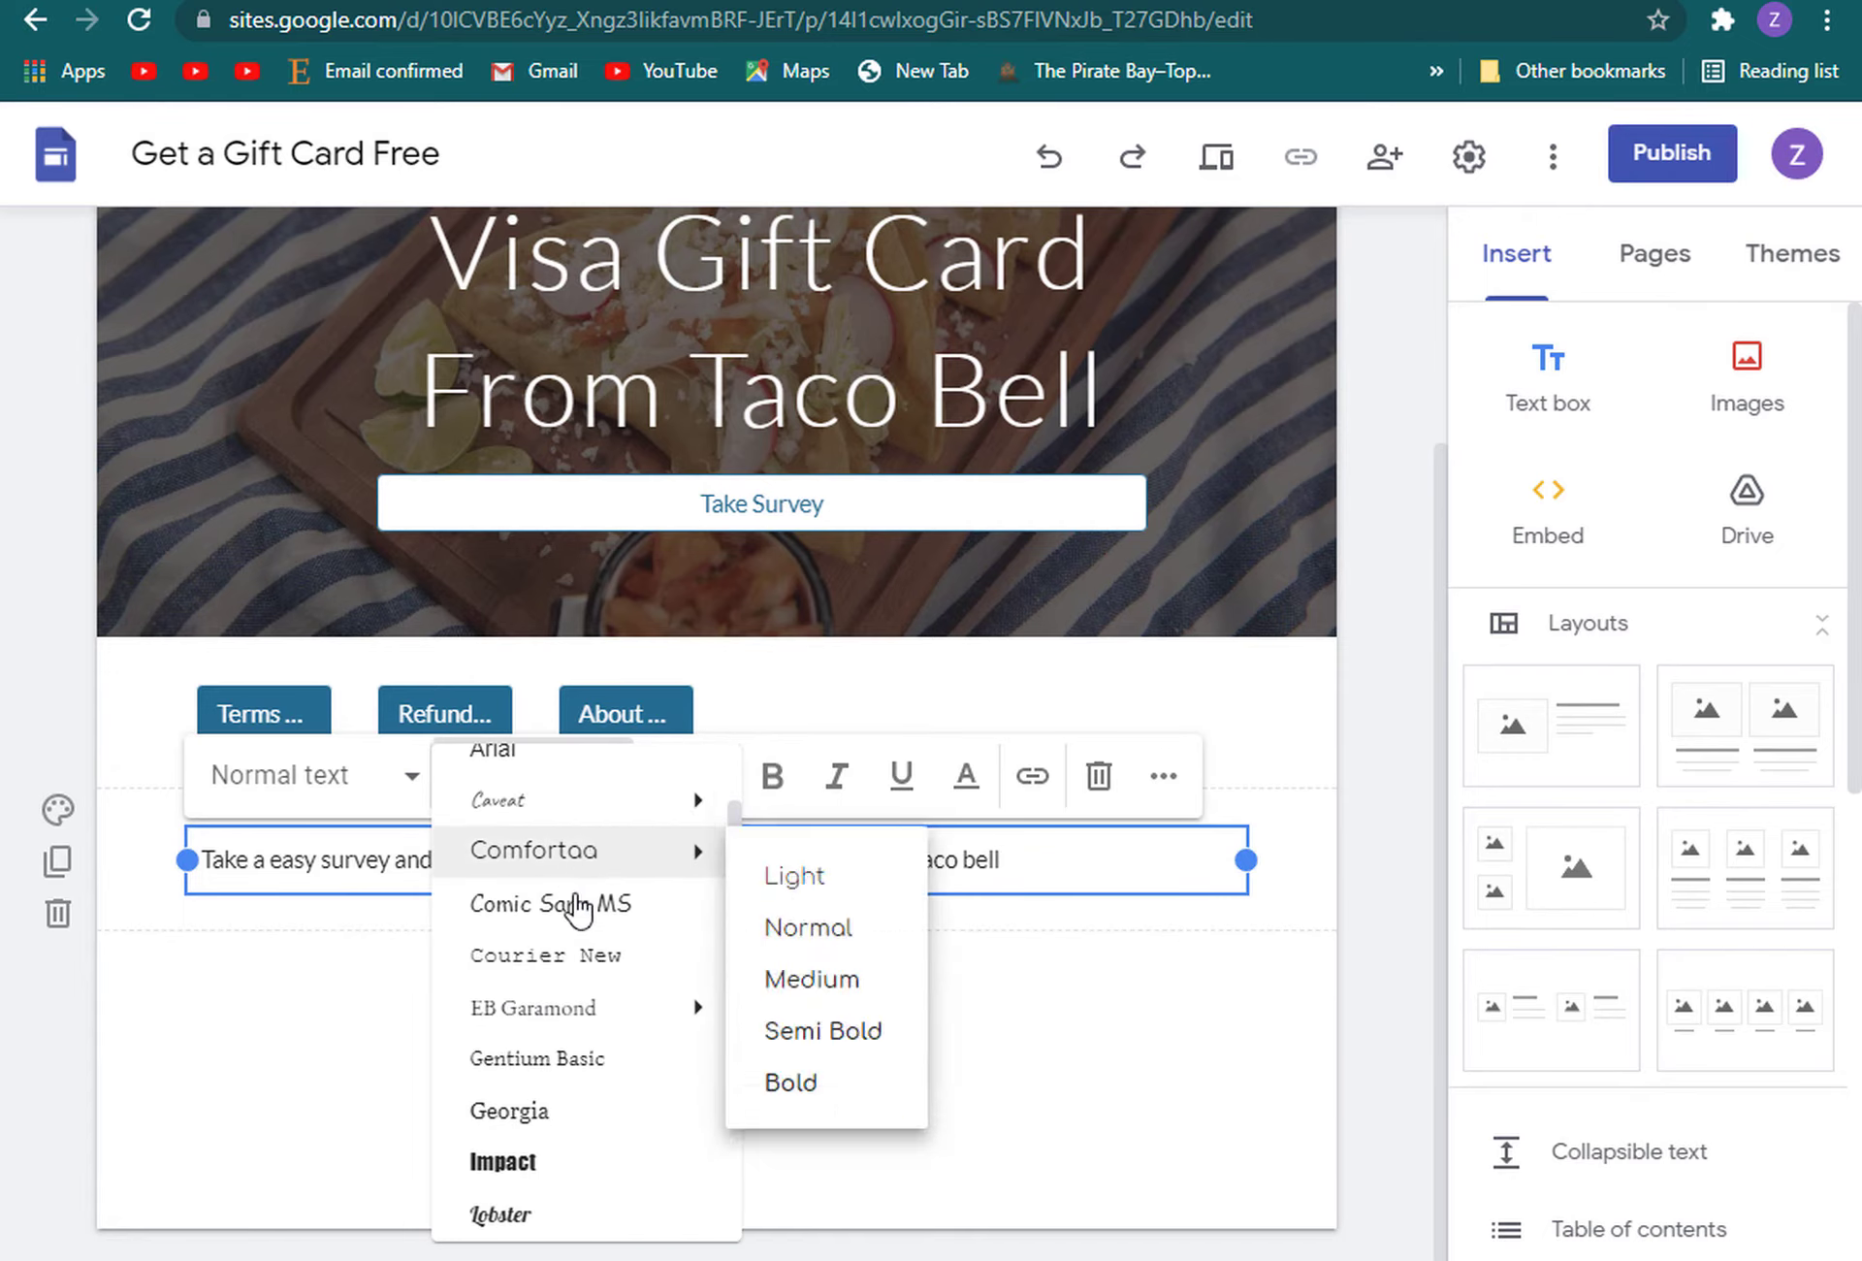
{"action": "left_click", "coordinate": [524, 1164]}
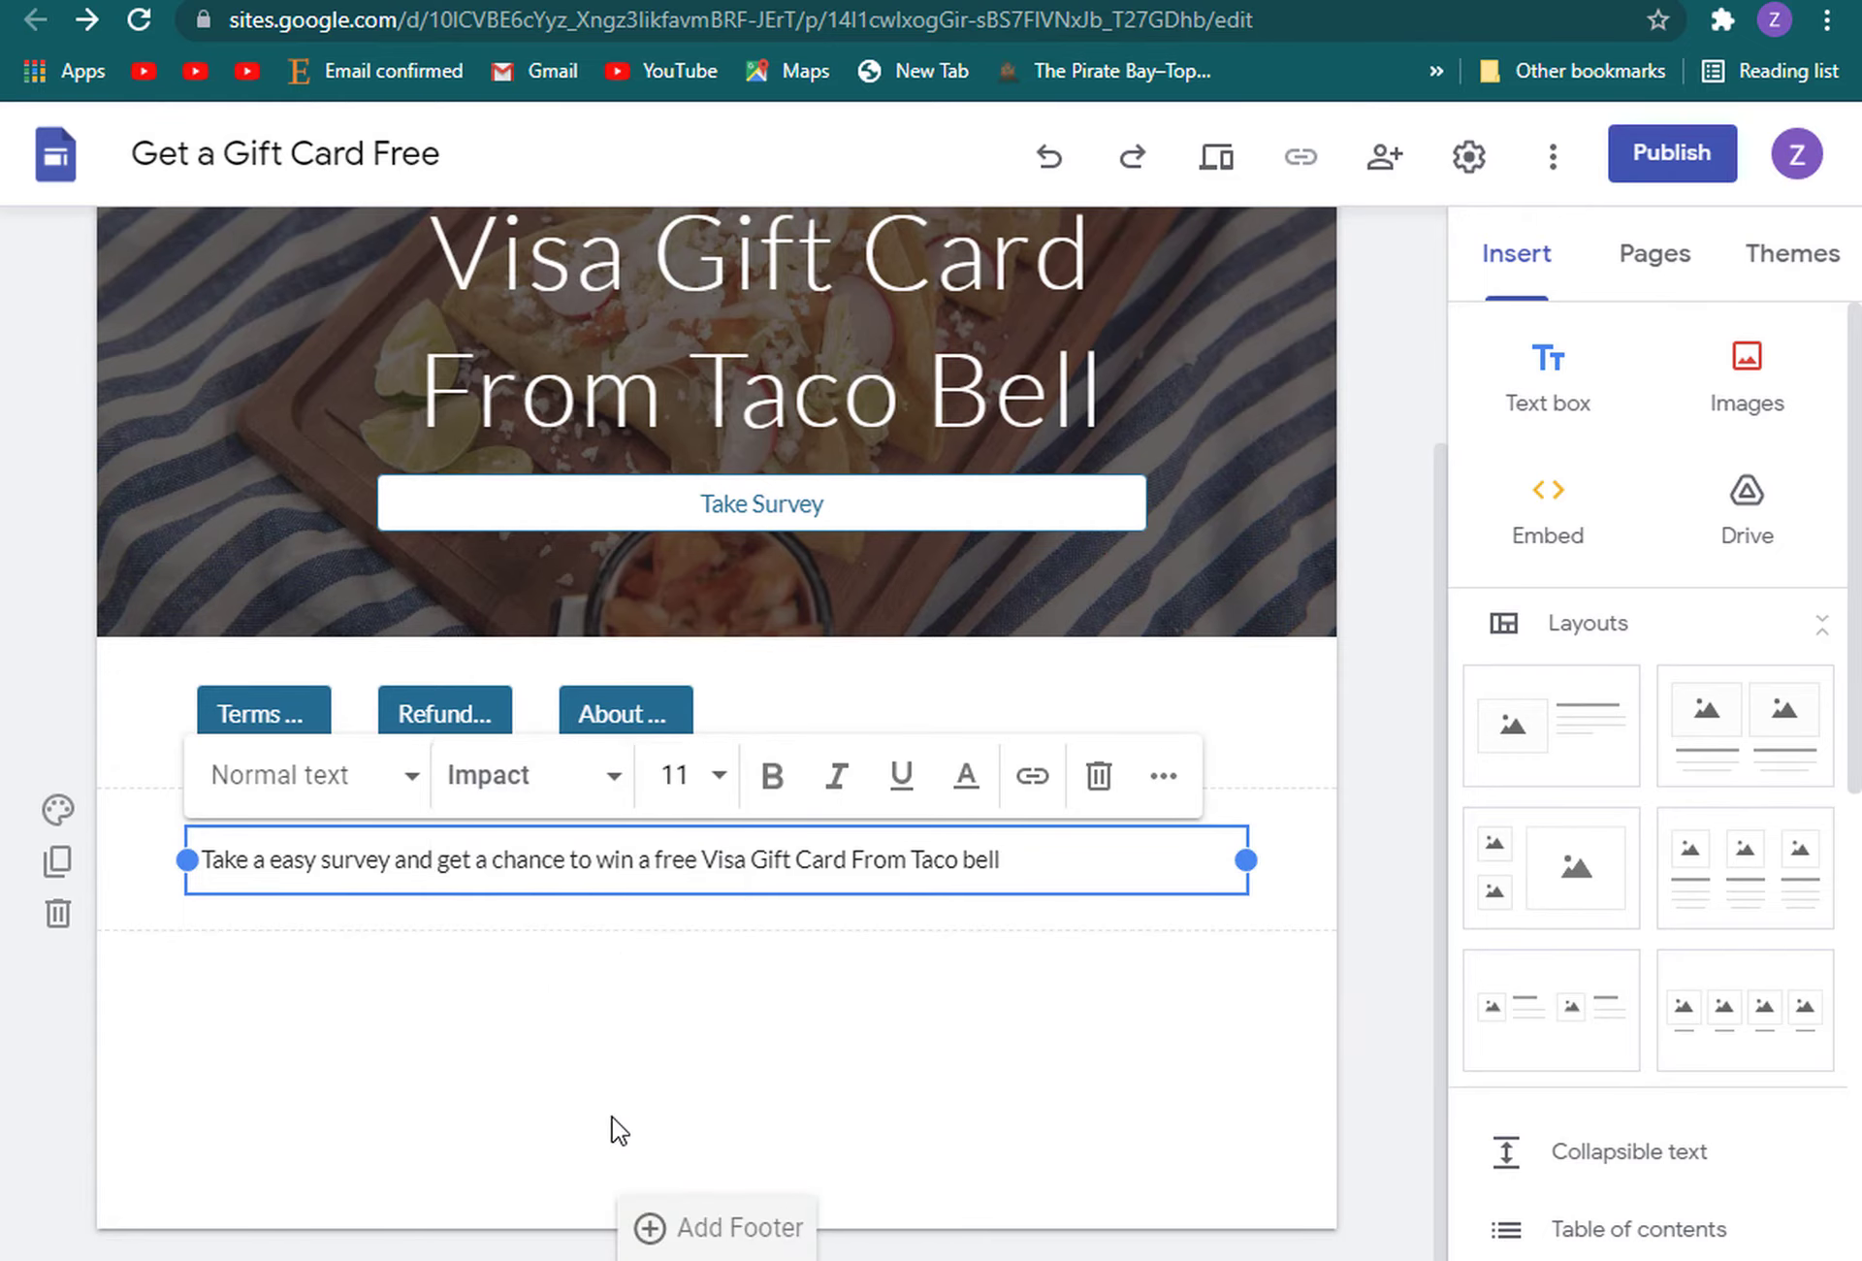
{"action": "left_click_drag", "start_coordinate": [1001, 860], "coordinate": [200, 865]}
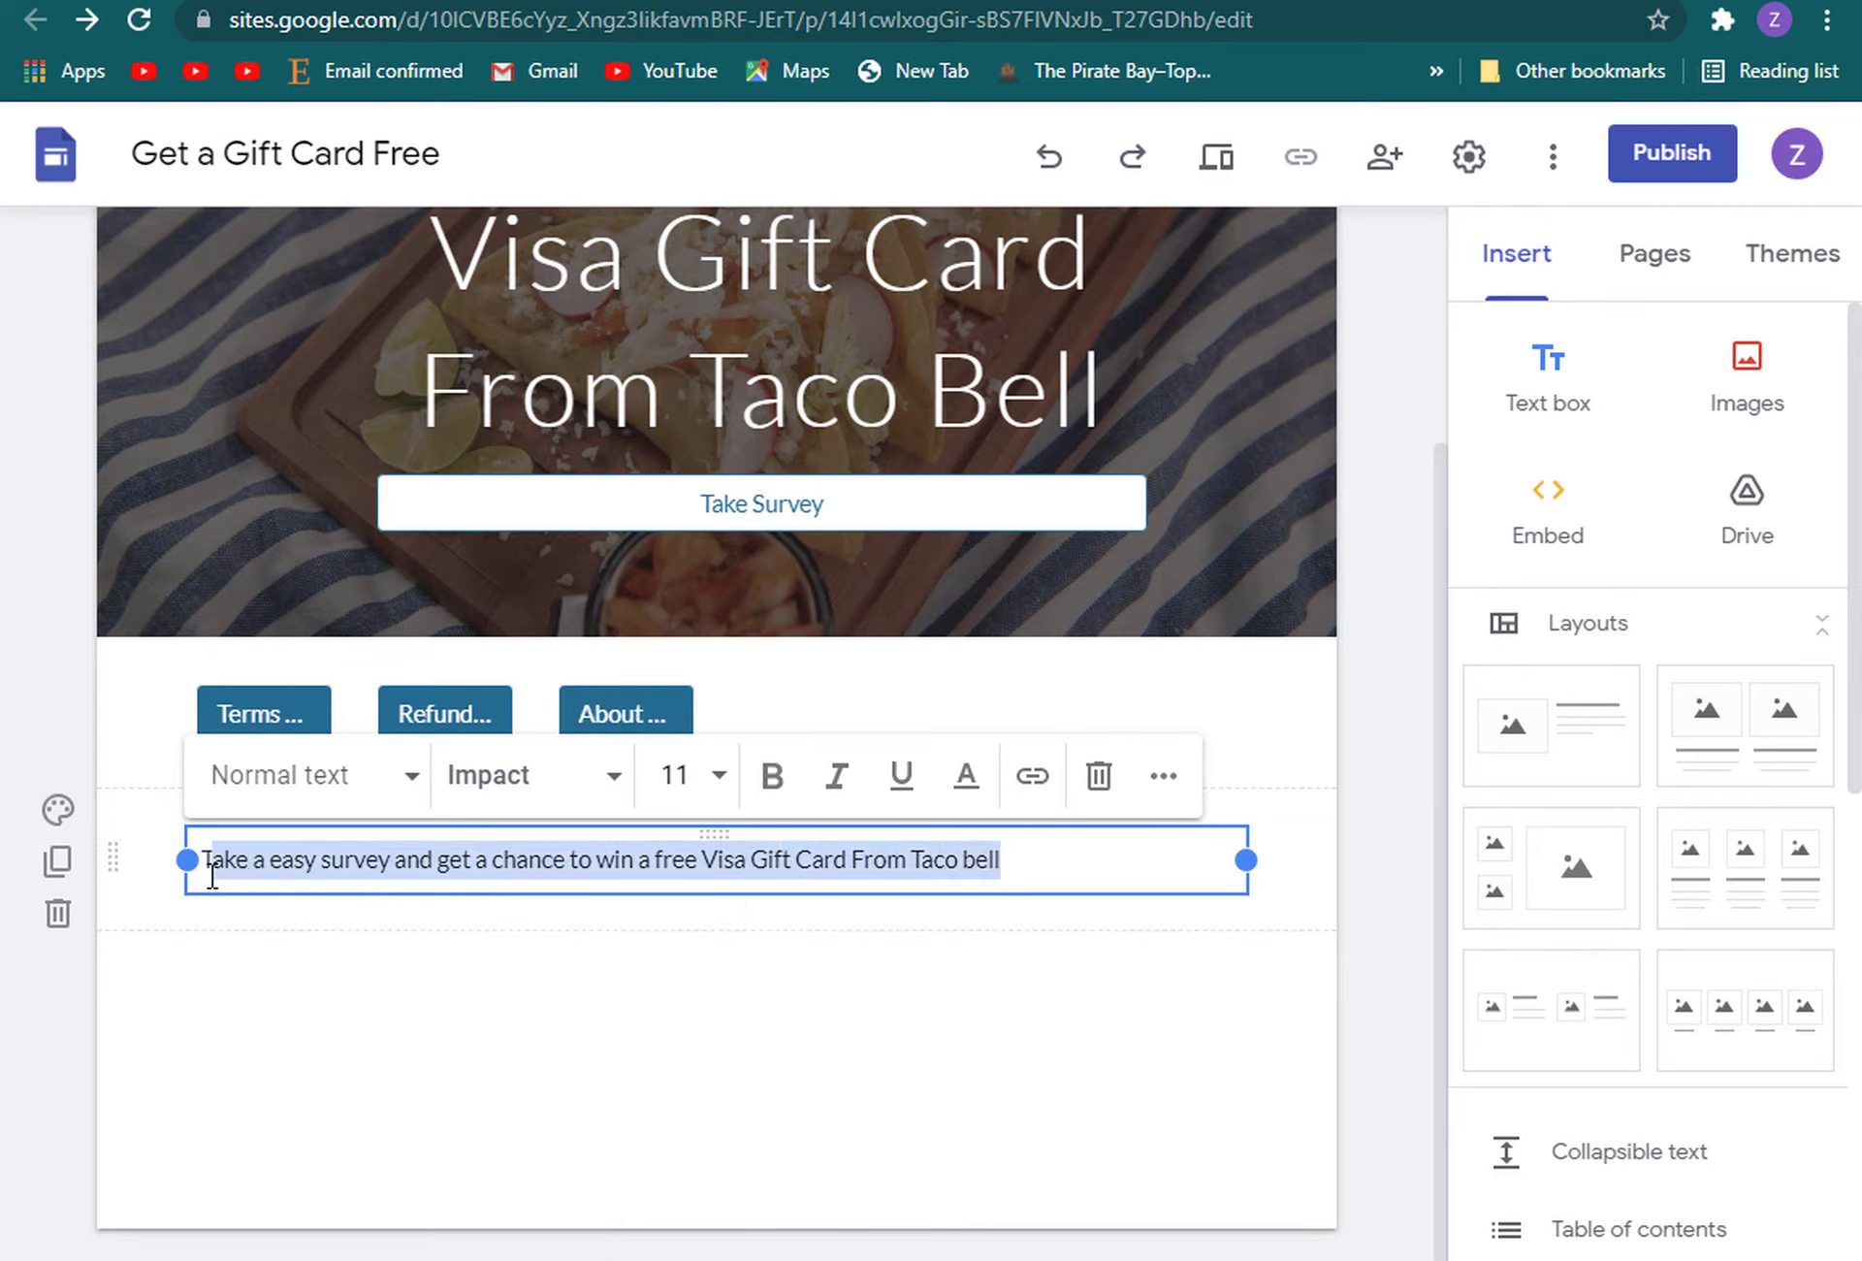
{"action": "left_click", "coordinate": [573, 791]}
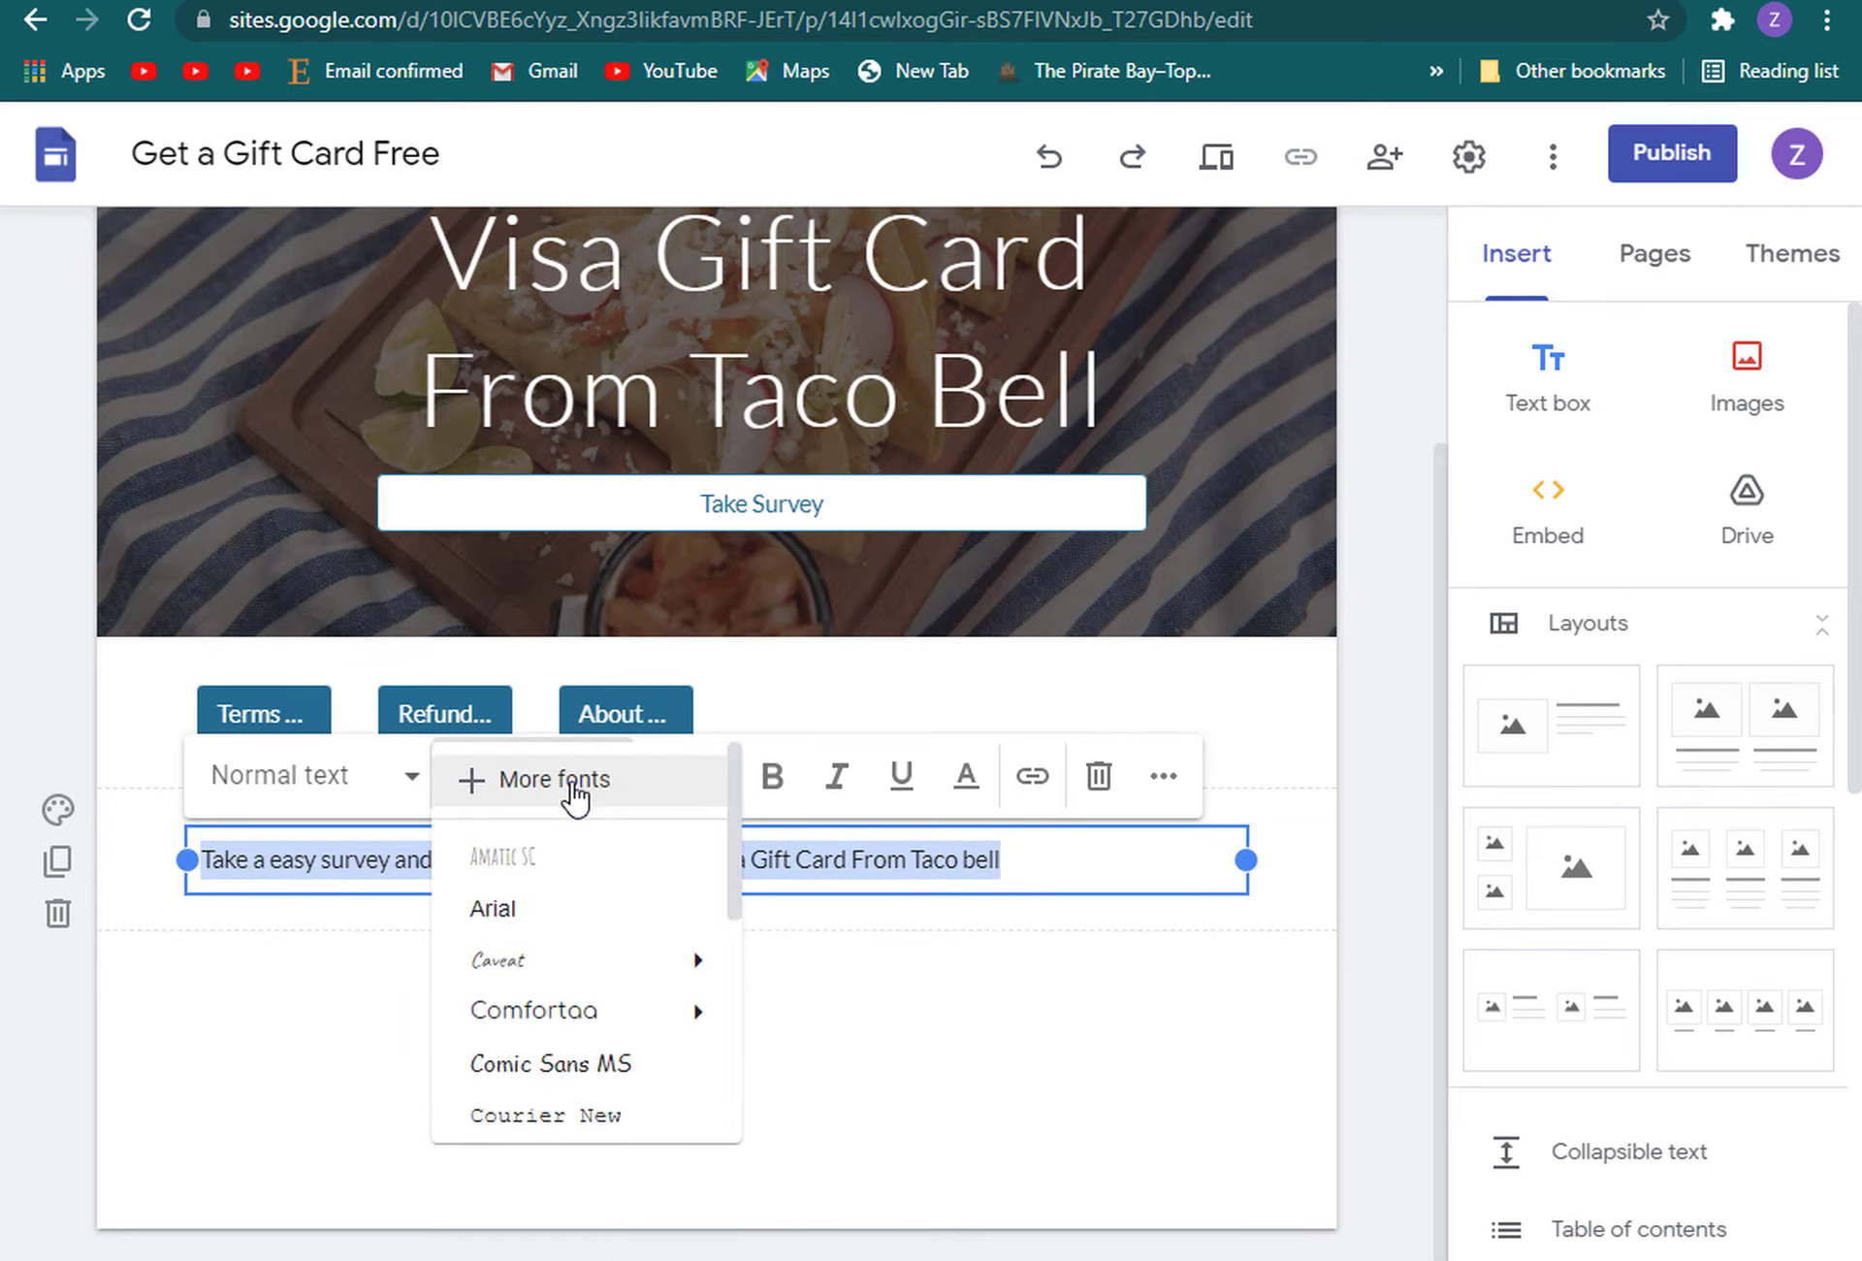
{"action": "scroll", "coordinate": [546, 1060], "scroll_direction": "down", "scroll_amount": 2}
{"action": "left_click", "coordinate": [533, 1162]}
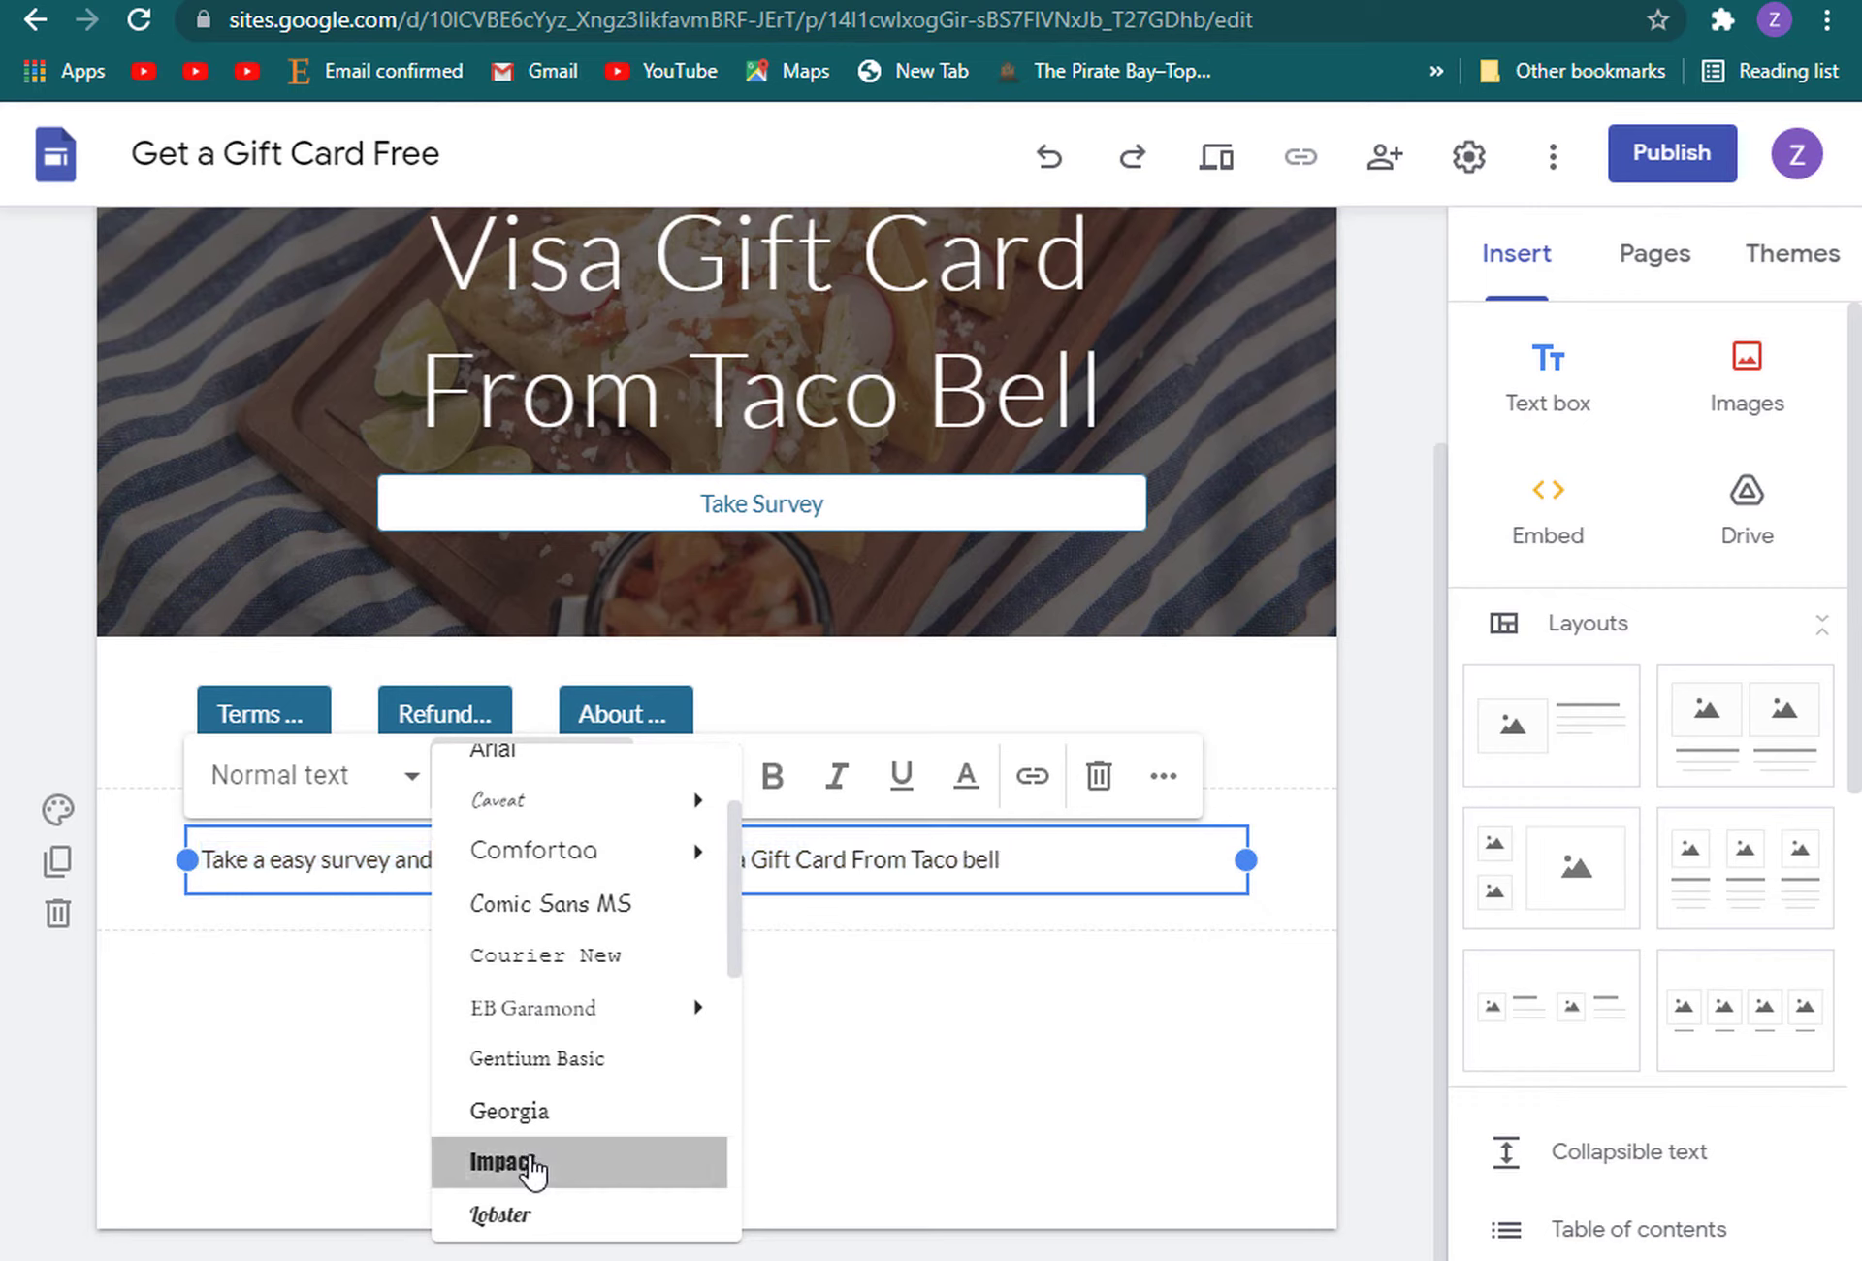
{"action": "left_click", "coordinate": [1092, 959]}
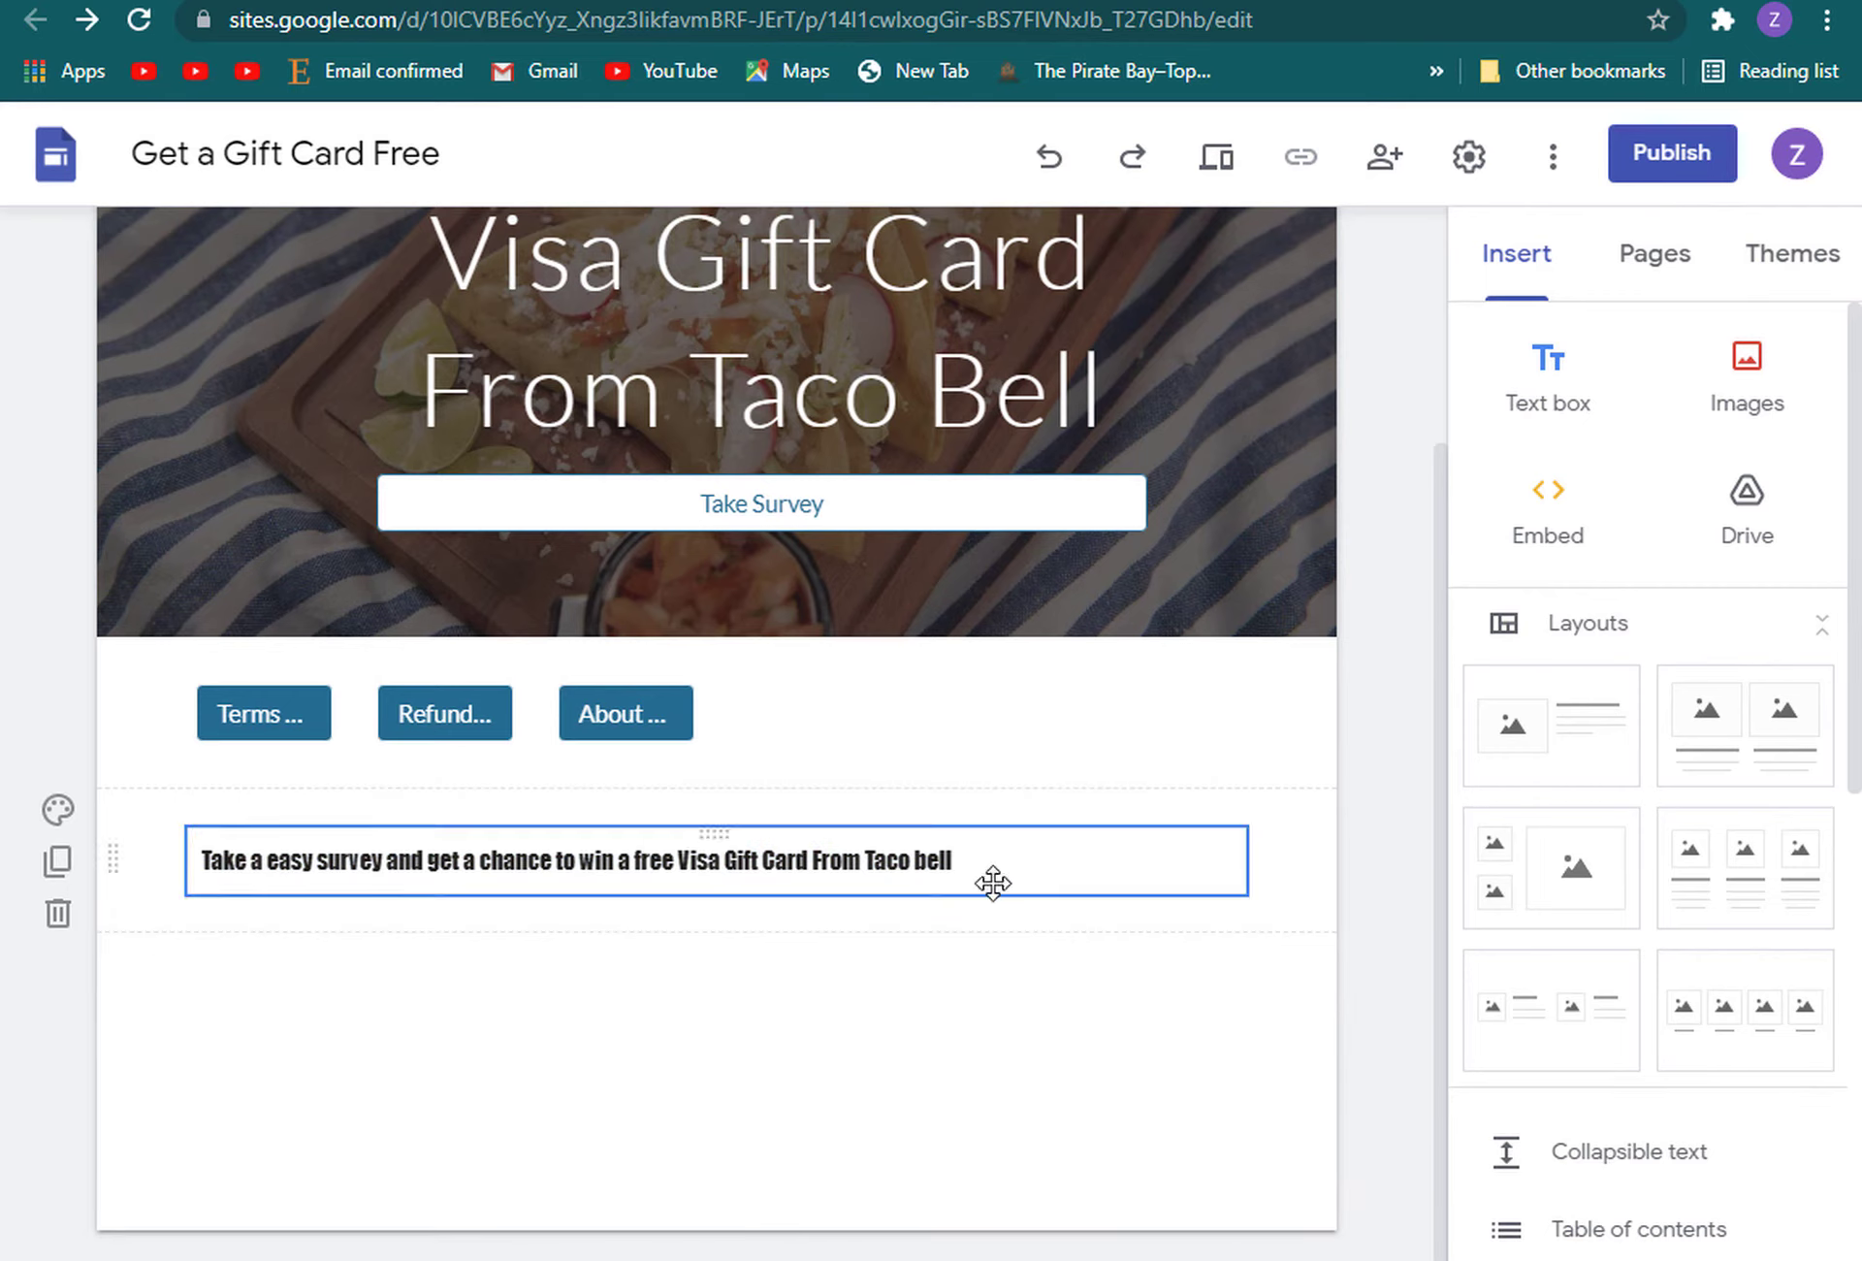
Move the About US, Refund Policy and Terms and Condition buttons into one row below the promotional sentence
{"action": "left_click_drag", "start_coordinate": [640, 715], "coordinate": [723, 970]}
{"action": "left_click_drag", "start_coordinate": [478, 554], "coordinate": [466, 834]}
{"action": "left_click_drag", "start_coordinate": [260, 543], "coordinate": [262, 839]}
{"action": "left_click", "coordinate": [424, 676]}
{"action": "left_click", "coordinate": [840, 835]}
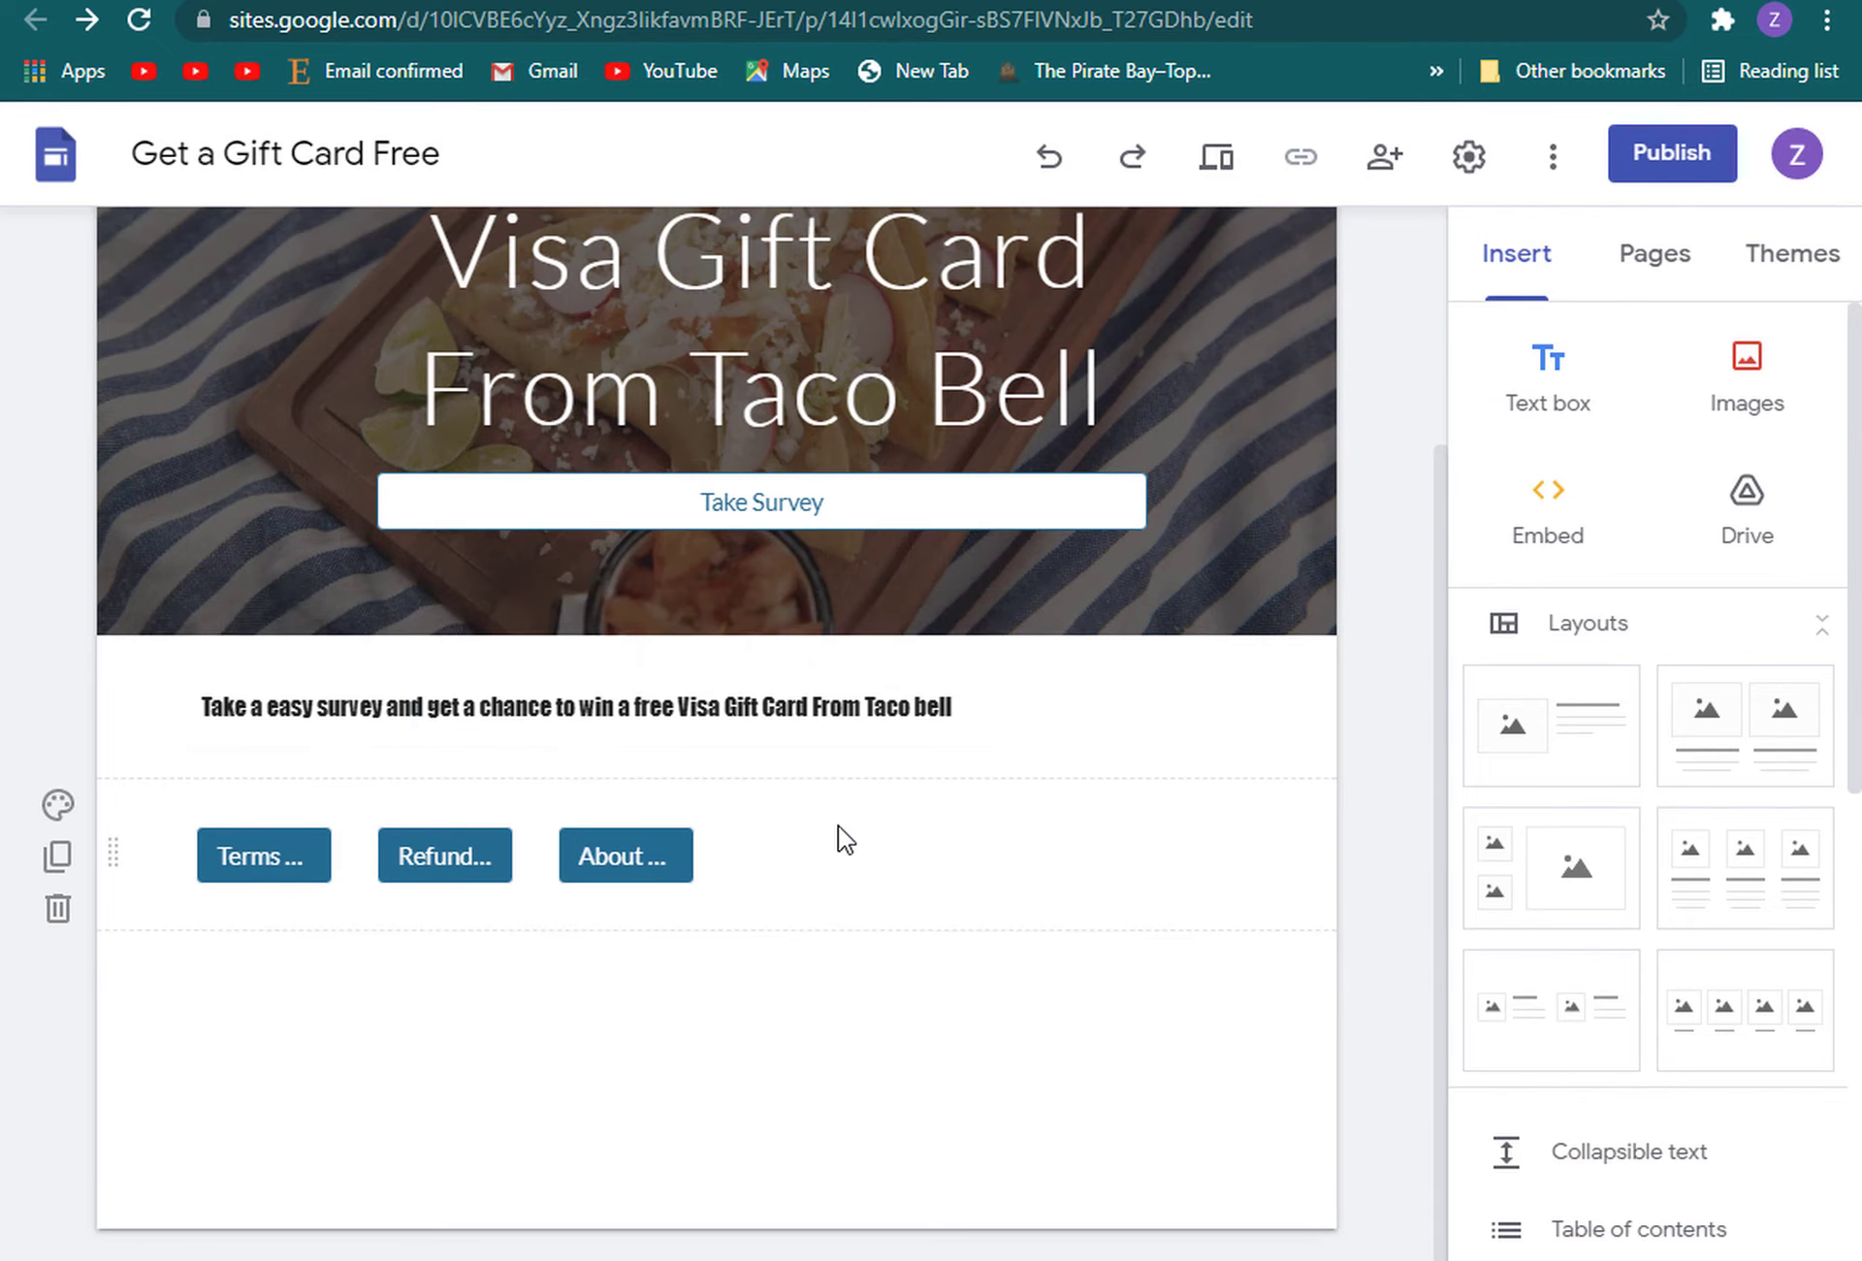
Preview the page in desktop and phone sizes, test the Take Survey button's link, and return to the editor
{"action": "scroll", "coordinate": [935, 852], "scroll_direction": "up", "scroll_amount": 3}
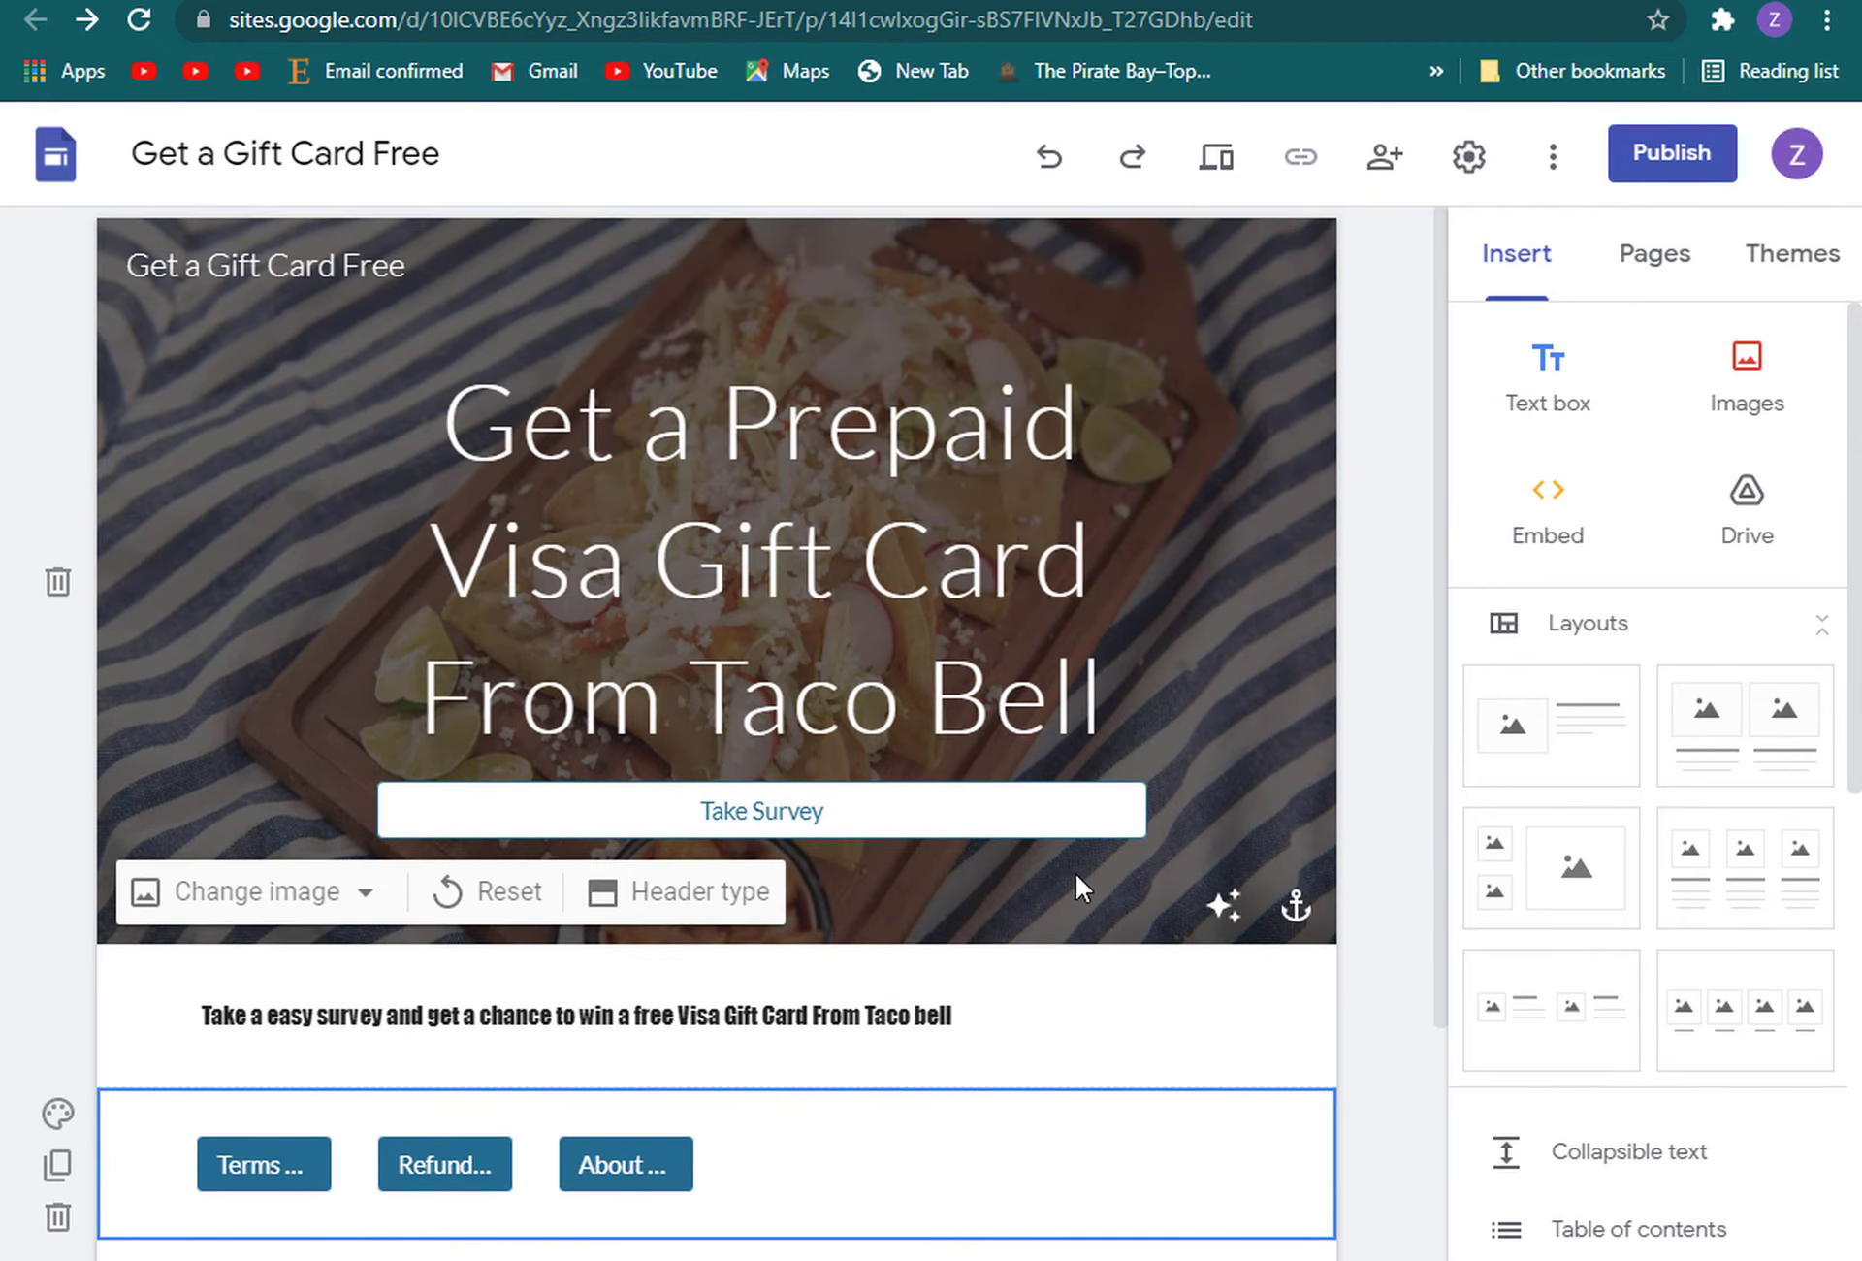
{"action": "scroll", "coordinate": [1074, 875], "scroll_direction": "down", "scroll_amount": 3}
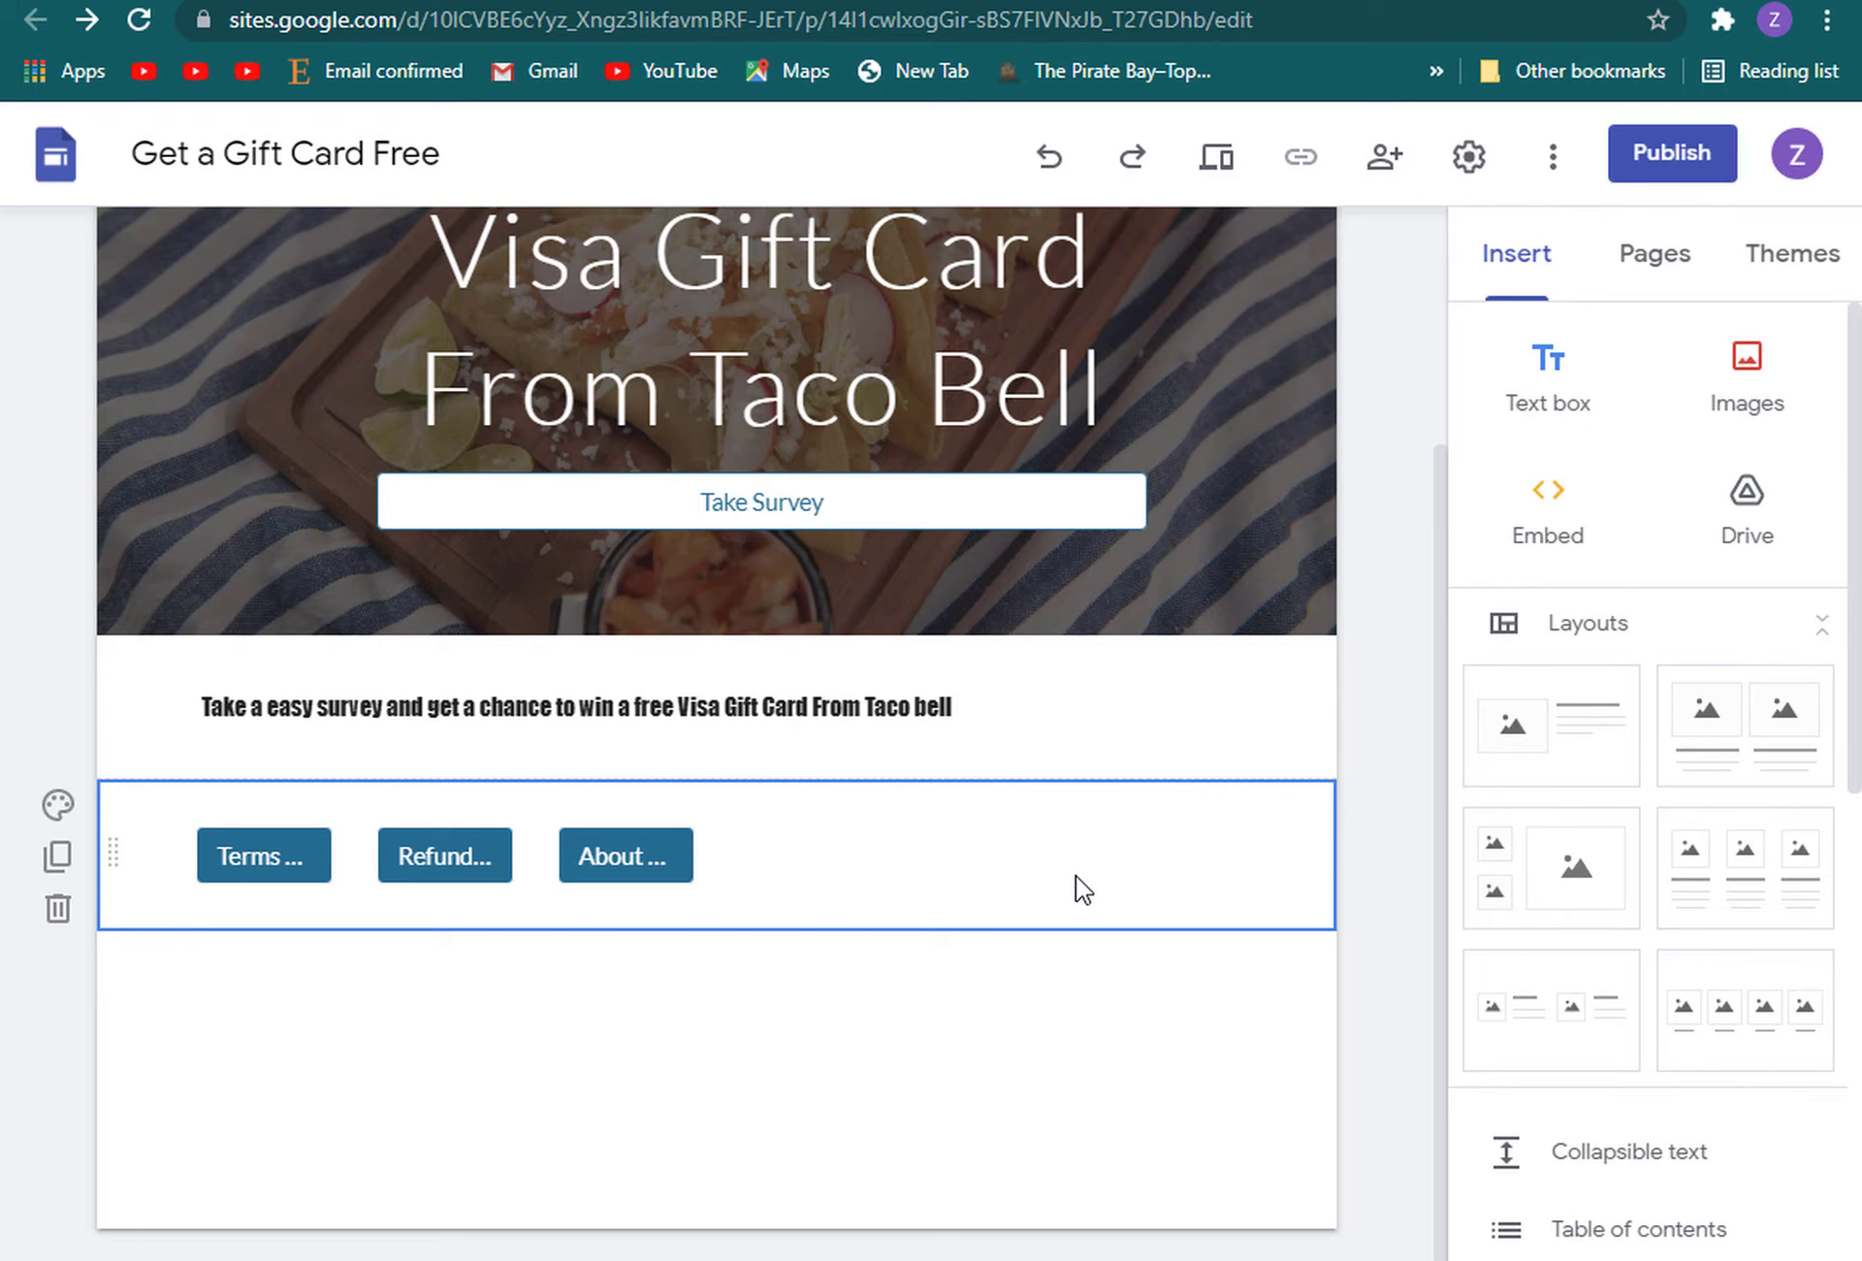
{"action": "scroll", "coordinate": [1076, 876], "scroll_direction": "up", "scroll_amount": 3}
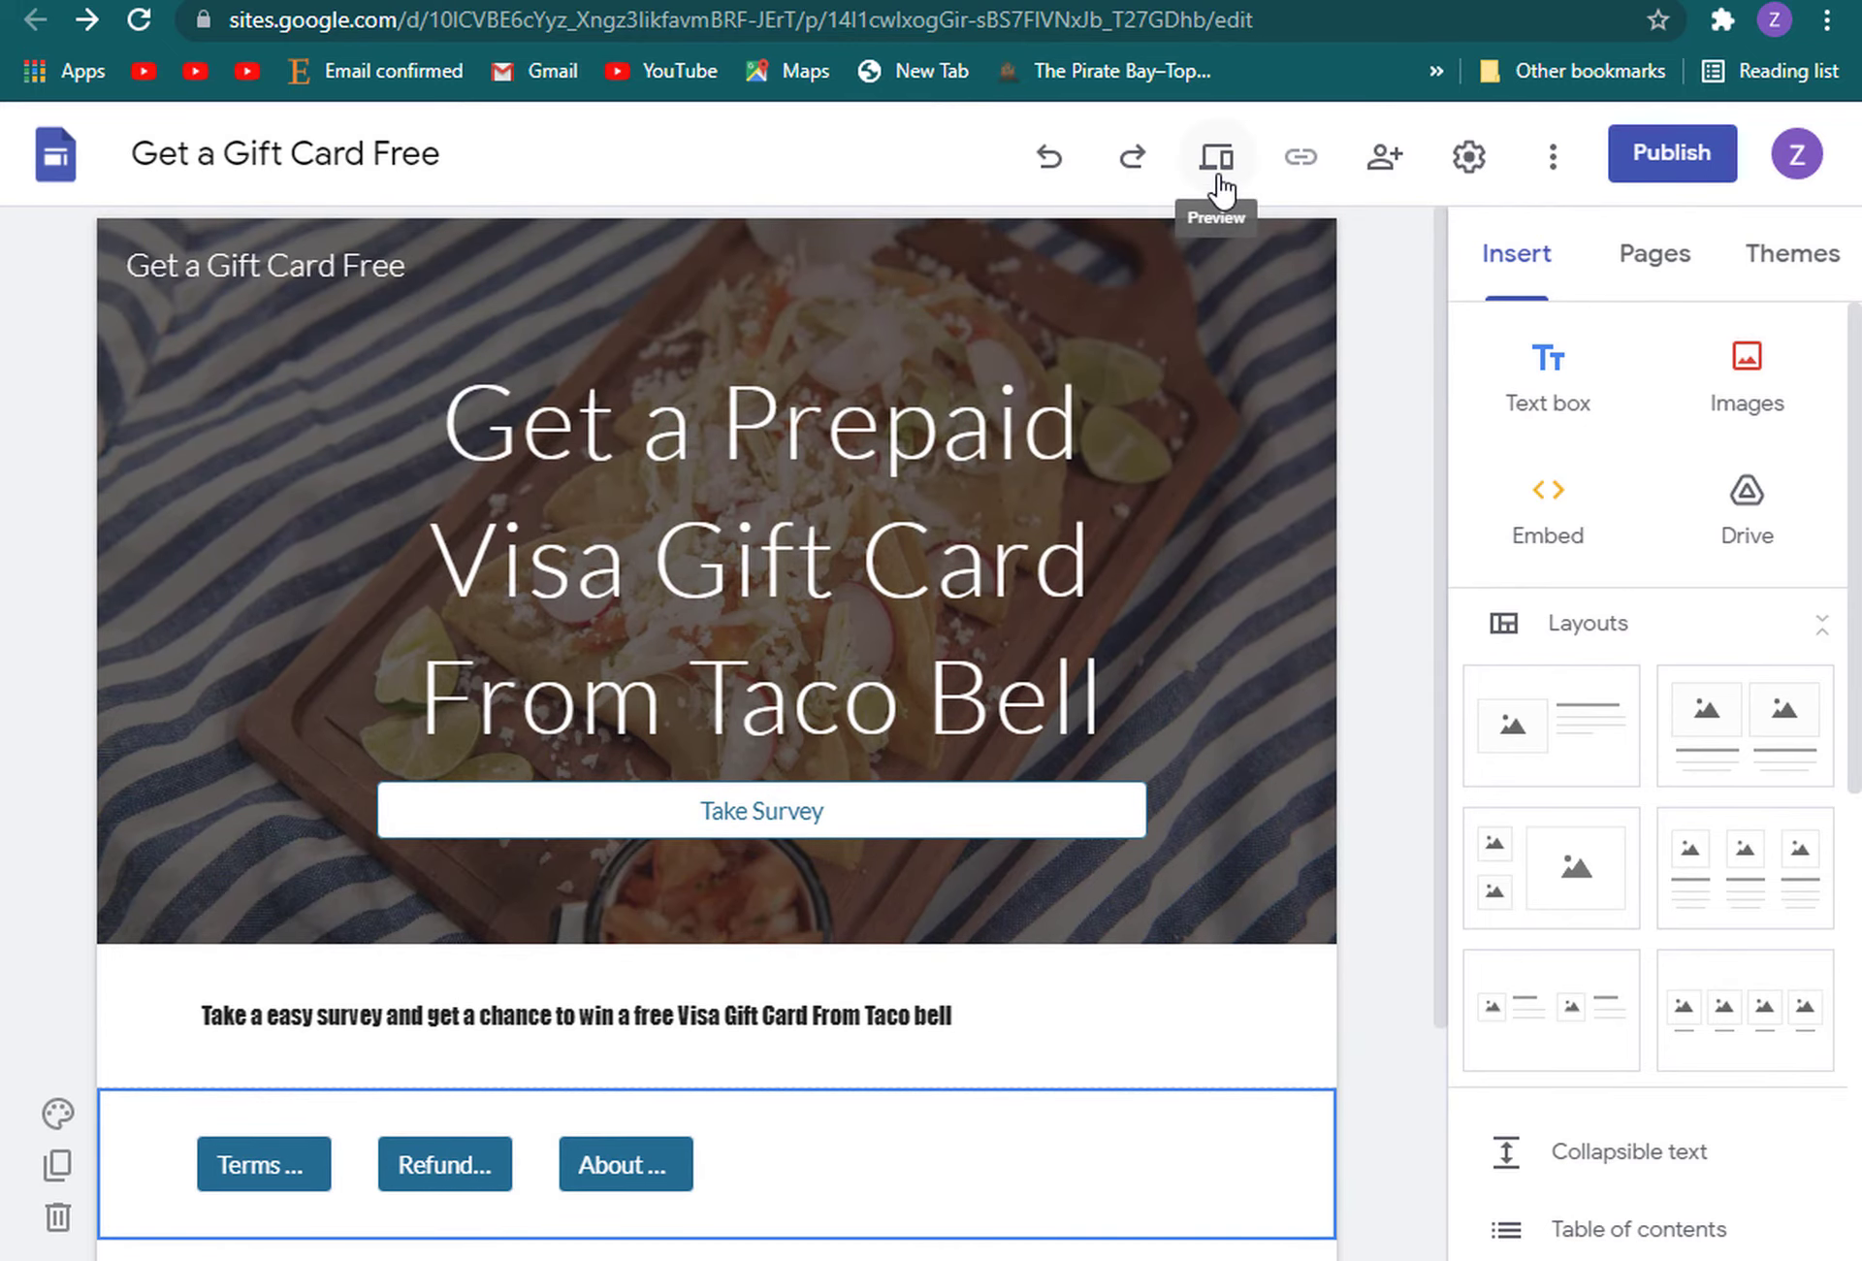
{"action": "left_click", "coordinate": [1217, 160]}
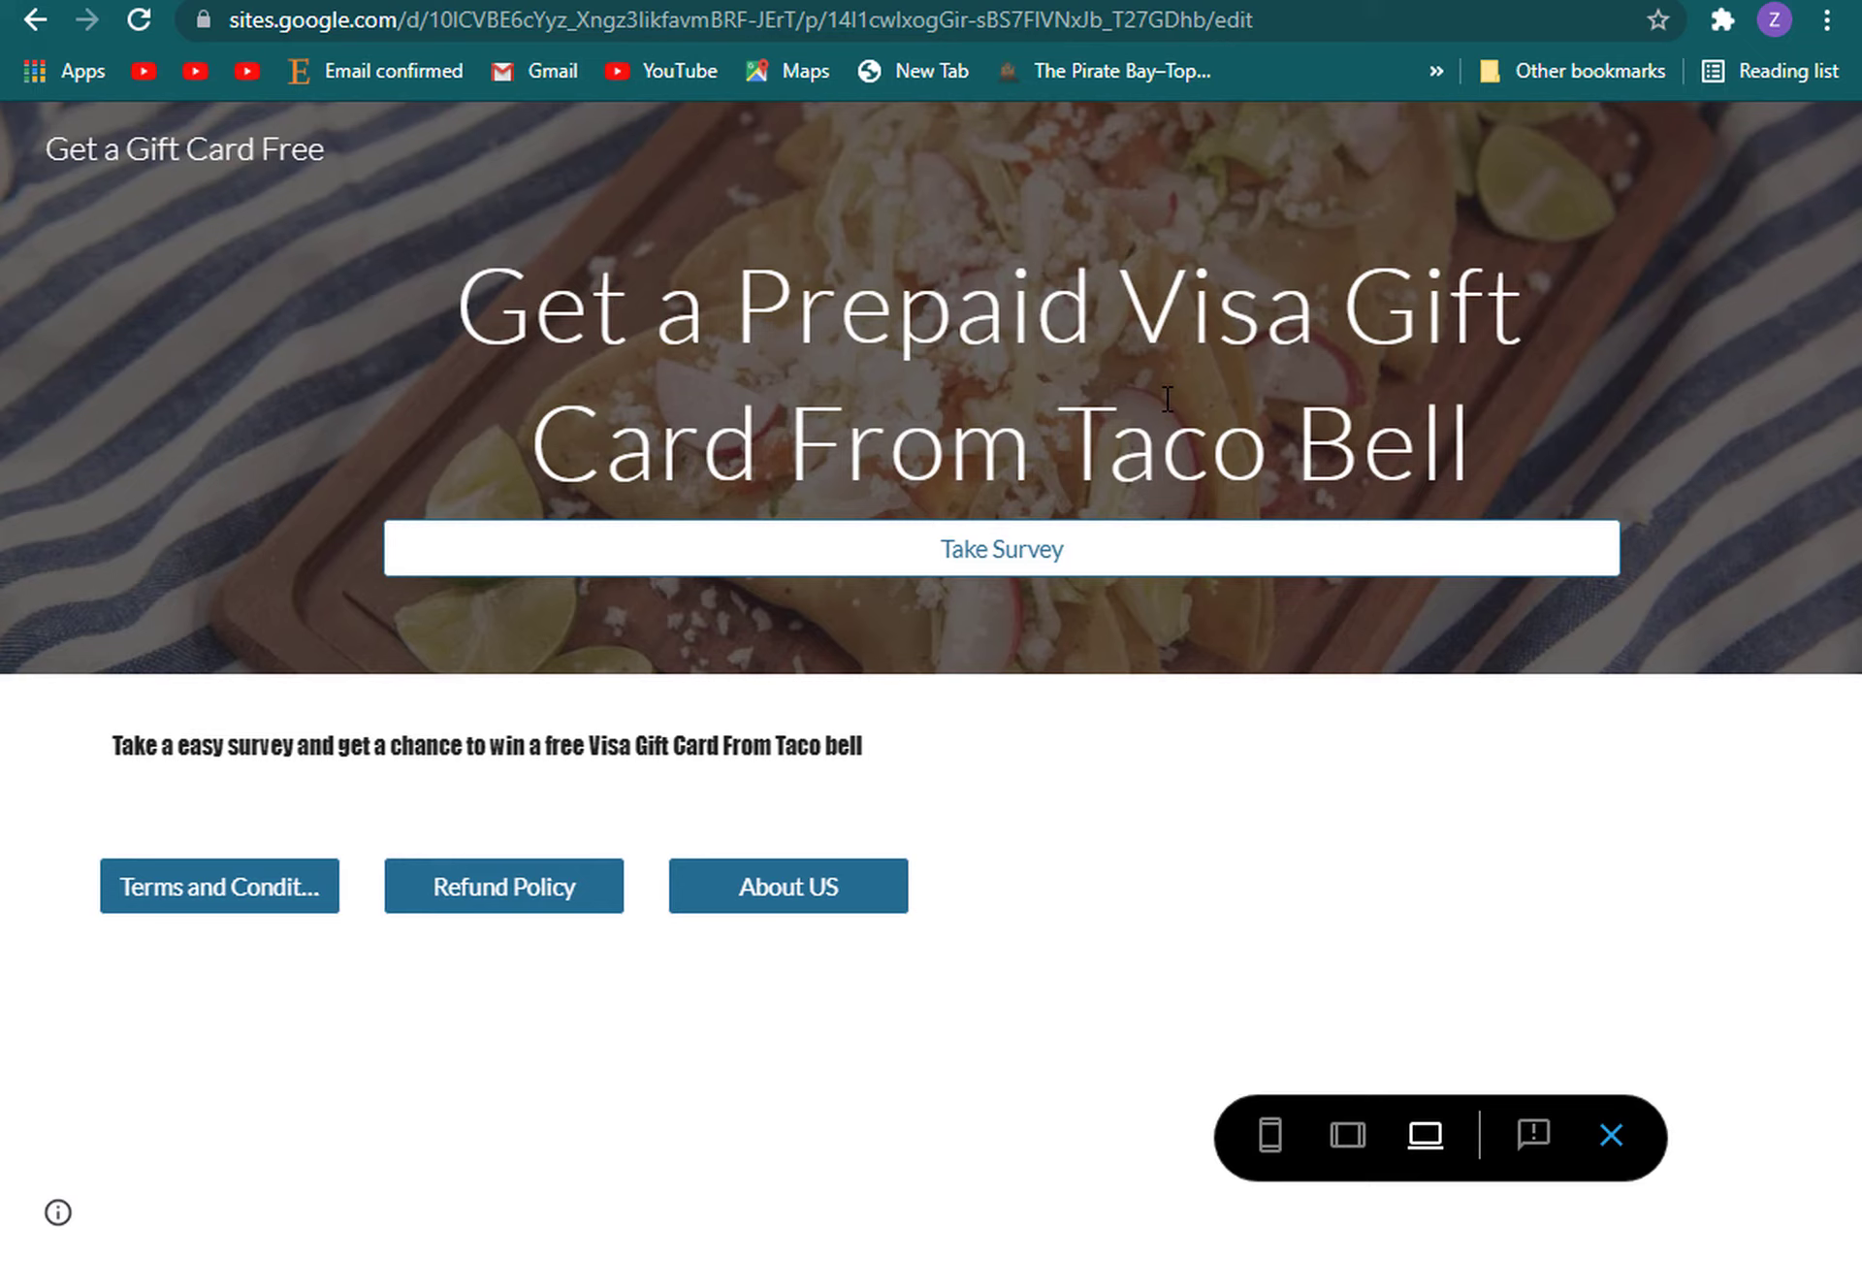
{"action": "left_click", "coordinate": [1270, 1137]}
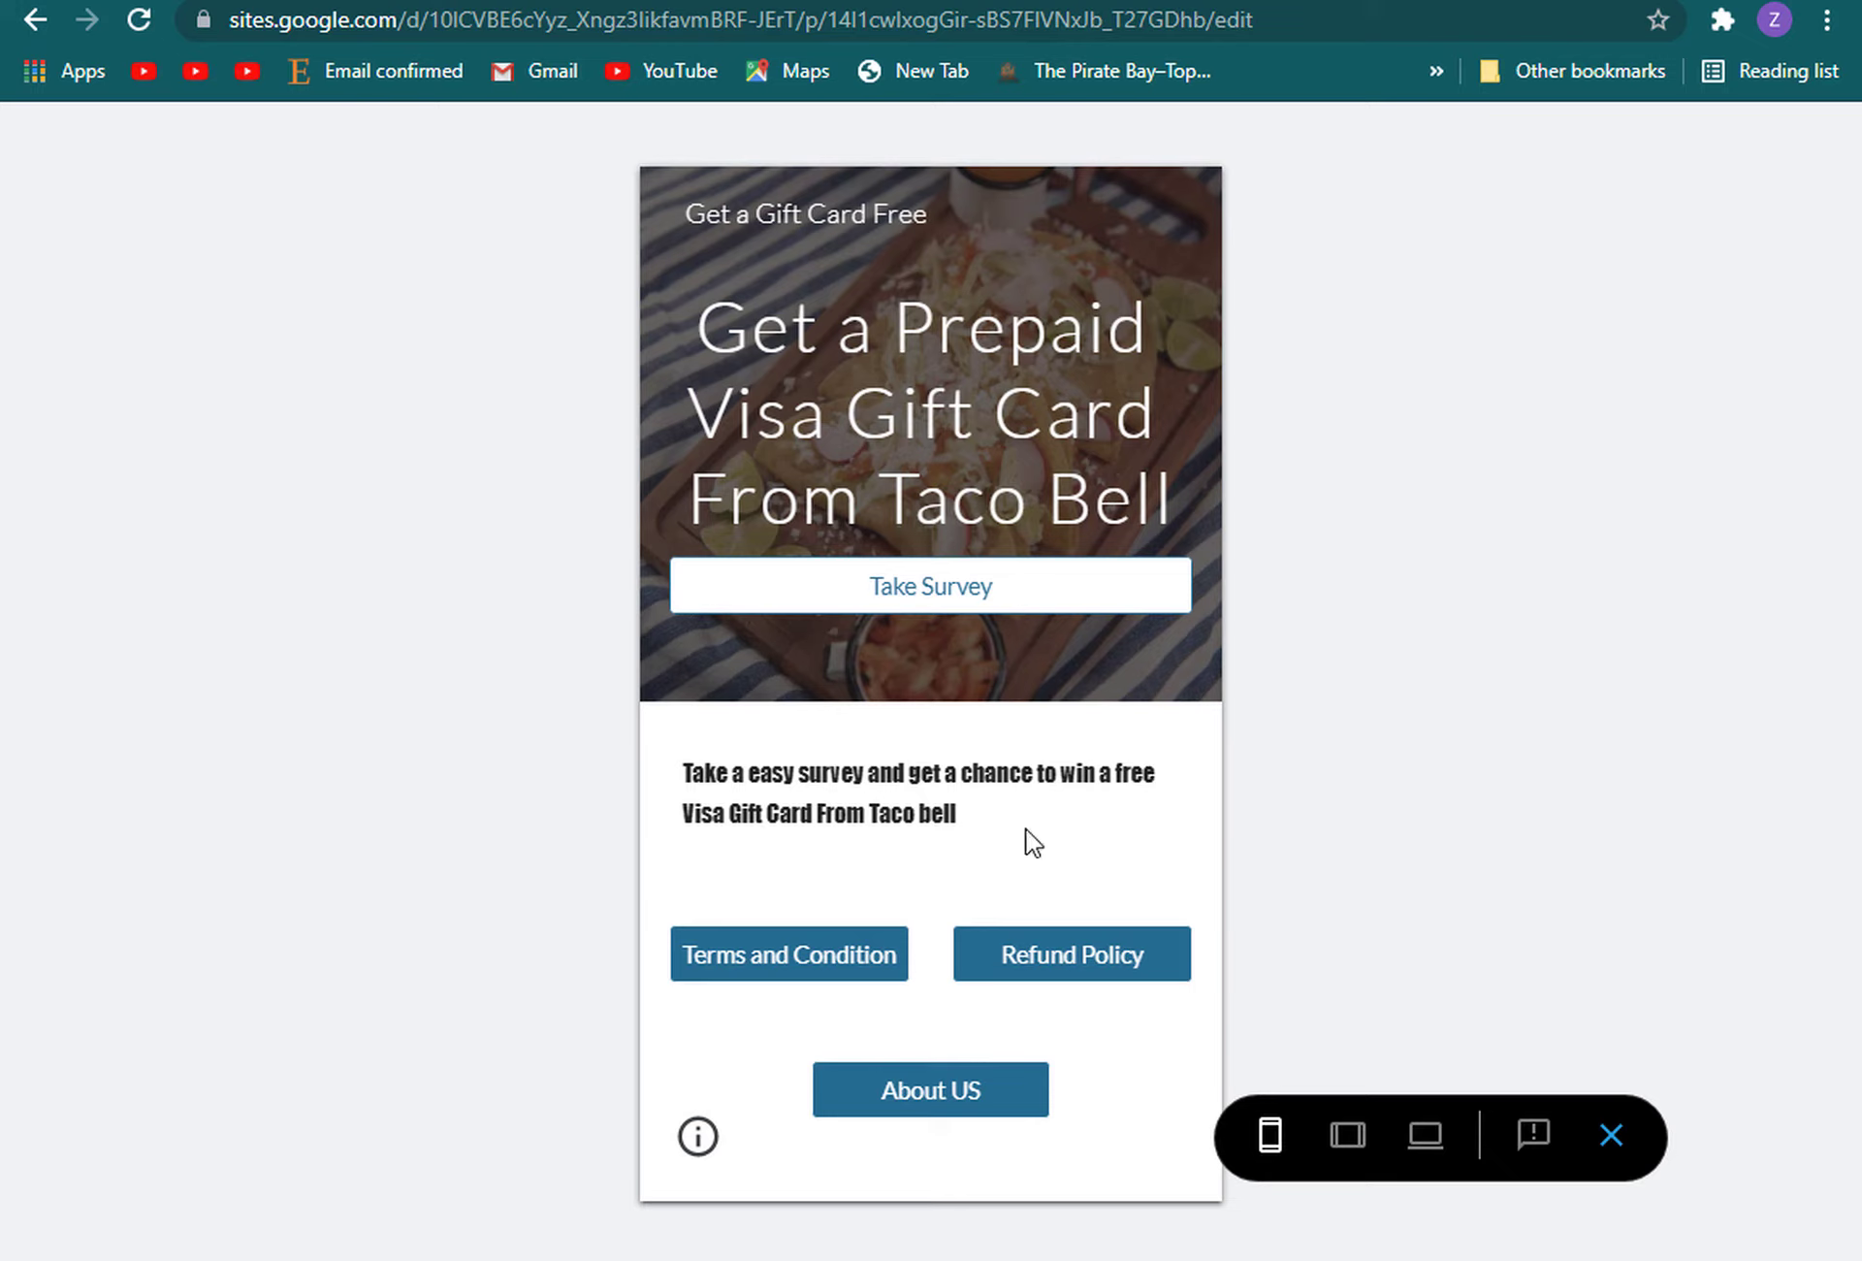
{"action": "left_click", "coordinate": [955, 598]}
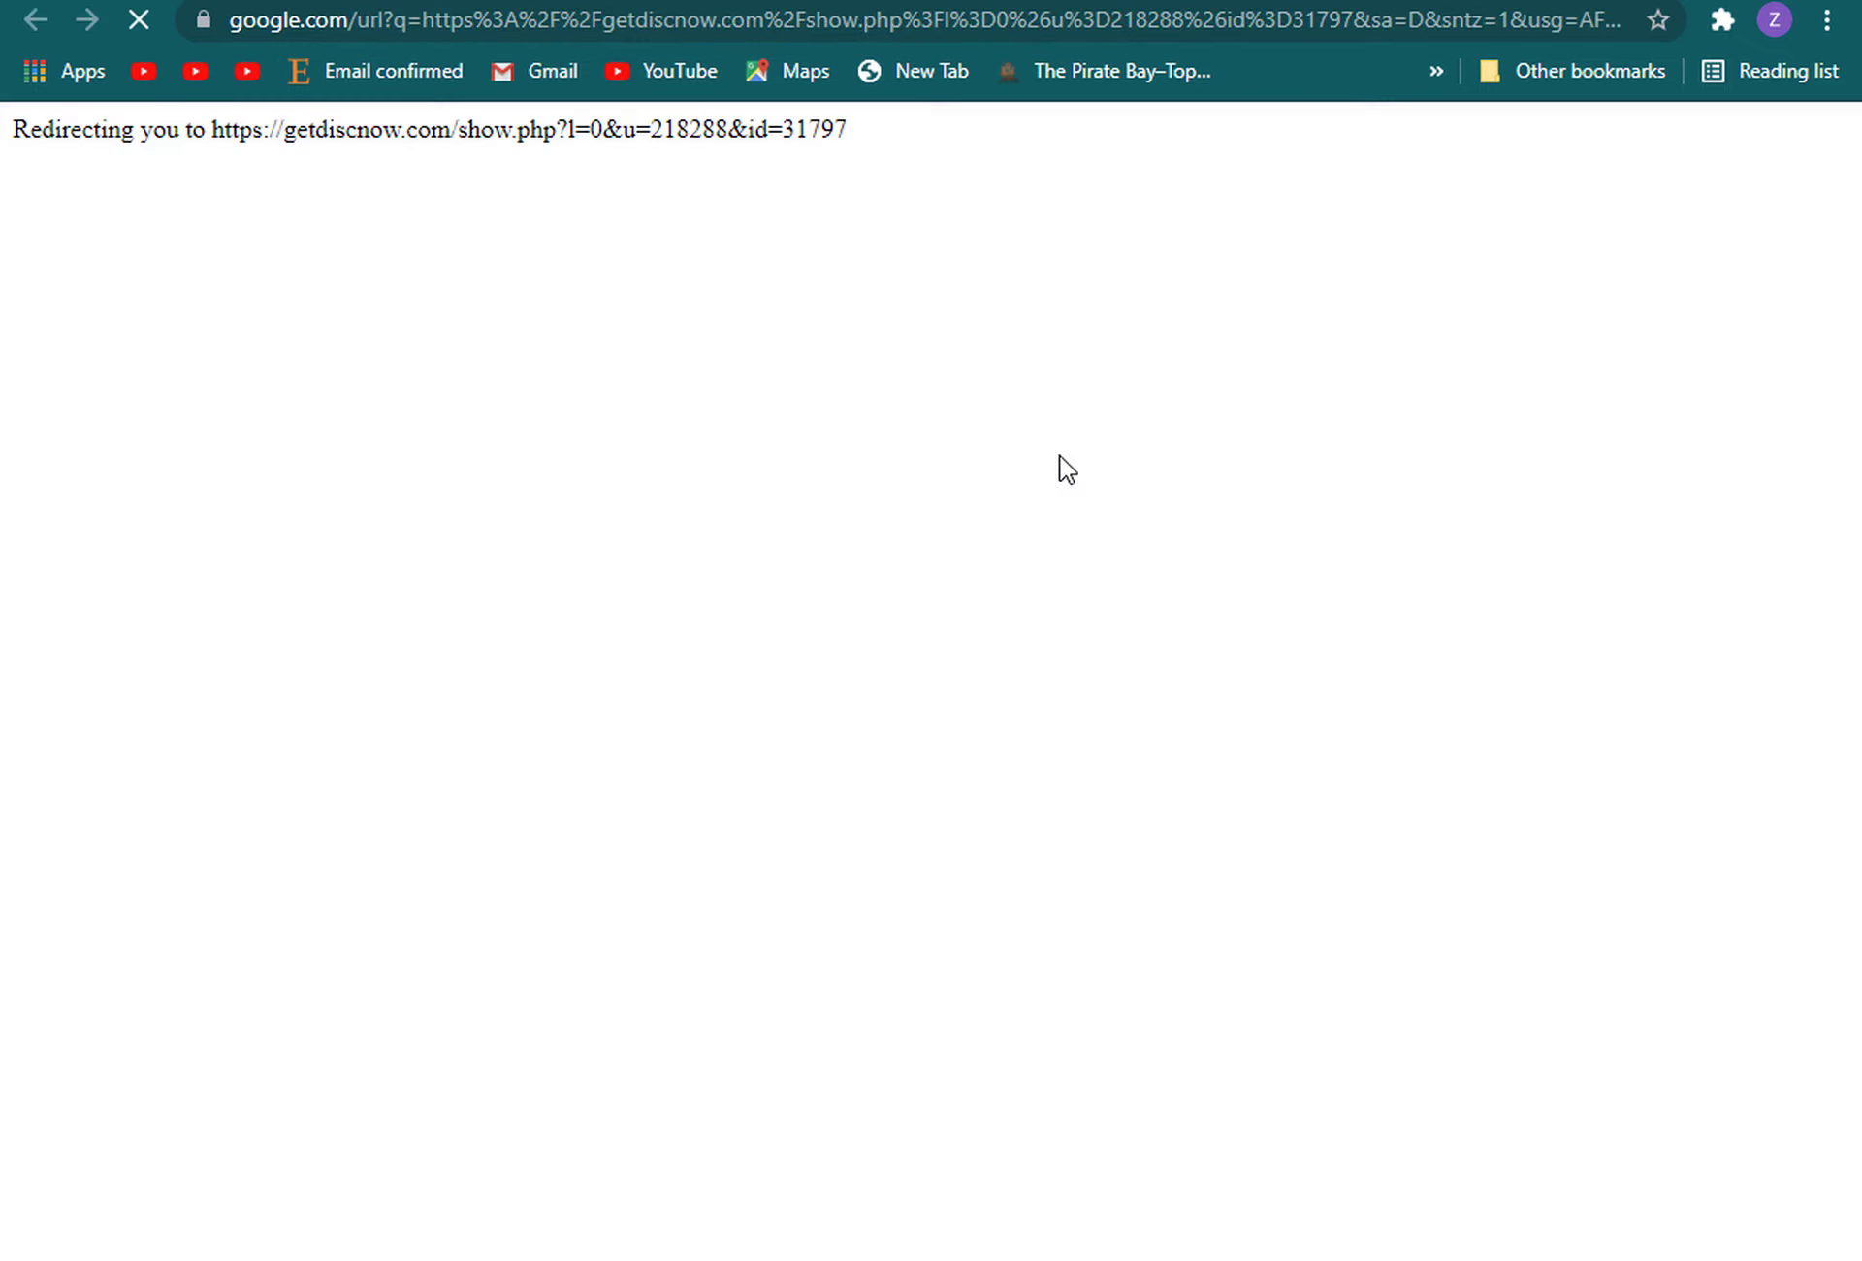
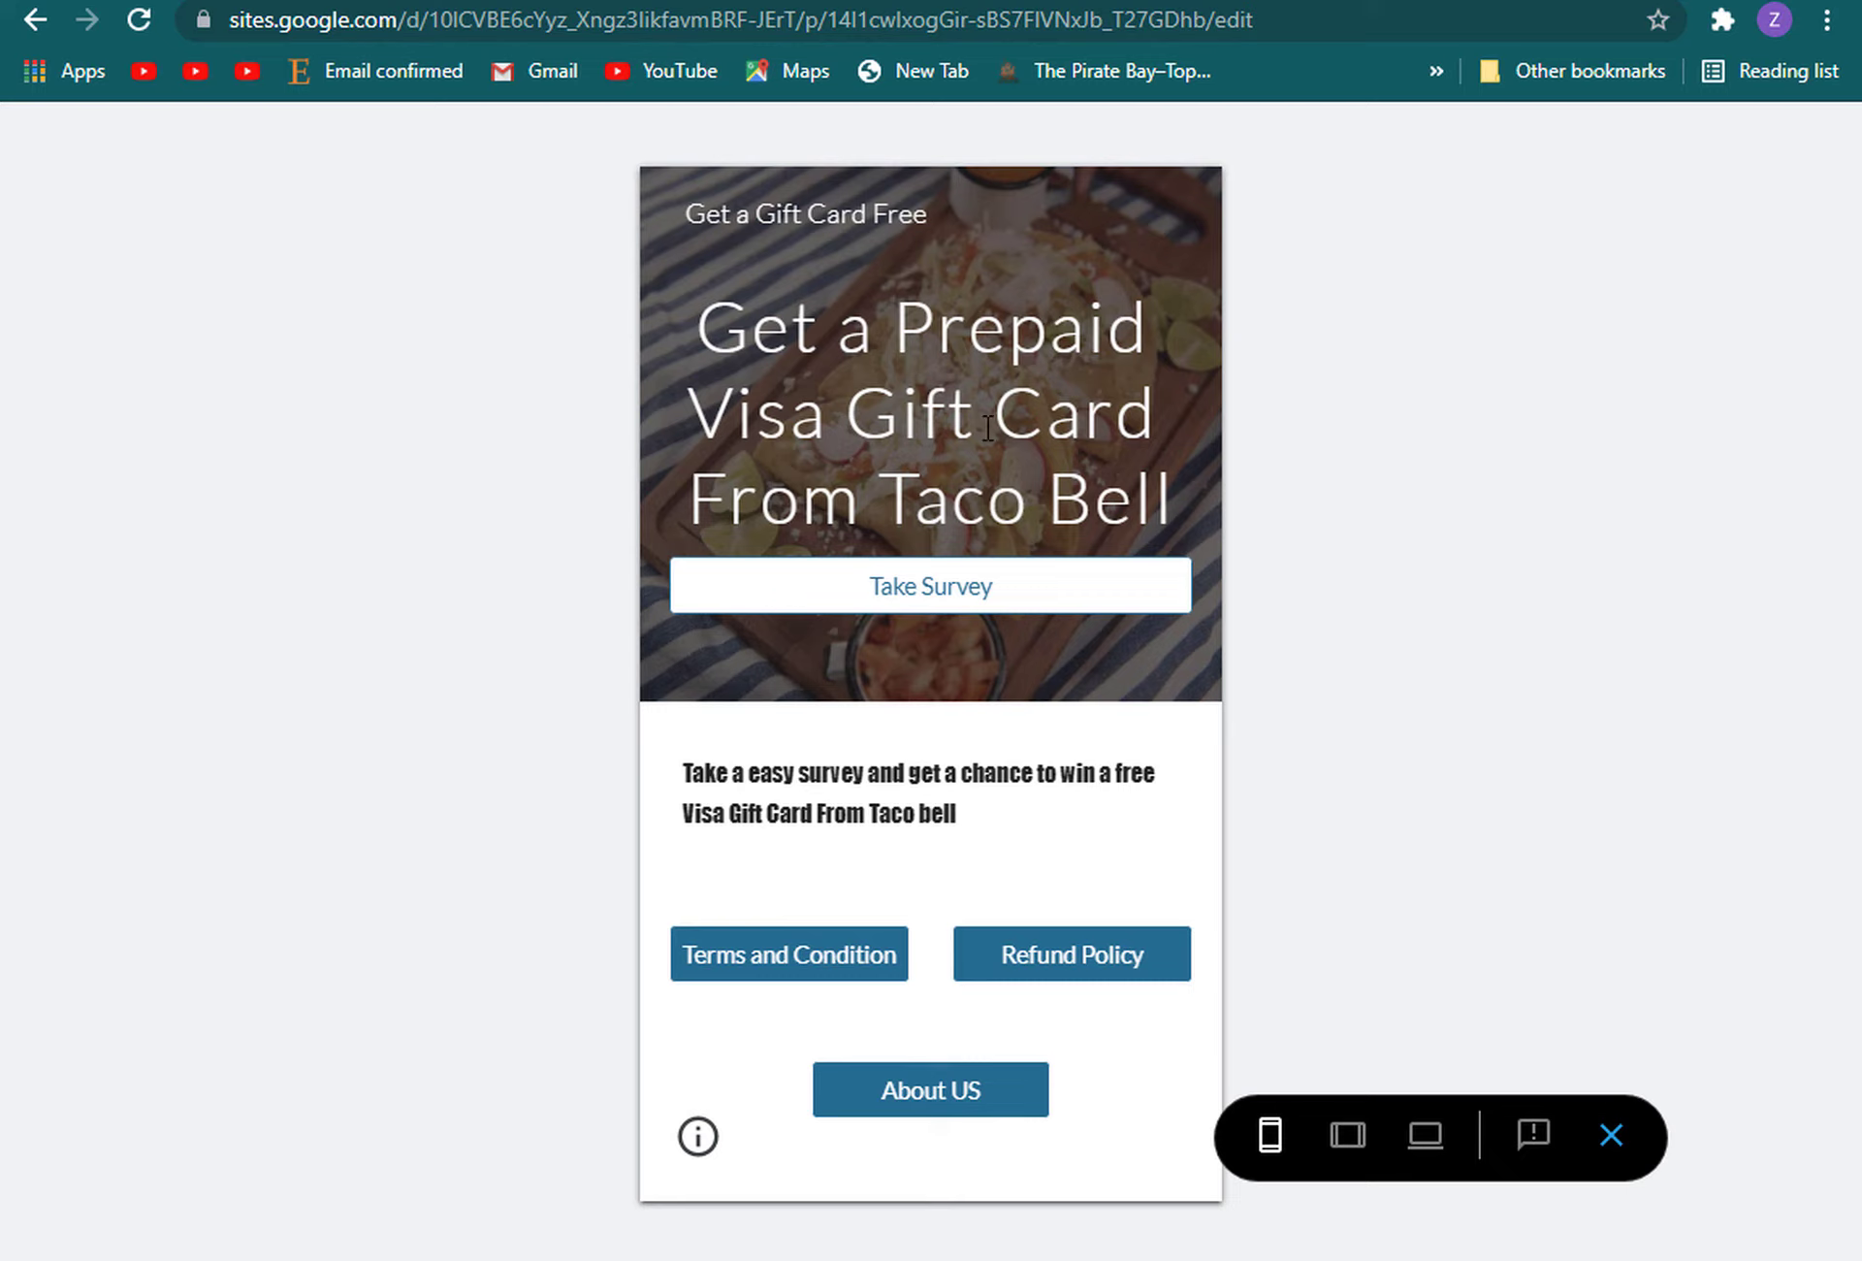
{"action": "left_click", "coordinate": [38, 14]}
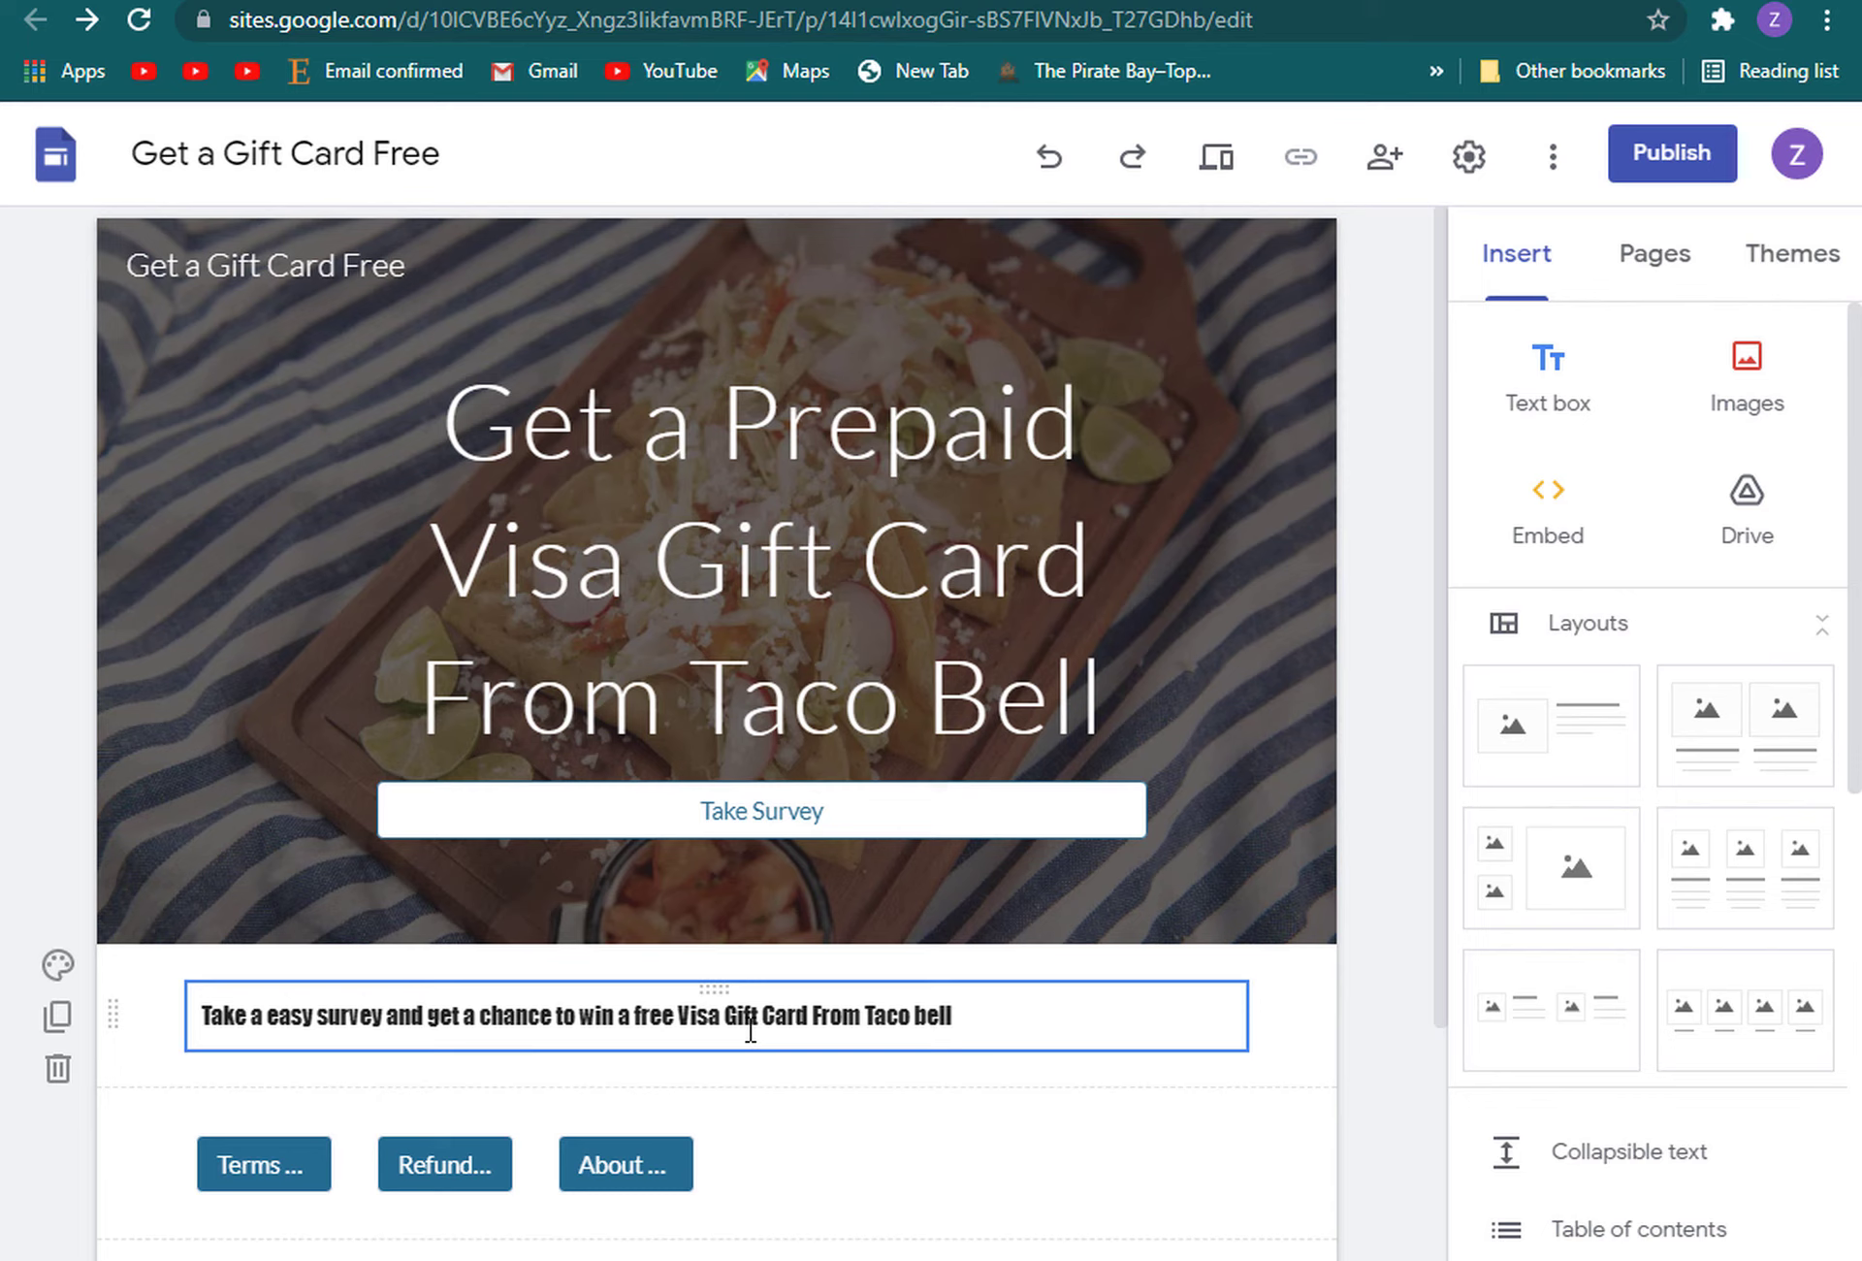
Narrow the promotional text box from its right side so that it just fits the sentence
{"action": "double_click", "coordinate": [835, 1019]}
{"action": "left_click", "coordinate": [1052, 1083]}
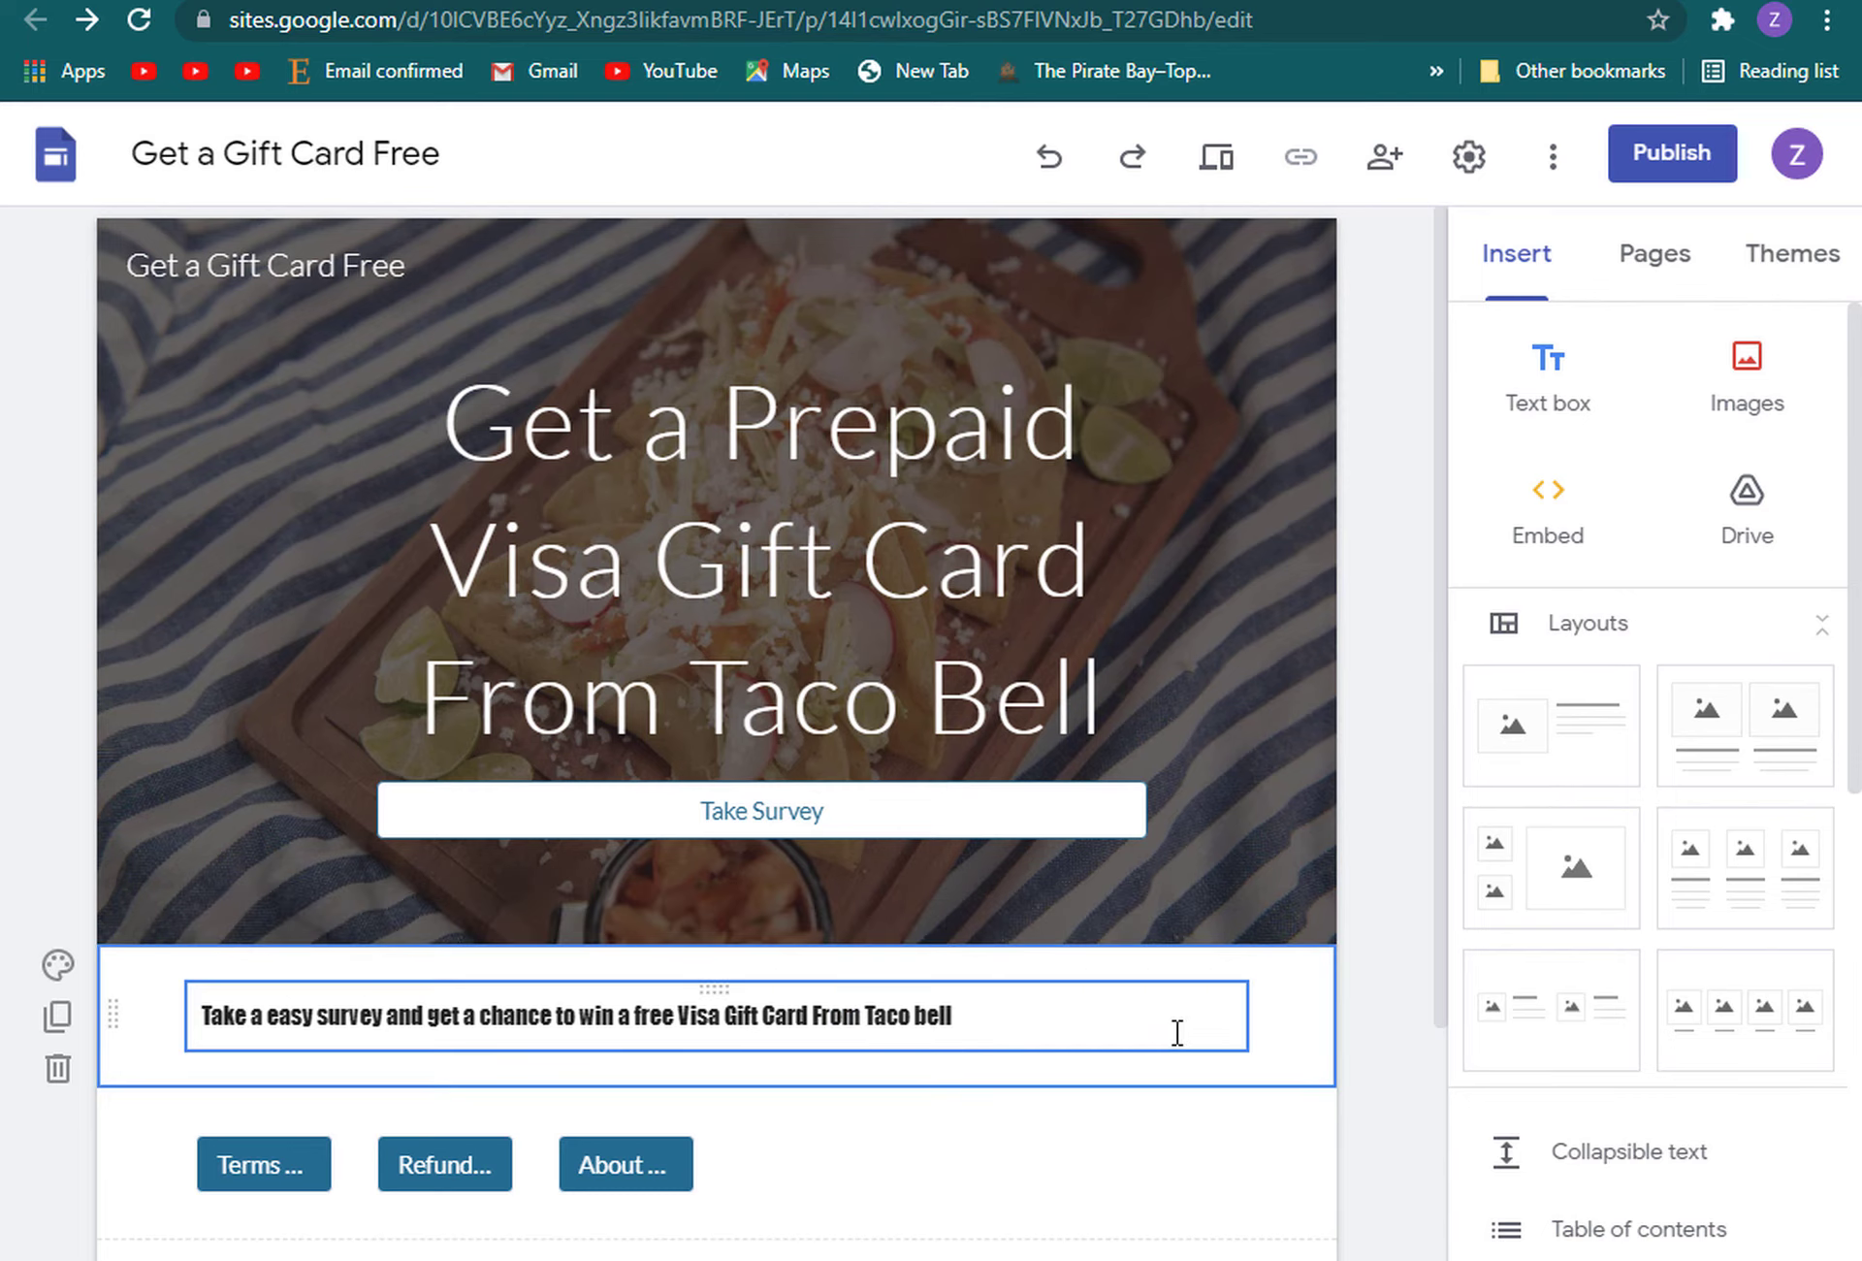
{"action": "left_click", "coordinate": [836, 1031]}
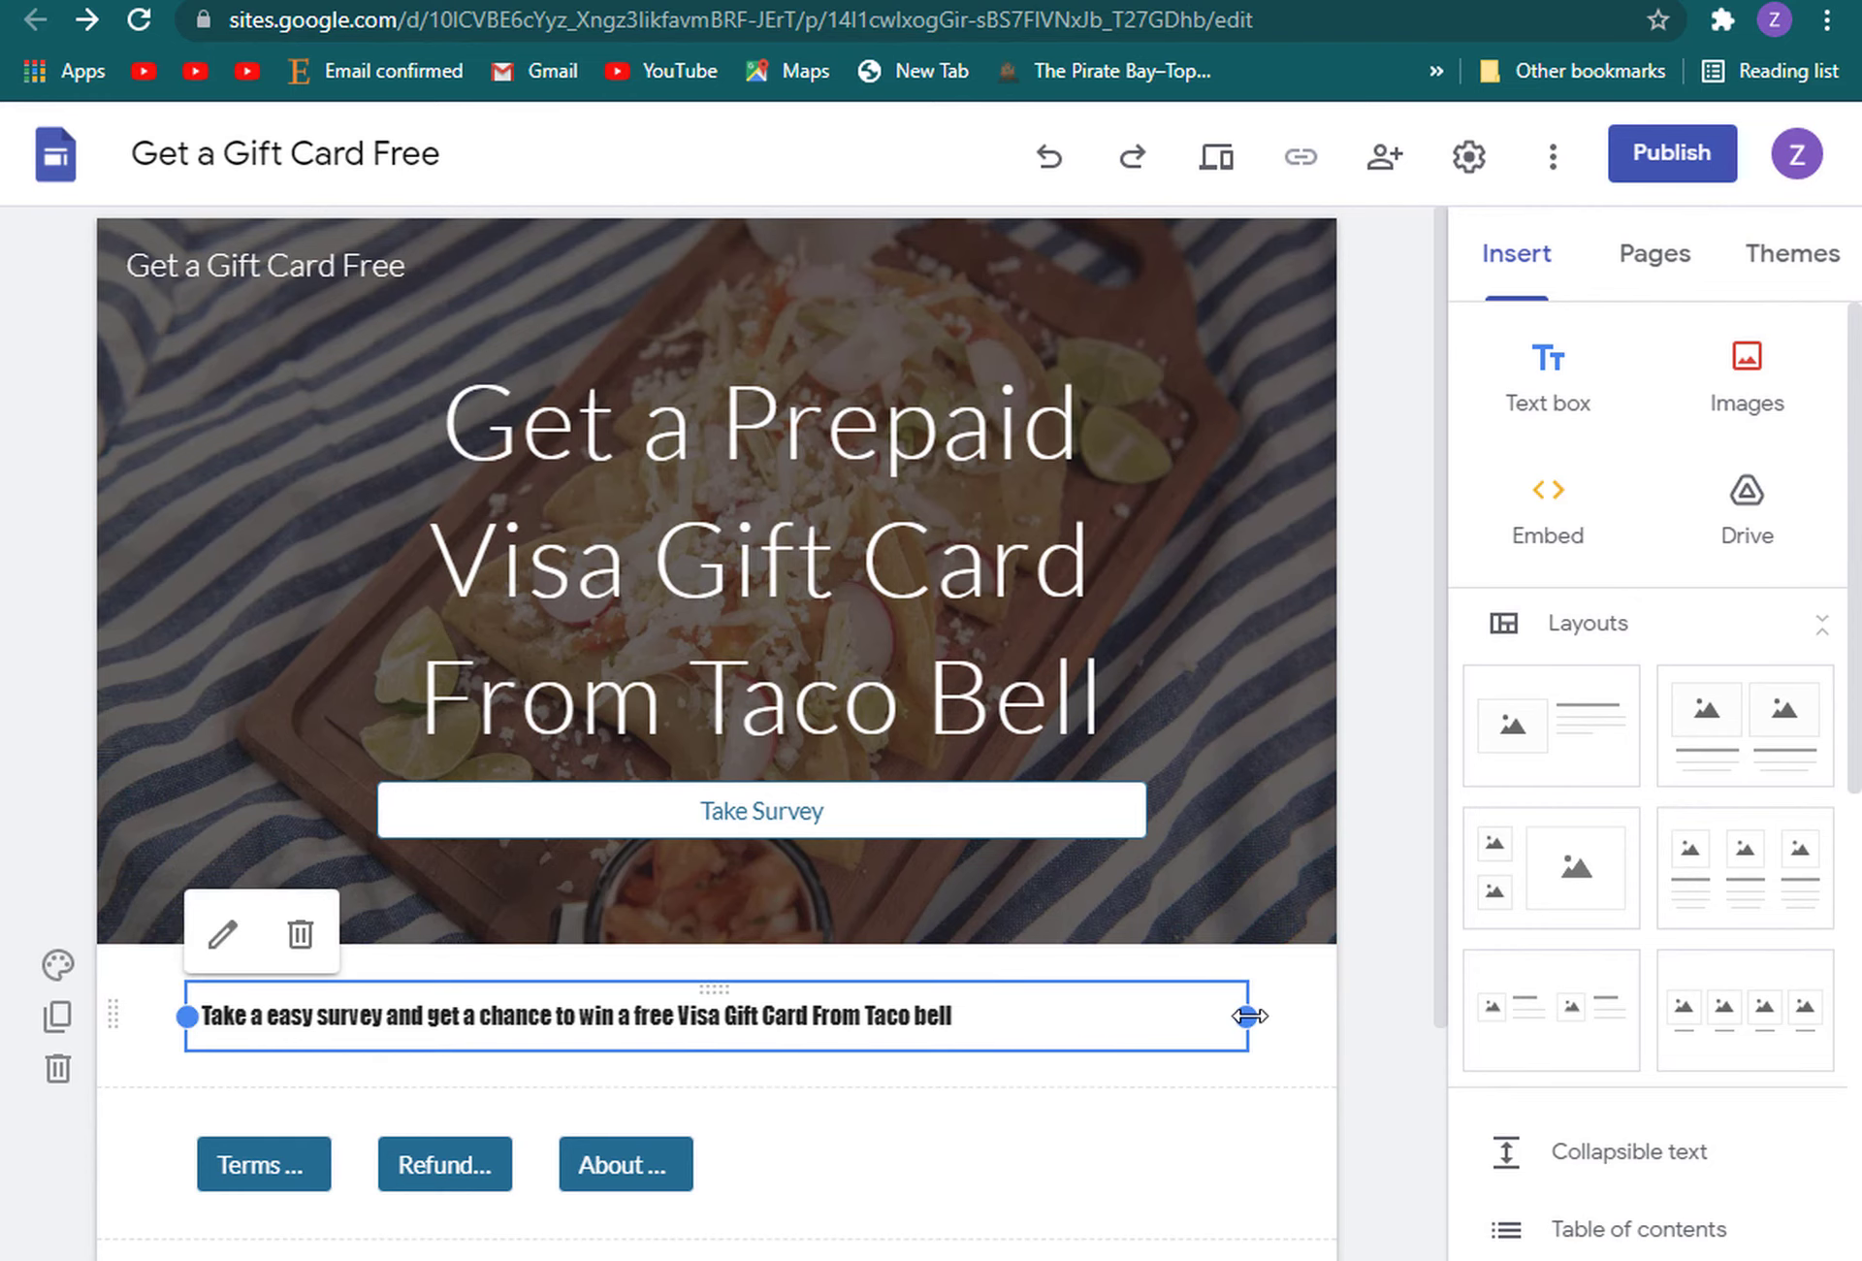
{"action": "left_click_drag", "start_coordinate": [1234, 1021], "coordinate": [975, 1017]}
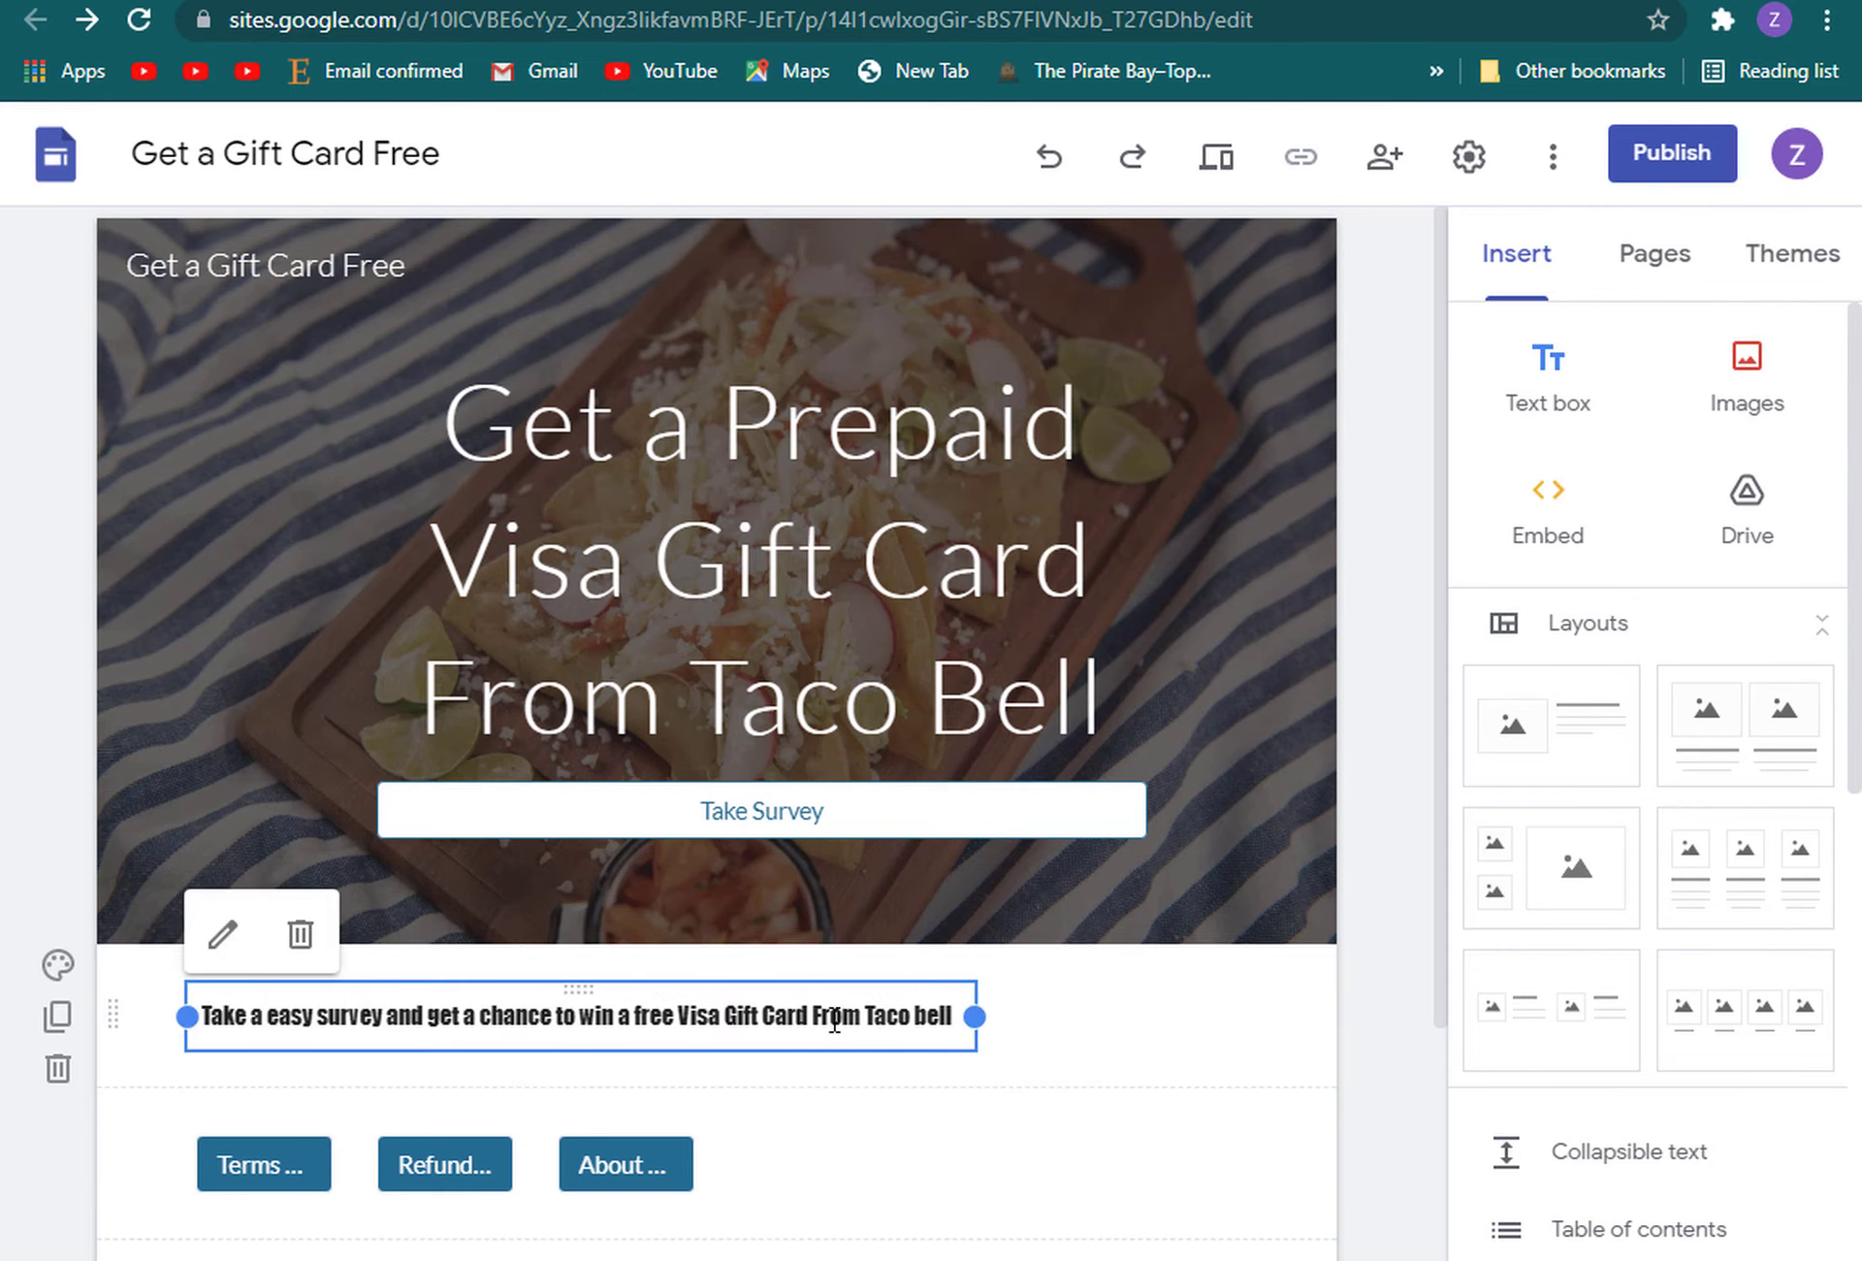
{"action": "left_click", "coordinate": [741, 1139]}
Shift the narrowed promotional text box to the right end of its section
{"action": "mouse_move", "coordinate": [700, 1017]}
{"action": "left_mouse_down"}
{"action": "mouse_move", "coordinate": [1033, 1037]}
{"action": "mouse_move", "coordinate": [892, 1007]}
{"action": "mouse_move", "coordinate": [627, 998]}
{"action": "mouse_move", "coordinate": [680, 996]}
{"action": "left_mouse_up"}
{"action": "left_click", "coordinate": [984, 1038]}
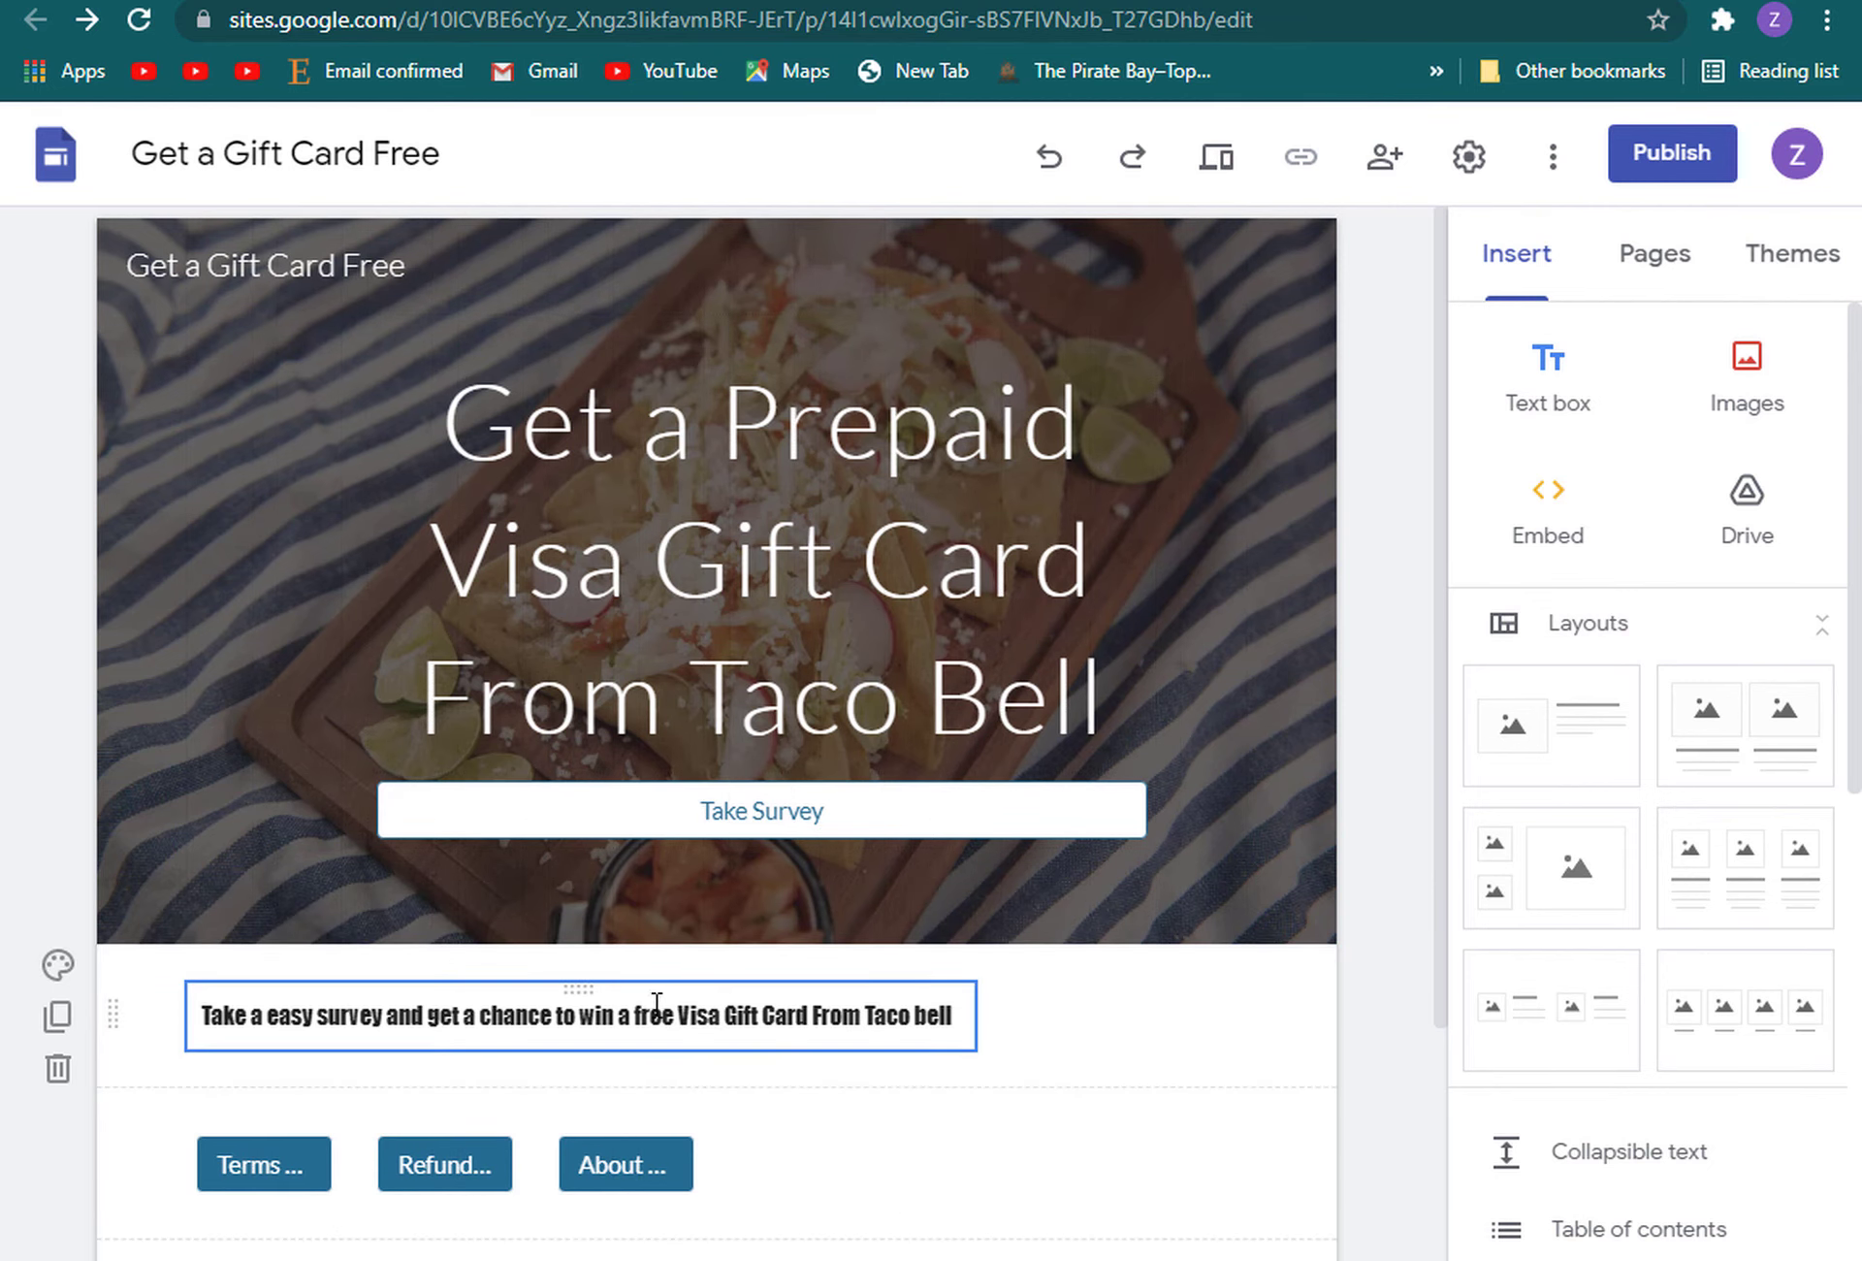
{"action": "left_click", "coordinate": [981, 1102]}
{"action": "left_click_drag", "start_coordinate": [790, 1016], "coordinate": [887, 1010]}
{"action": "left_click", "coordinate": [928, 1078]}
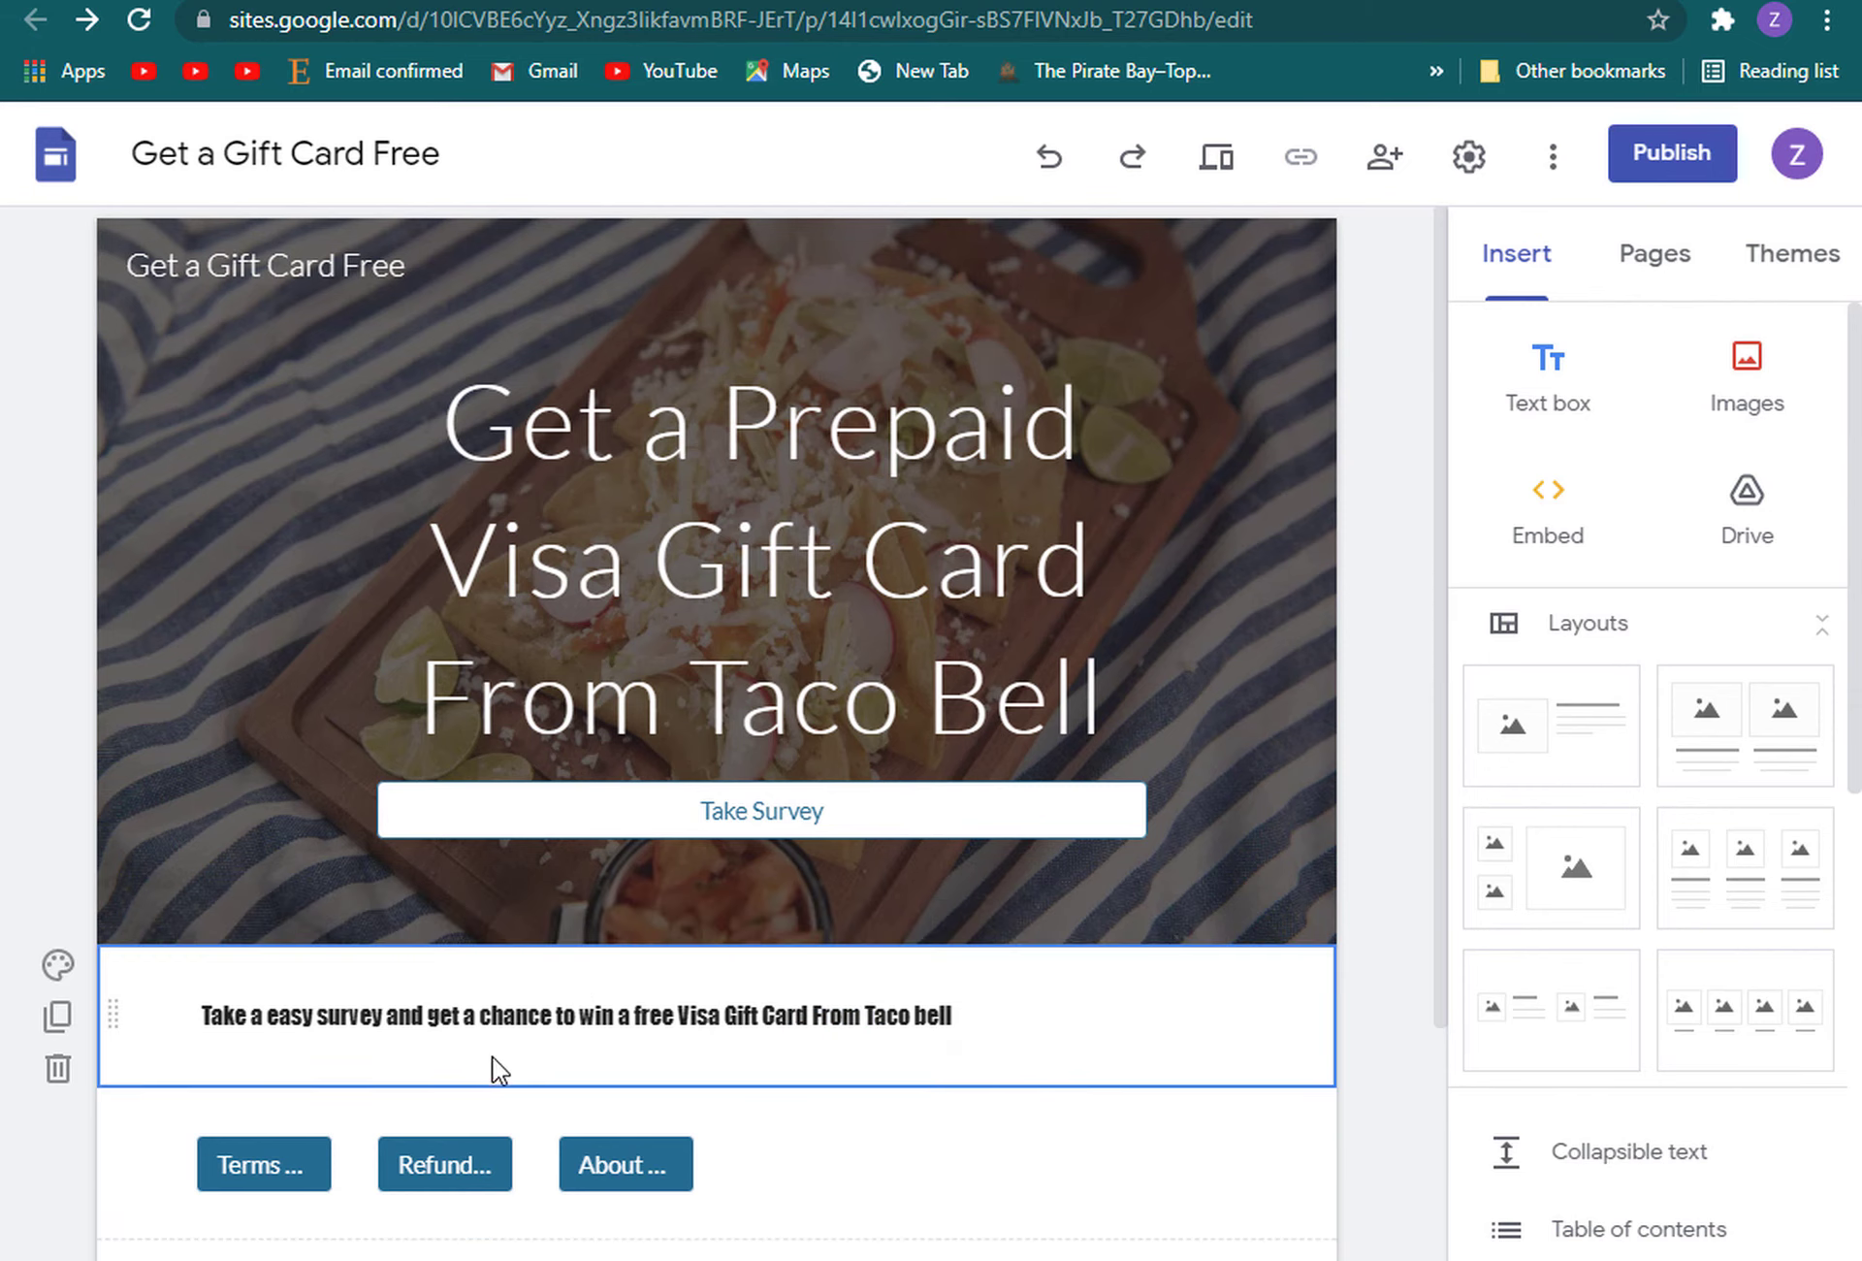
{"action": "left_click", "coordinate": [939, 1220]}
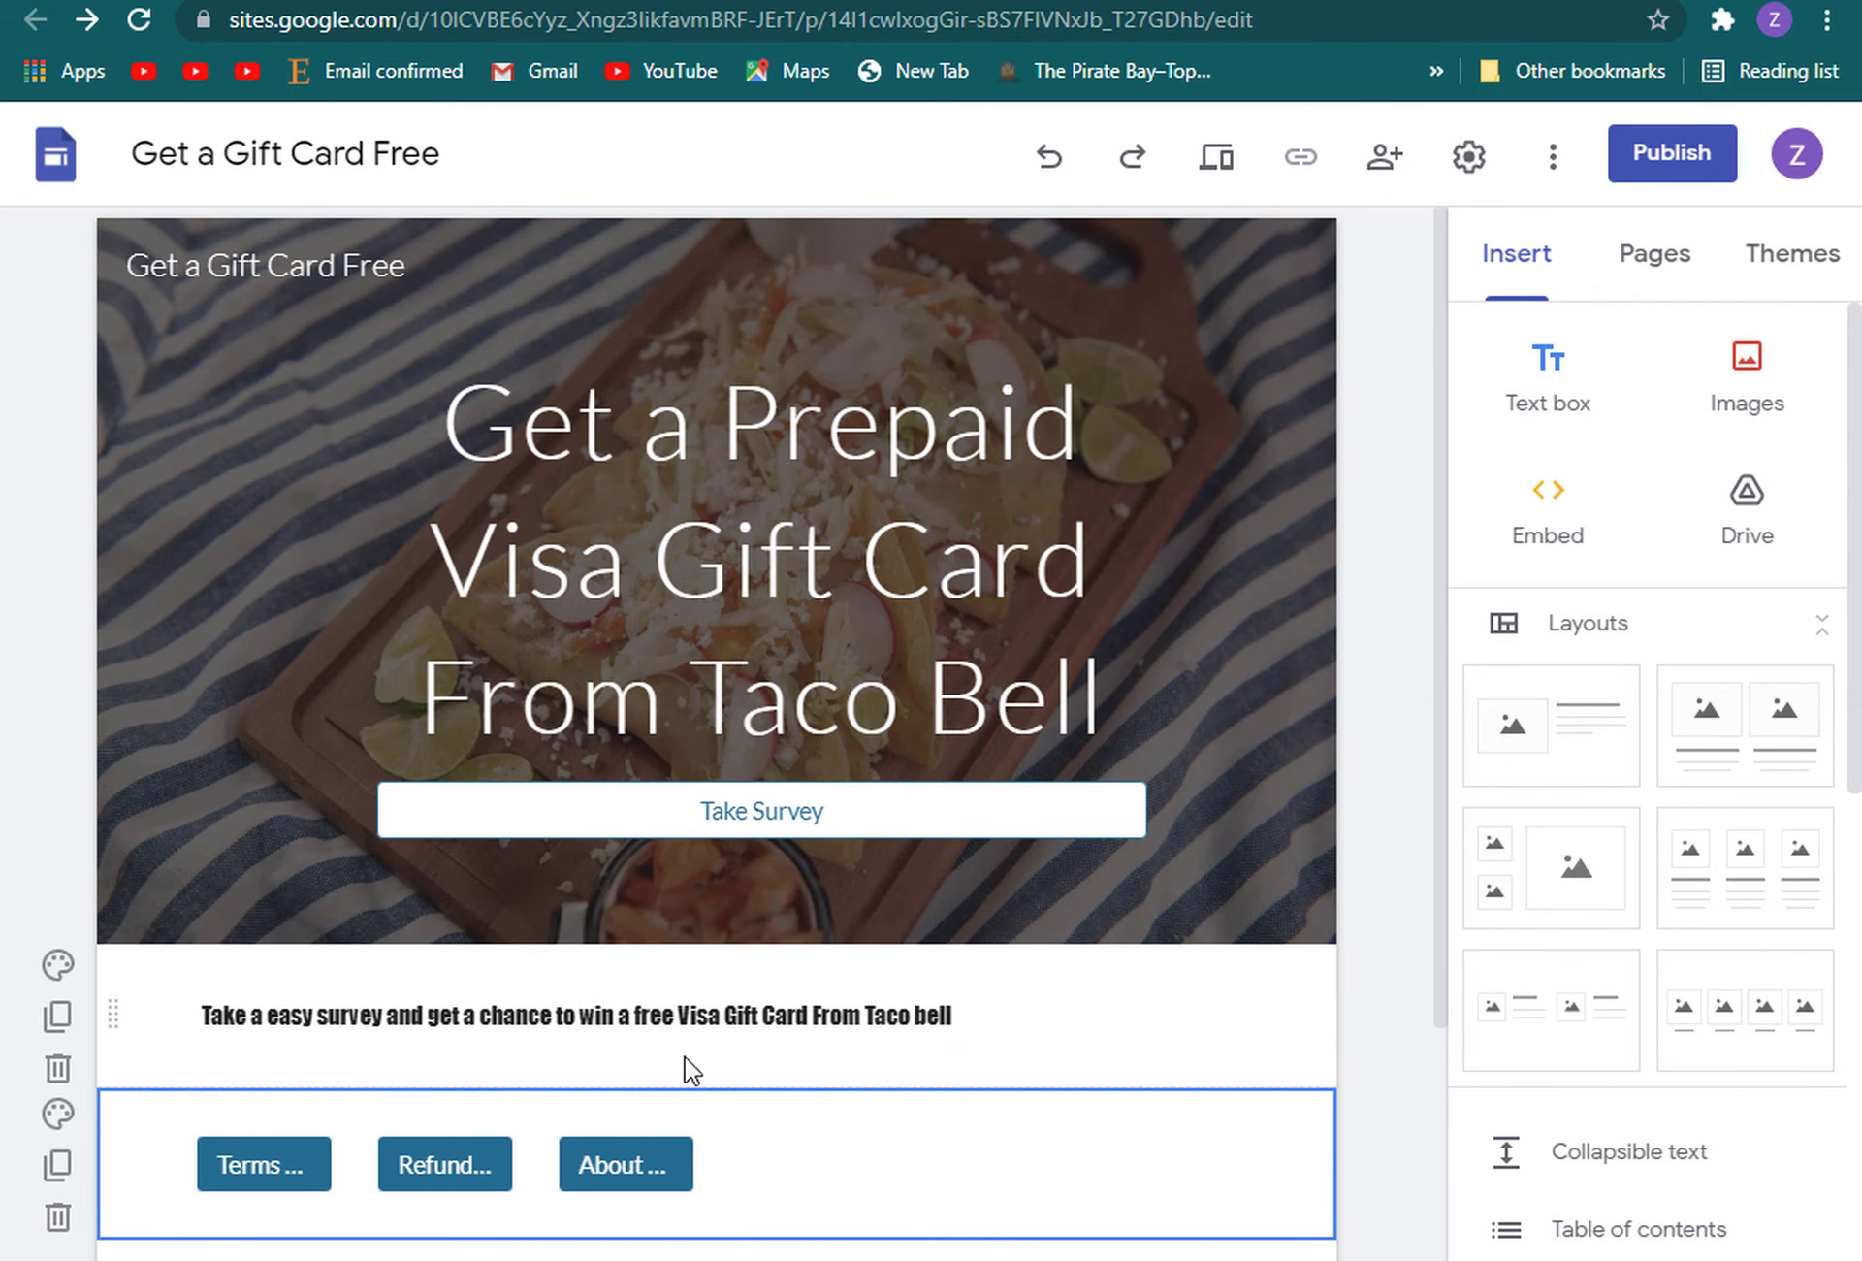
{"action": "left_click_drag", "start_coordinate": [684, 1045], "coordinate": [846, 1042]}
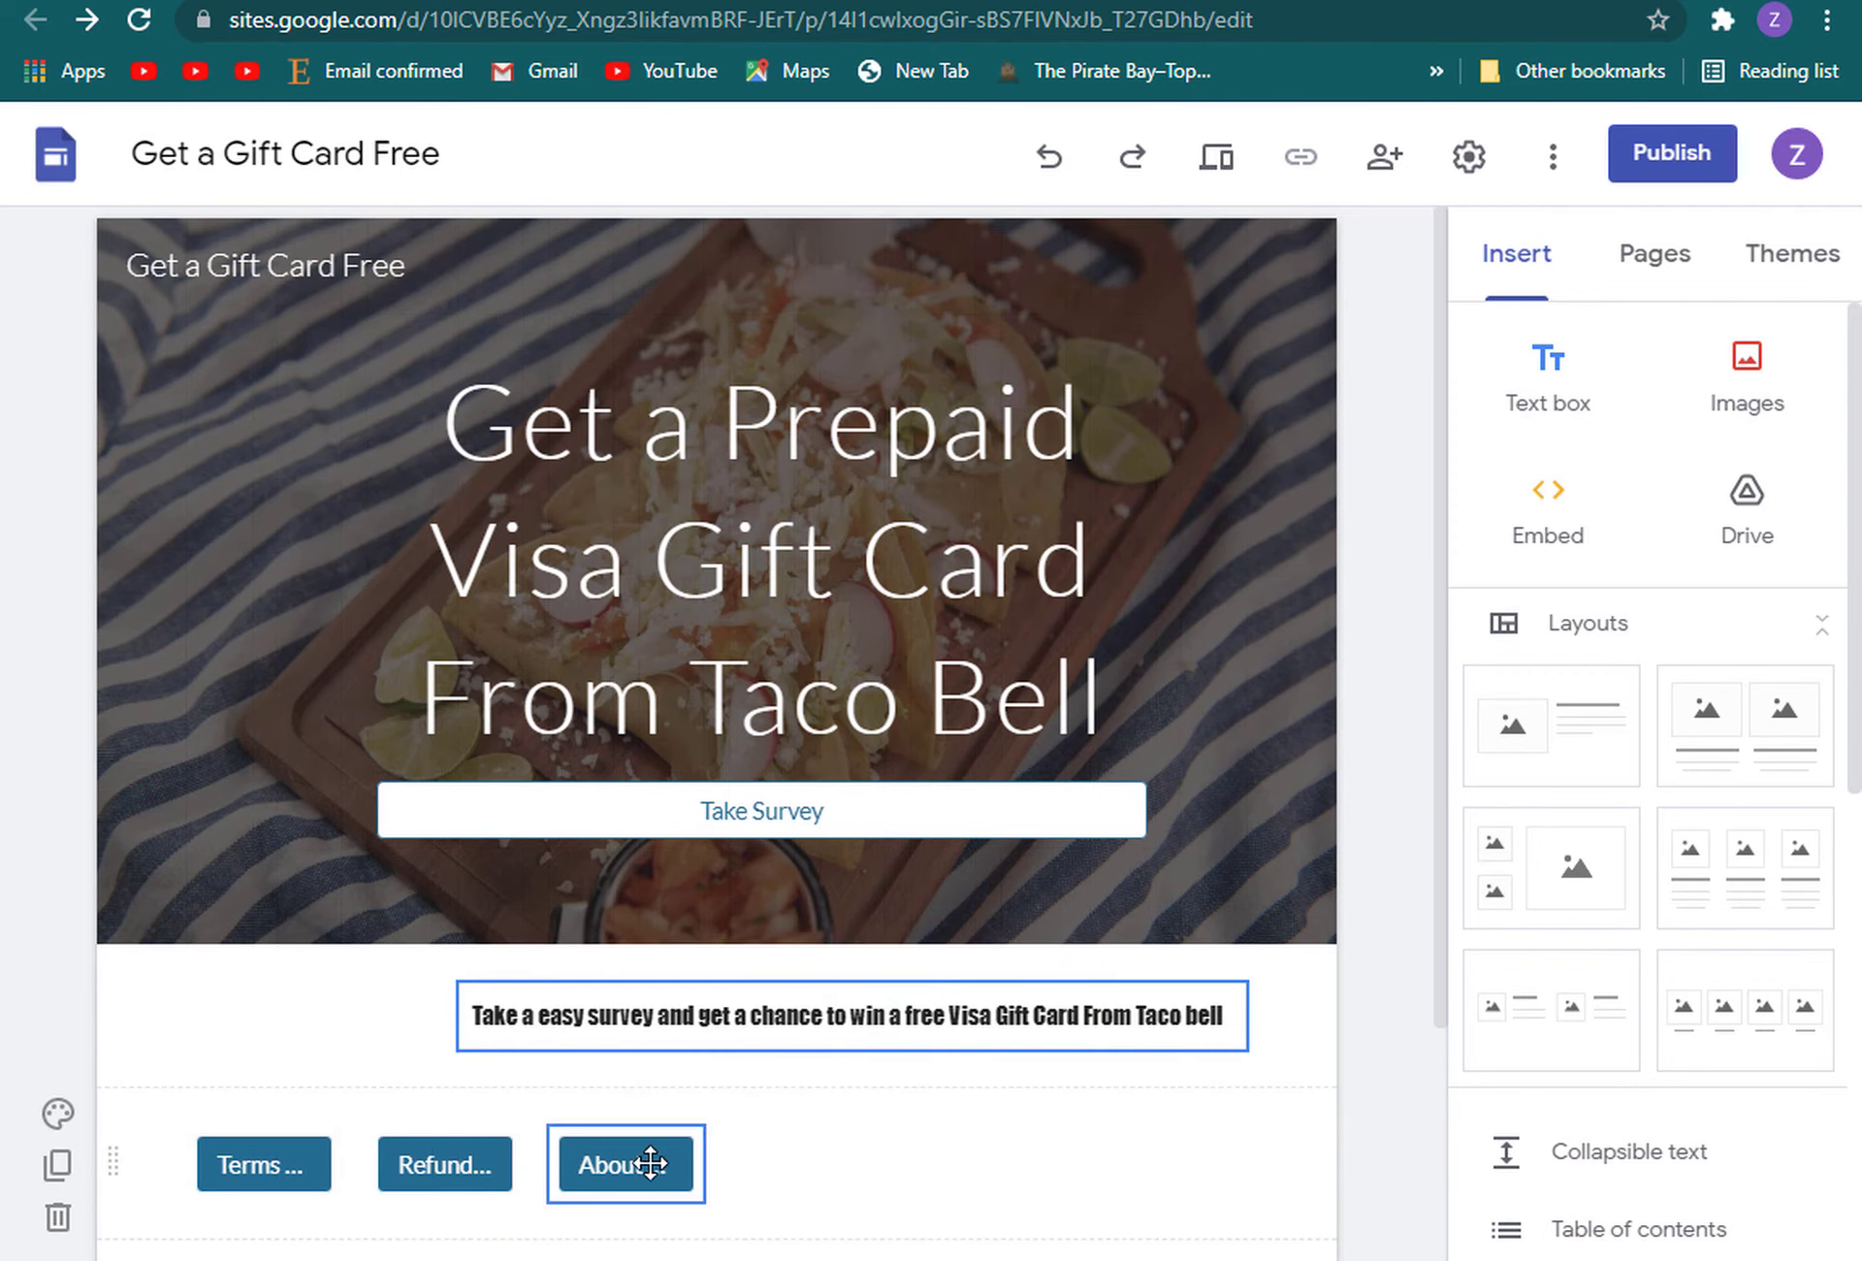
Shift the Terms and Condition, Refund Policy and About US buttons right, evenly spaced and centered on the page
{"action": "left_click_drag", "start_coordinate": [653, 1160], "coordinate": [1043, 834]}
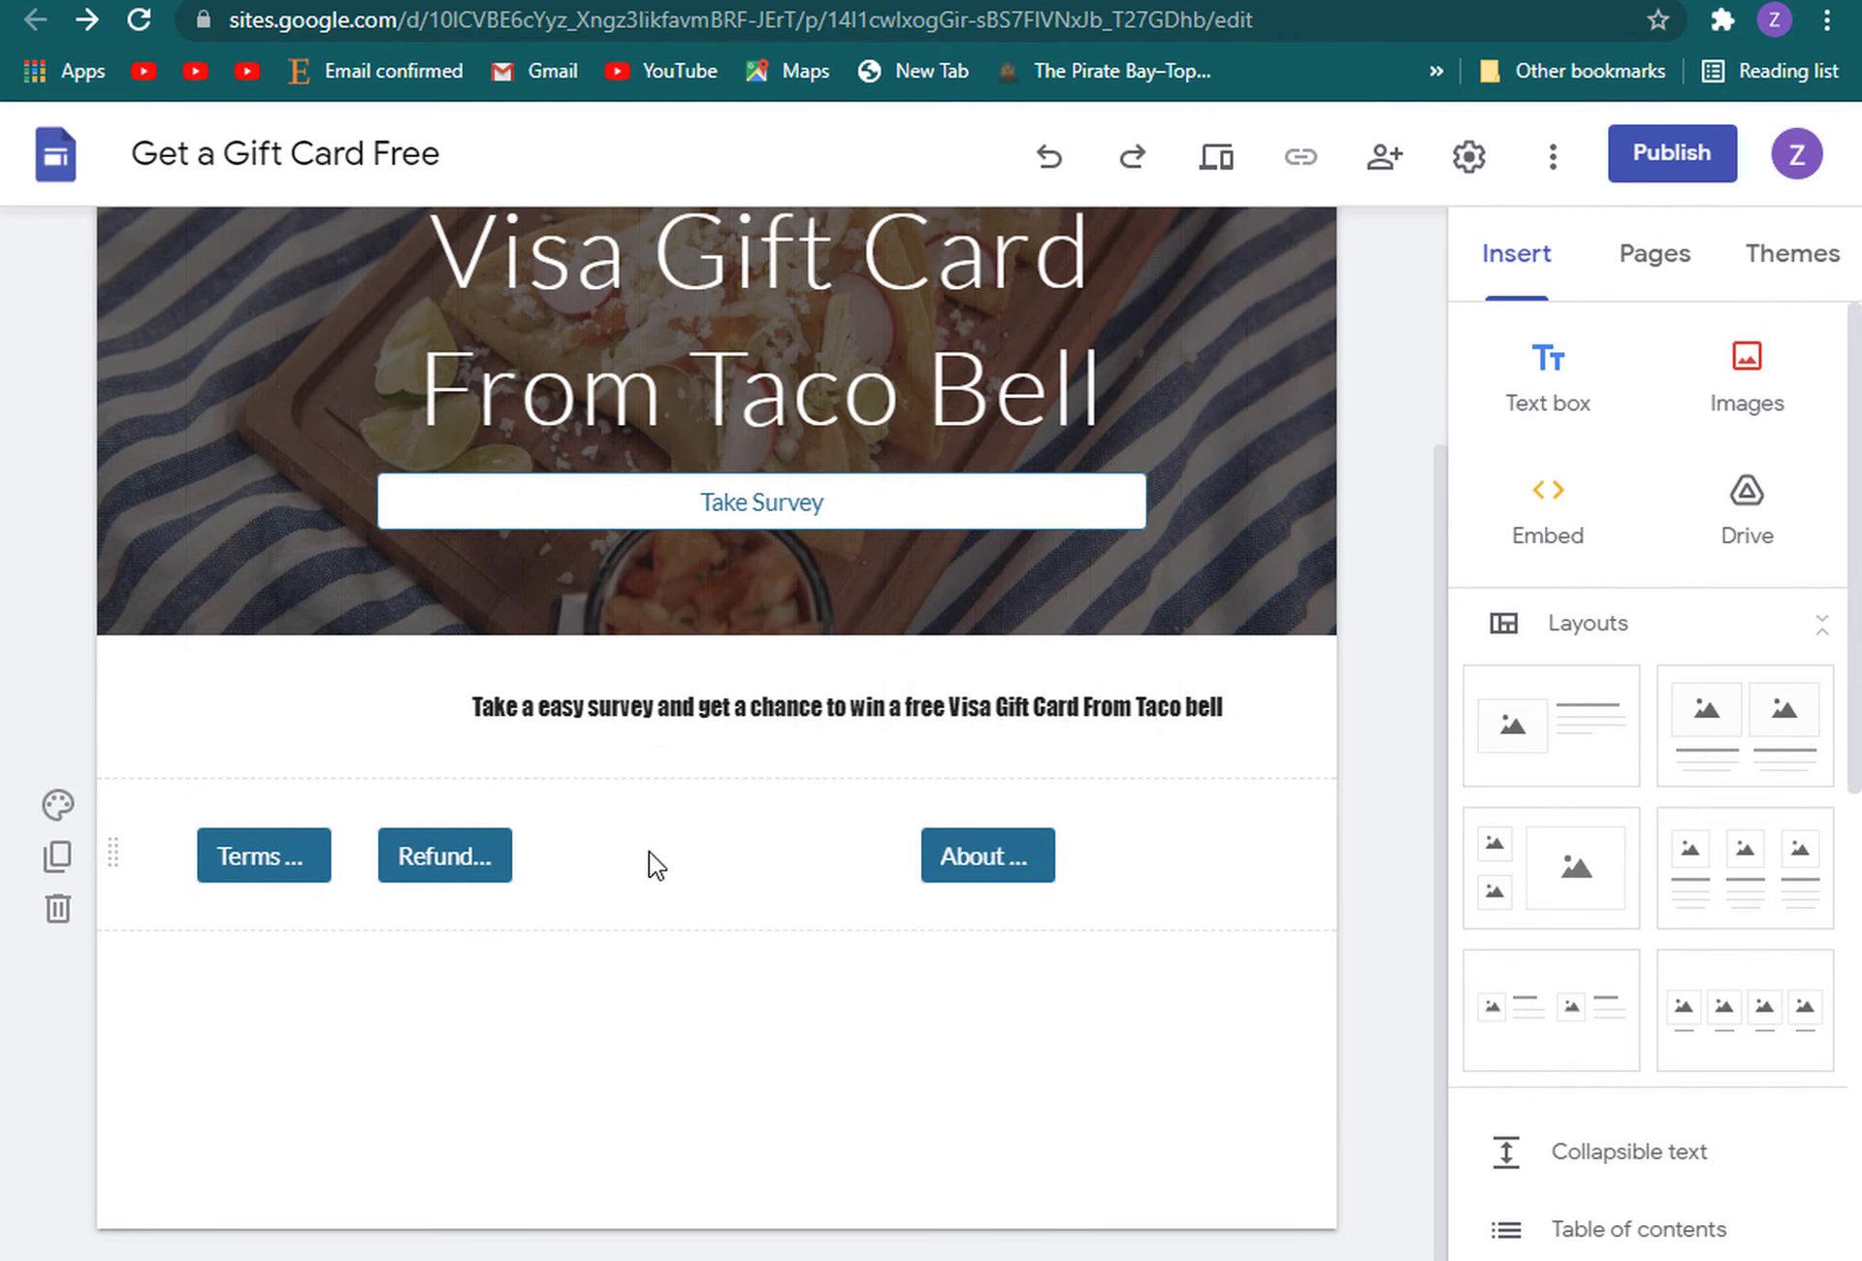
{"action": "left_click_drag", "start_coordinate": [474, 853], "coordinate": [755, 846]}
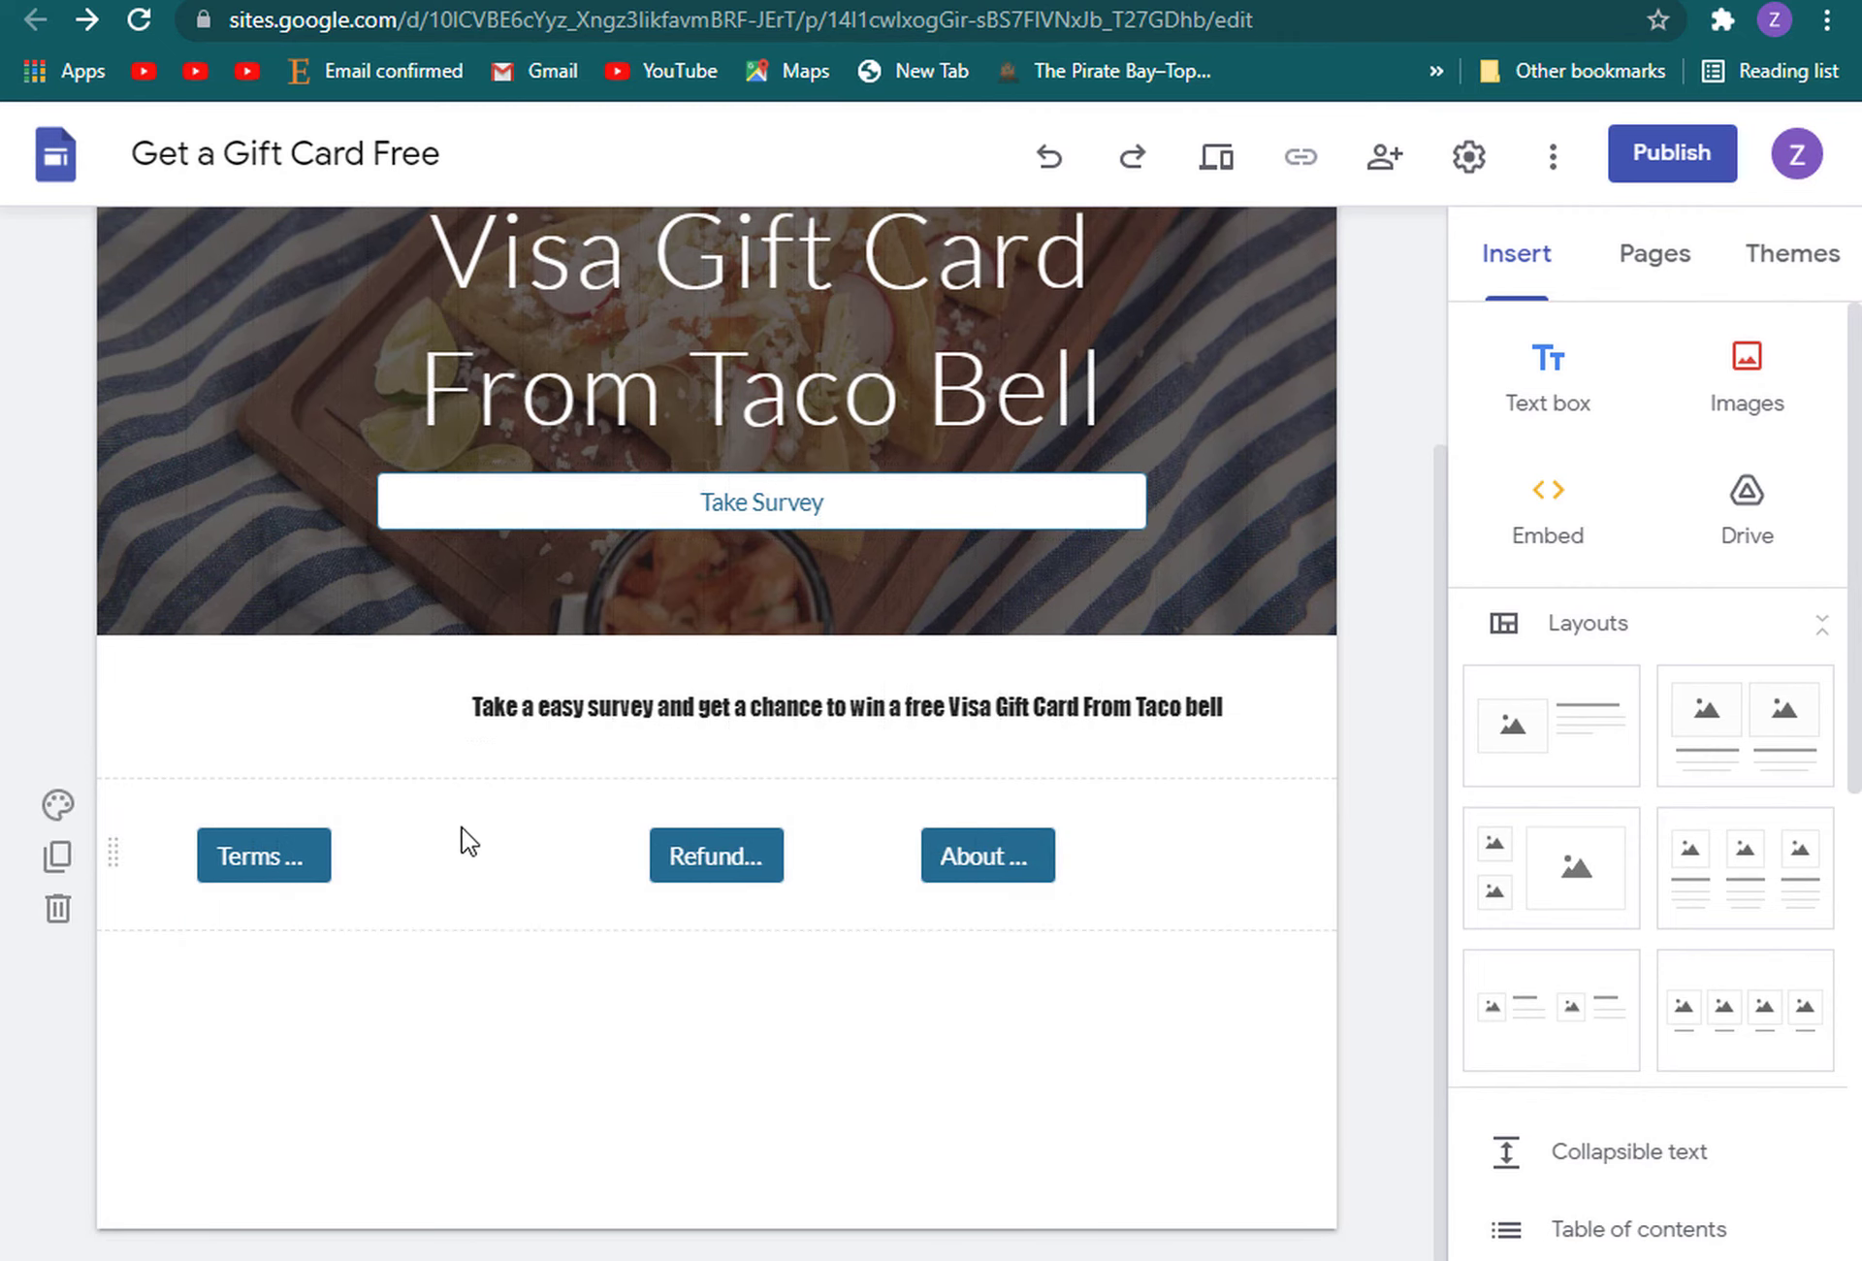
{"action": "left_click_drag", "start_coordinate": [305, 829], "coordinate": [568, 840]}
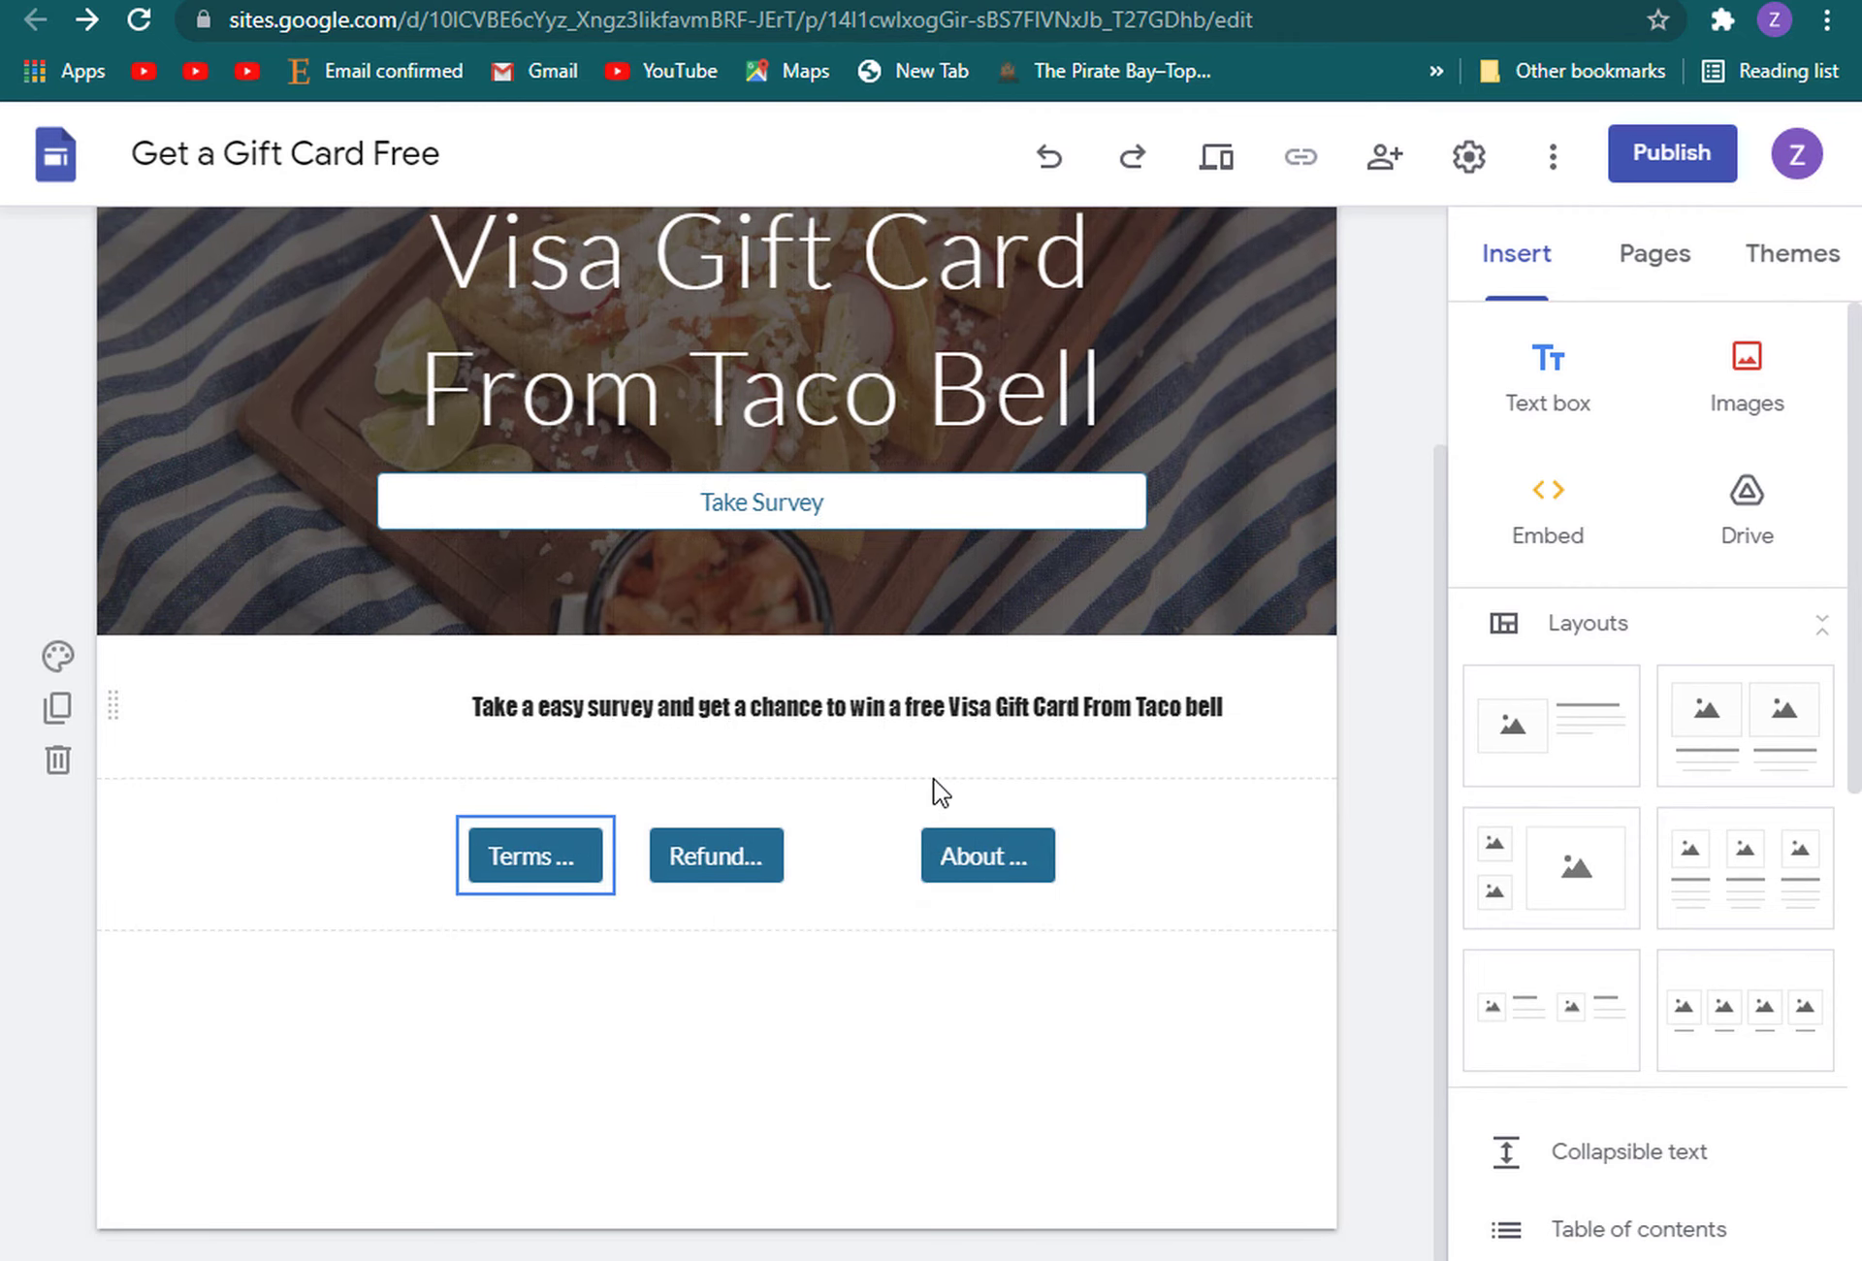
{"action": "scroll", "coordinate": [942, 795], "scroll_direction": "up", "scroll_amount": 3}
{"action": "scroll", "coordinate": [945, 803], "scroll_direction": "down", "scroll_amount": 2}
{"action": "left_click_drag", "start_coordinate": [964, 1004], "coordinate": [883, 1001]}
{"action": "scroll", "coordinate": [1024, 1004], "scroll_direction": "up", "scroll_amount": 2}
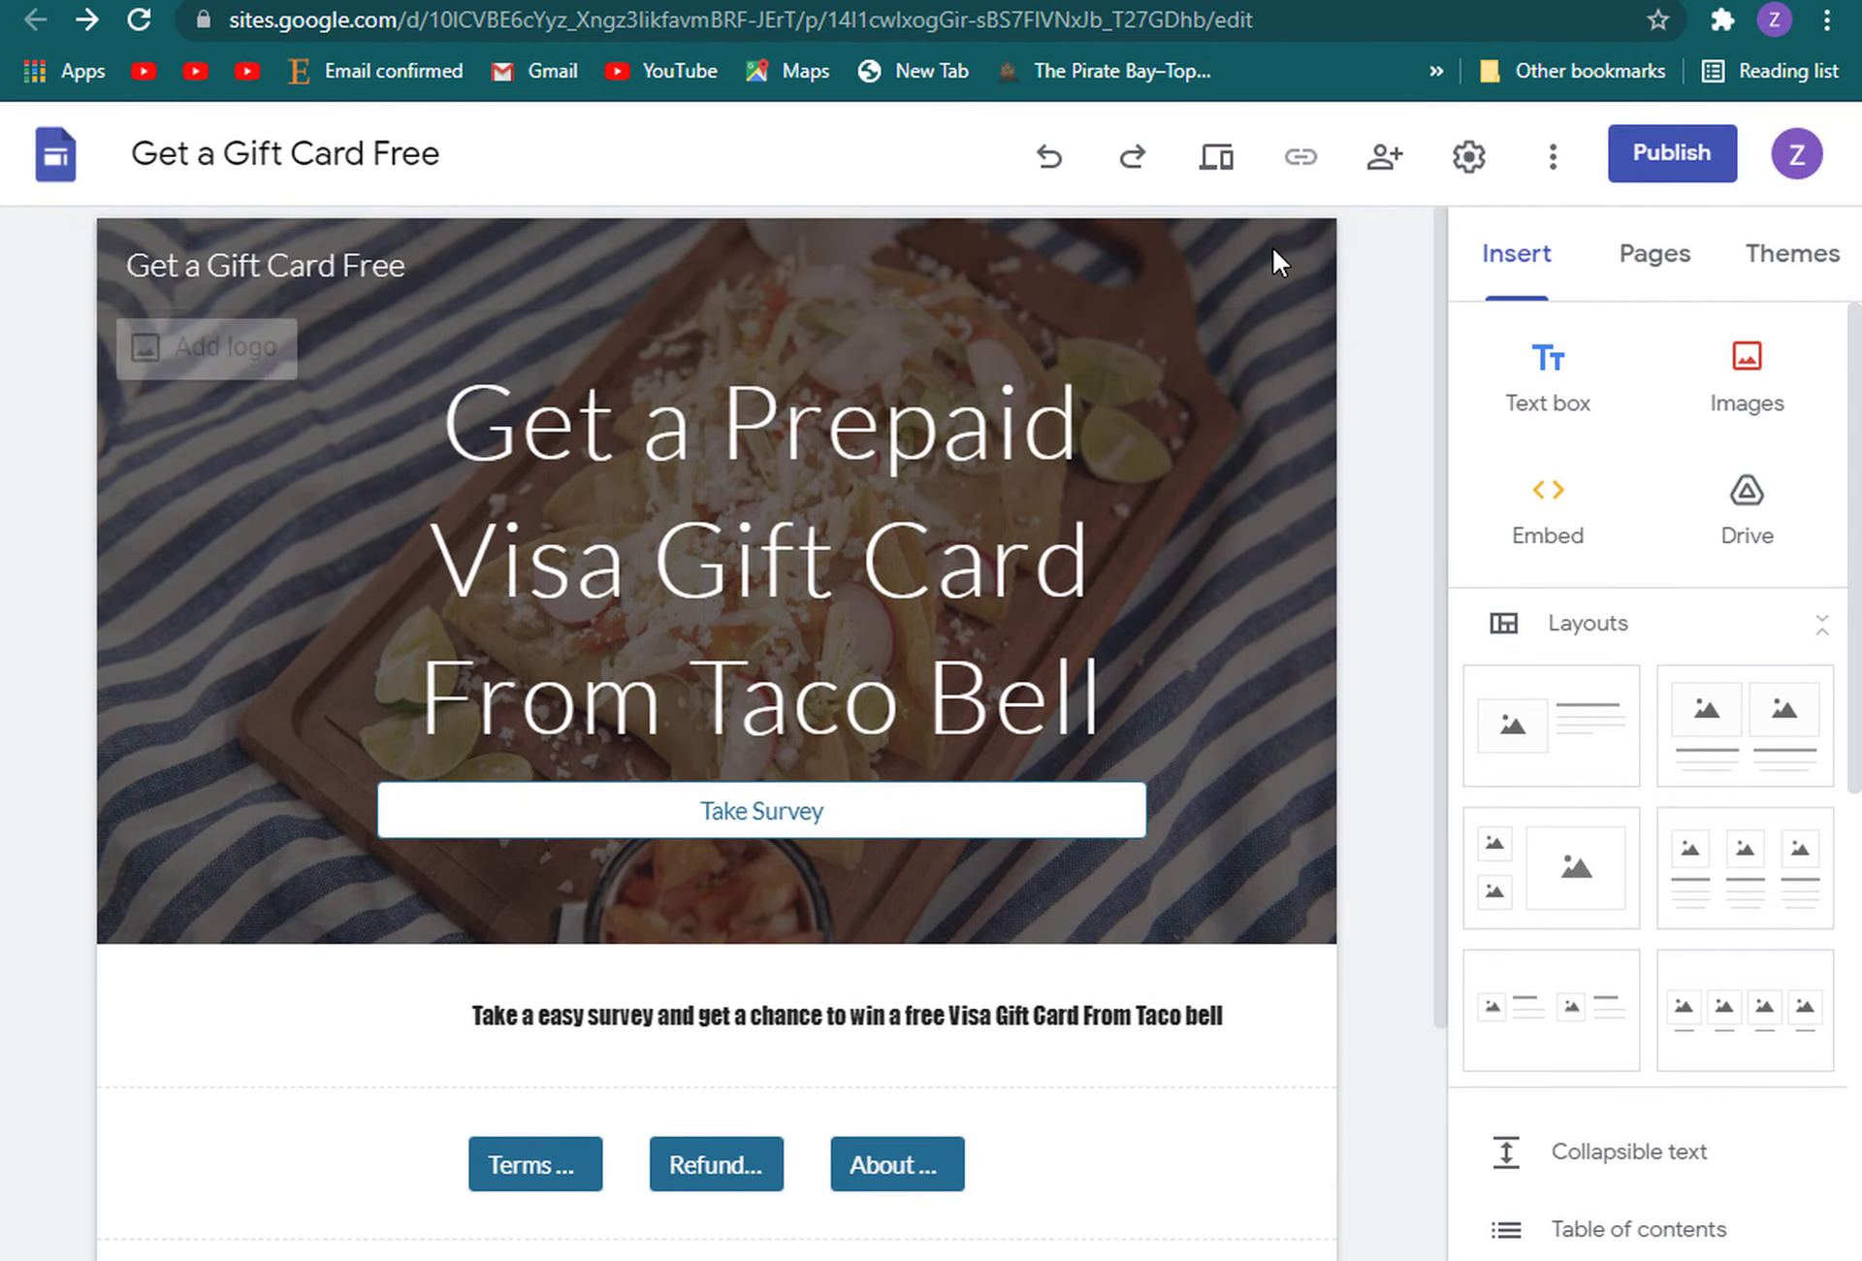
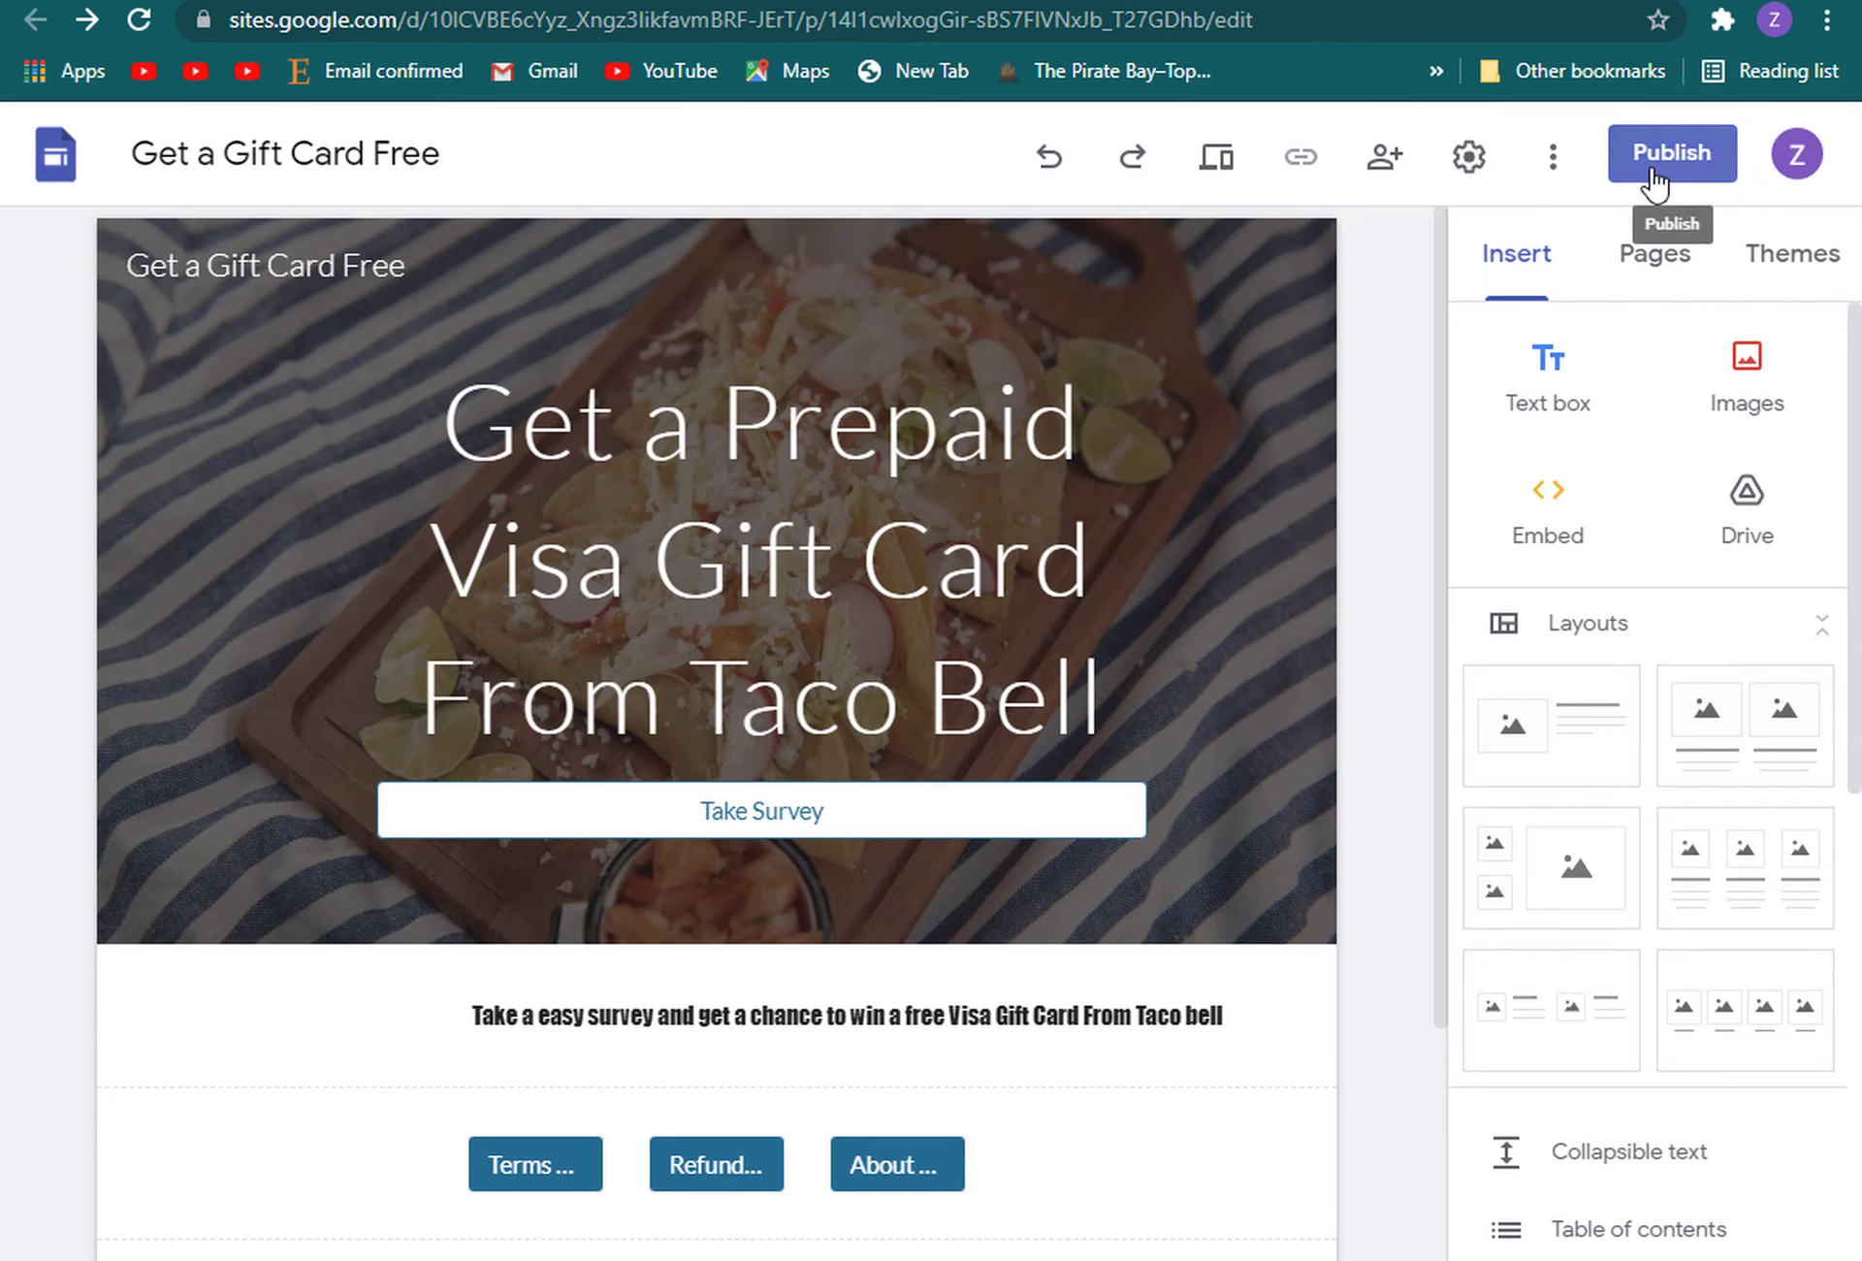
Publish the site at the web address get-a-gift-card-free and open the published page
{"action": "left_click", "coordinate": [1654, 180]}
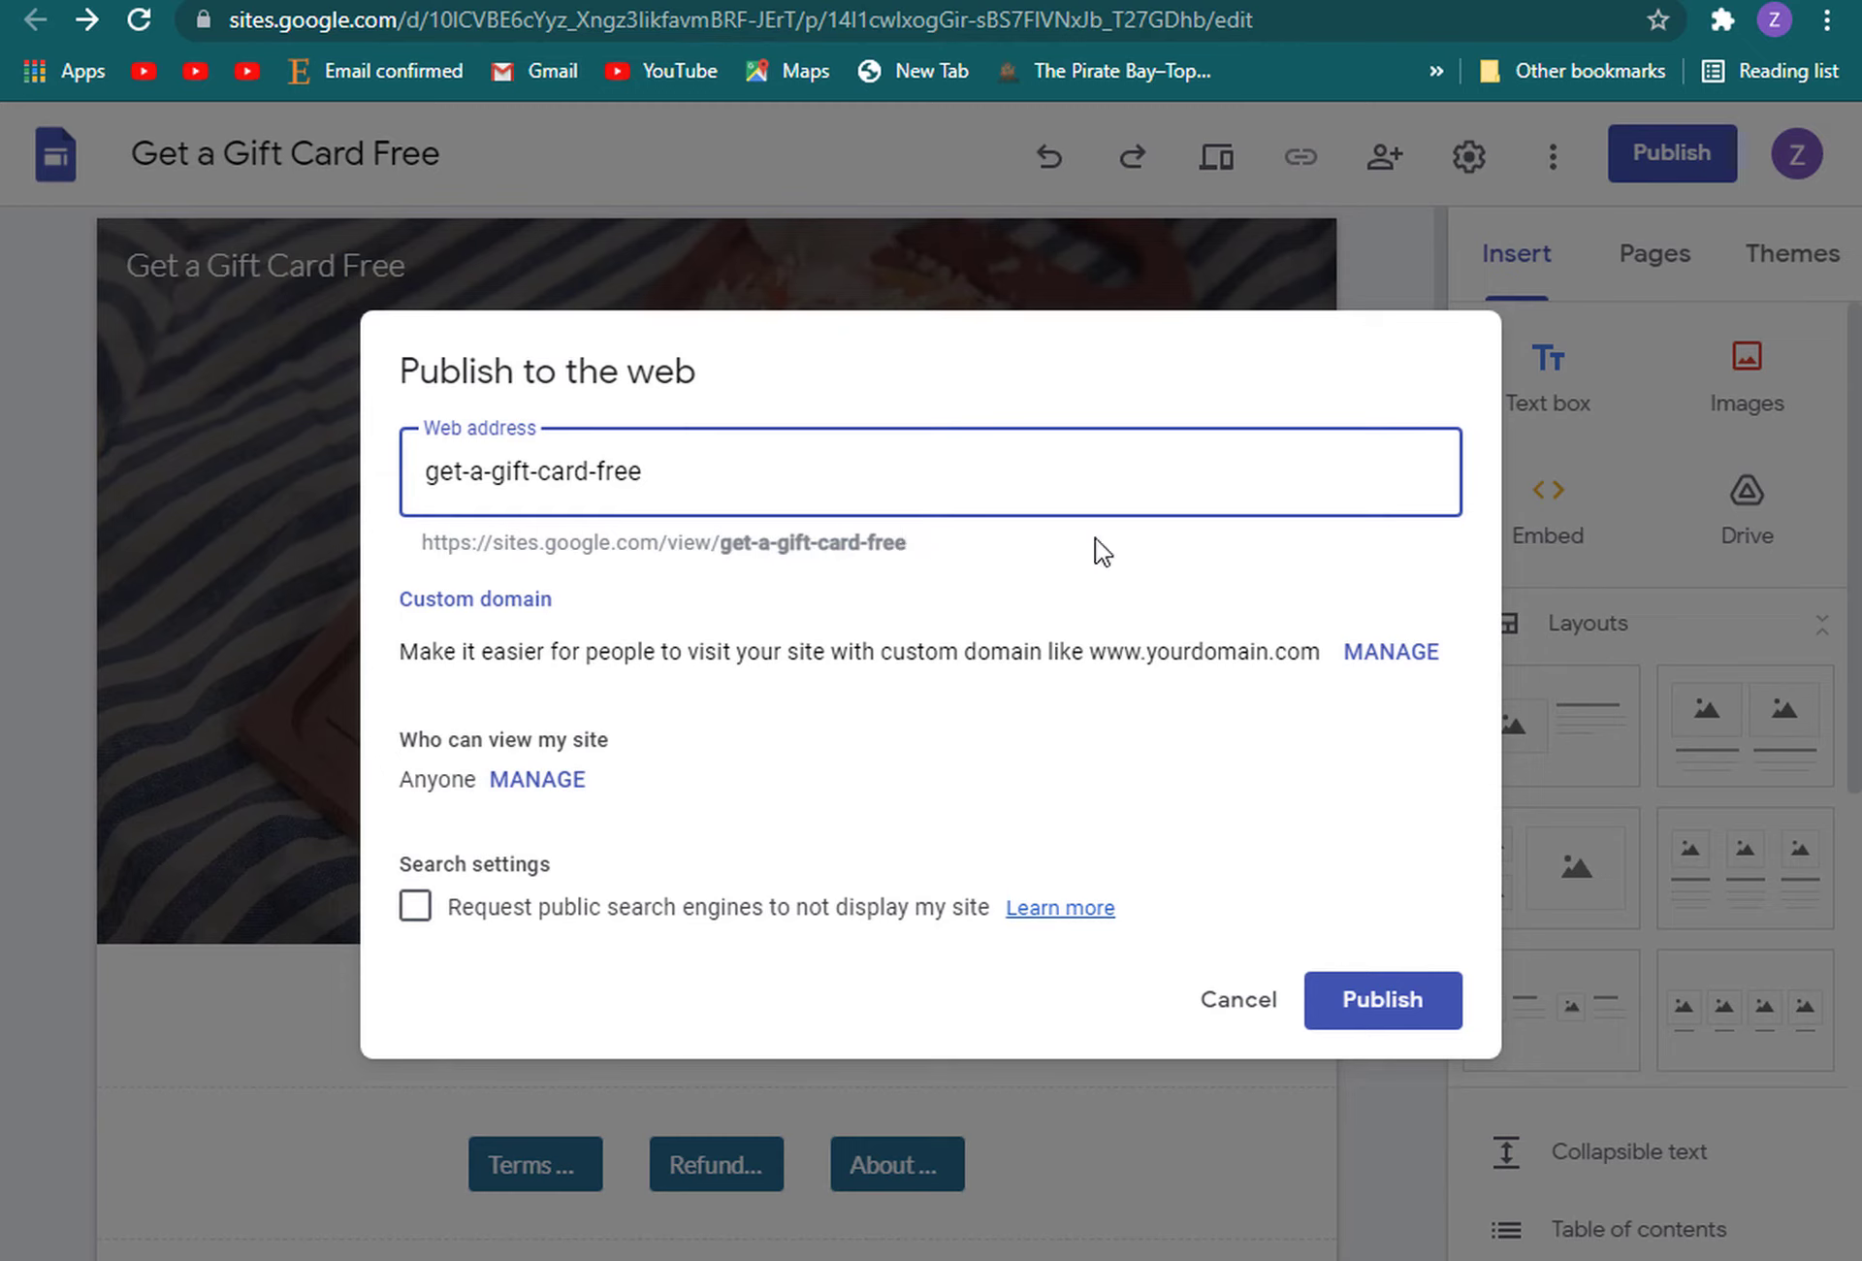
{"action": "left_click", "coordinate": [1351, 998]}
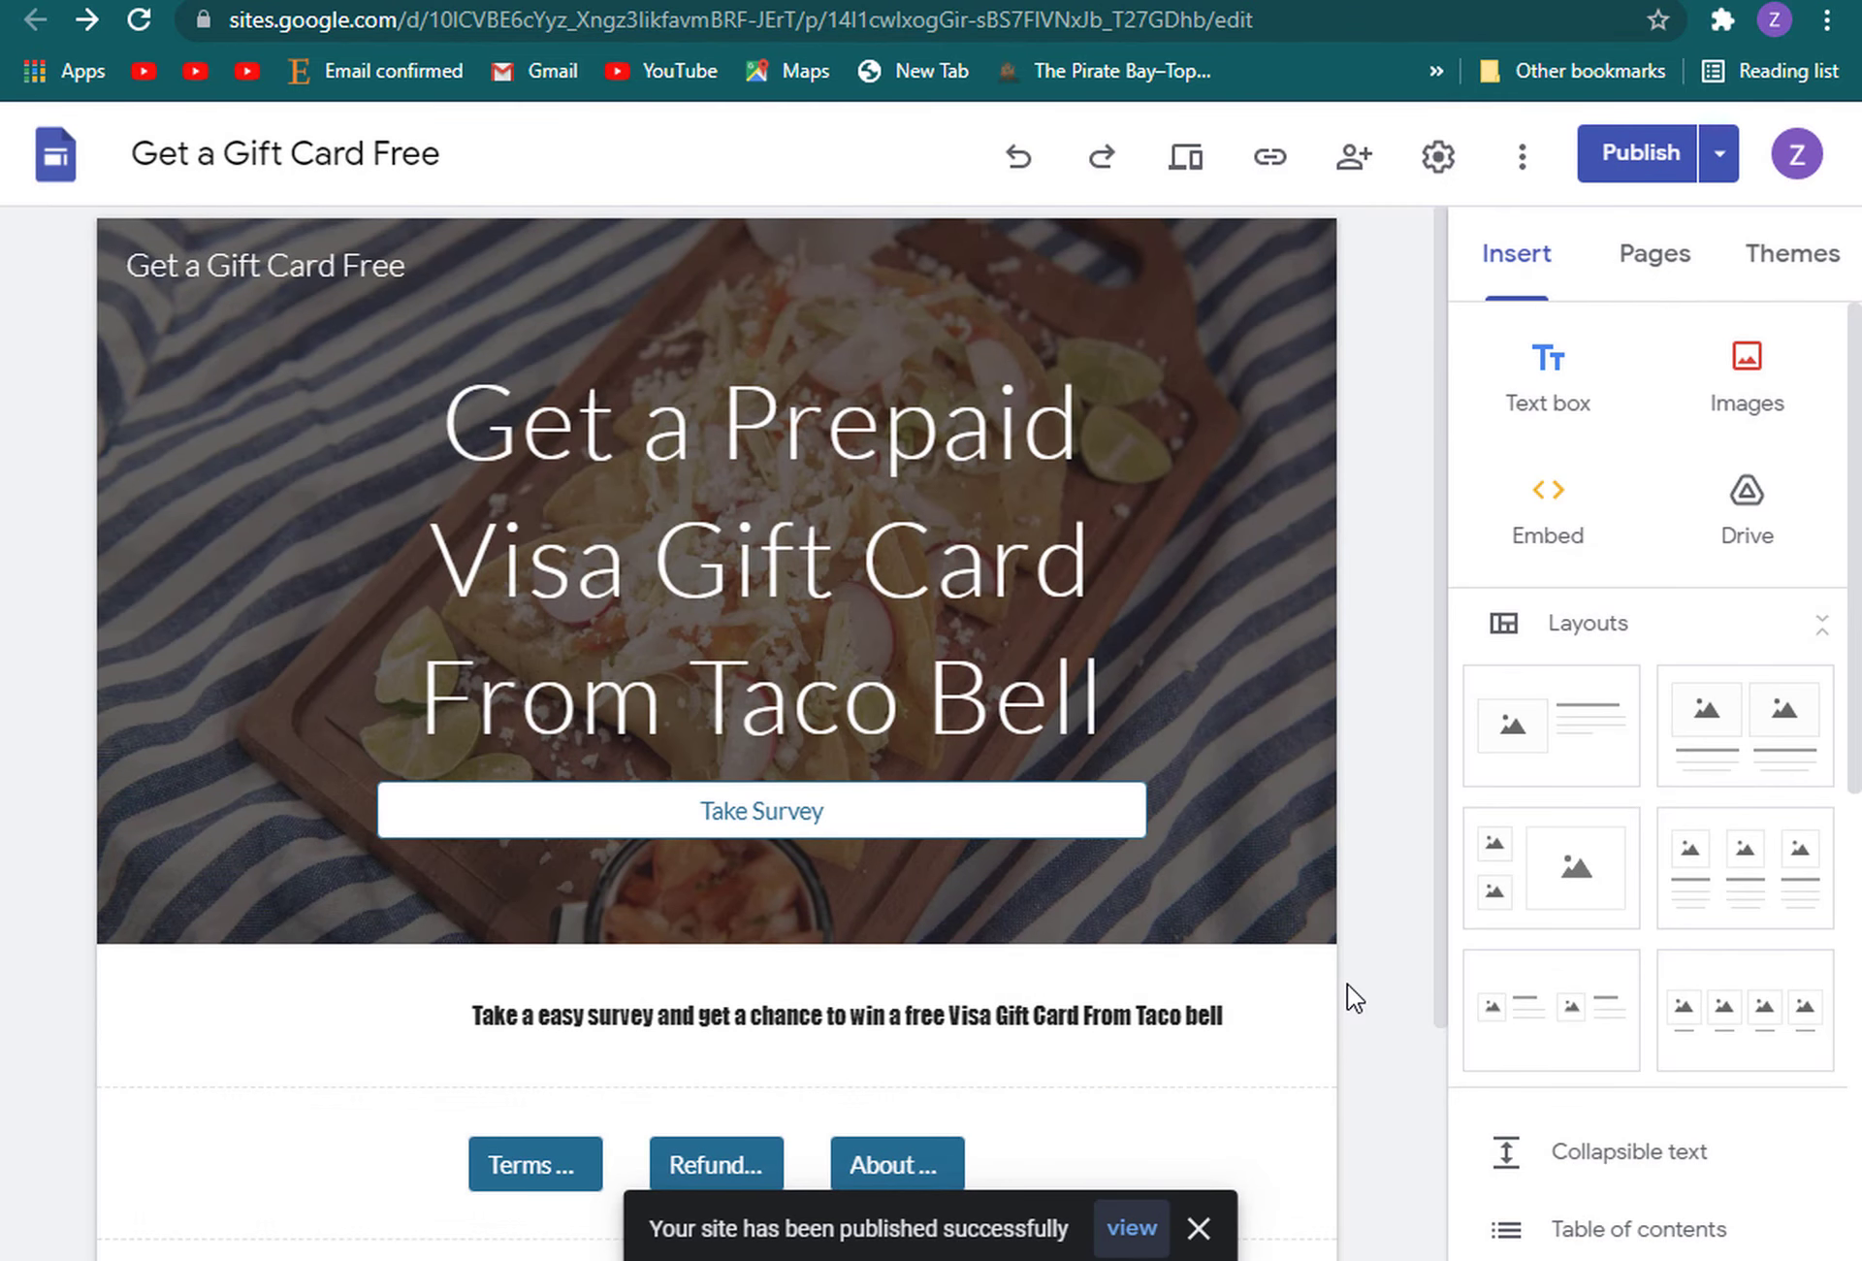
{"action": "left_click", "coordinate": [1131, 1230]}
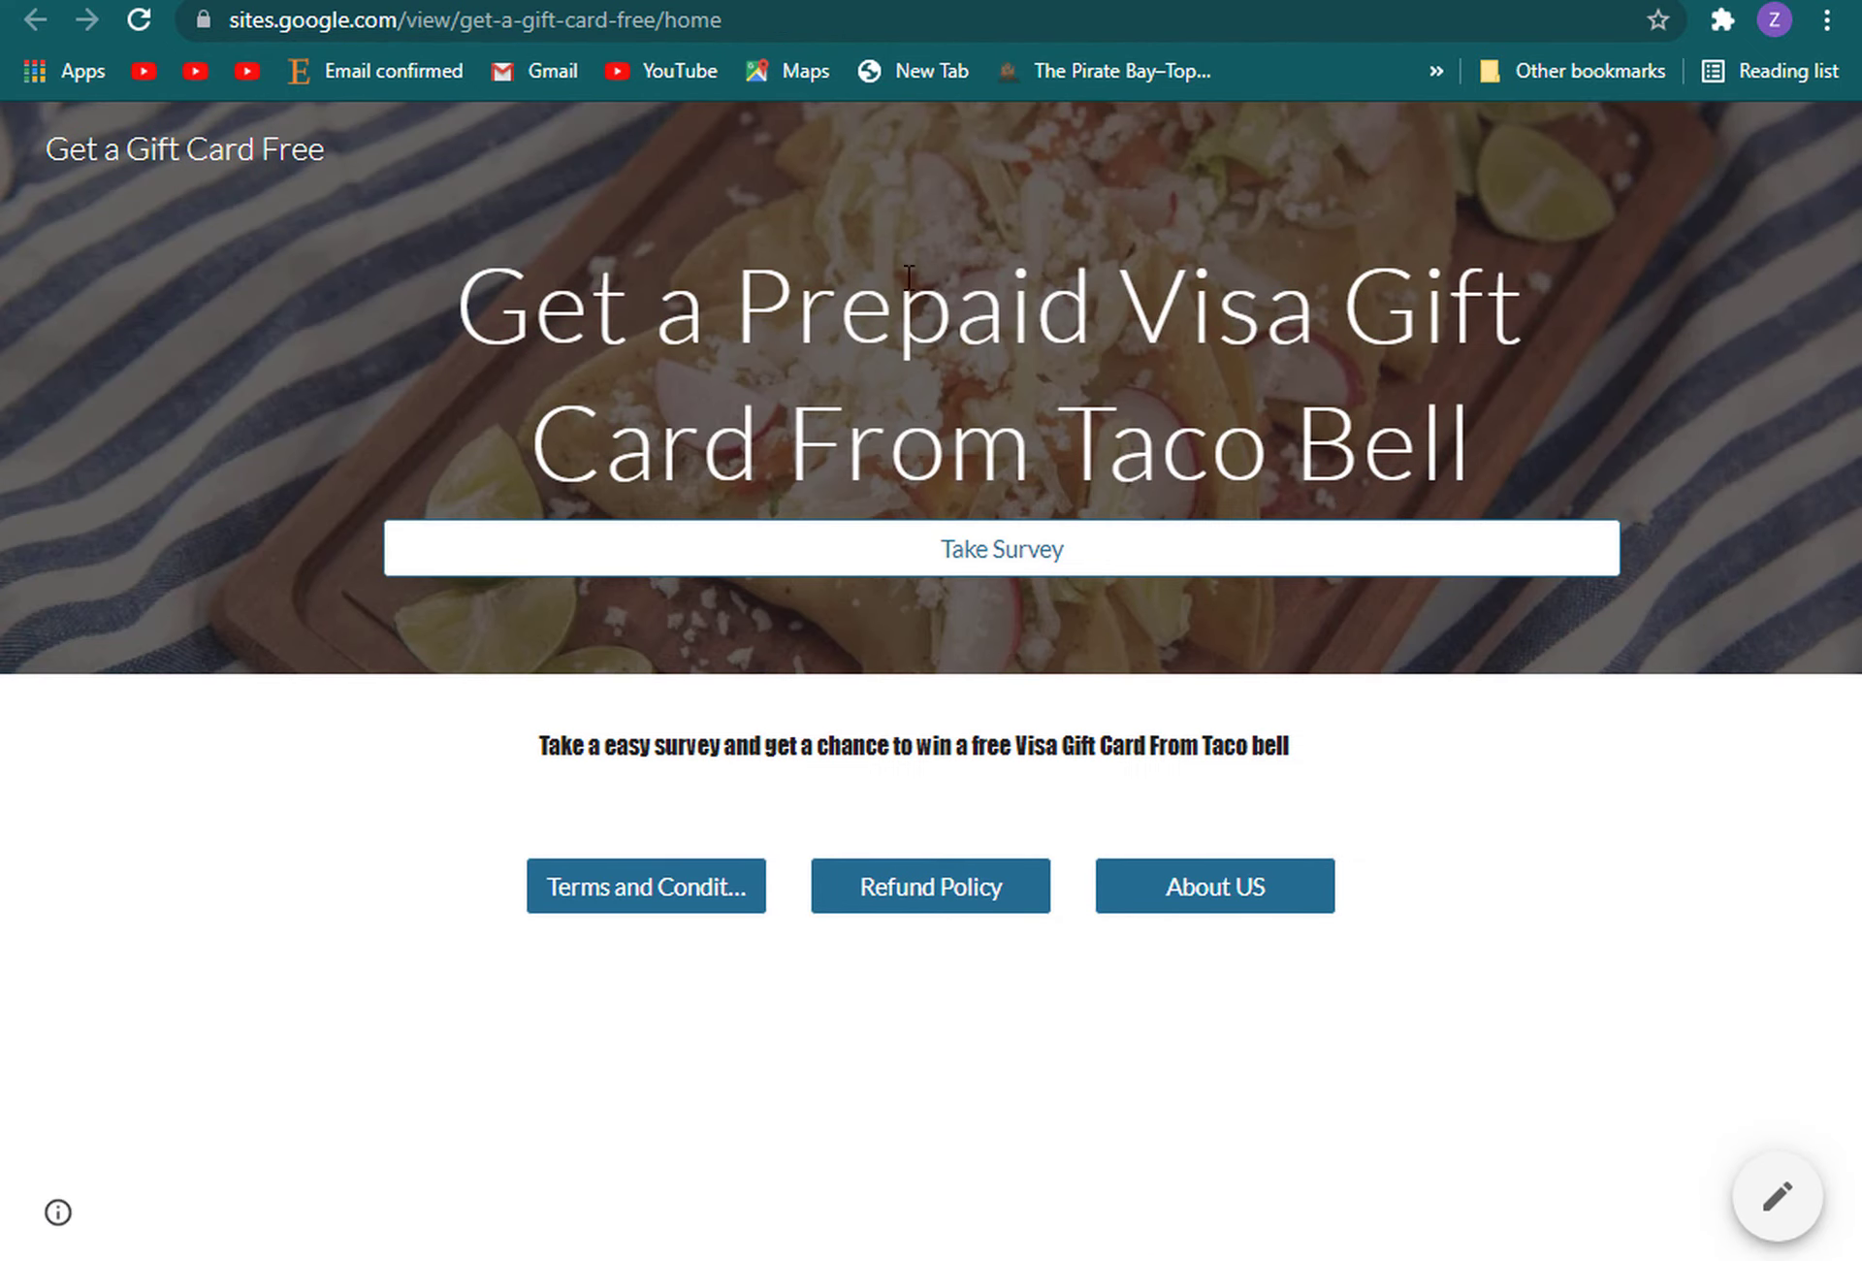
Examine the published page's mobile layout at iPhone 6/7/8 size with the browser's developer tools
{"action": "left_click", "coordinate": [1826, 22]}
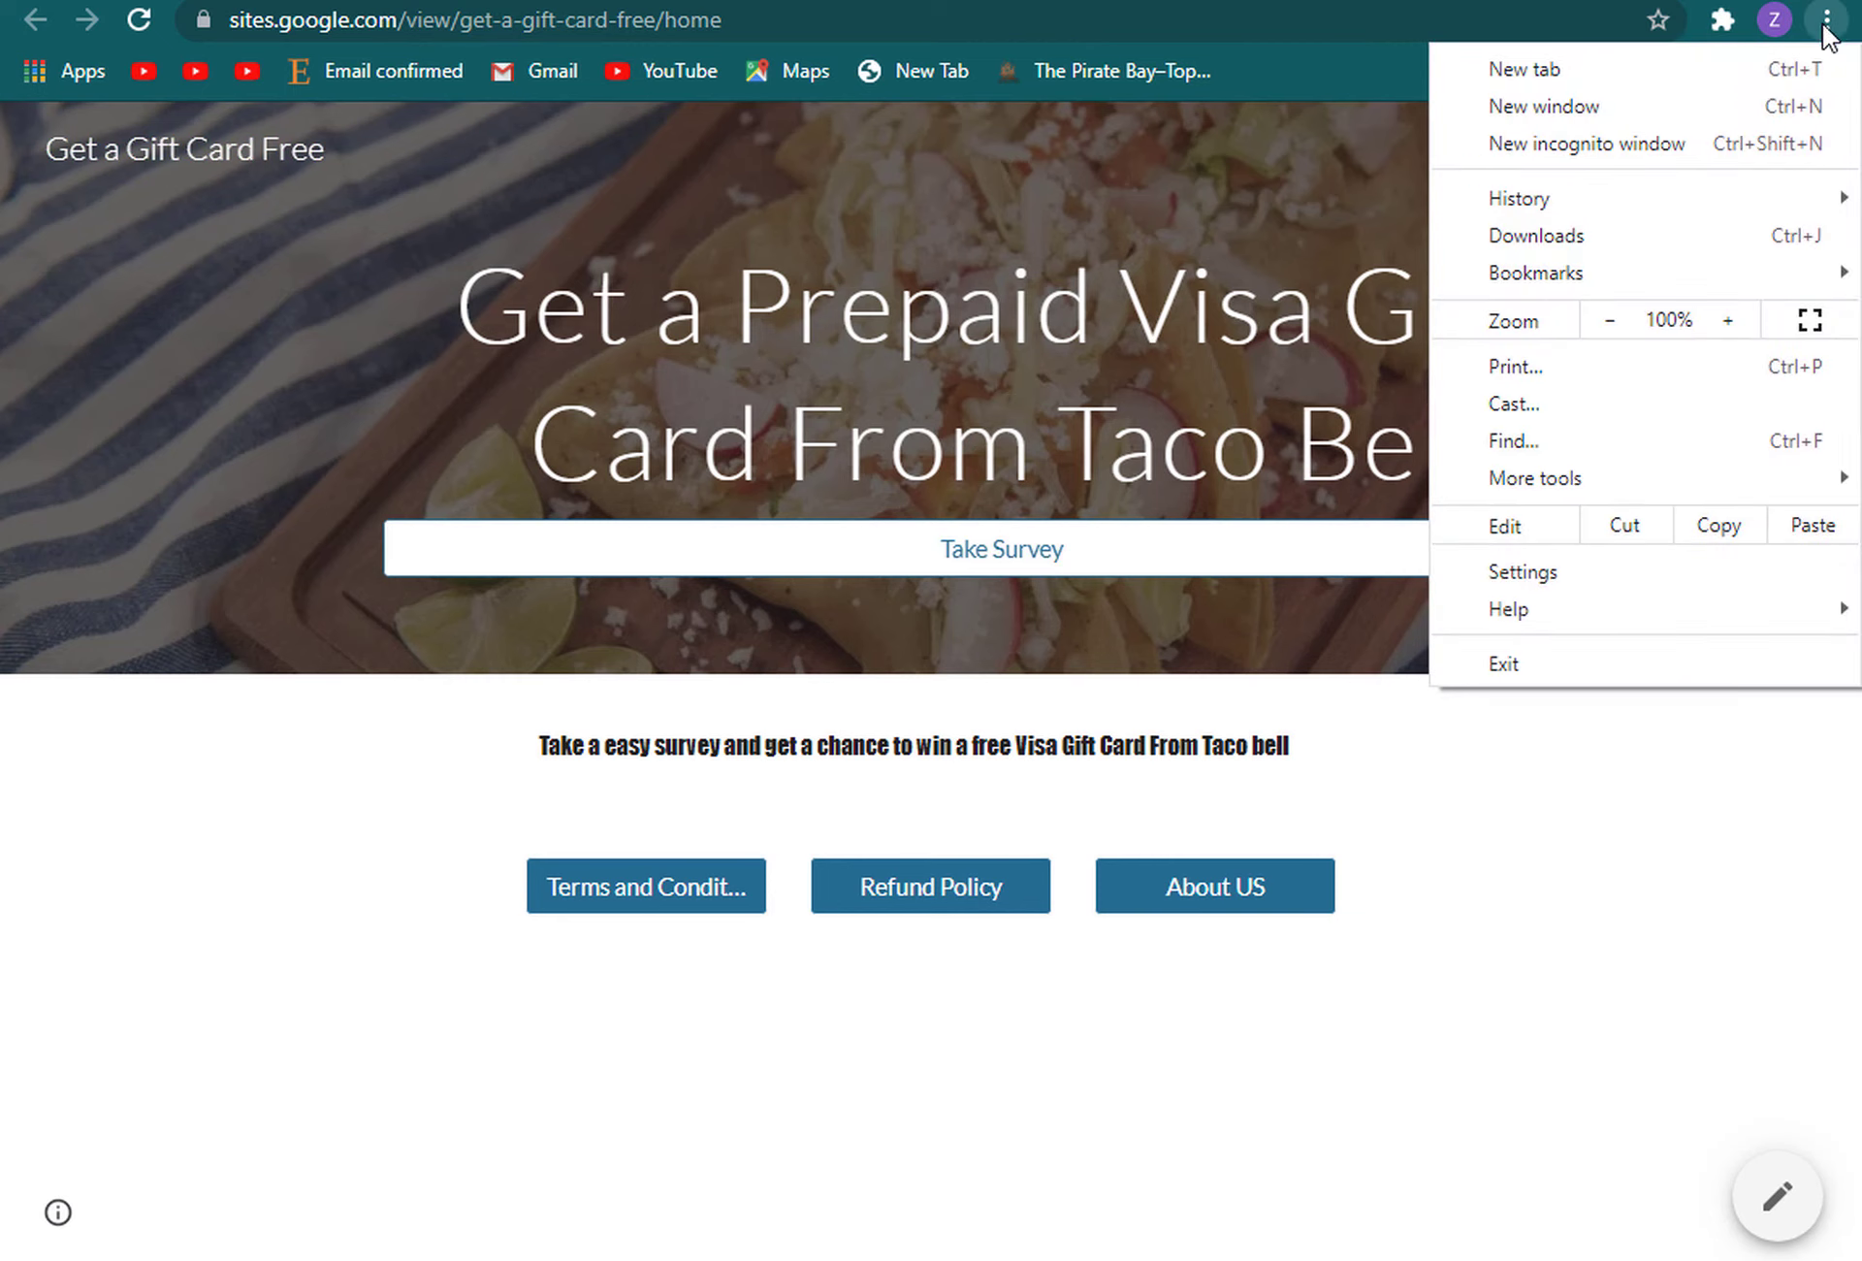
{"action": "mouse_move", "coordinate": [1520, 484]}
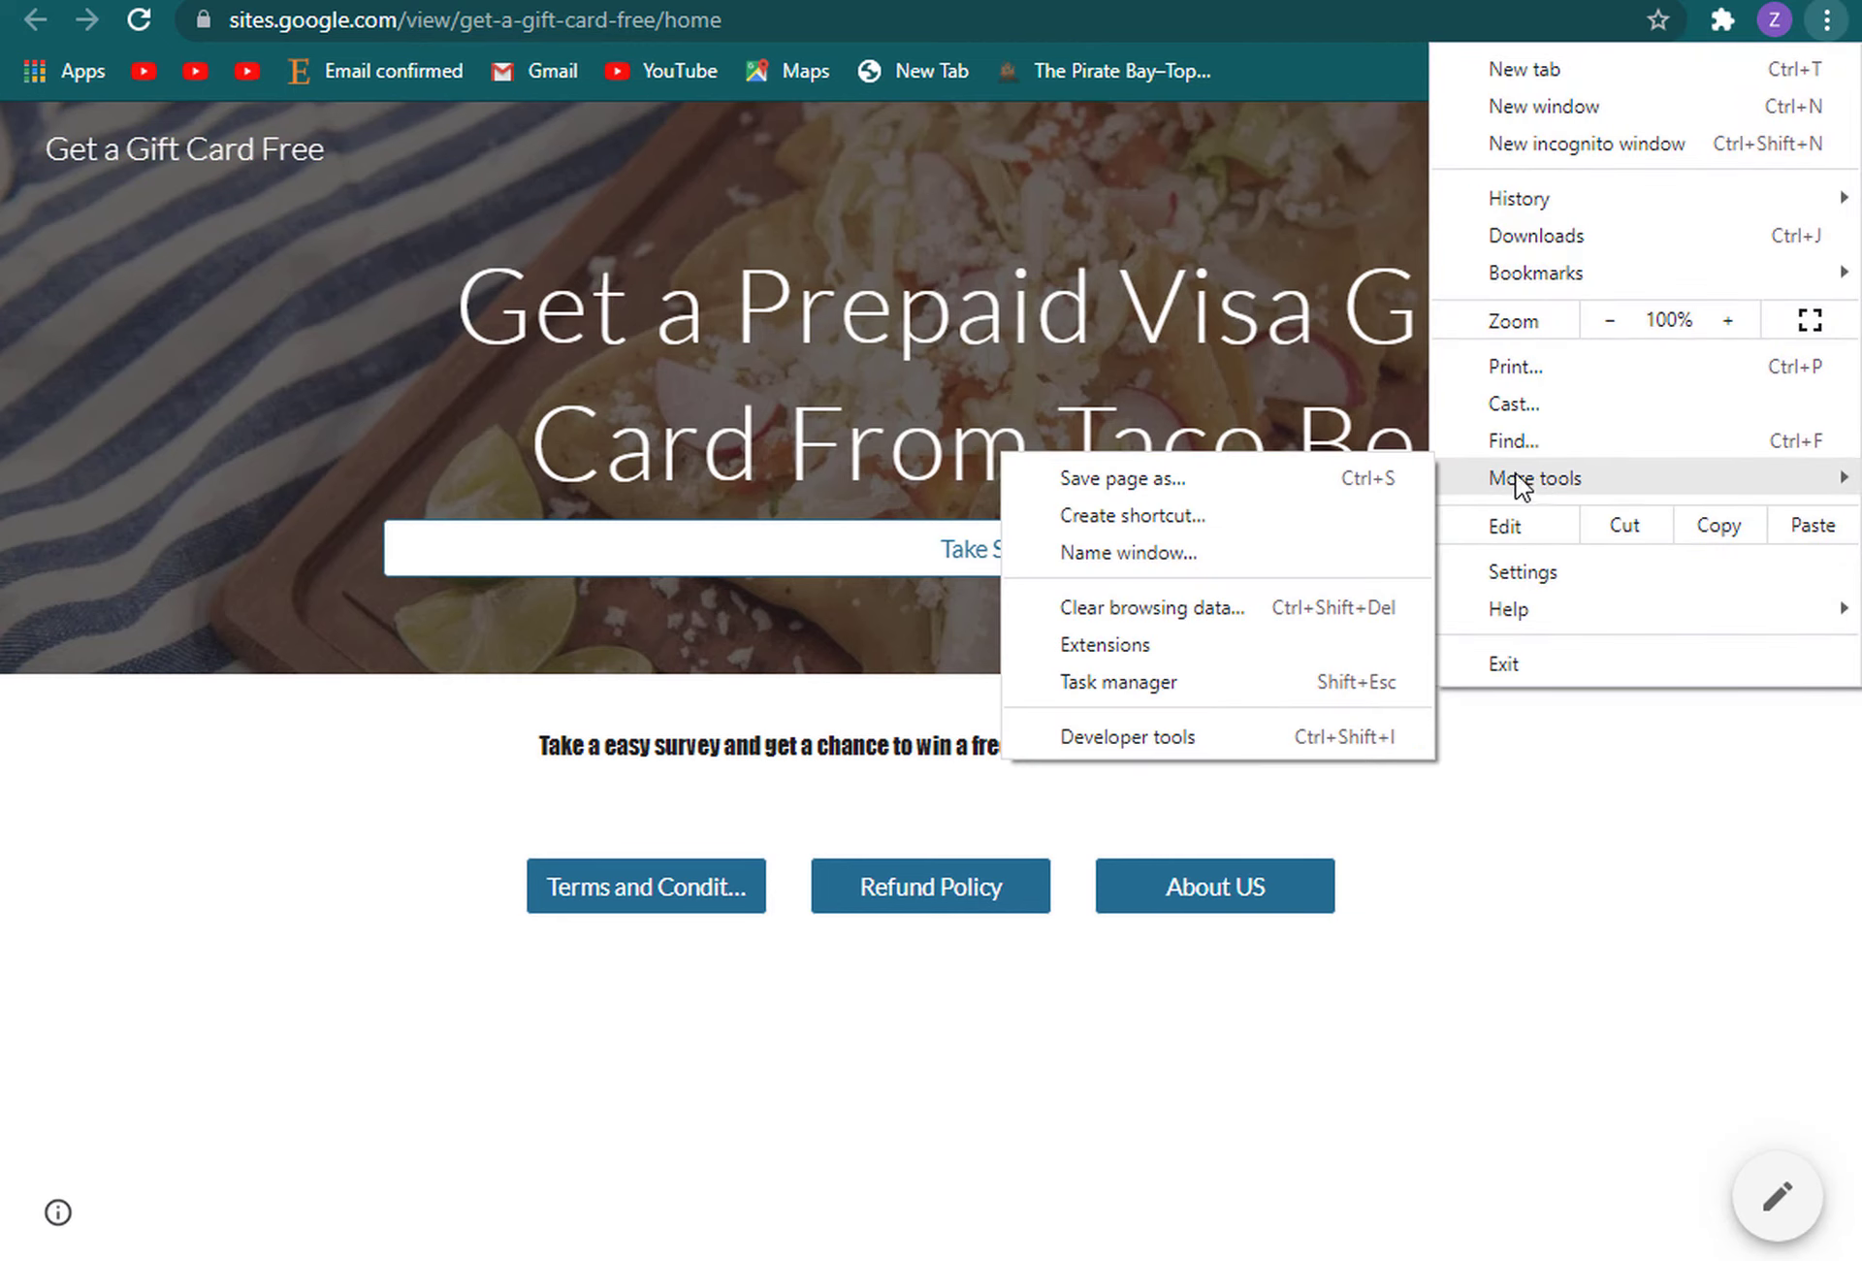
{"action": "left_click", "coordinate": [1155, 739]}
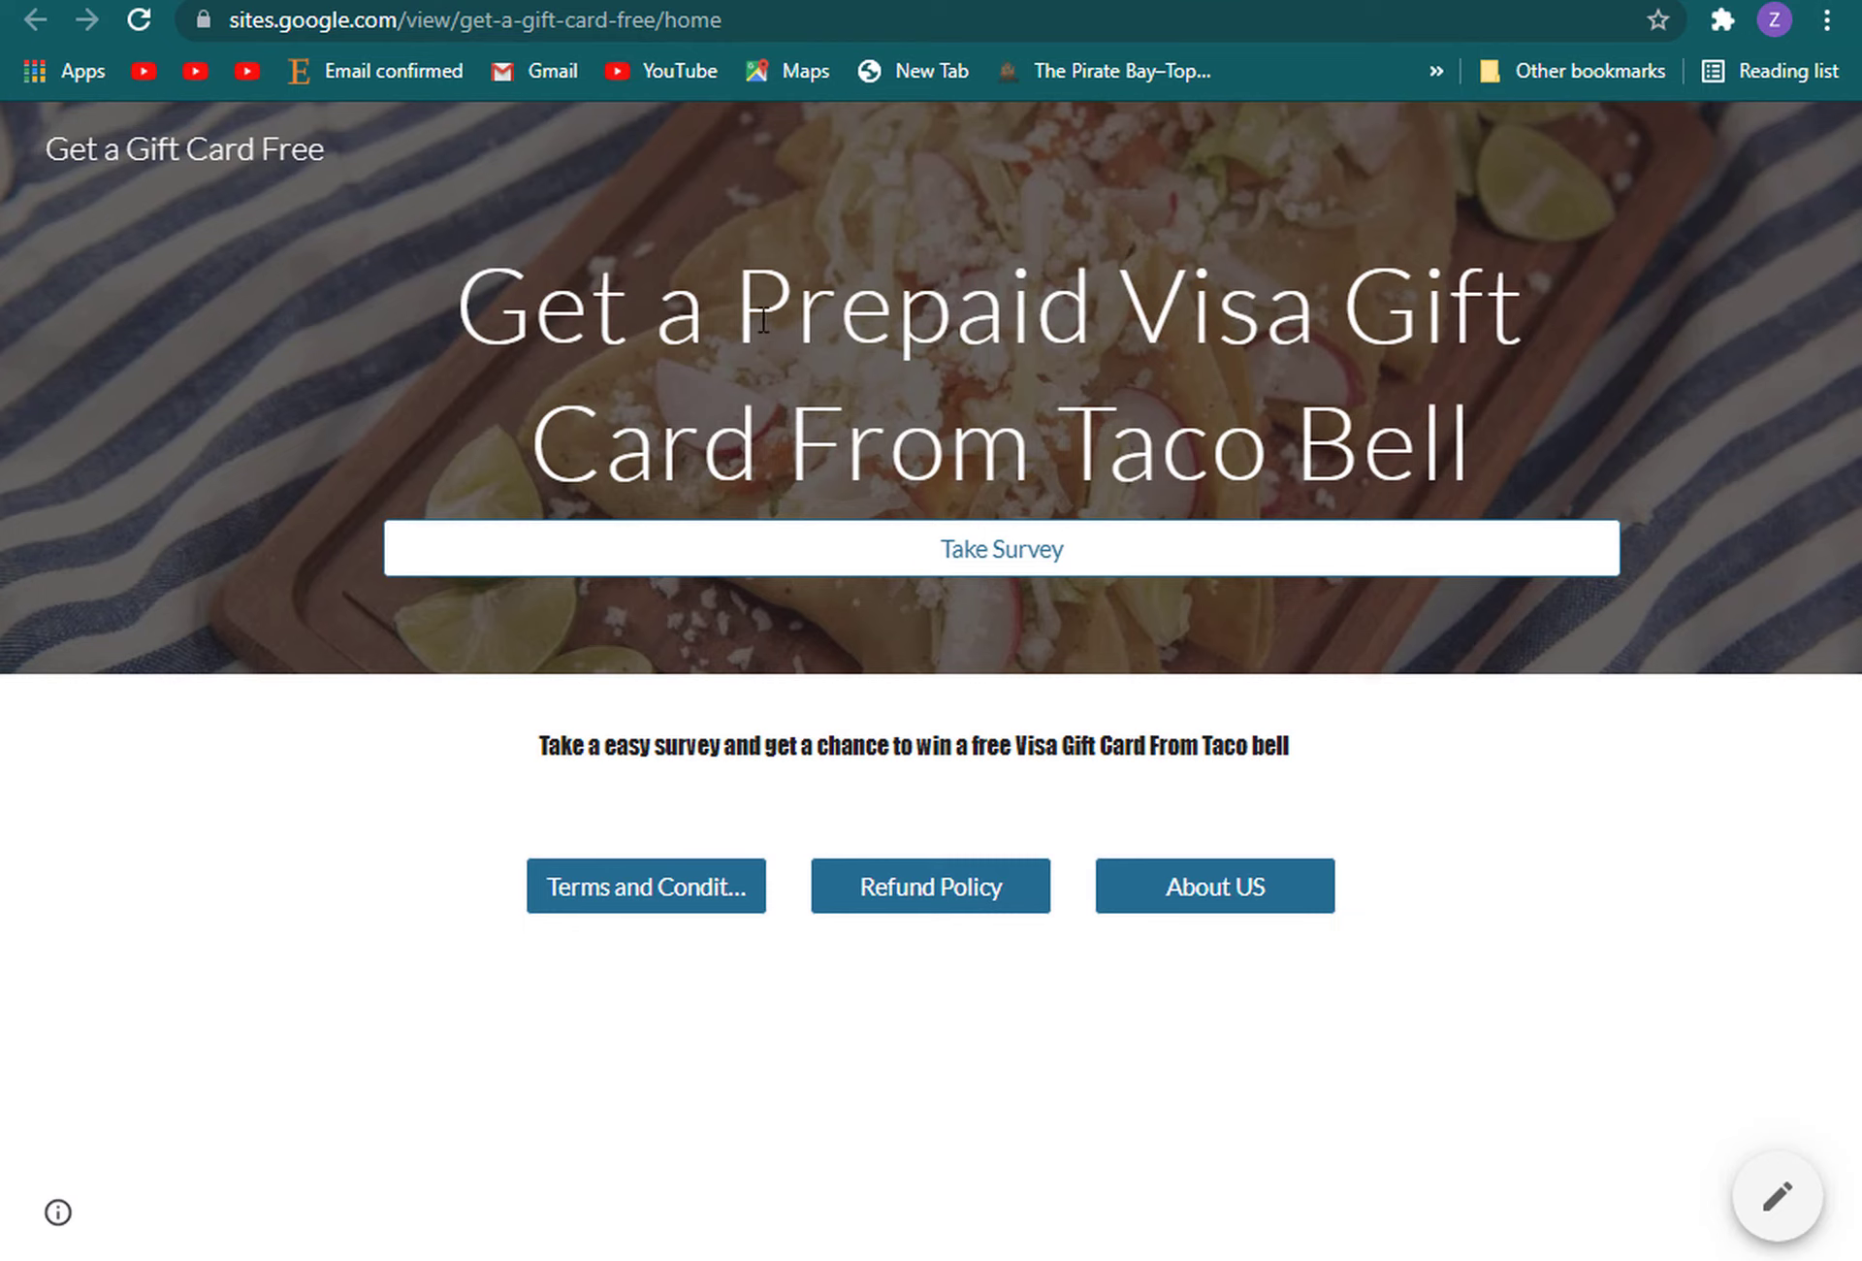
{"action": "left_click", "coordinate": [492, 21]}
{"action": "left_click", "coordinate": [1827, 19]}
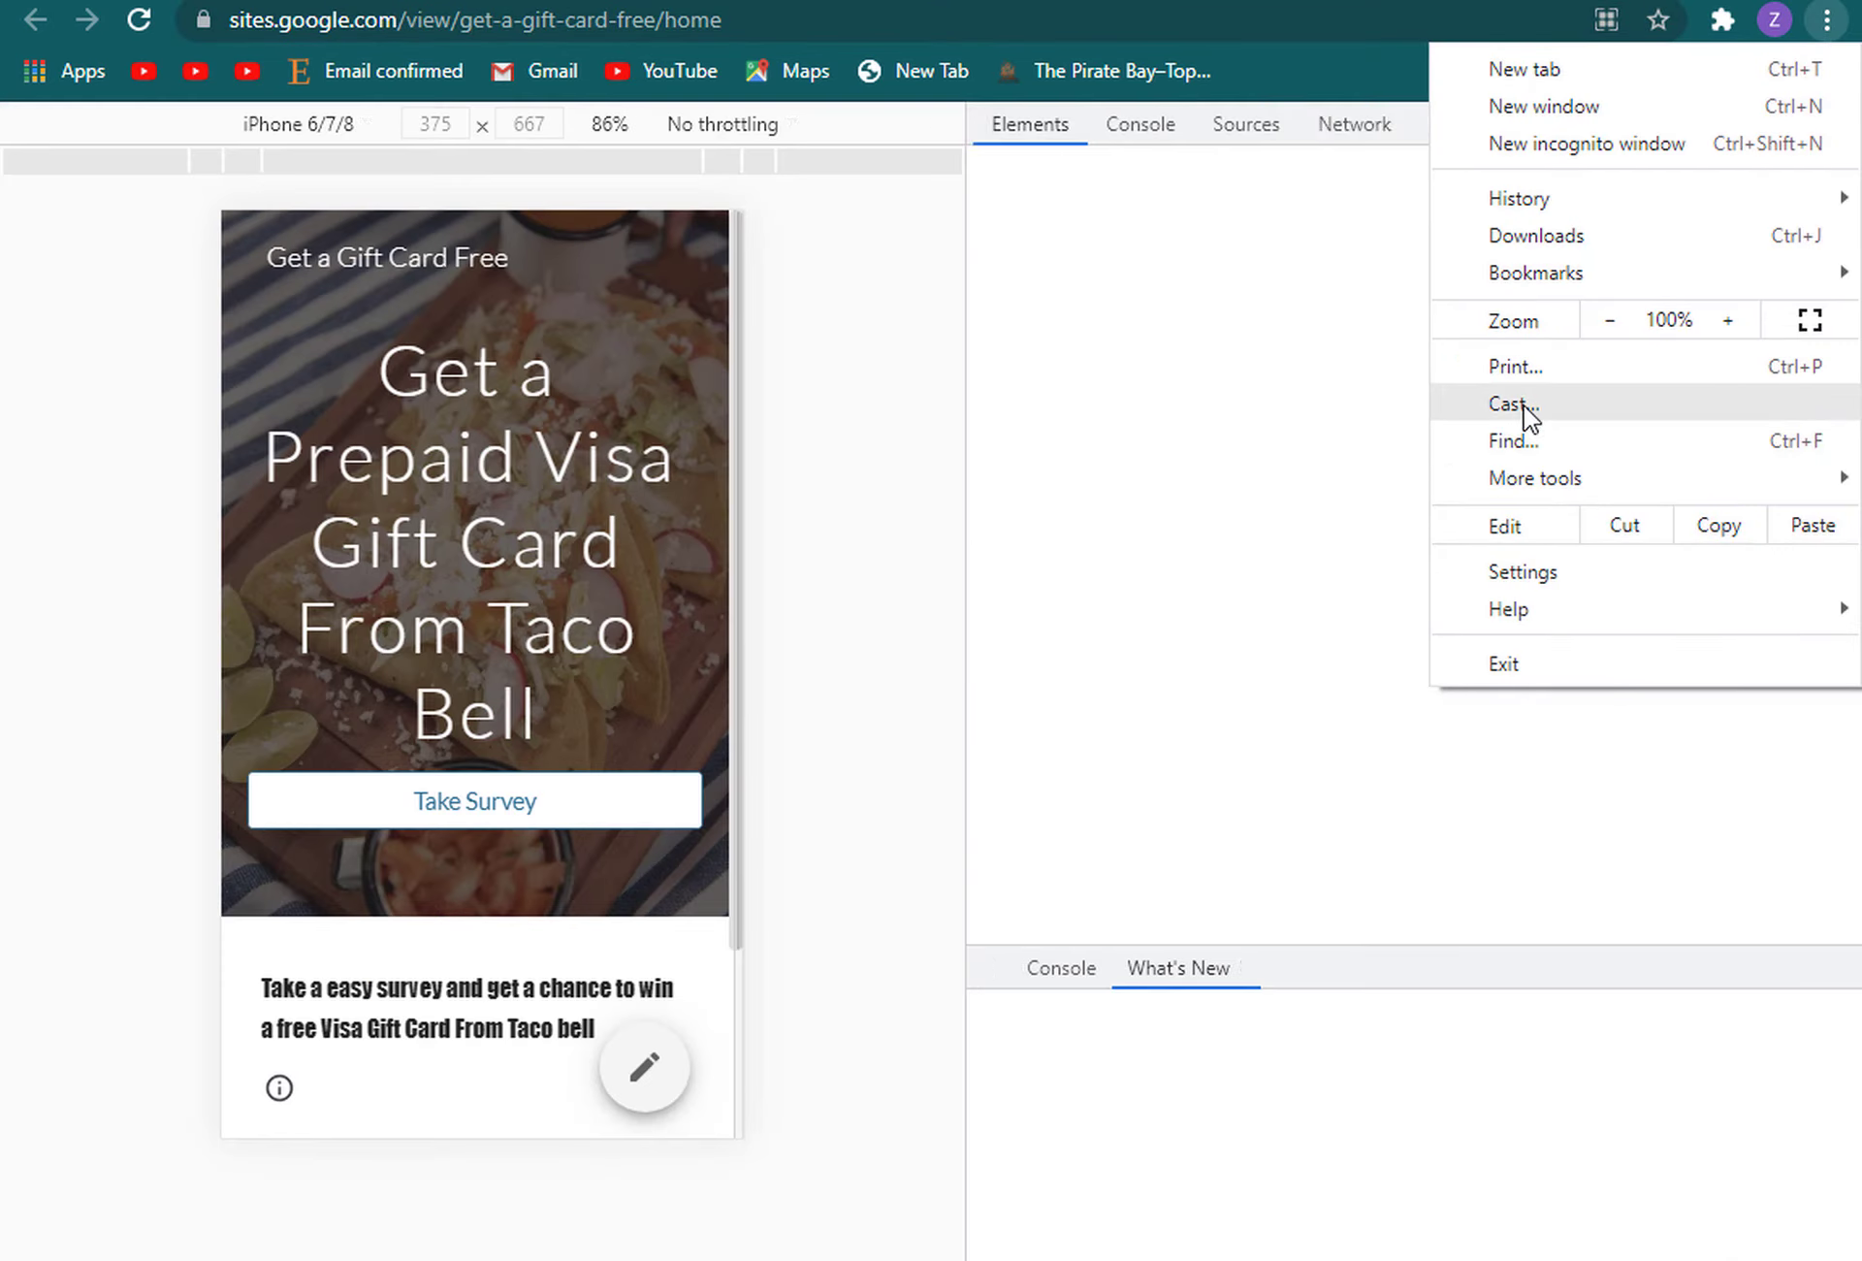
{"action": "left_click", "coordinate": [820, 449]}
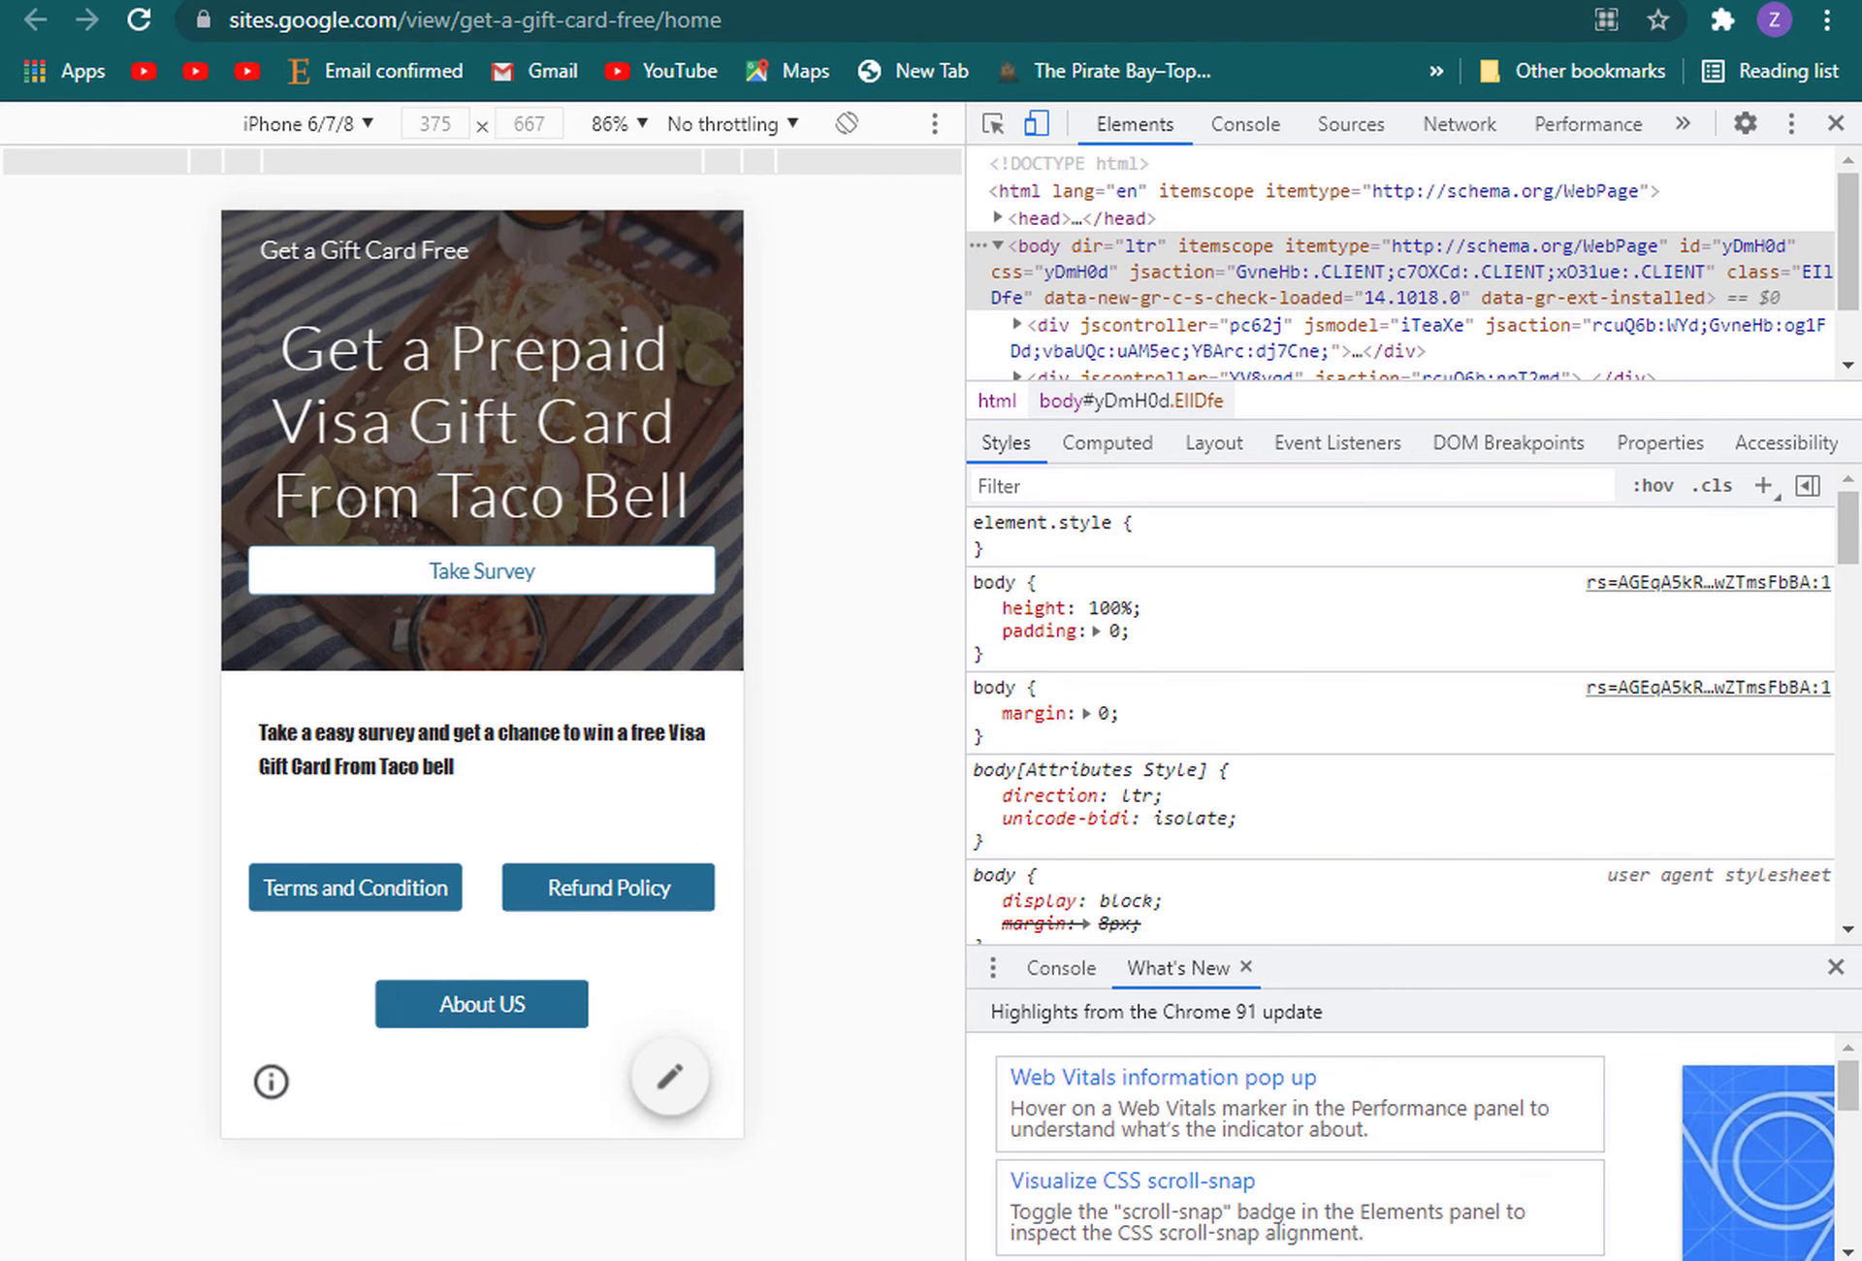
Return to the site editor and look at the review of changes, leaving it without publishing again
{"action": "key", "text": "ctrl+Tab"}
{"action": "key", "text": "ctrl+Tab"}
{"action": "key", "text": "ctrl+Tab"}
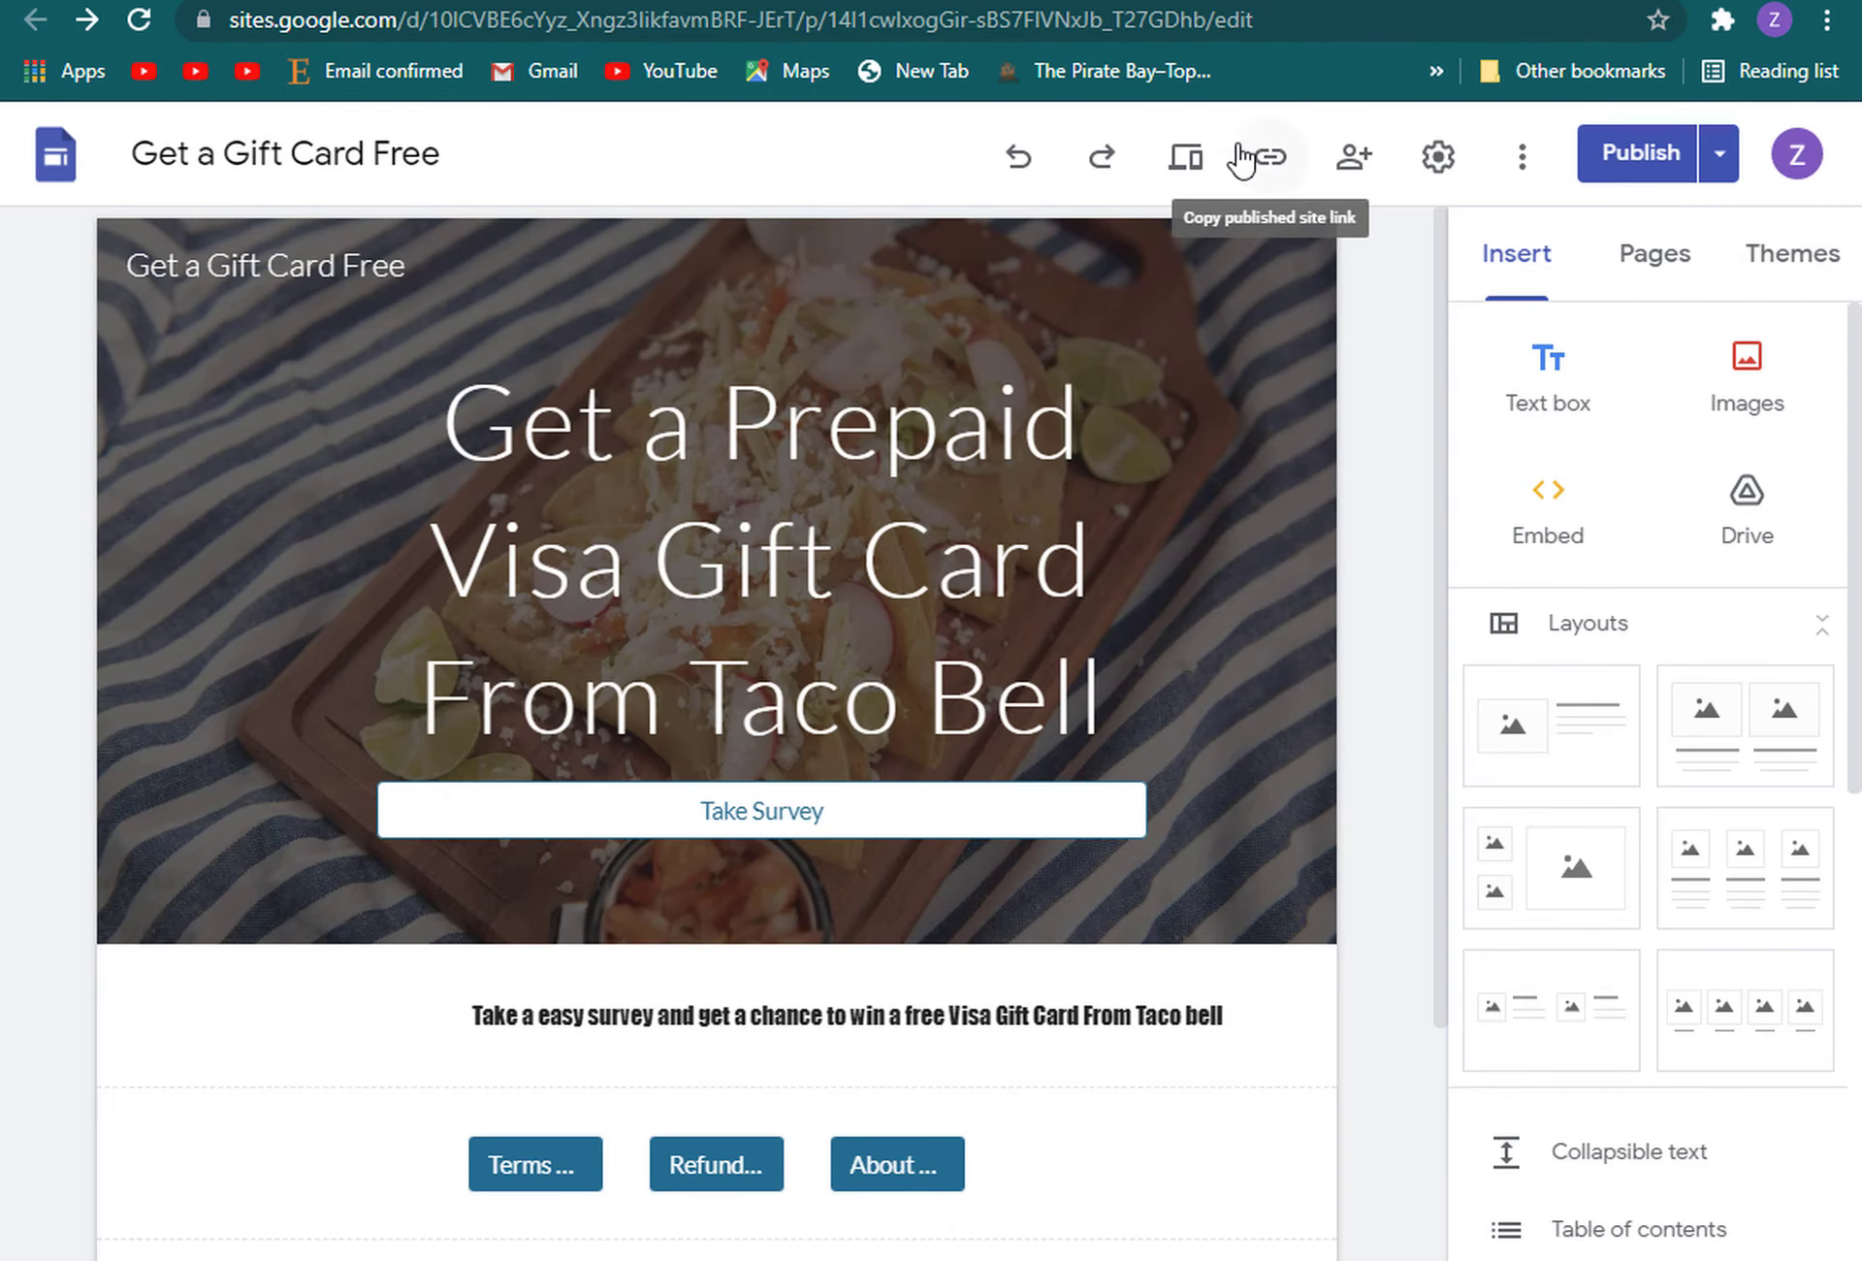
{"action": "key", "text": "ctrl+Tab"}
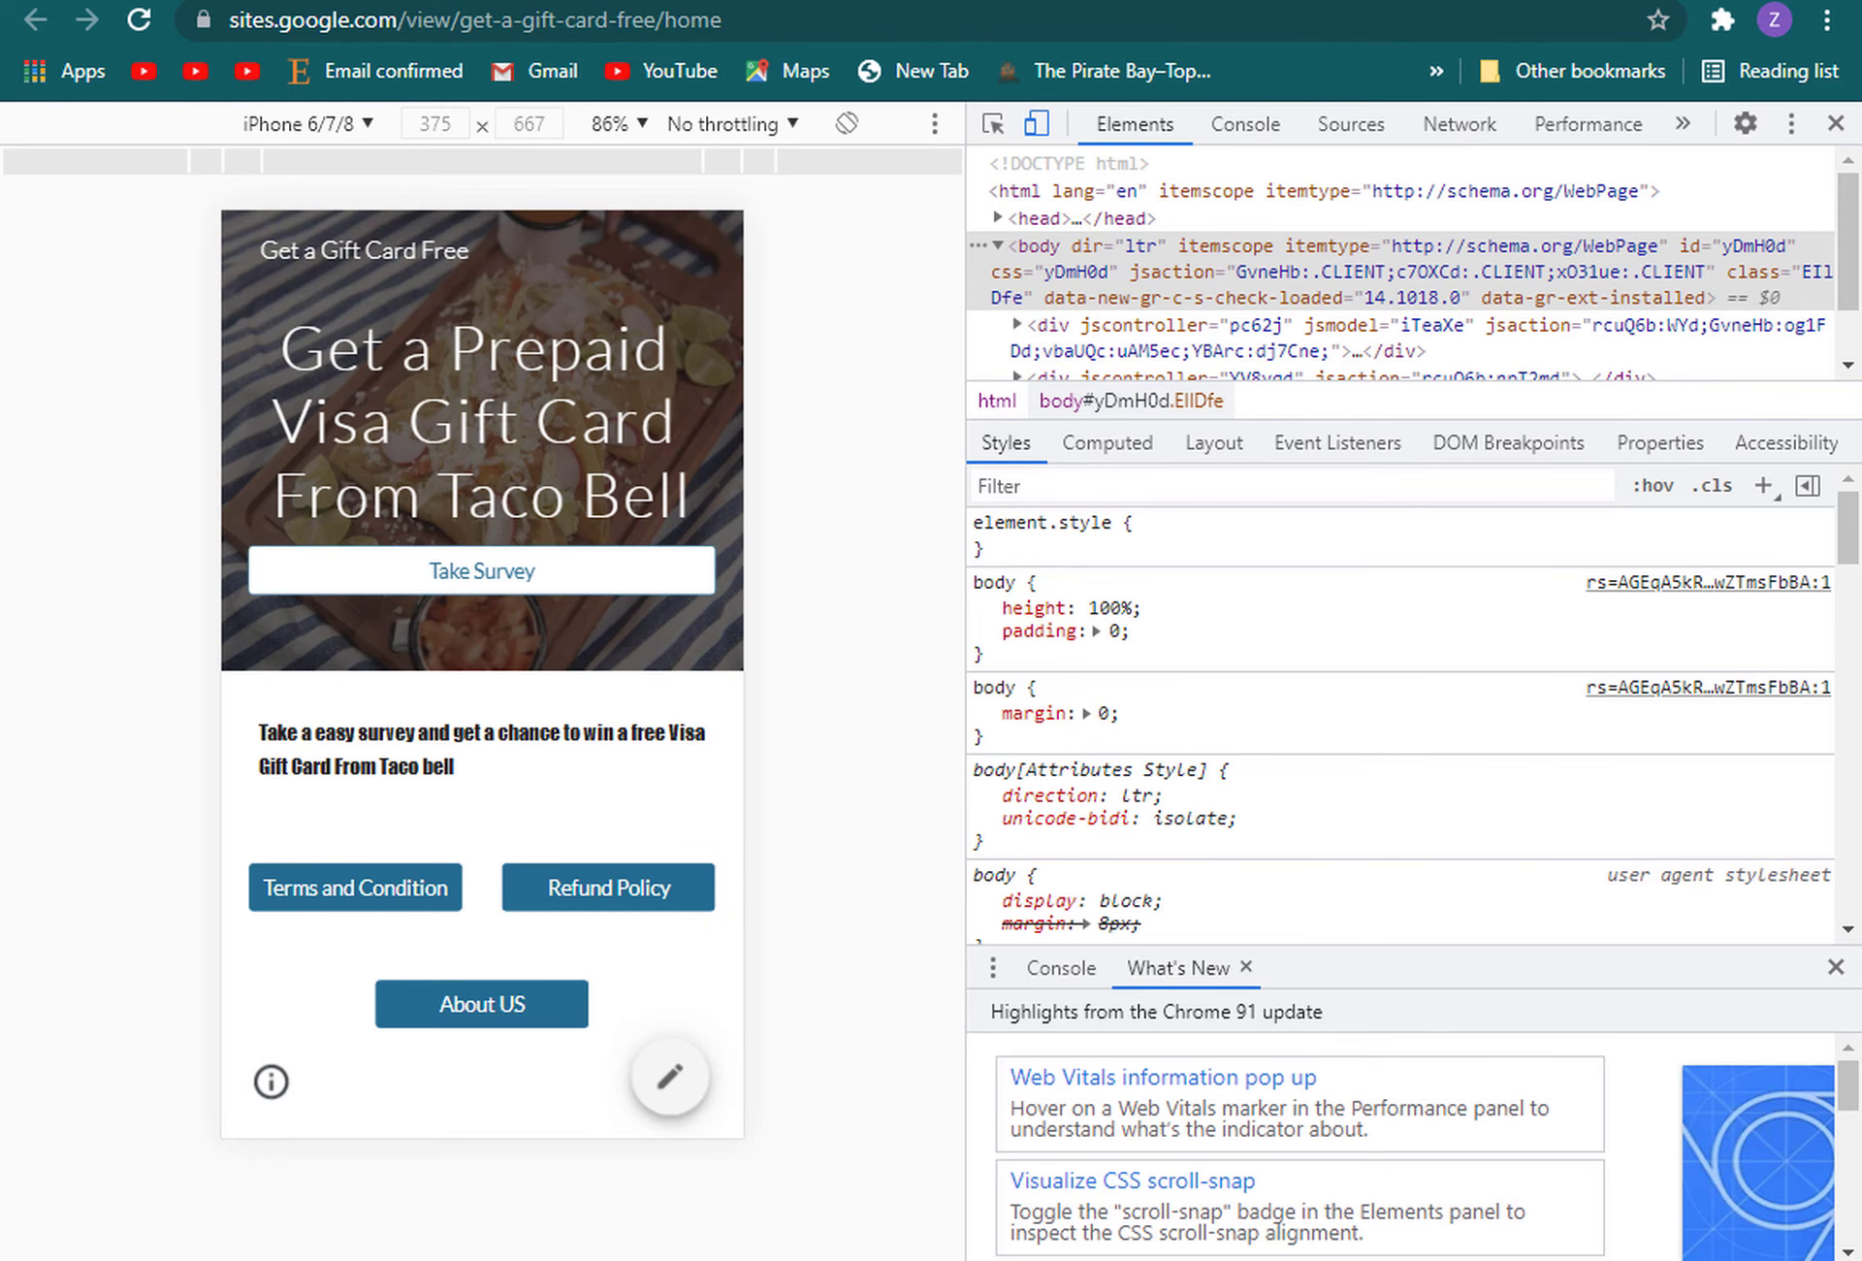
{"action": "key", "text": "ctrl+Tab"}
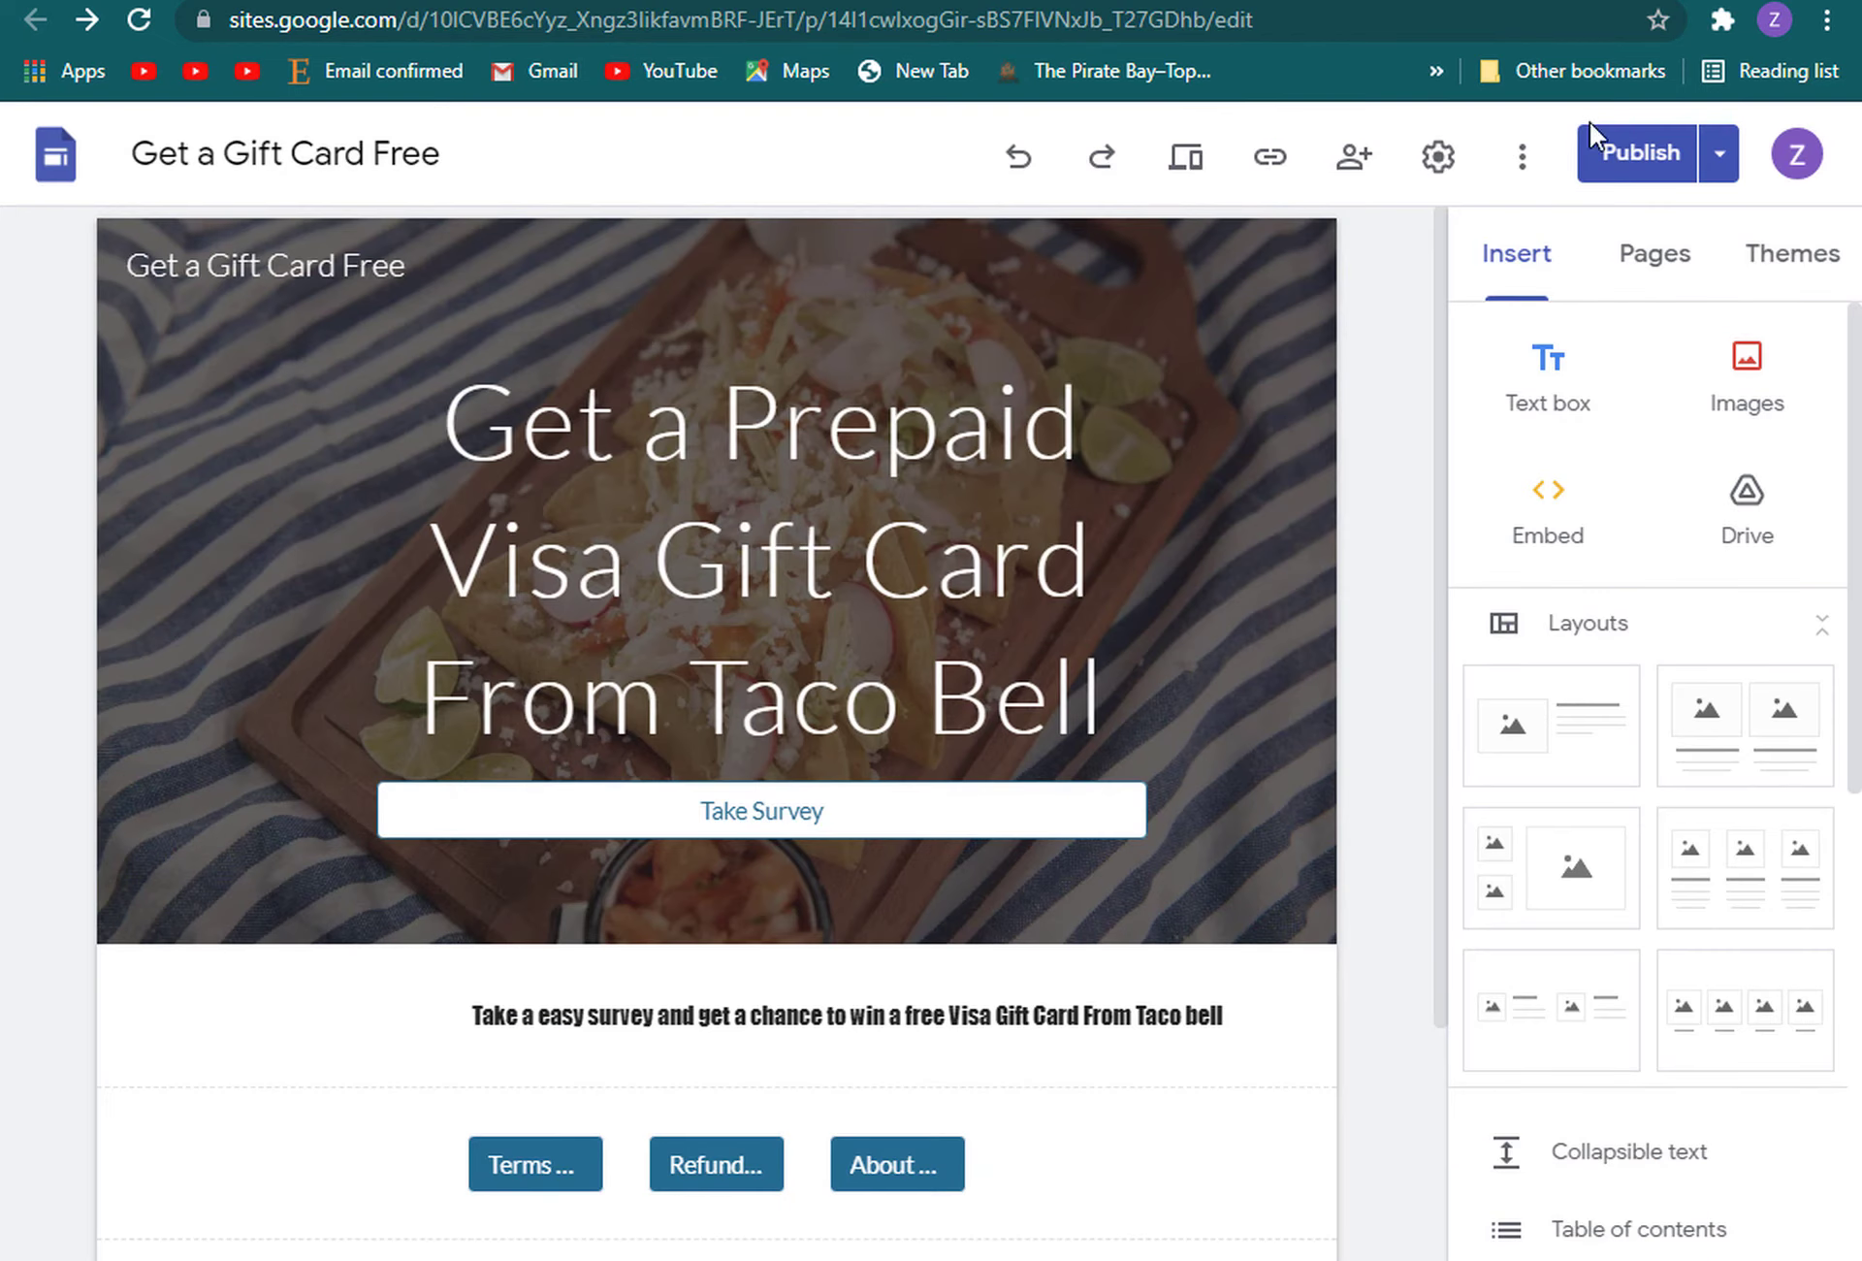
{"action": "left_click", "coordinate": [1658, 160]}
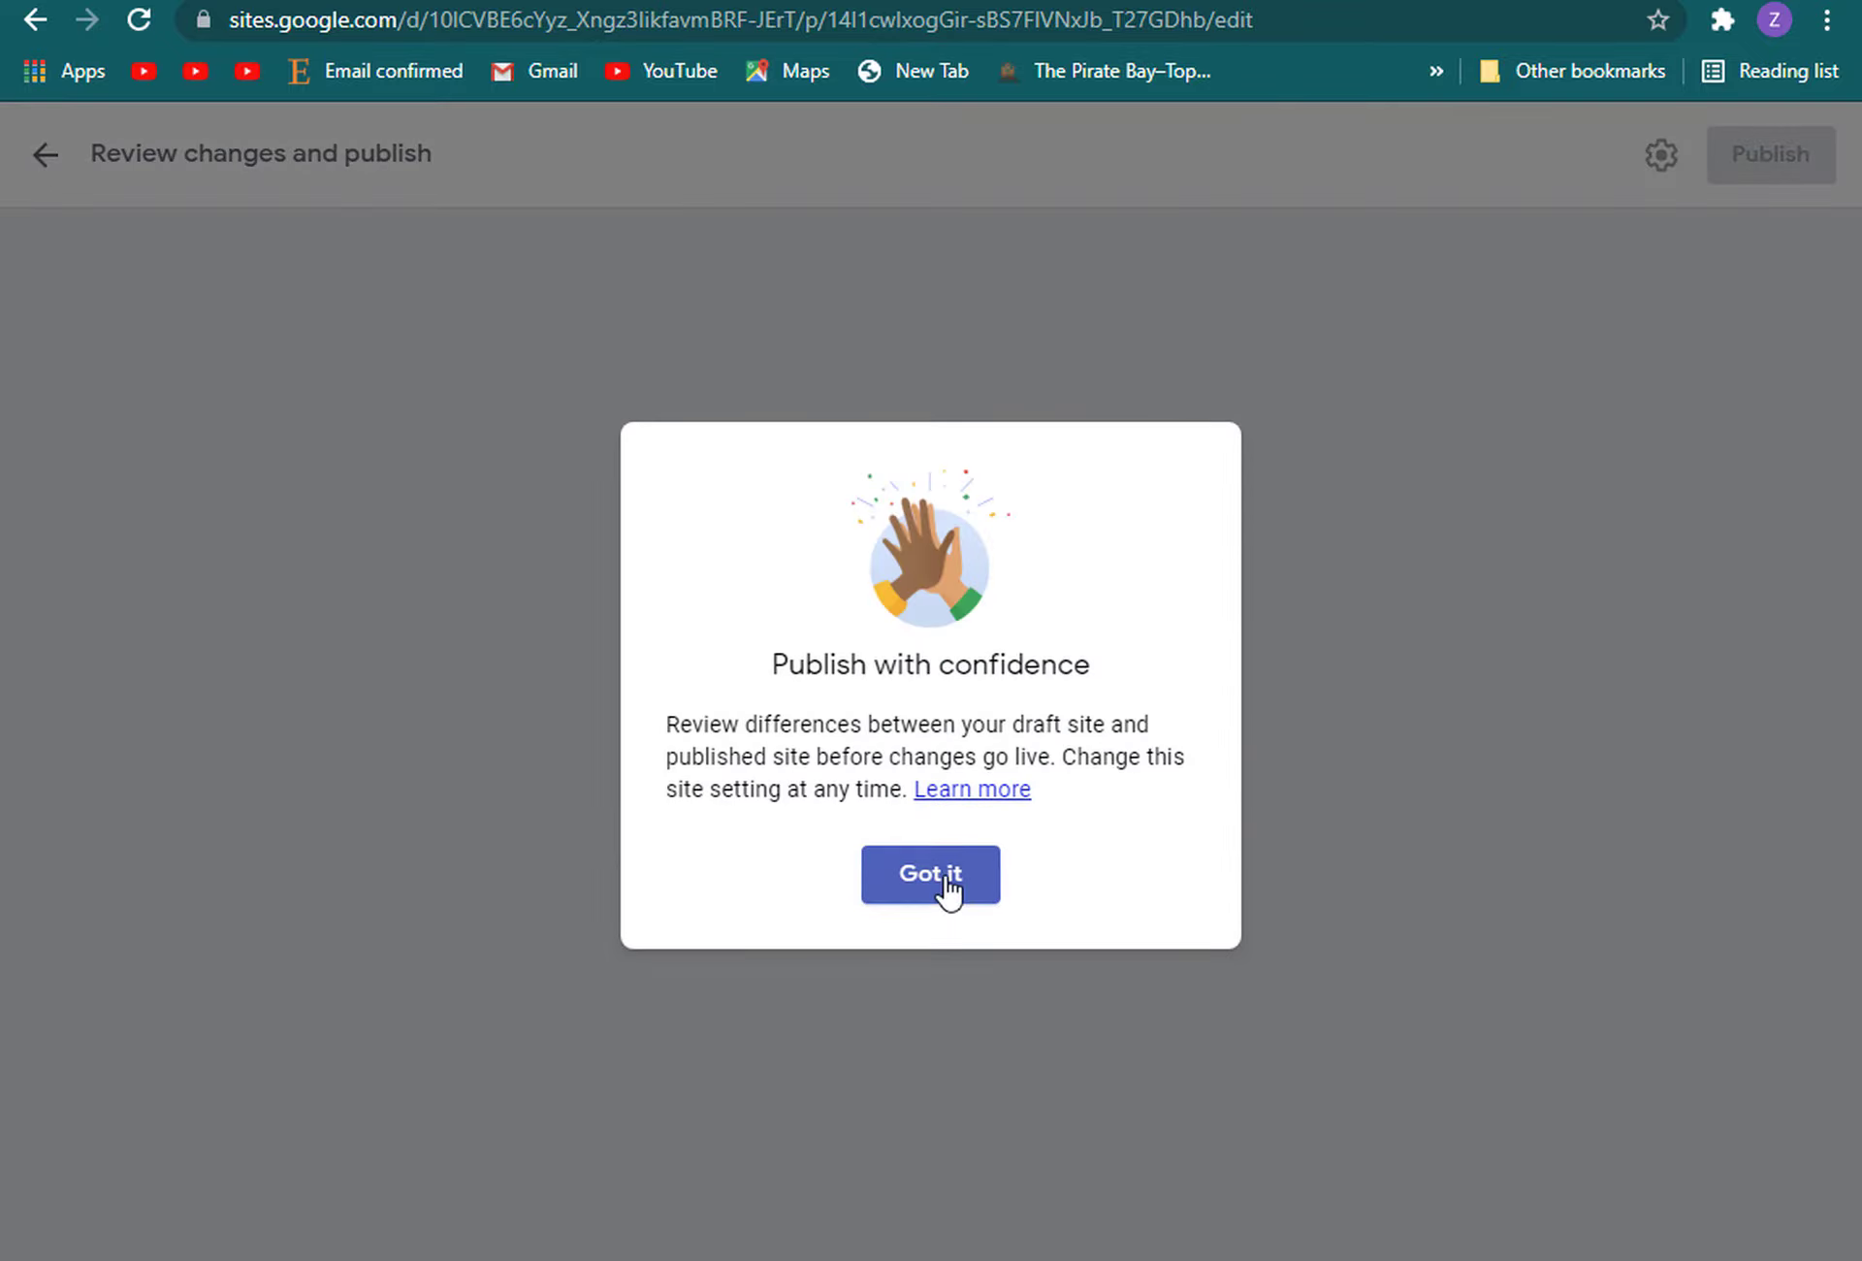
{"action": "left_click", "coordinate": [947, 886]}
{"action": "left_click", "coordinate": [43, 157]}
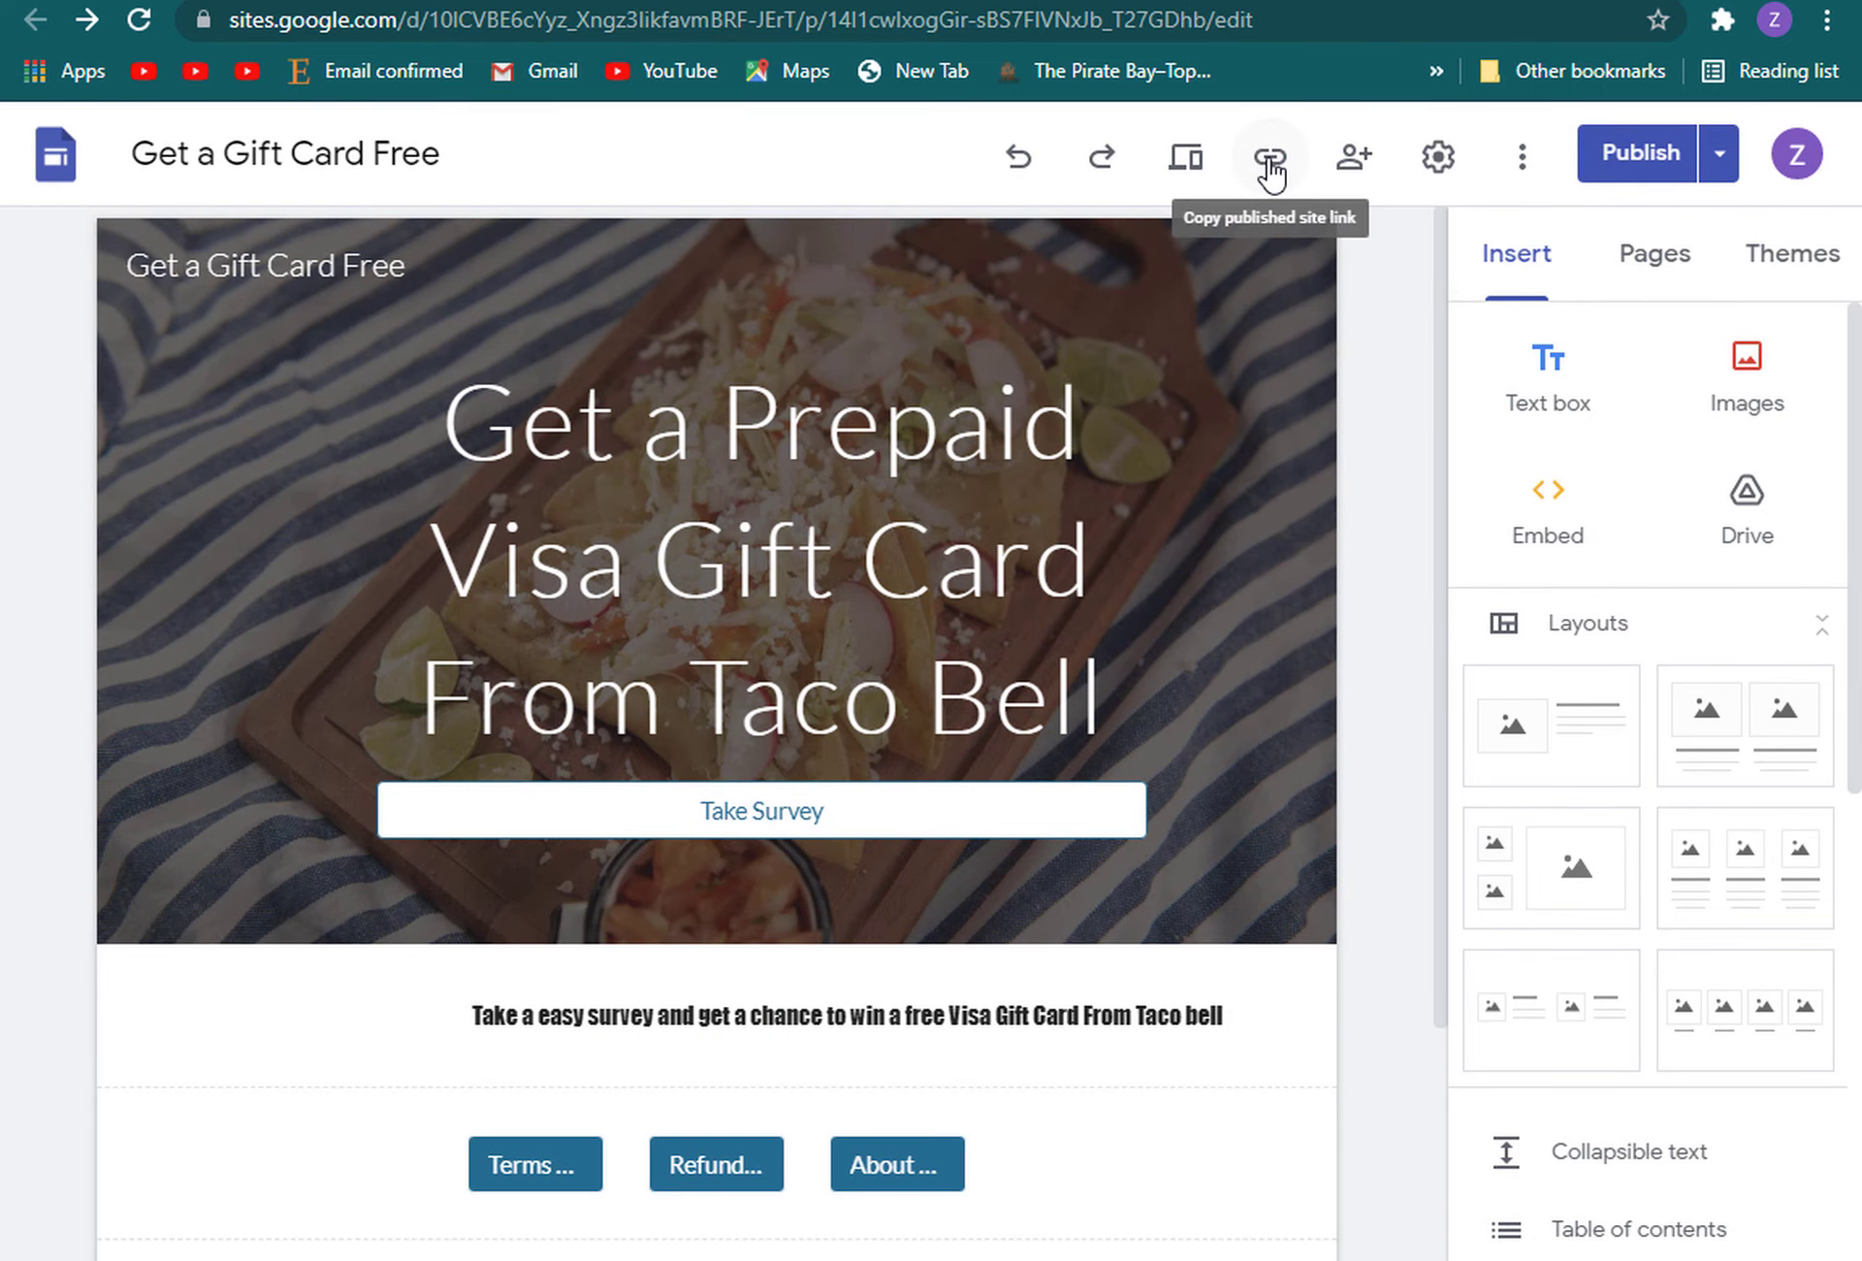
Switch to Google Drive, reload My Drive and check the link sharing settings of the Get a Gift Card Free site
{"action": "left_click", "coordinate": [1271, 173]}
{"action": "left_click", "coordinate": [911, 2]}
{"action": "left_click", "coordinate": [834, 2]}
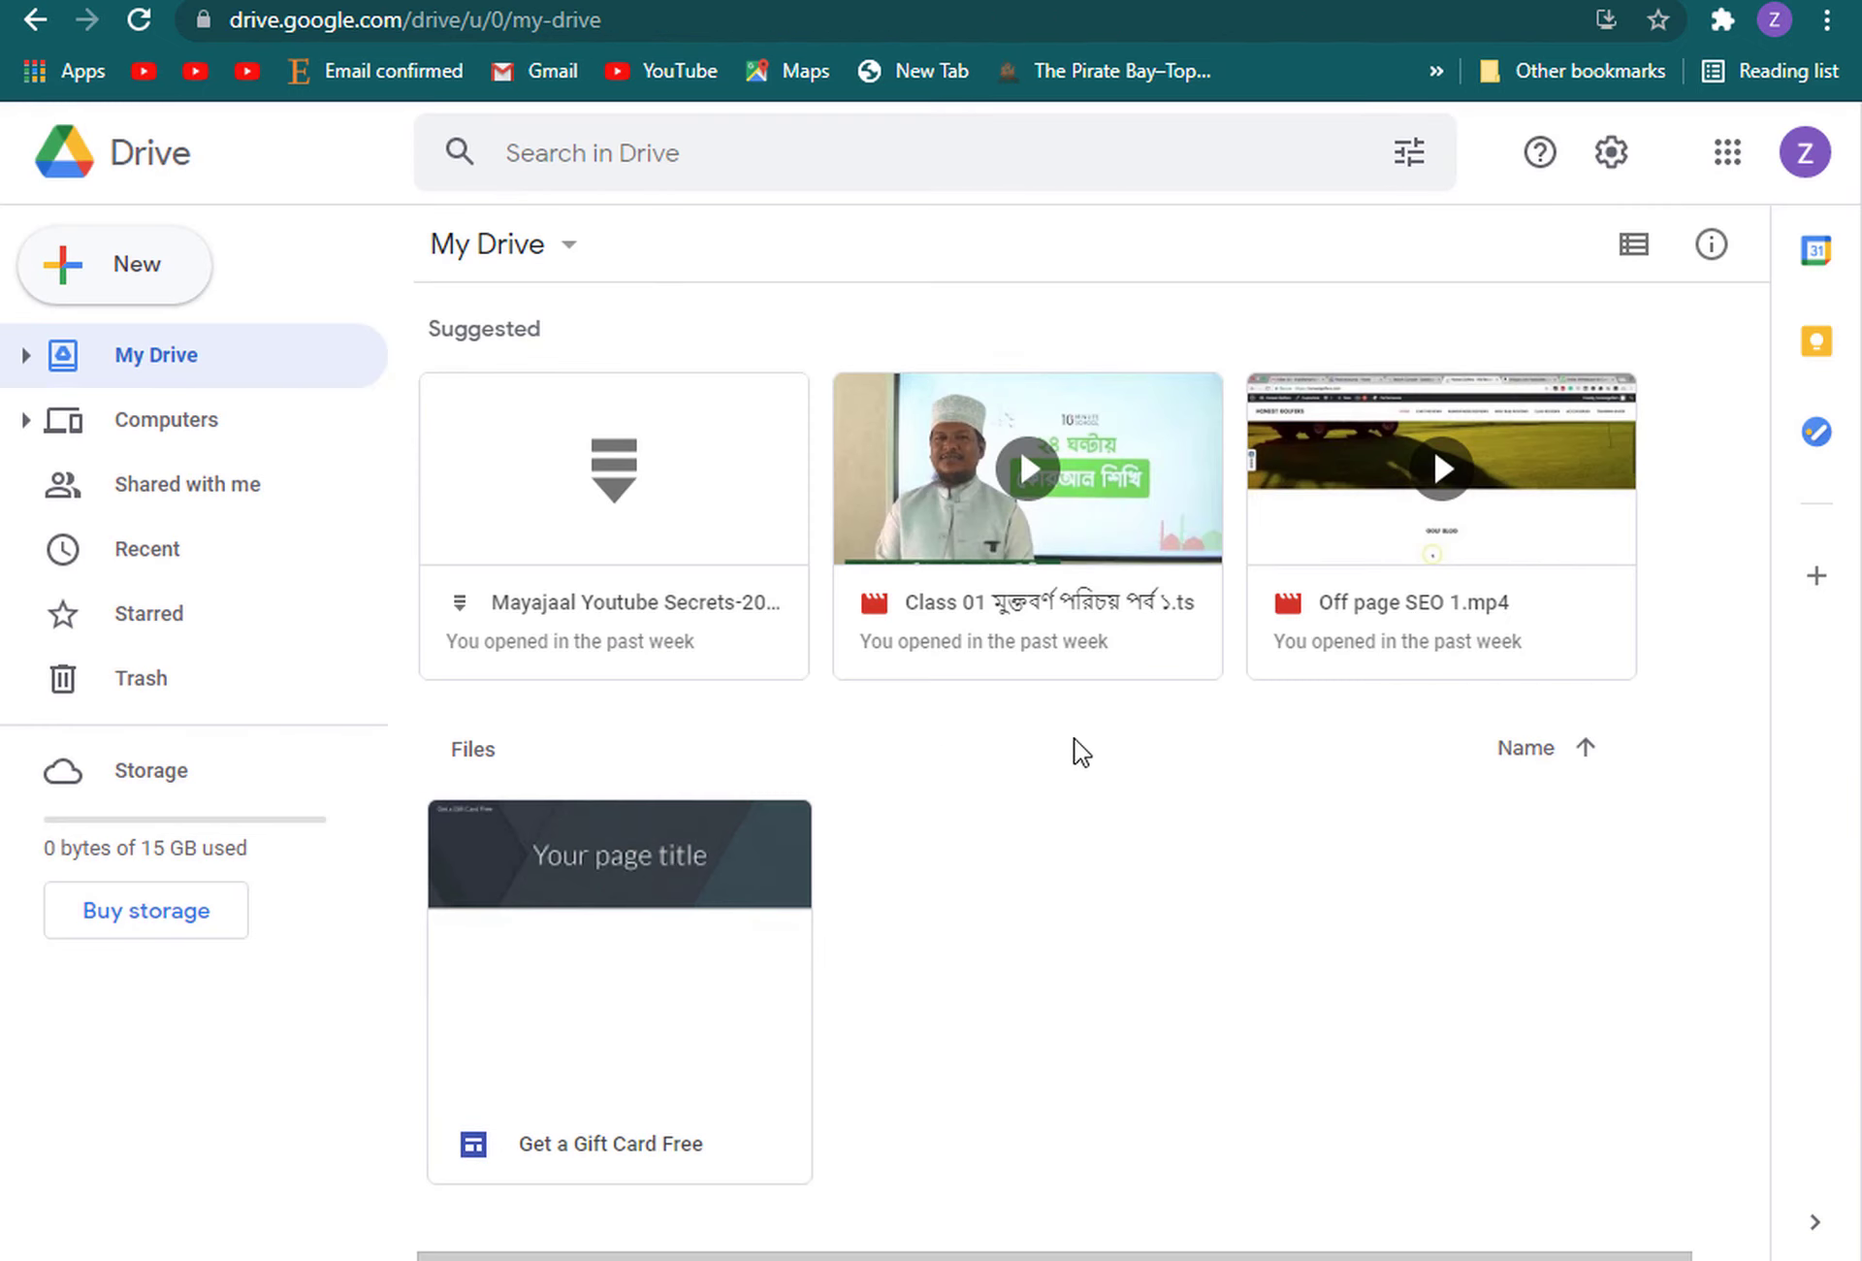
{"action": "left_click", "coordinate": [143, 29]}
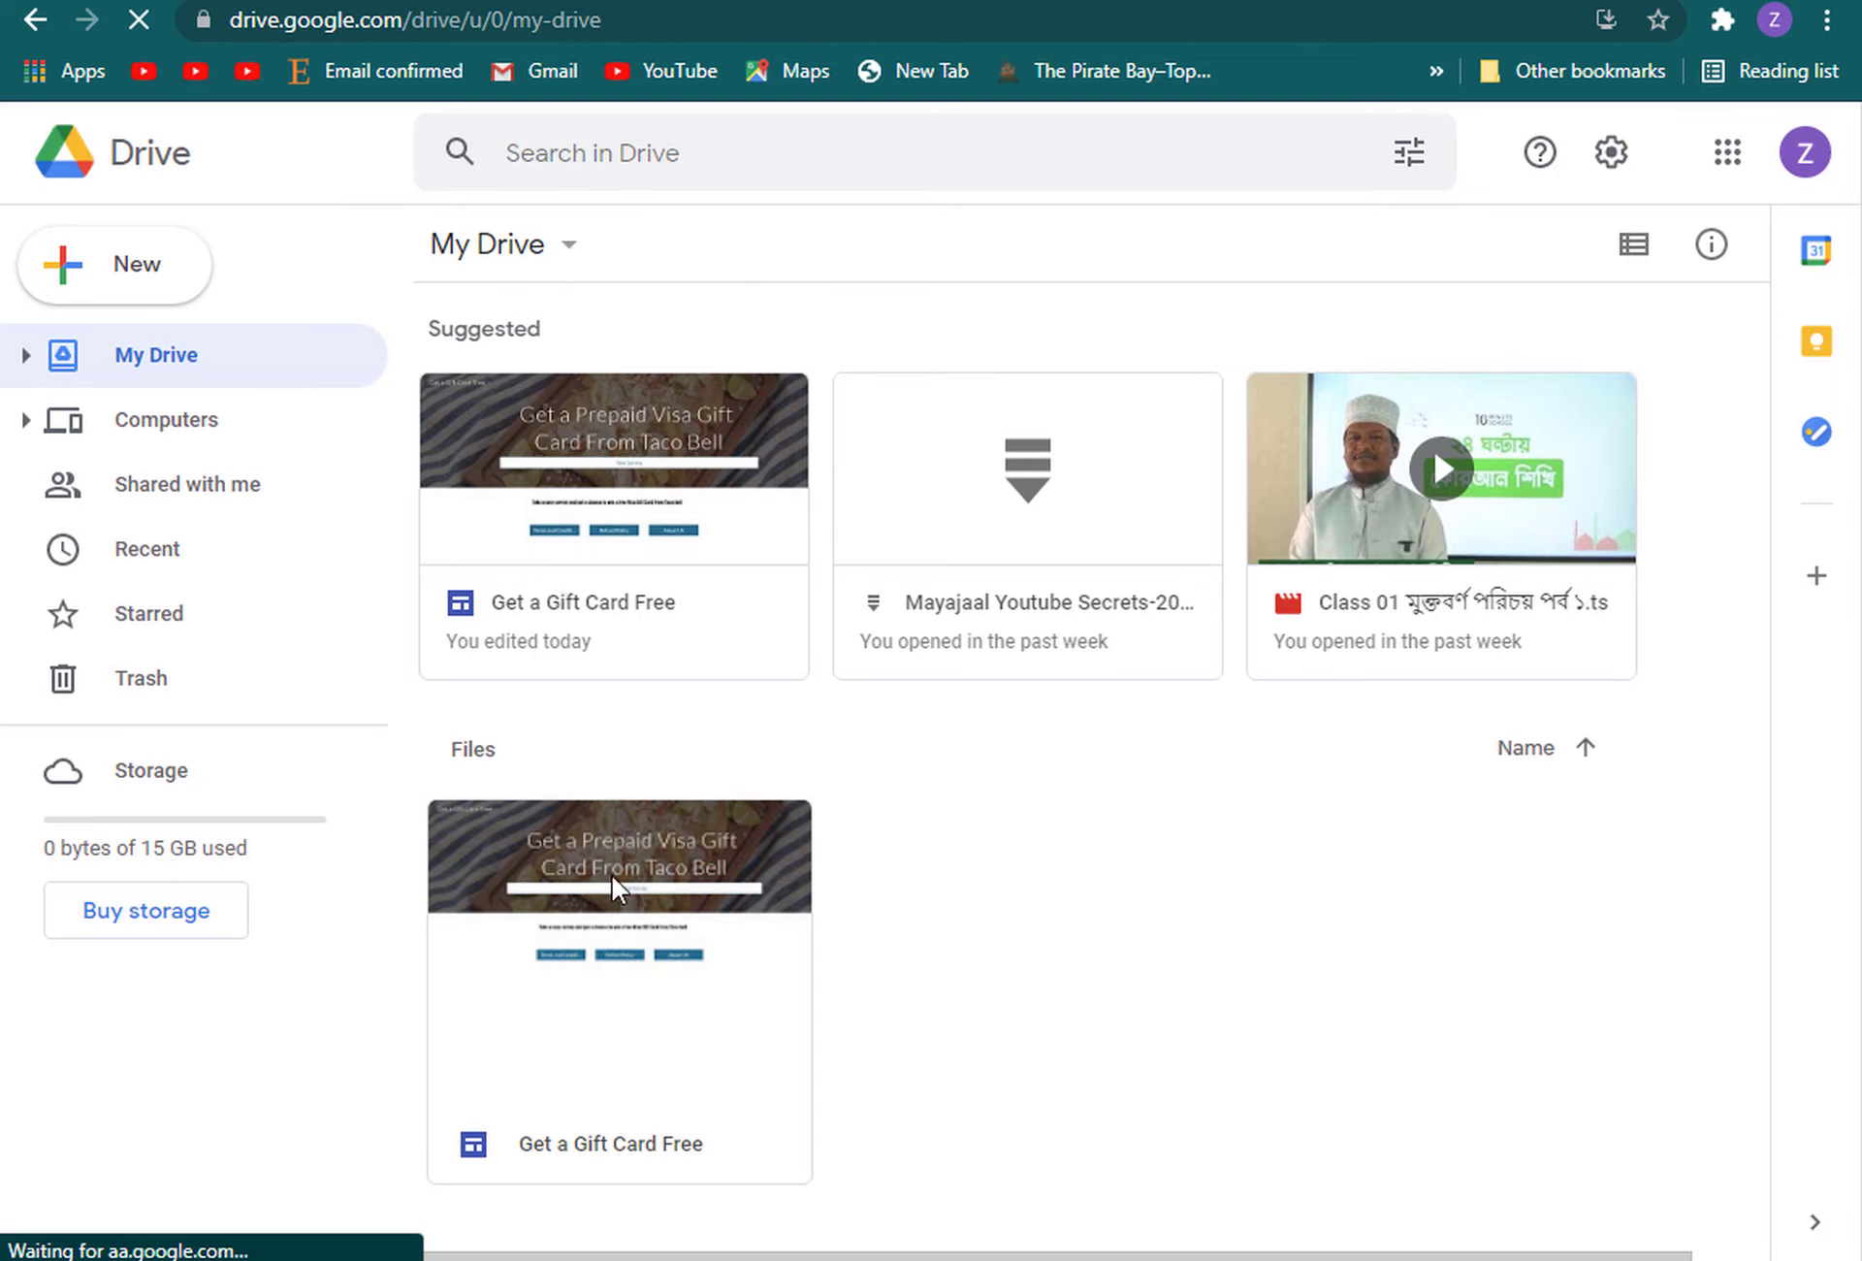
{"action": "right_click", "coordinate": [669, 869]}
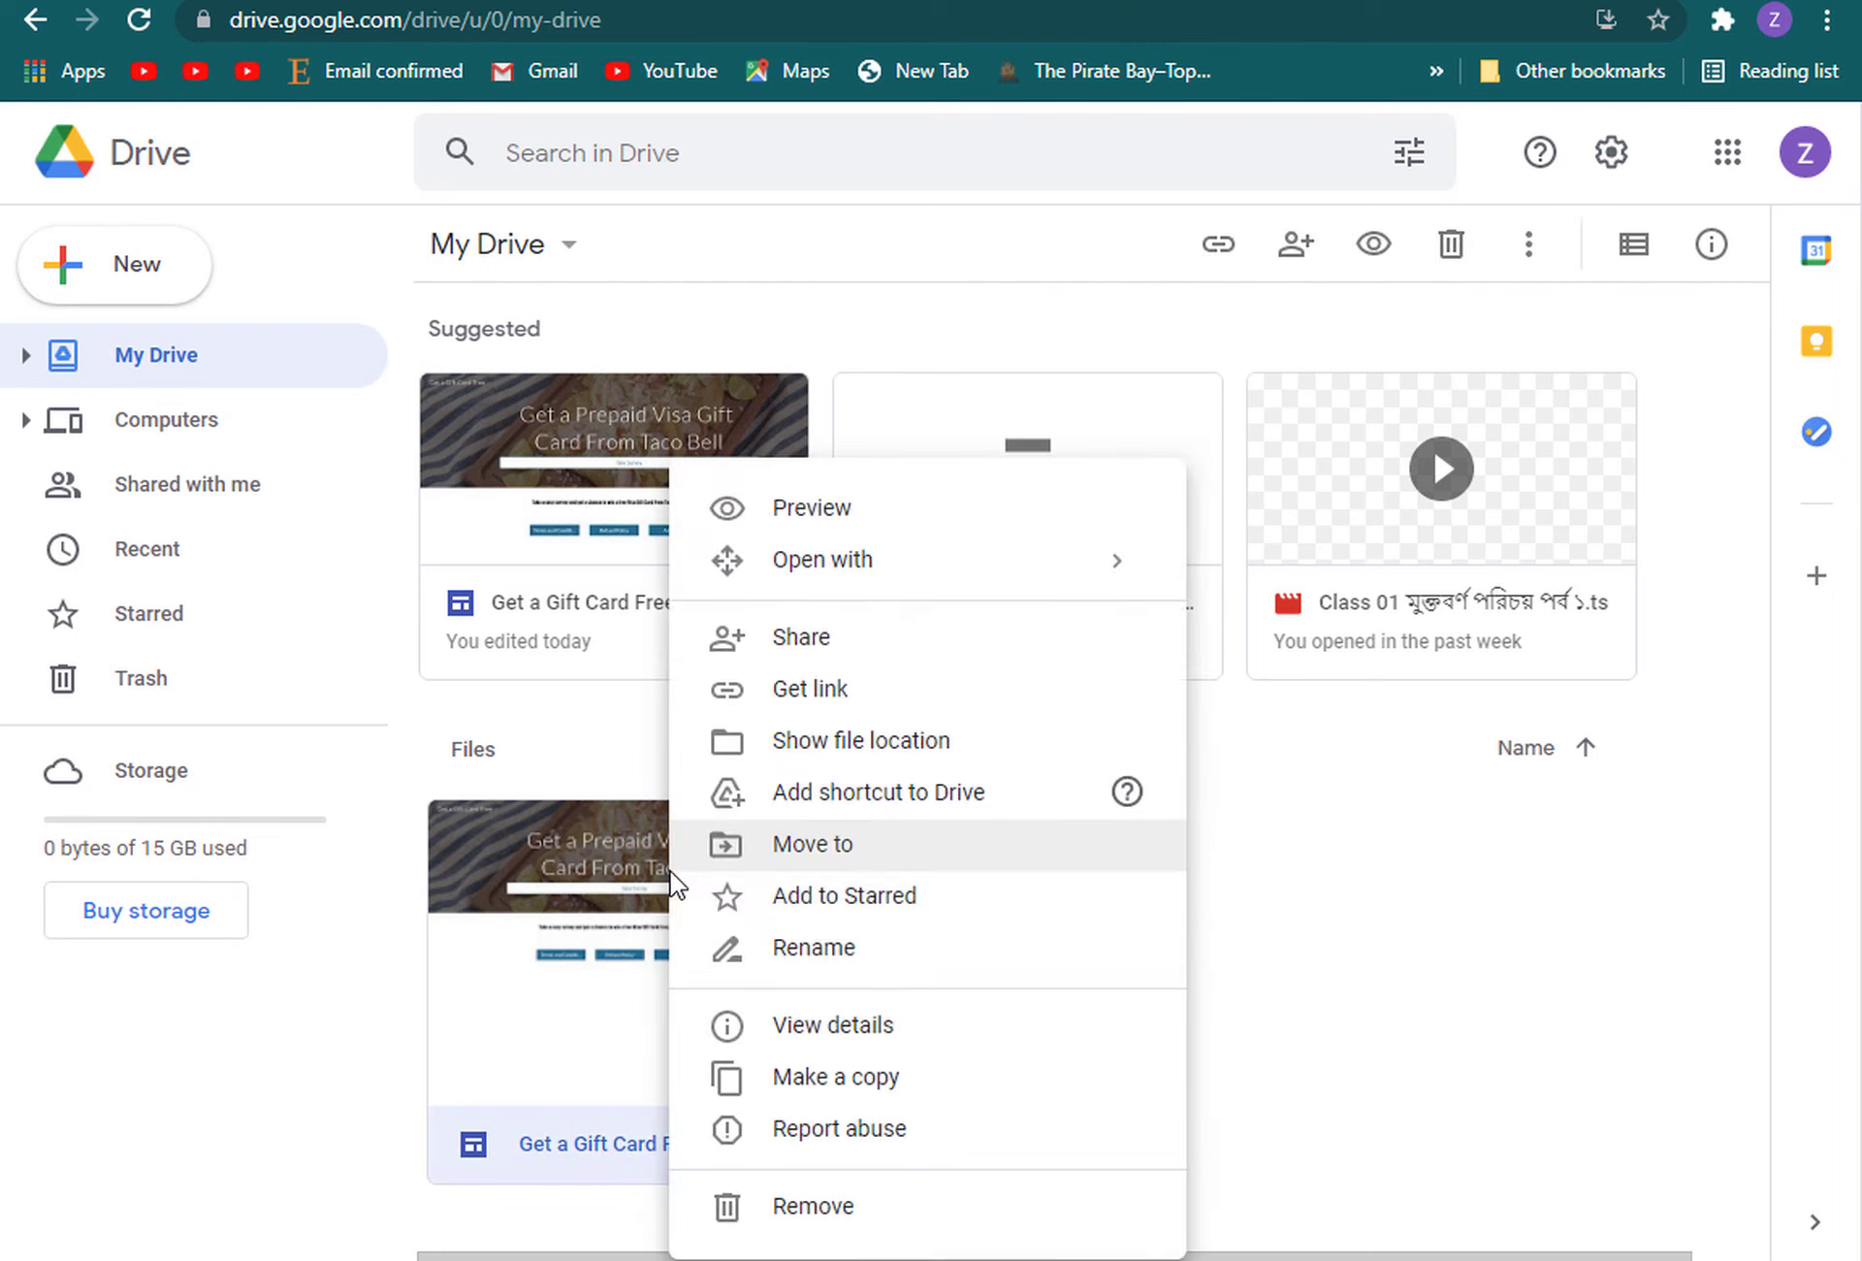
{"action": "left_click", "coordinate": [768, 705]}
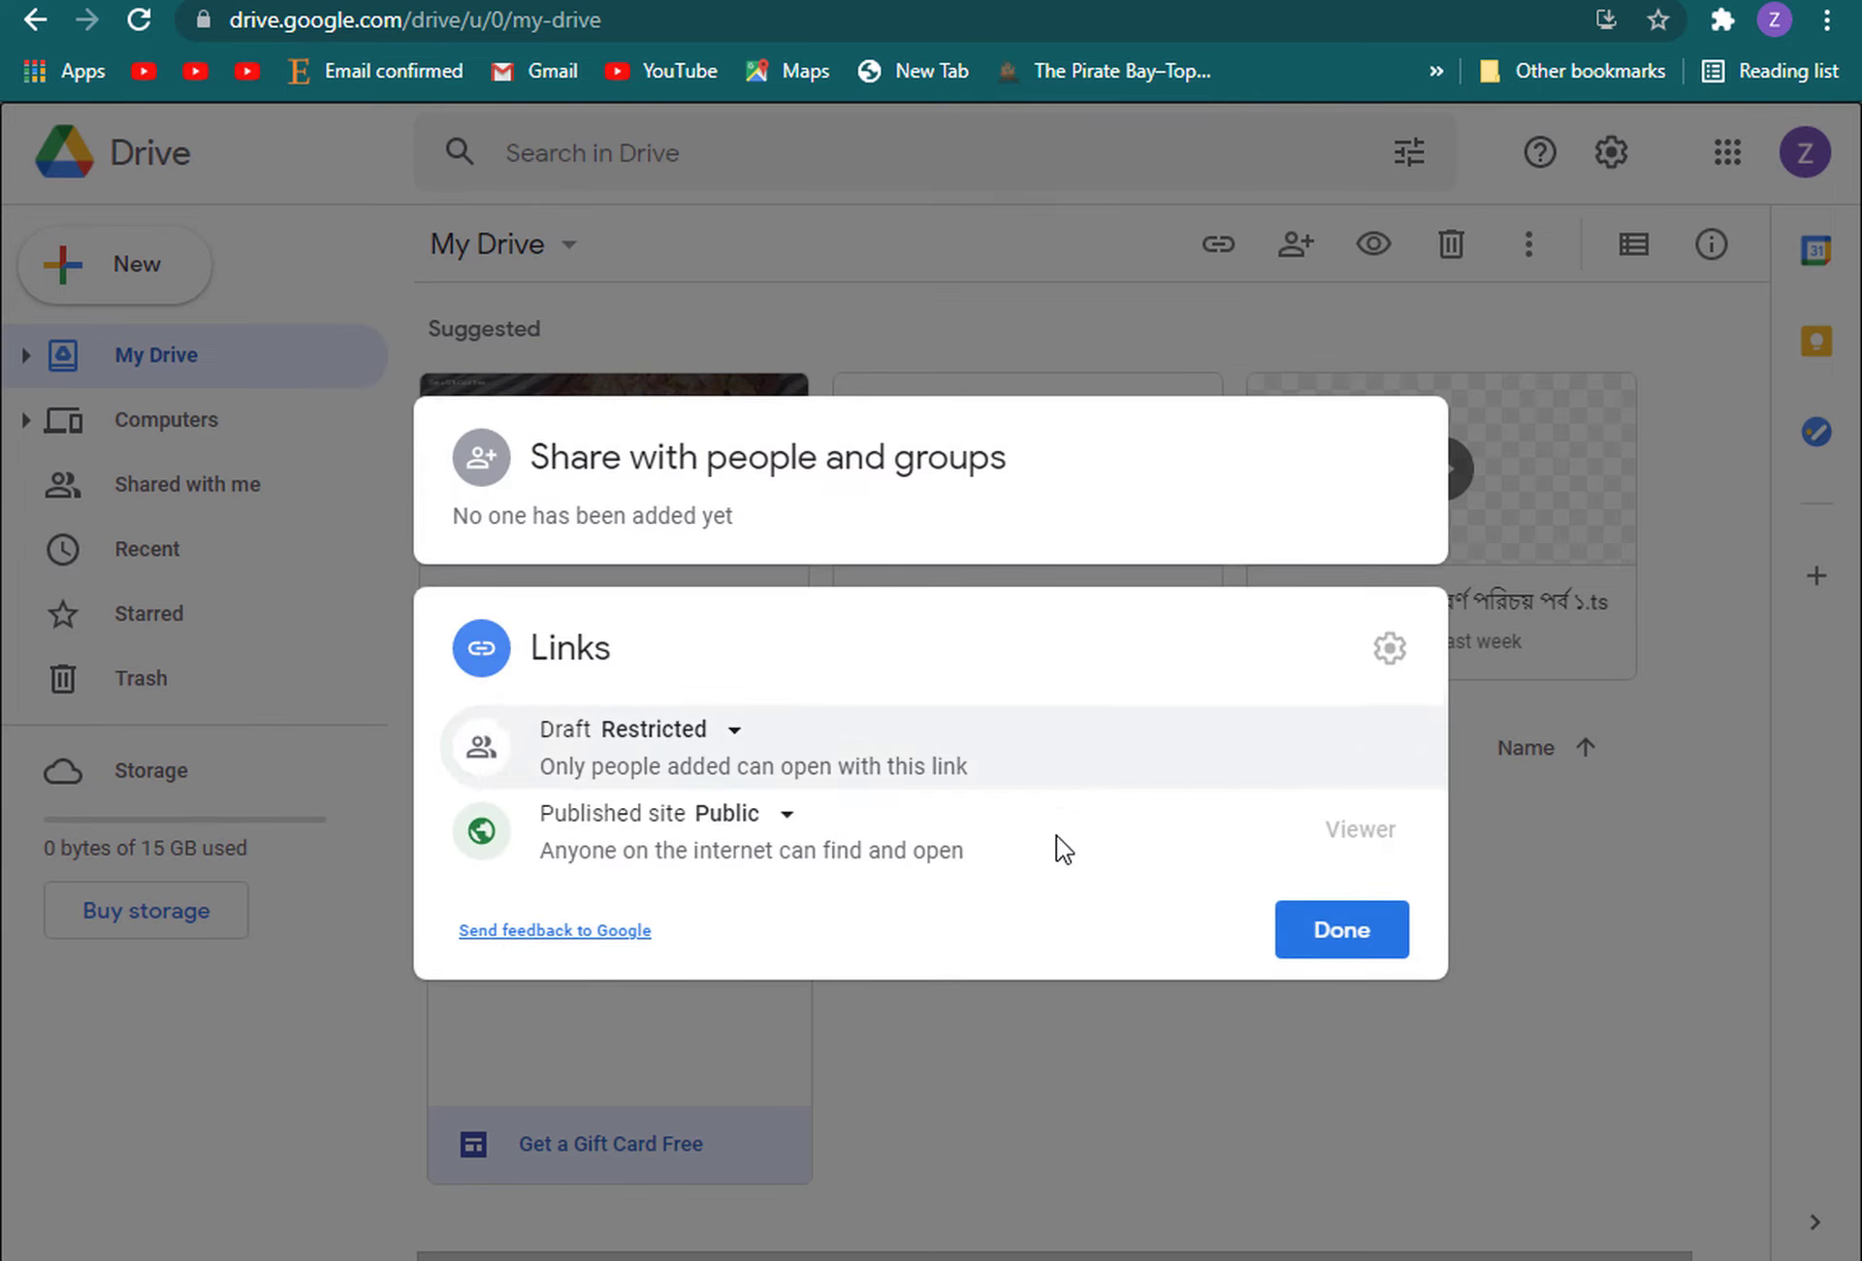
{"action": "left_click", "coordinate": [1564, 937]}
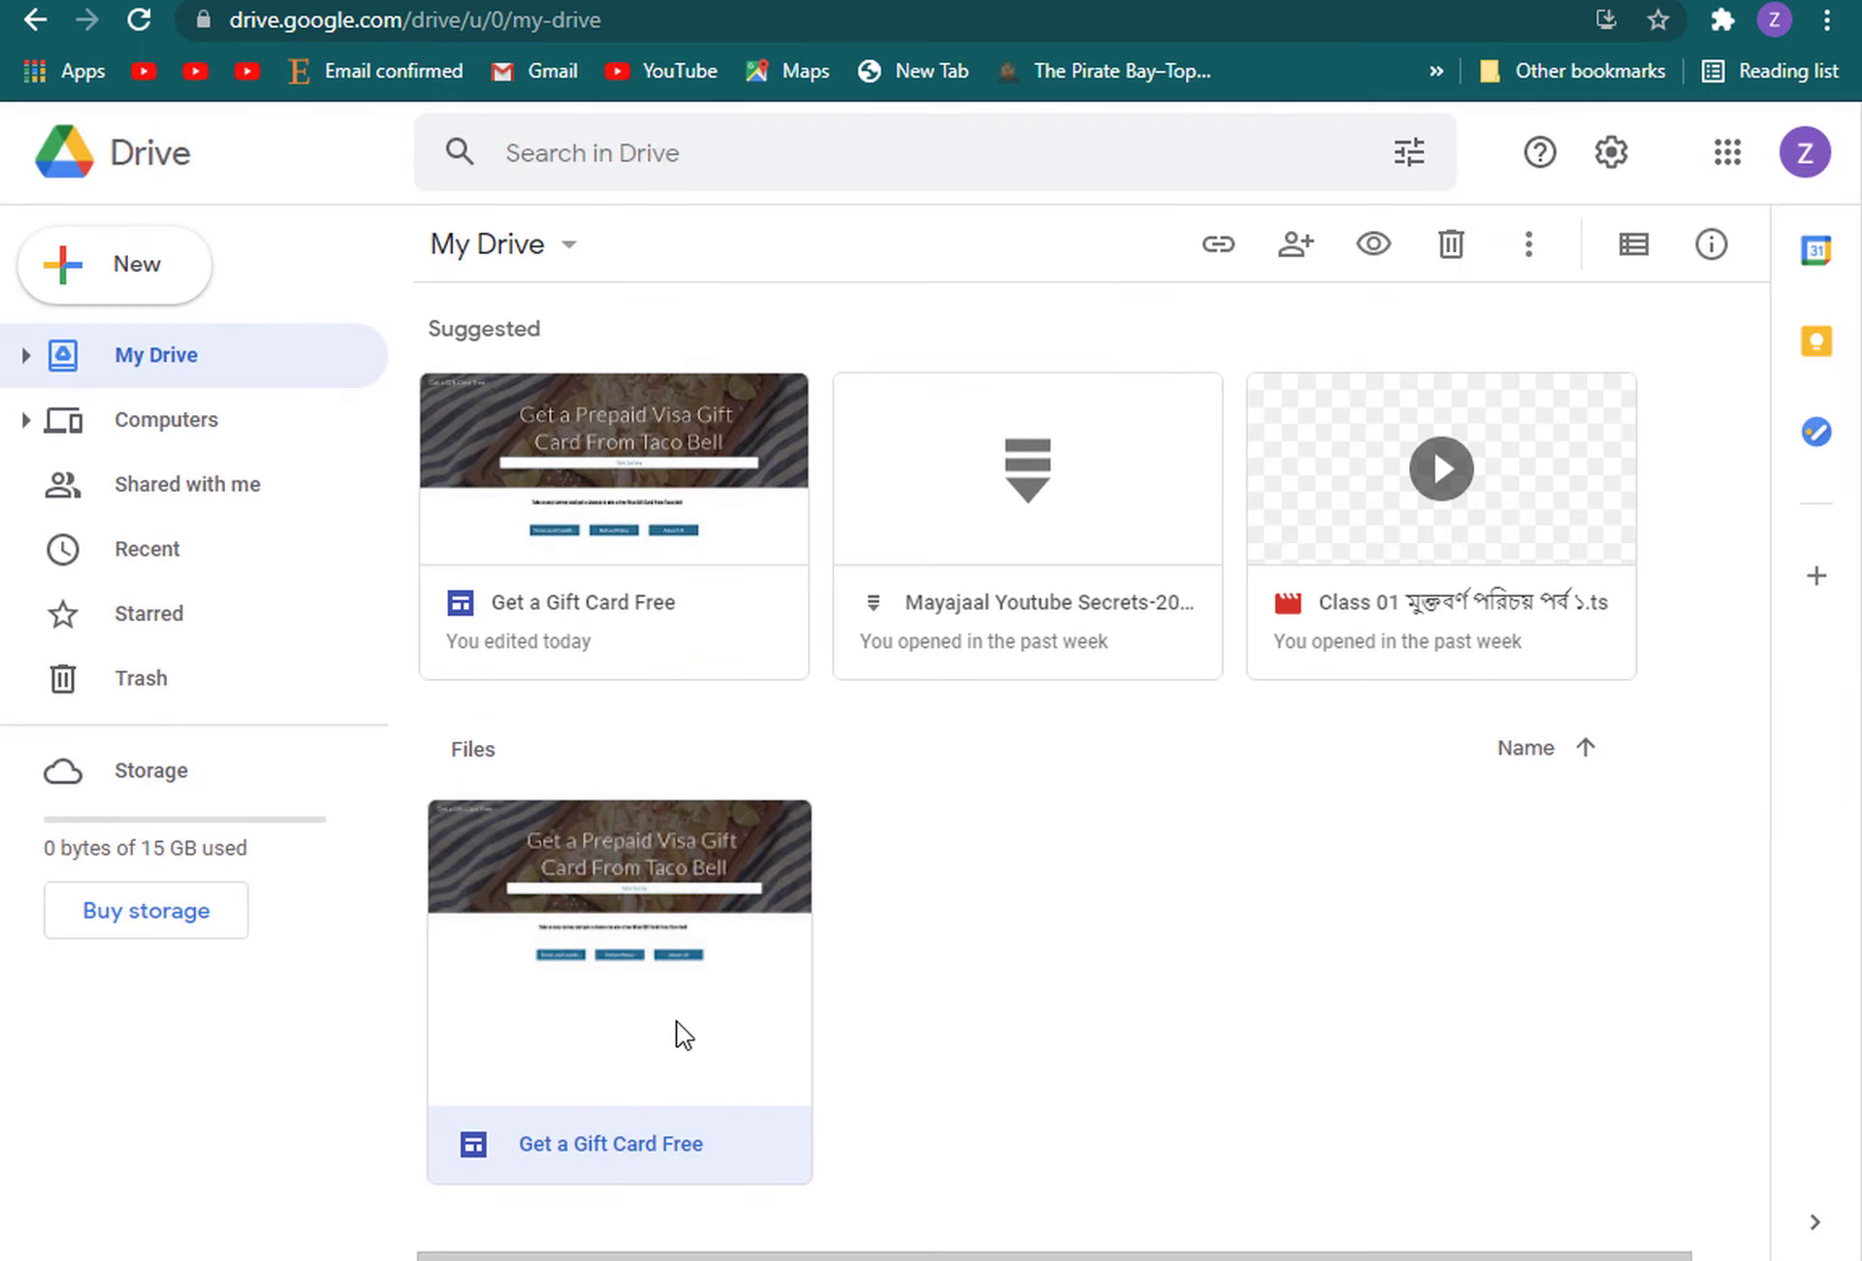
Copy the published site link from the Get a Gift Card Free editor and open it in a new browser tab
{"action": "left_click", "coordinate": [631, 515]}
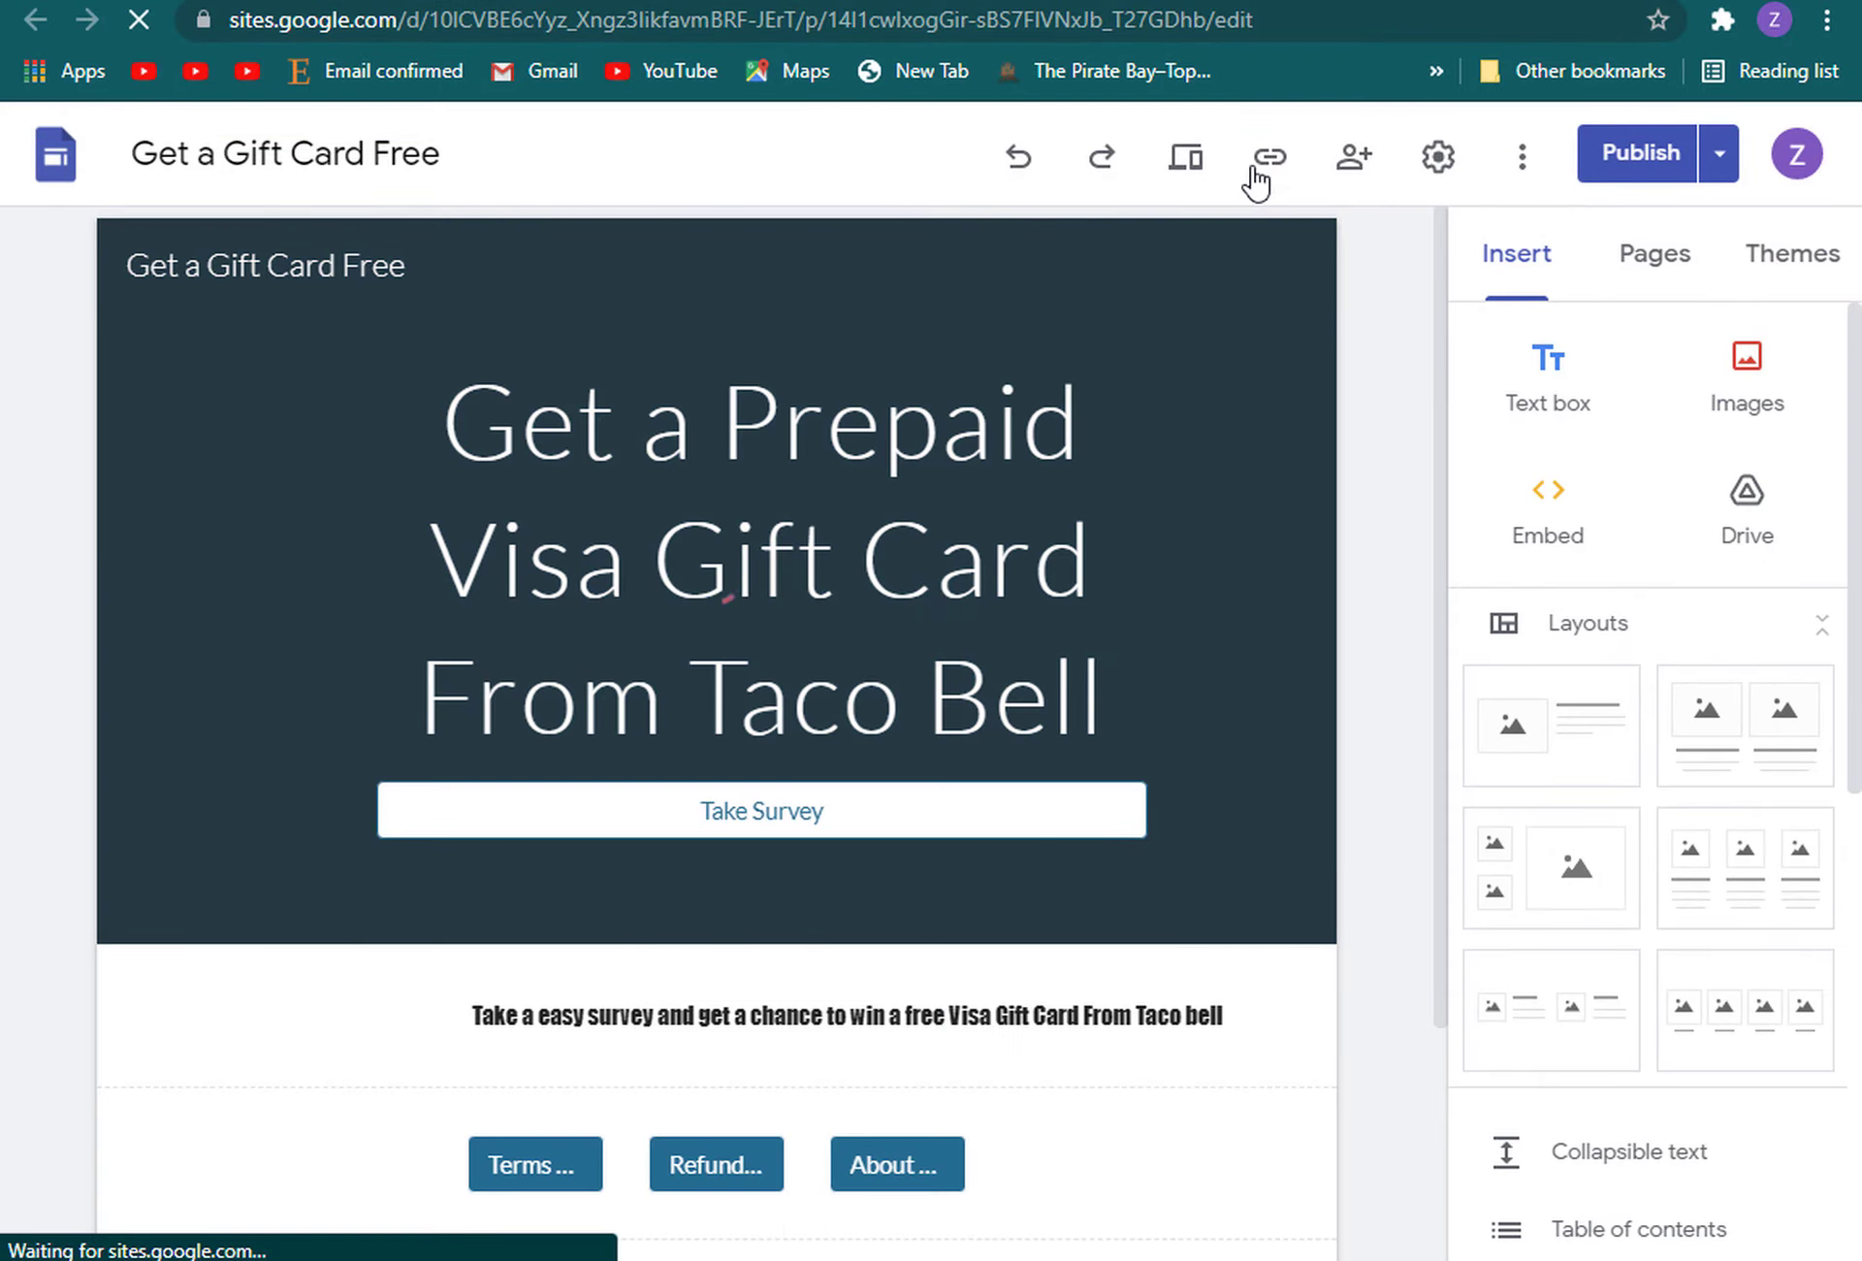
{"action": "left_click", "coordinate": [1266, 158]}
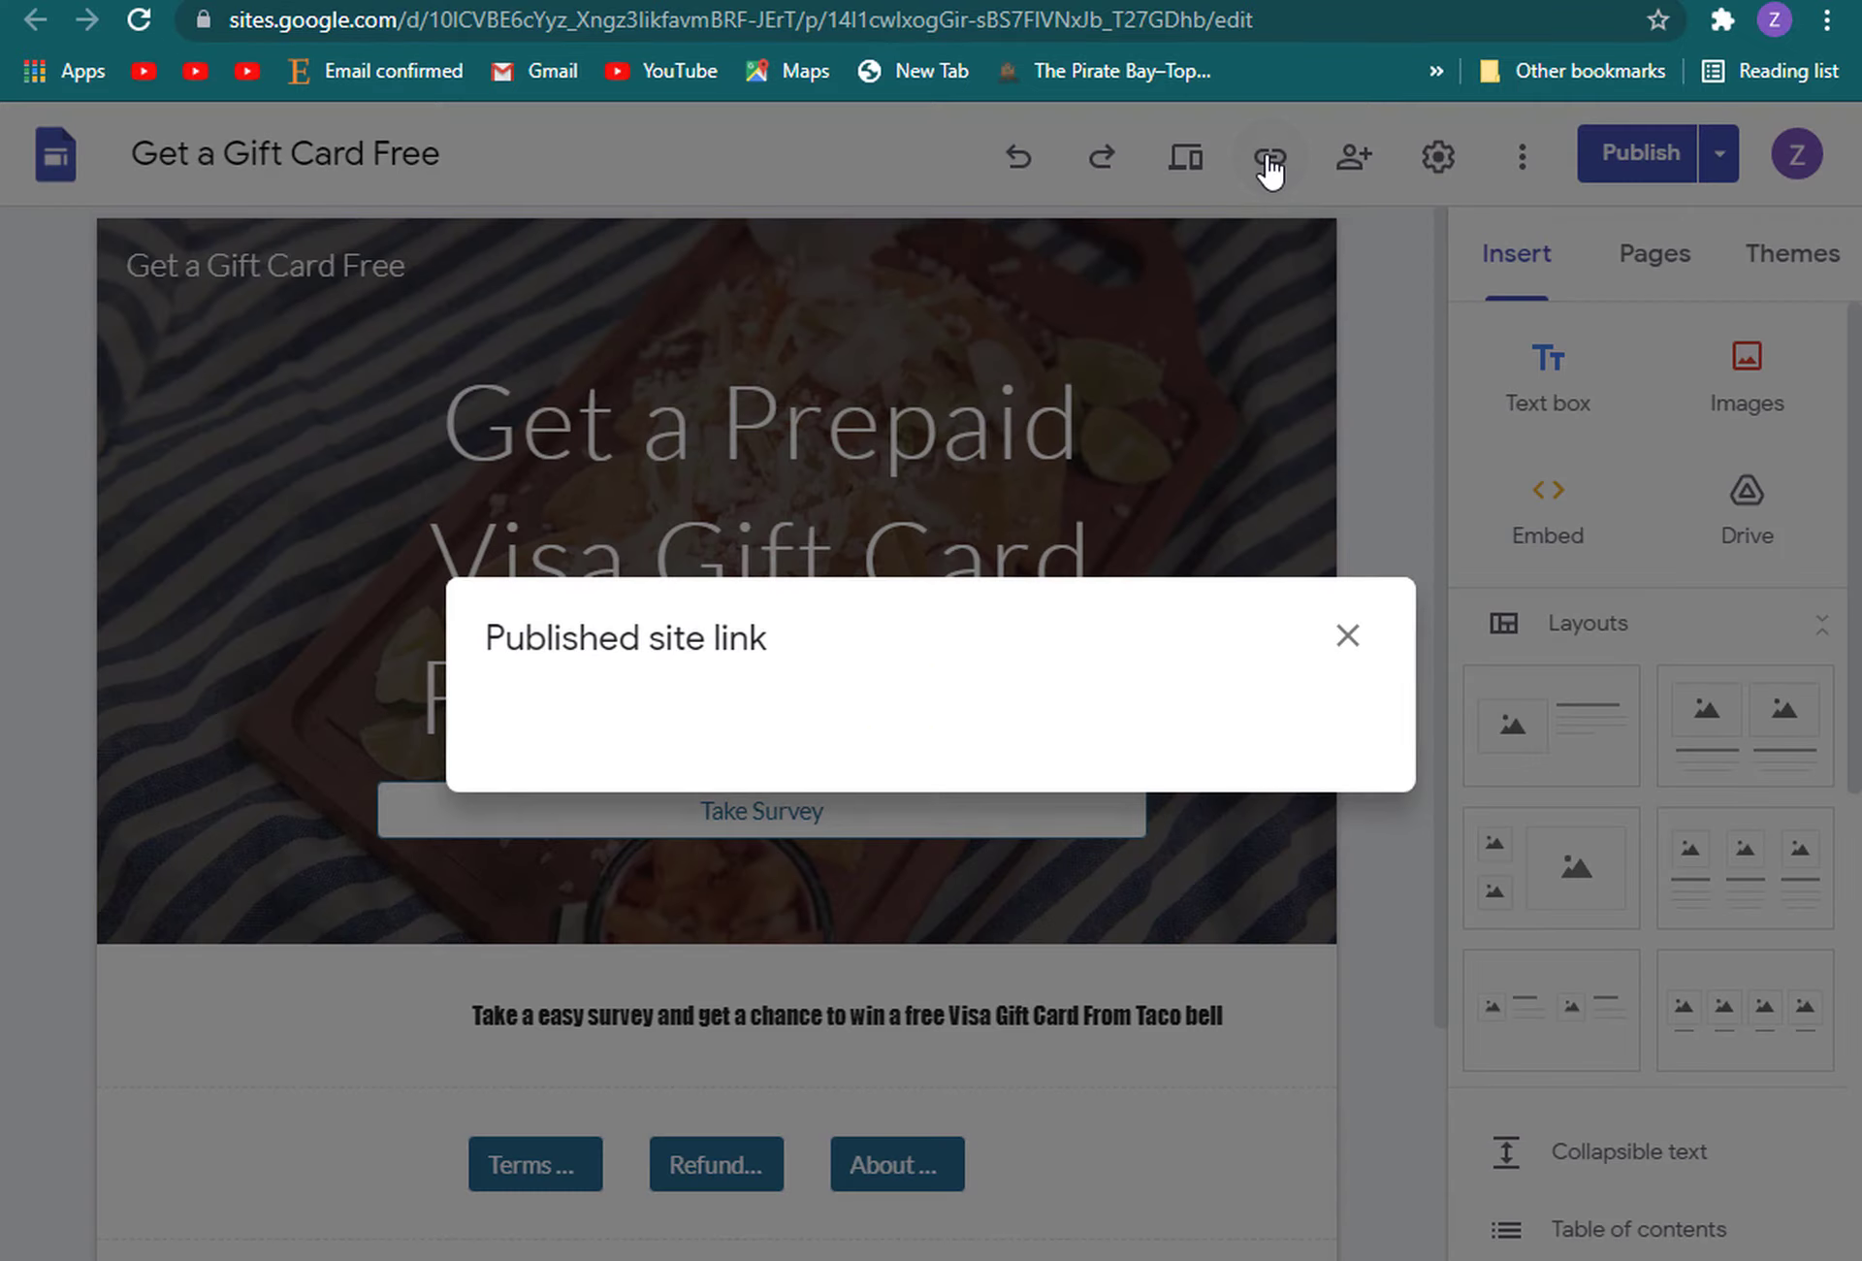
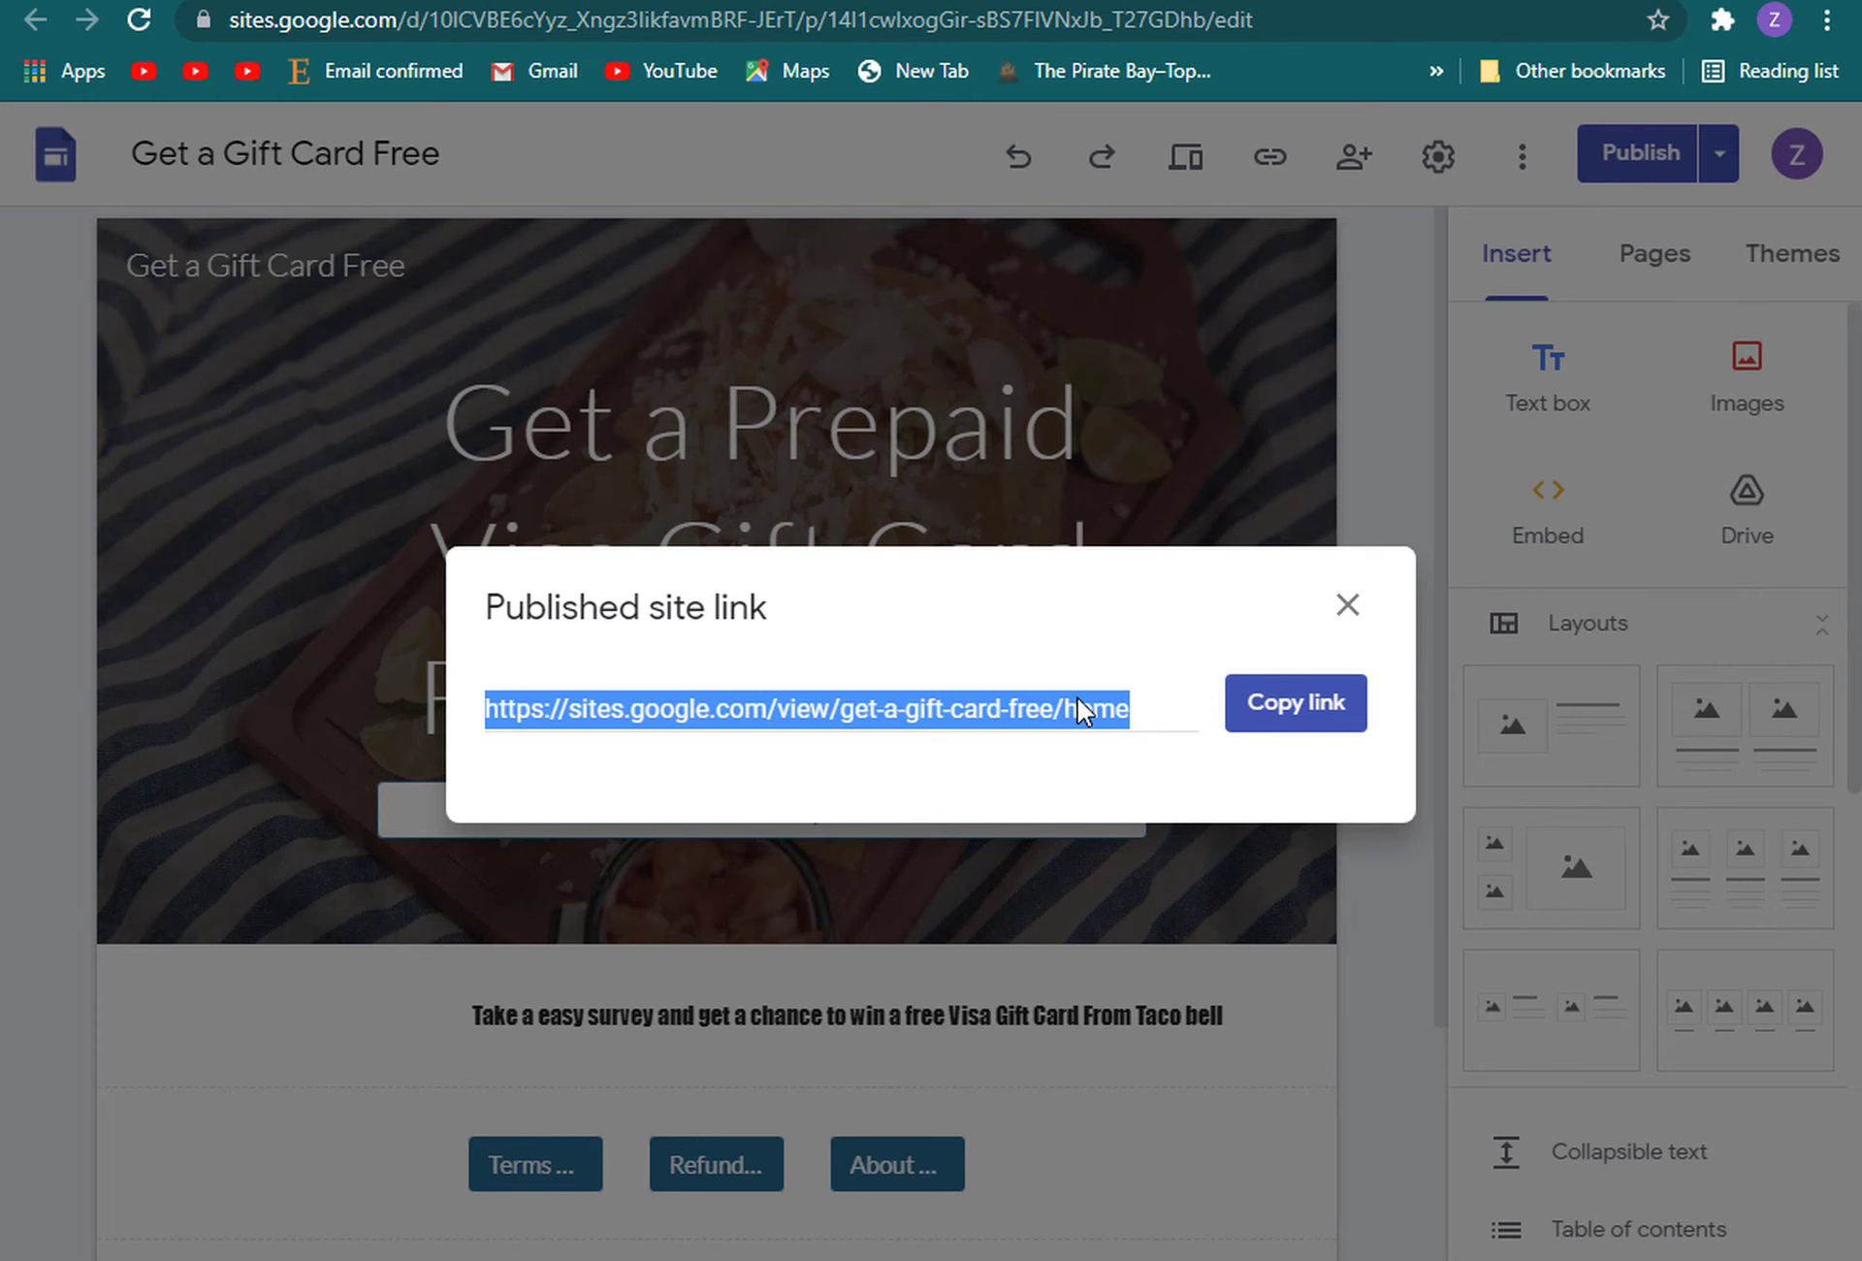
{"action": "left_click", "coordinate": [1337, 728]}
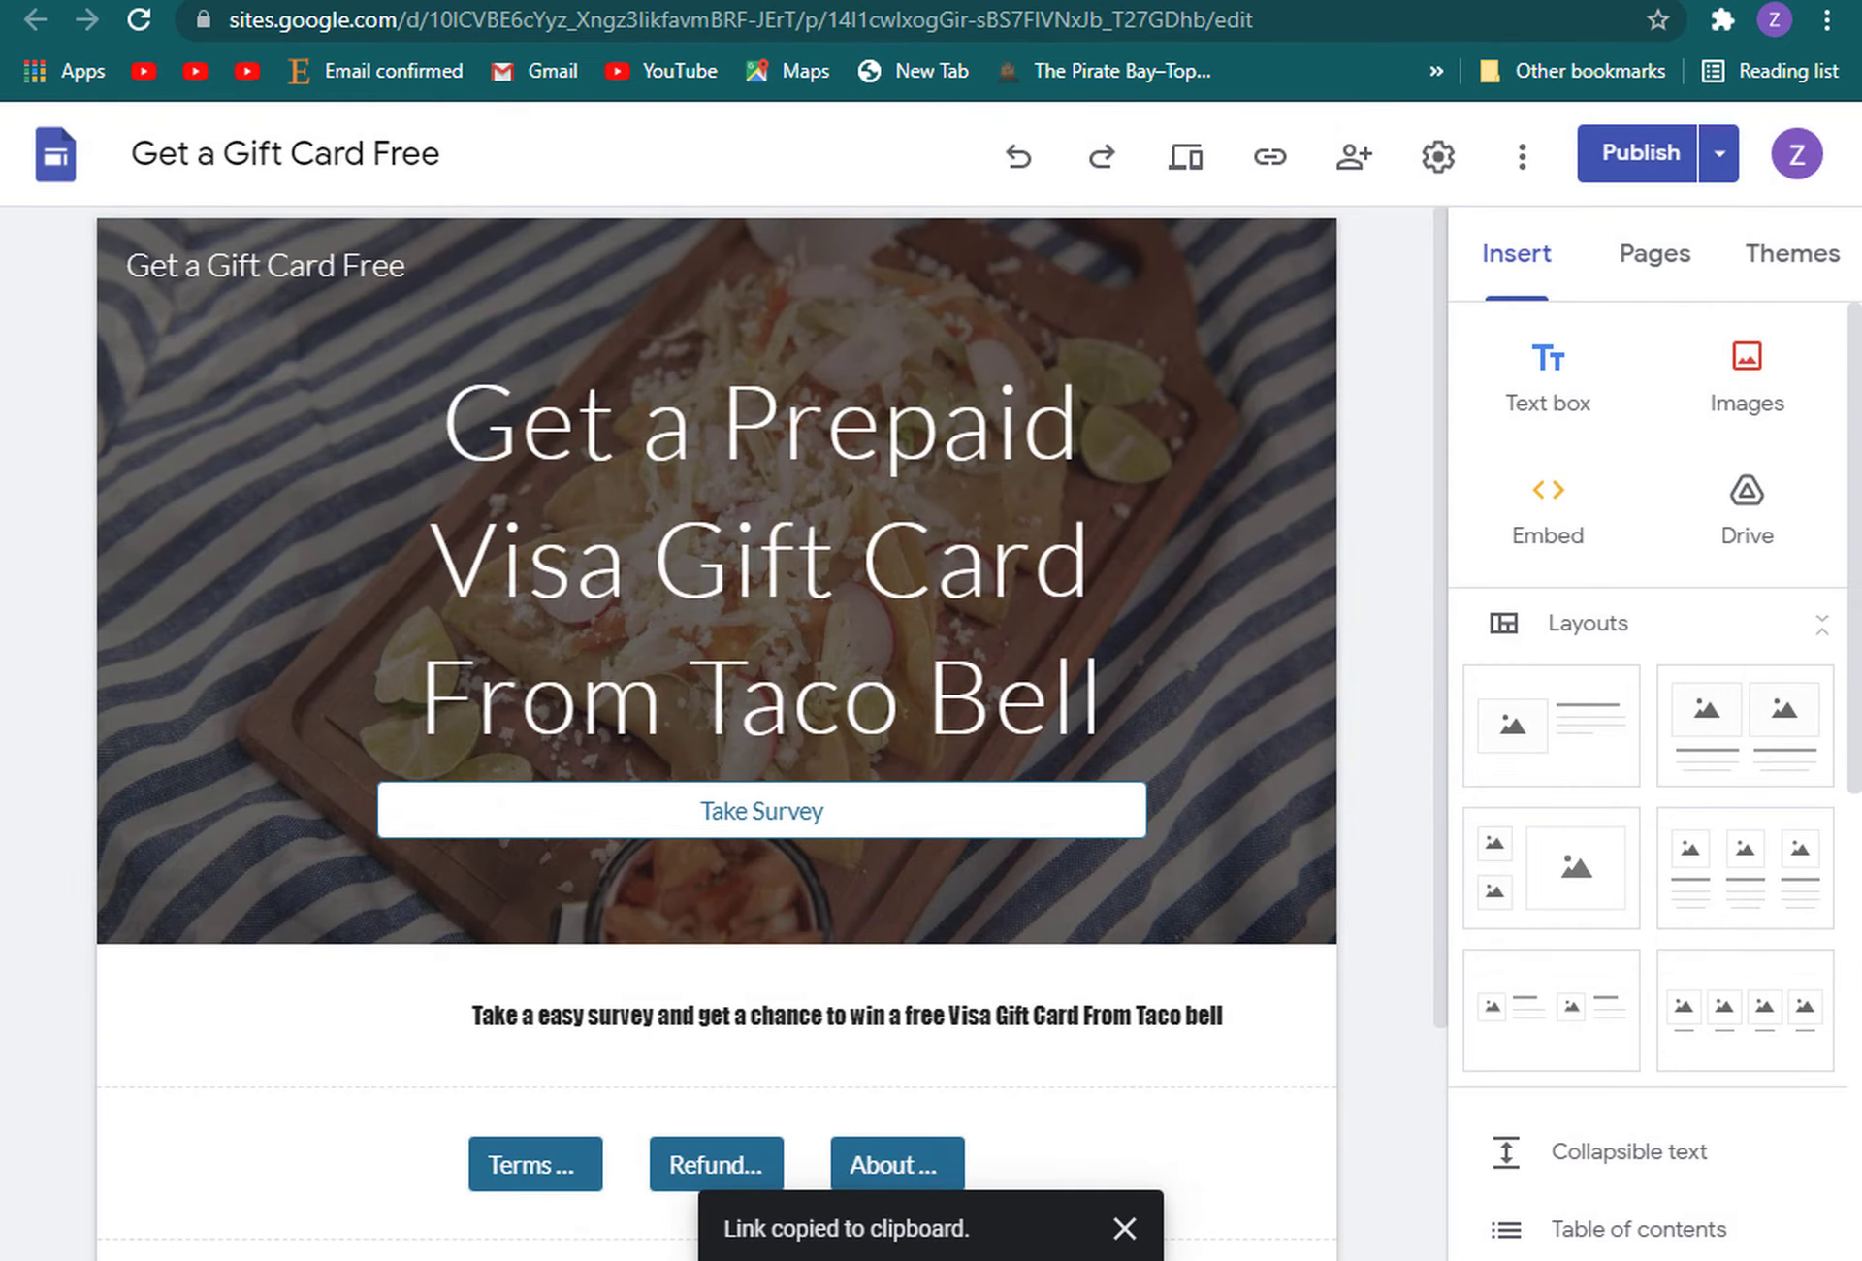
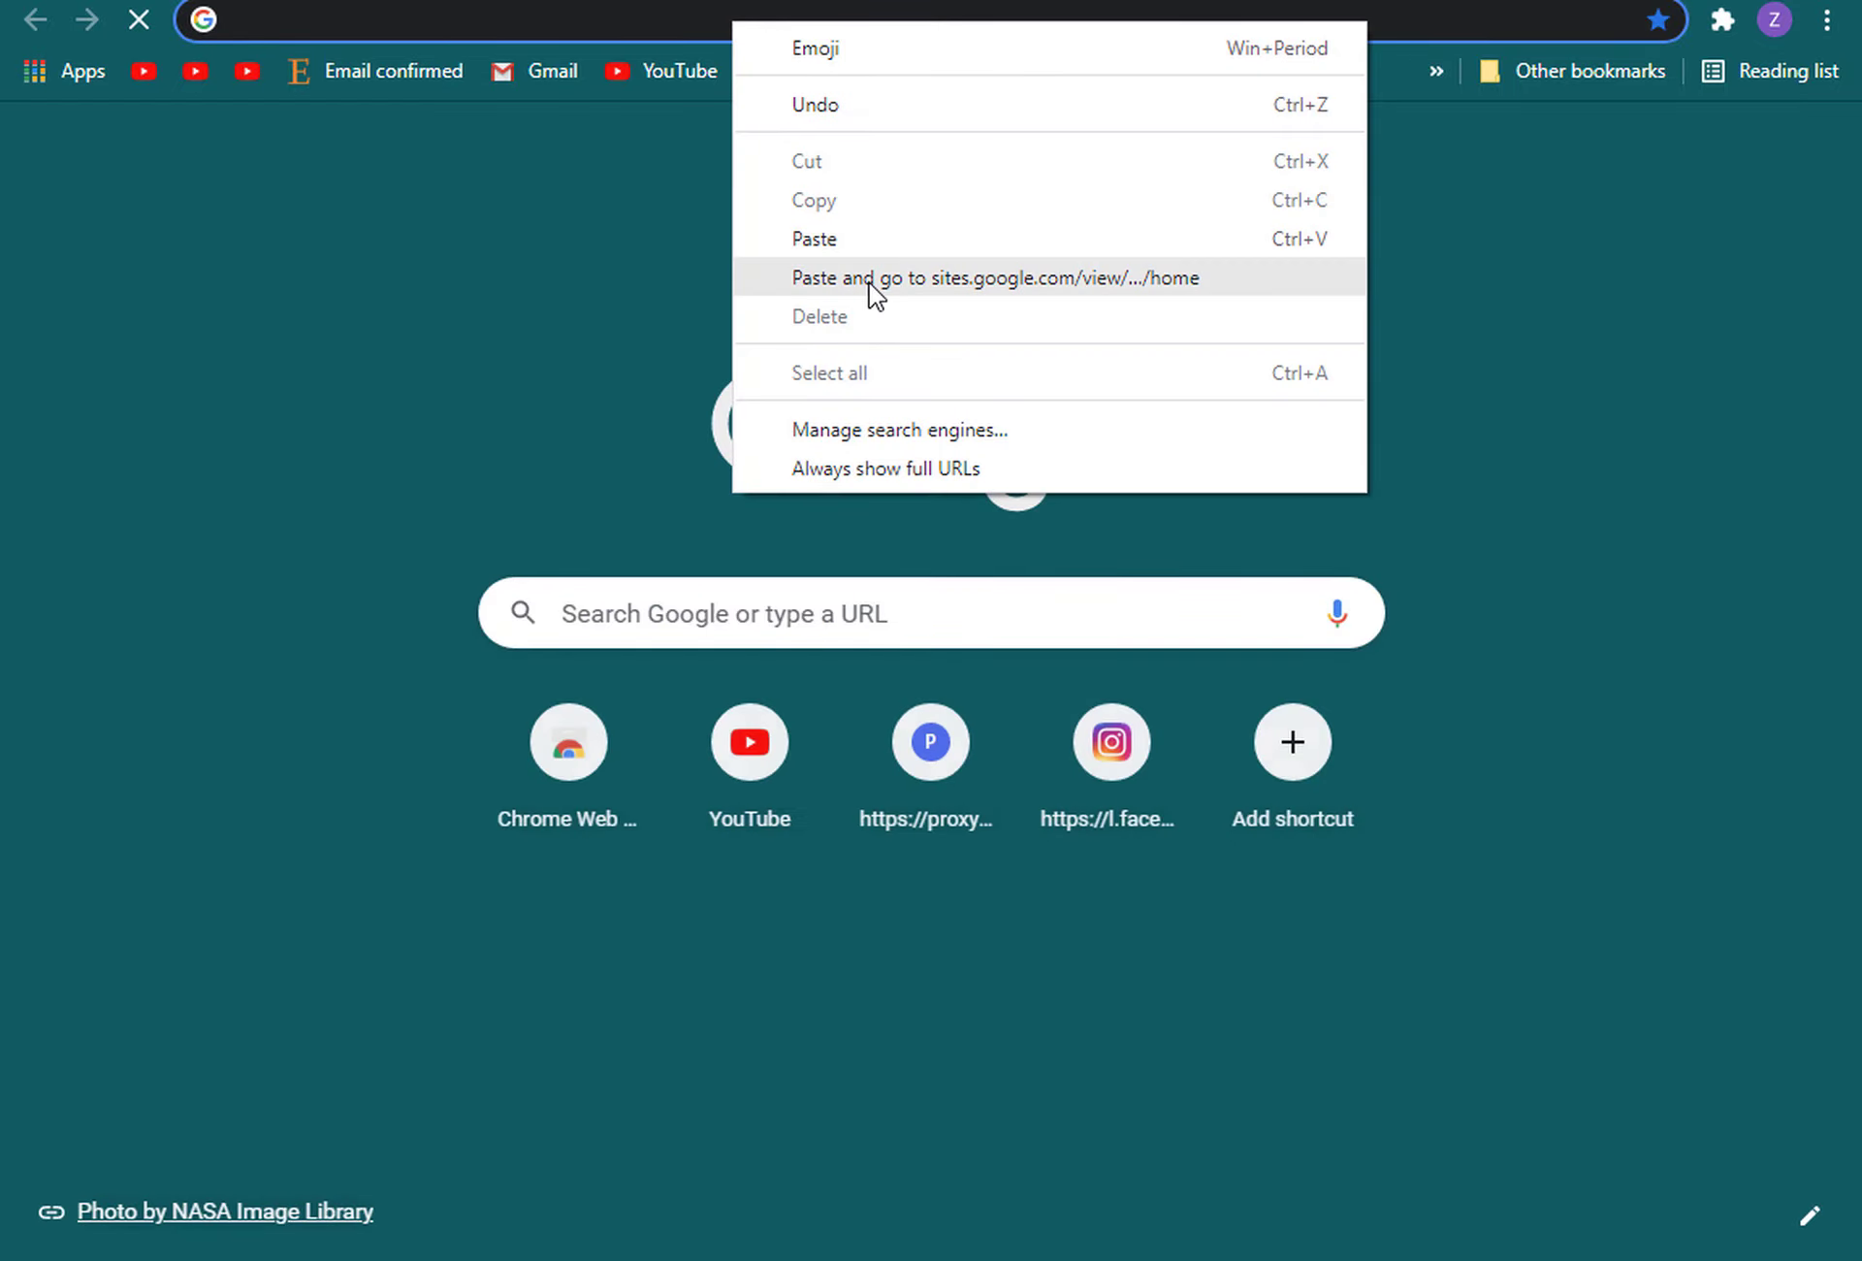
{"action": "left_click", "coordinate": [876, 281]}
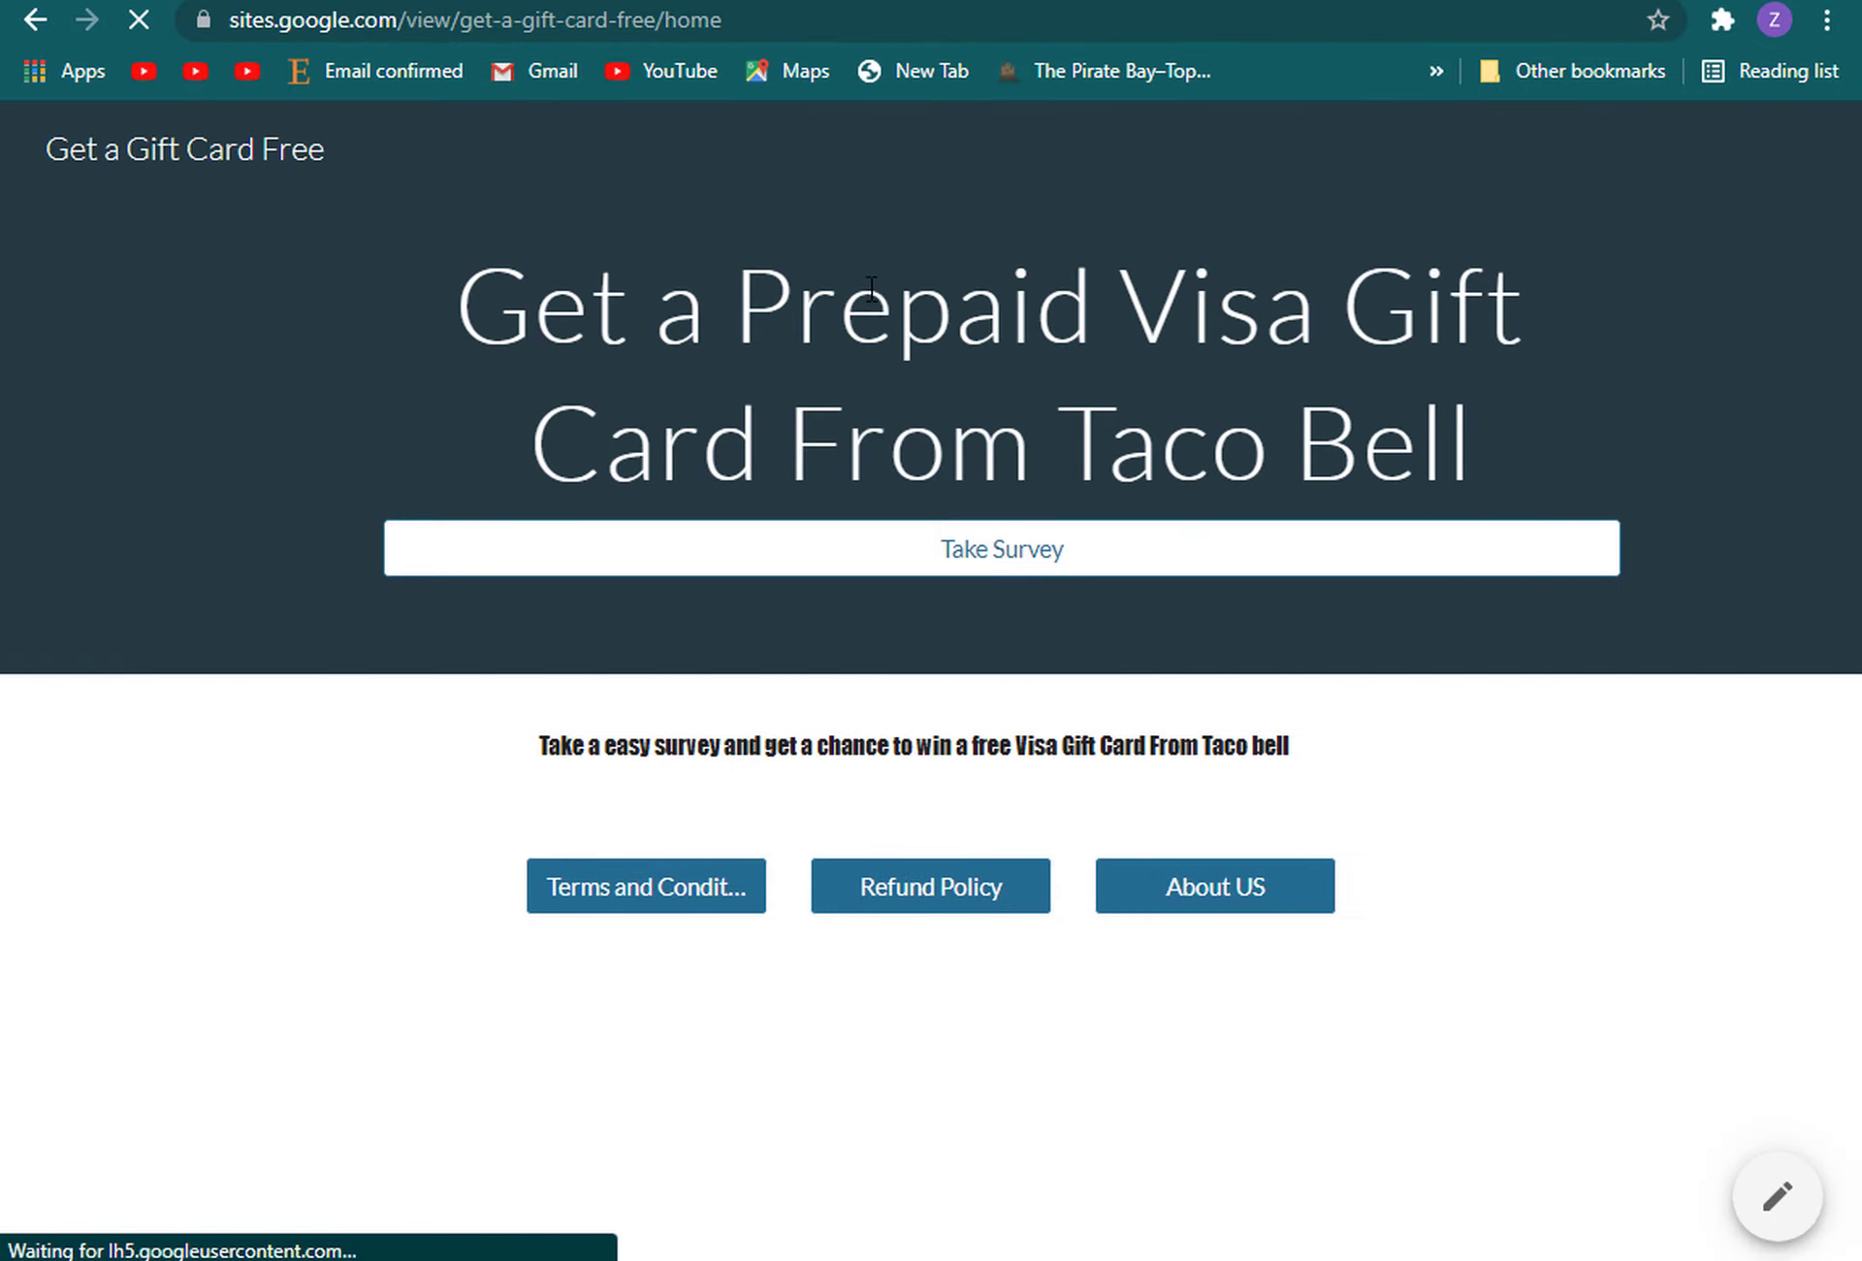